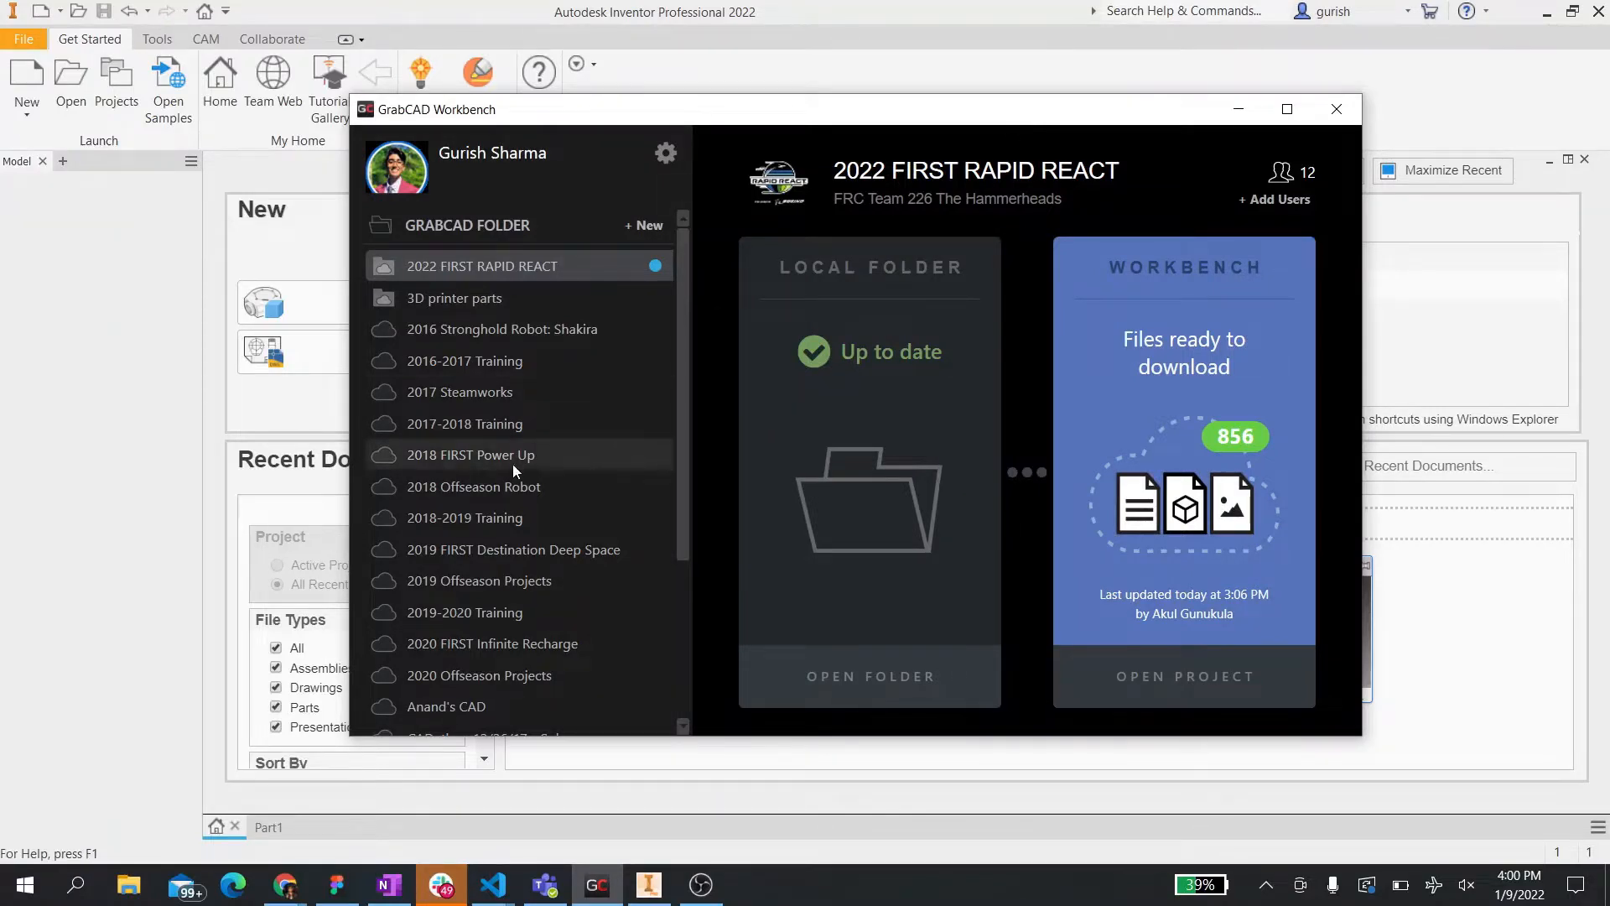
# - Download only the first two 500 VersaHex Adapter files of the 2022 FIRST RAPID REACT project and dismiss the completion notice
pyautogui.scroll(-3, 512, 465)
pyautogui.scroll(5, 513, 468)
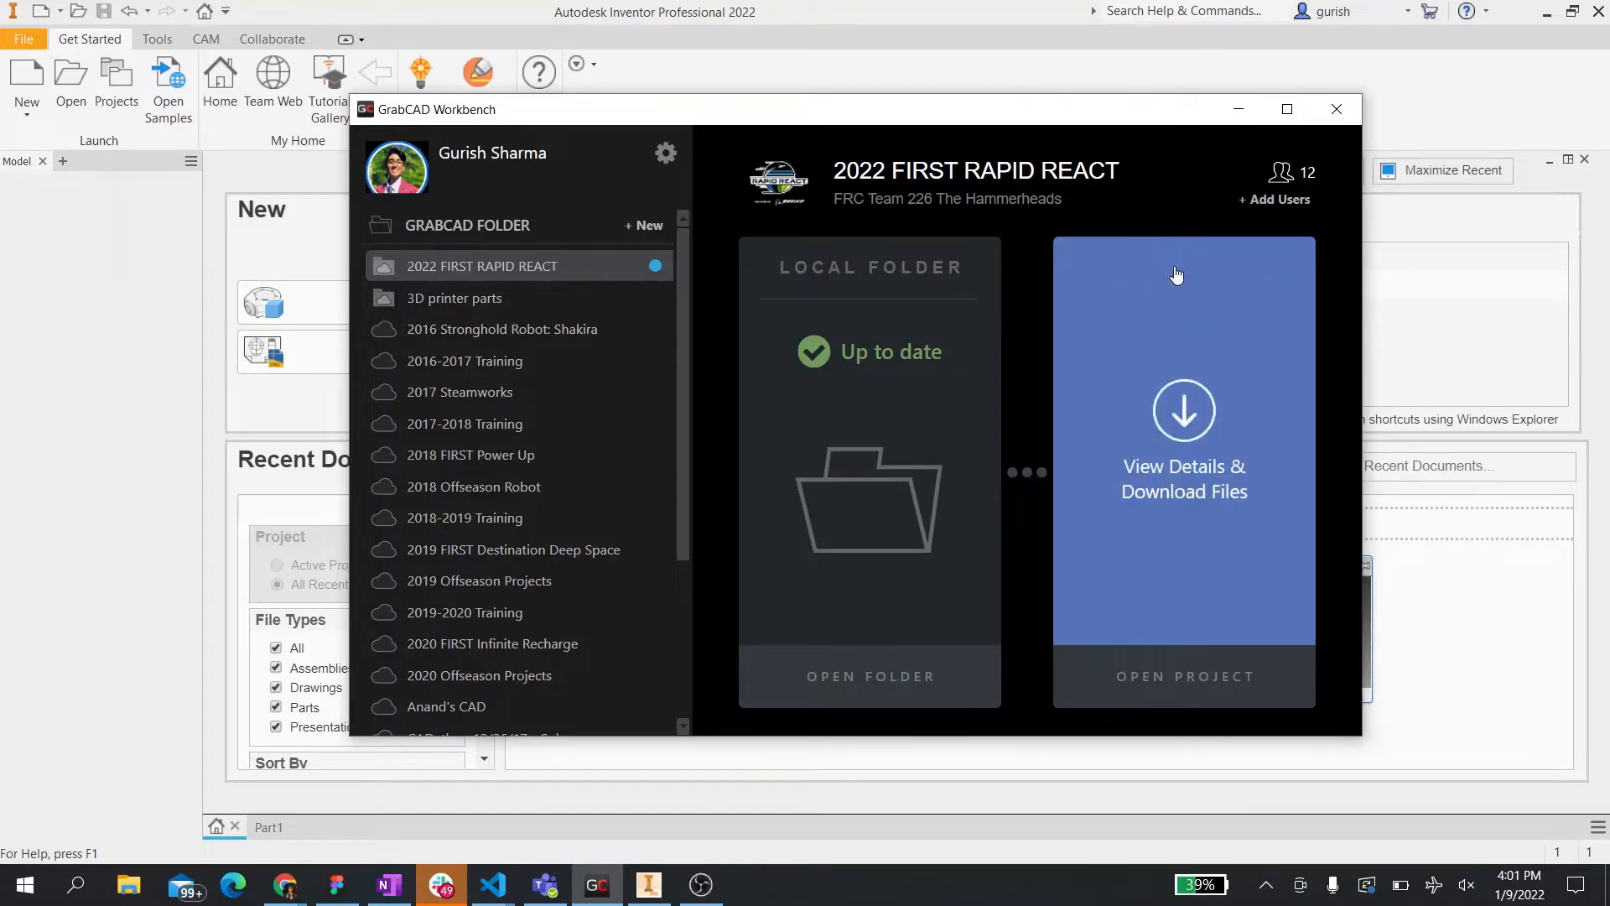
pyautogui.click(1175, 262)
pyautogui.scroll(-10, 1055, 541)
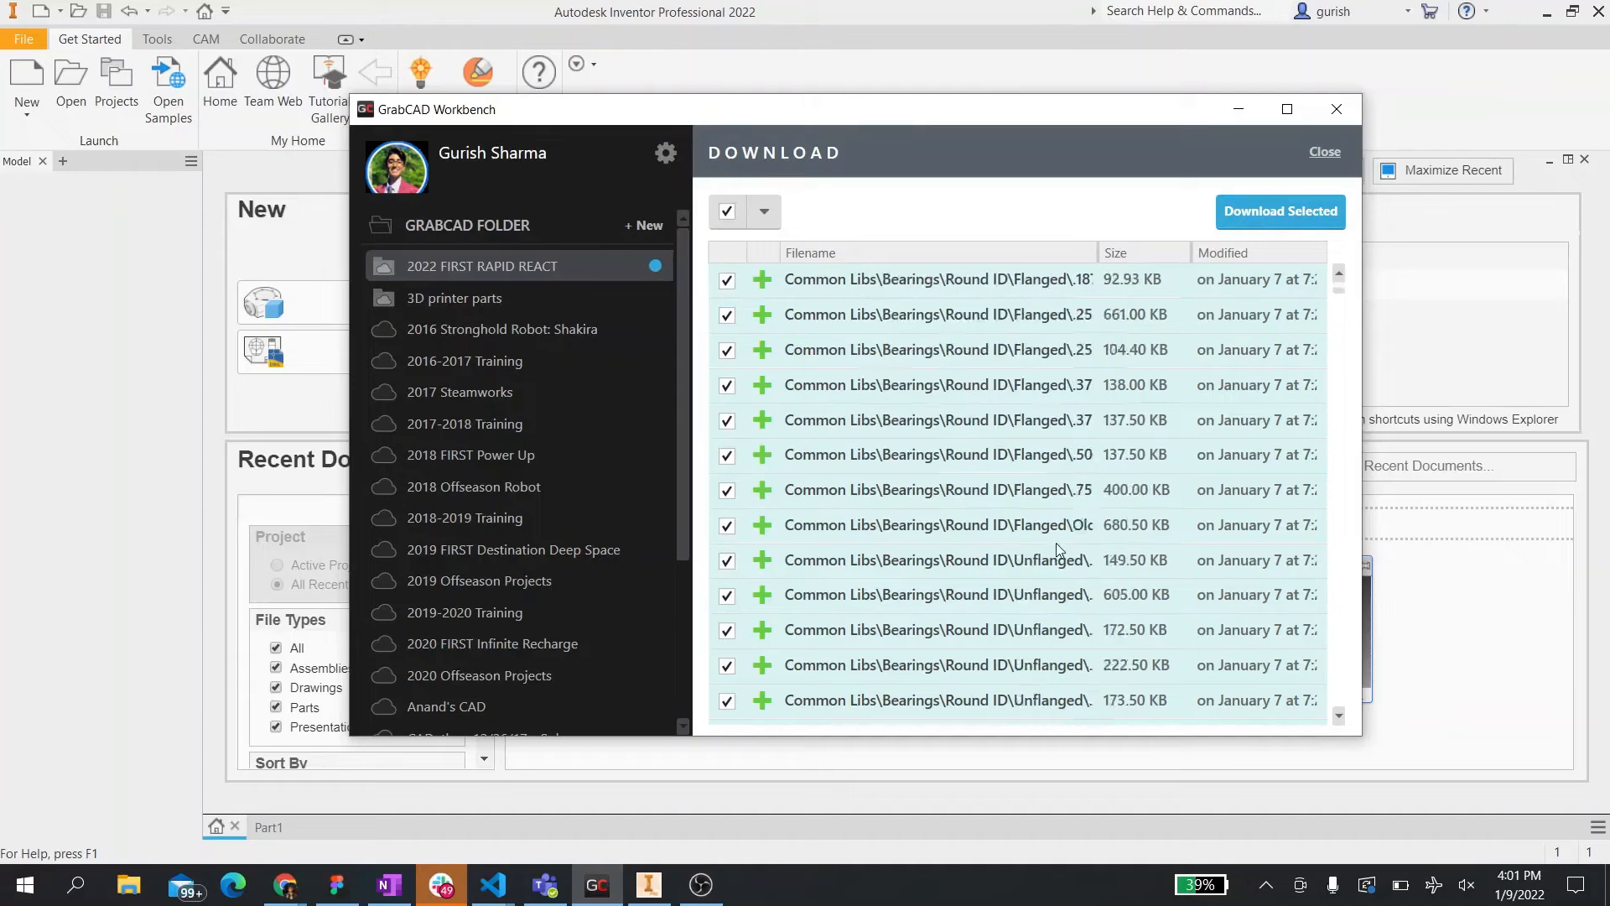
pyautogui.scroll(10, 1055, 542)
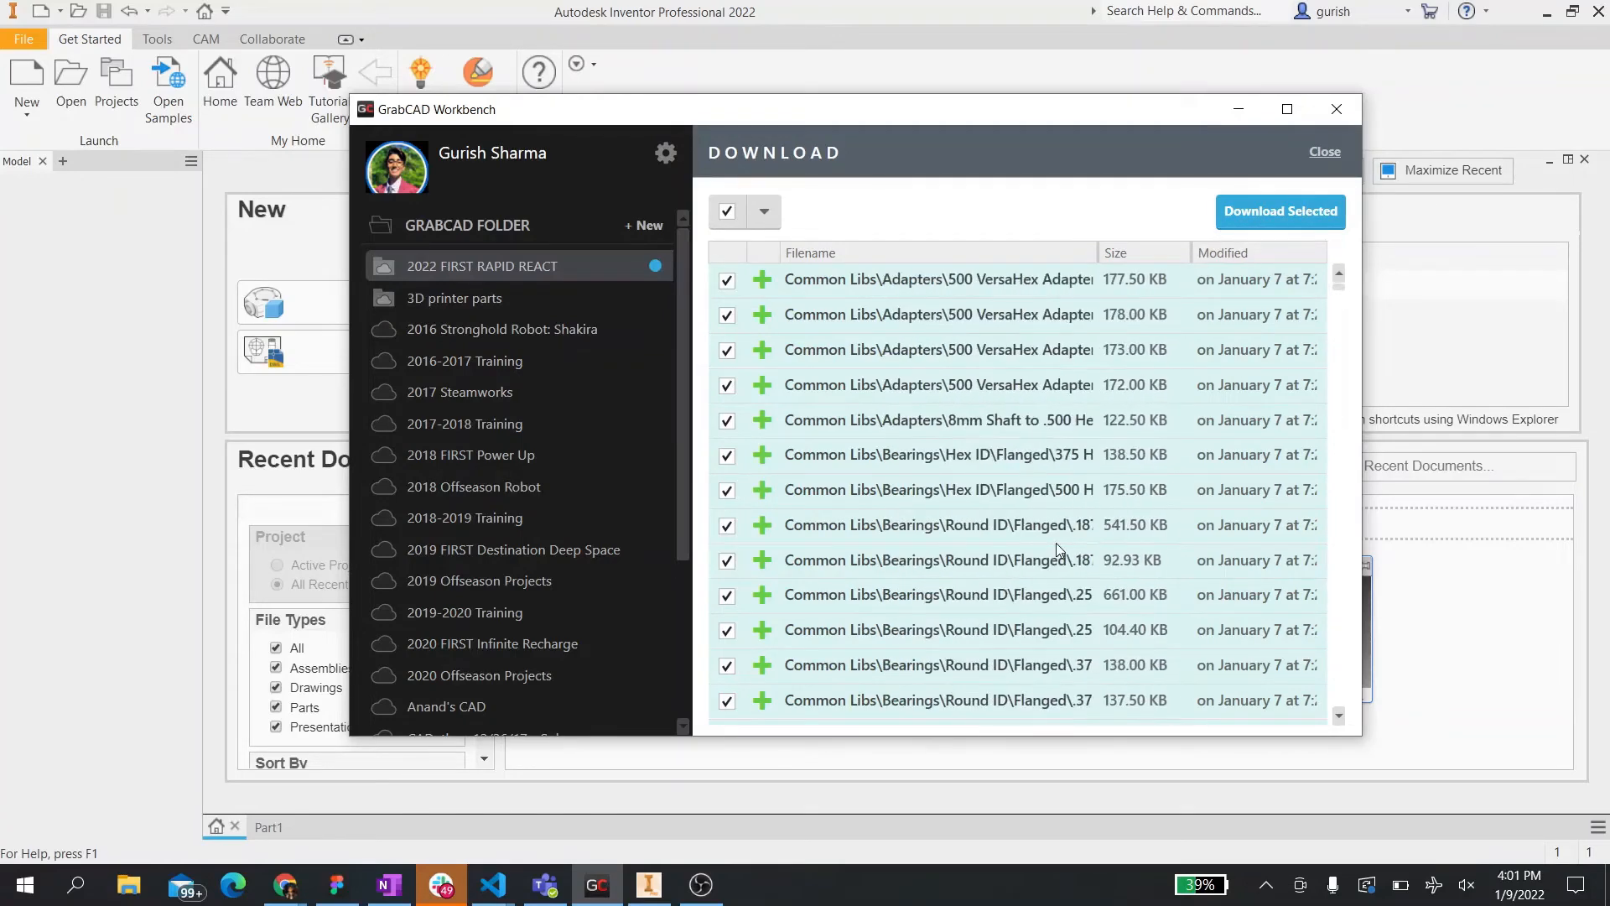
pyautogui.click(723, 213)
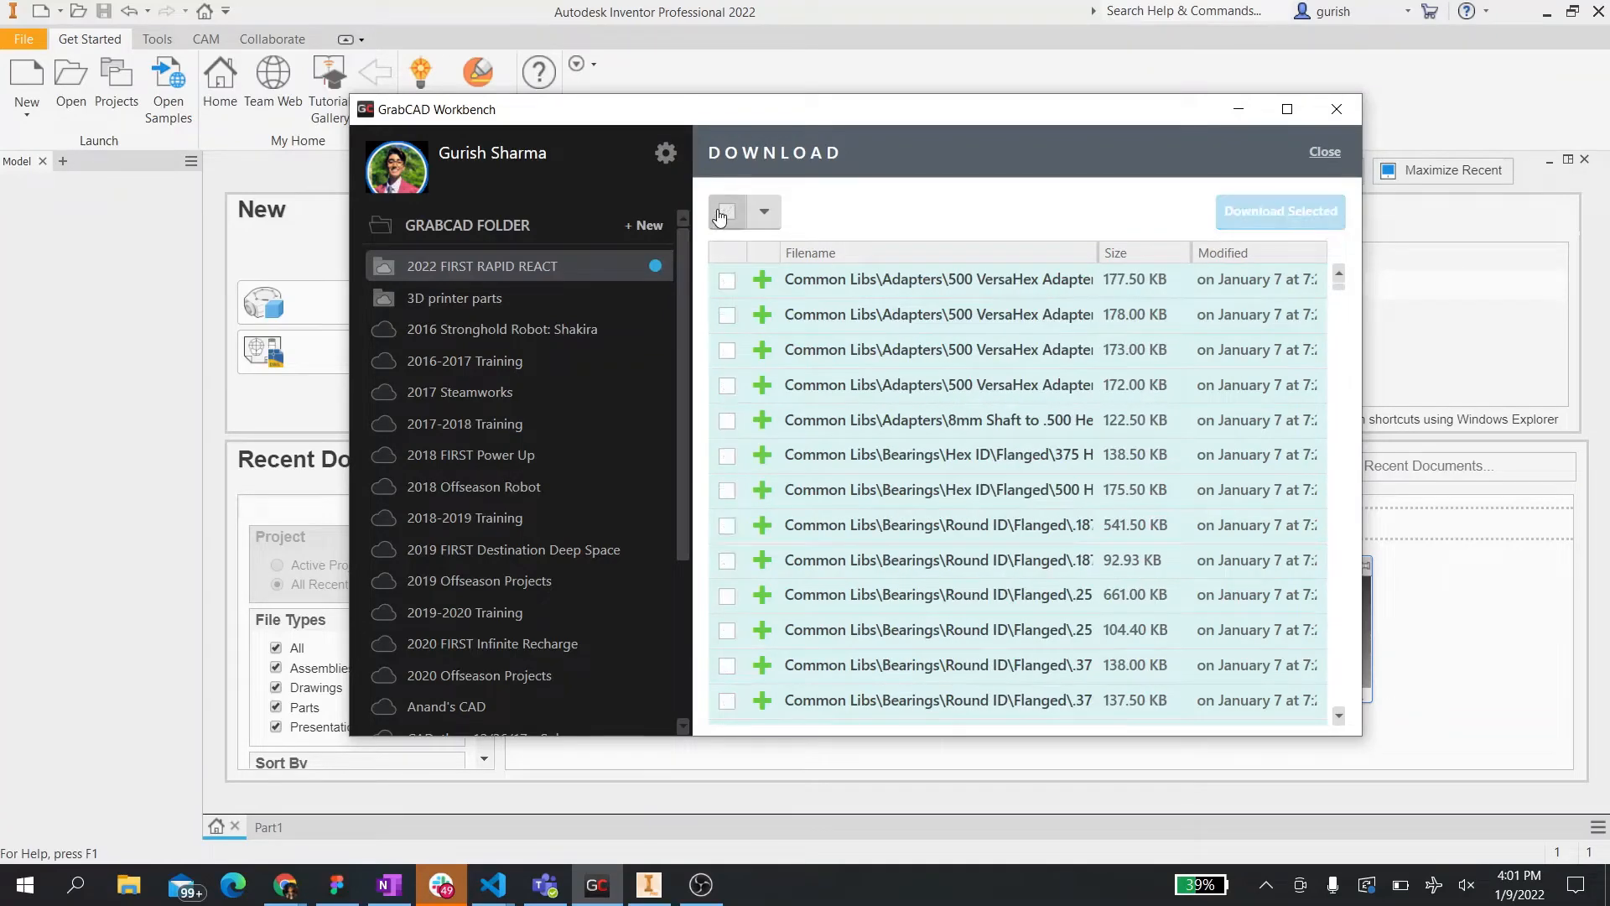
pyautogui.click(728, 283)
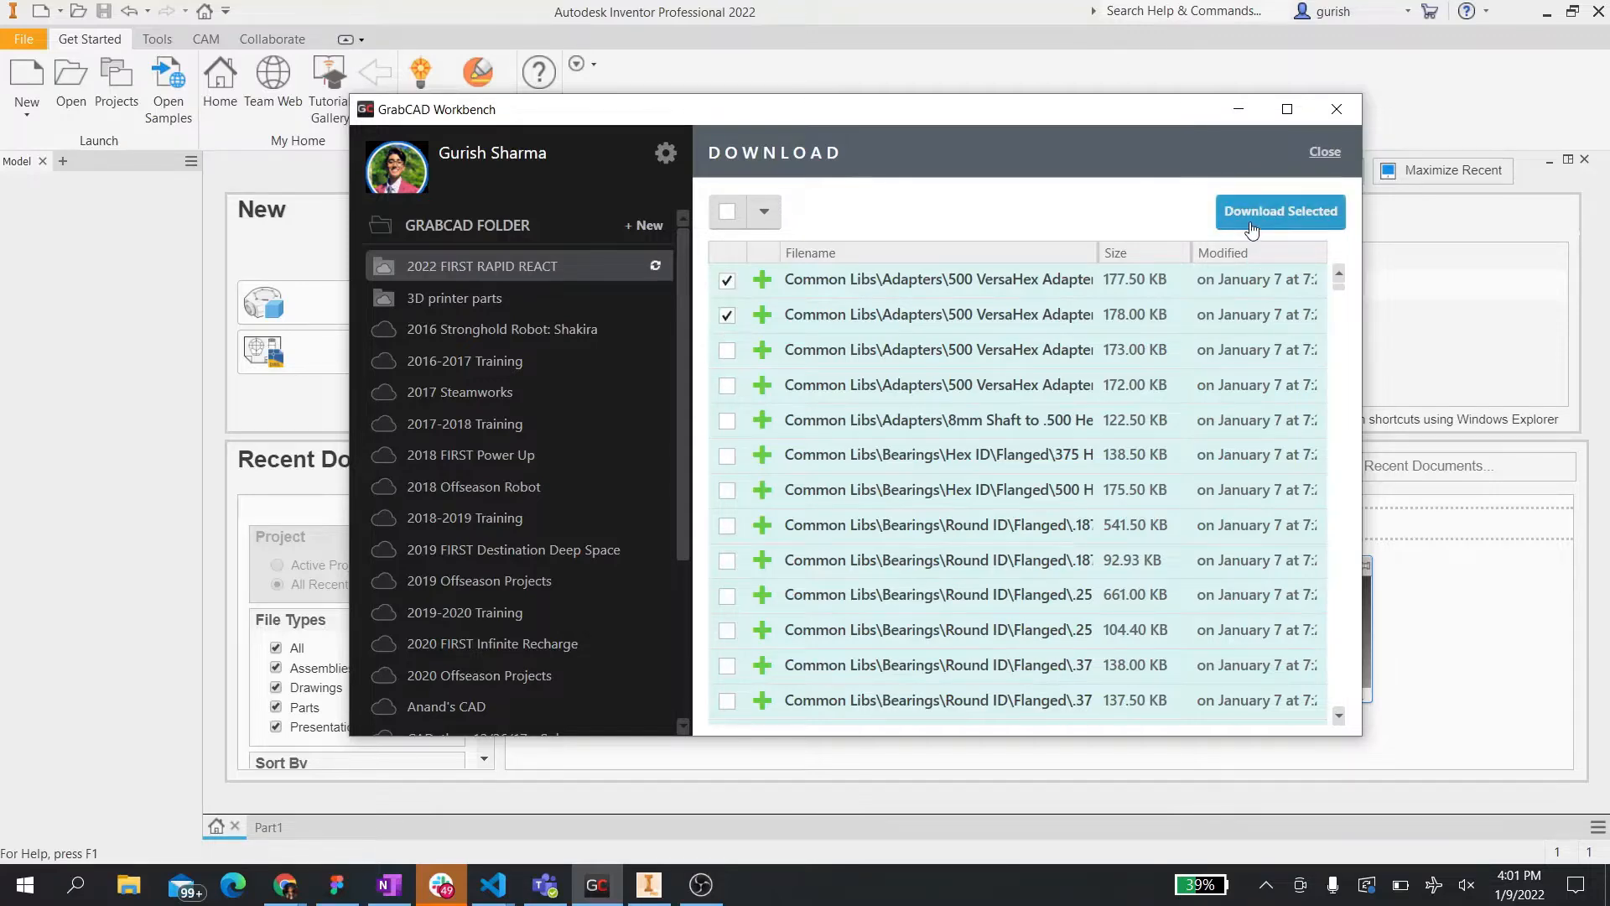
pyautogui.click(1253, 220)
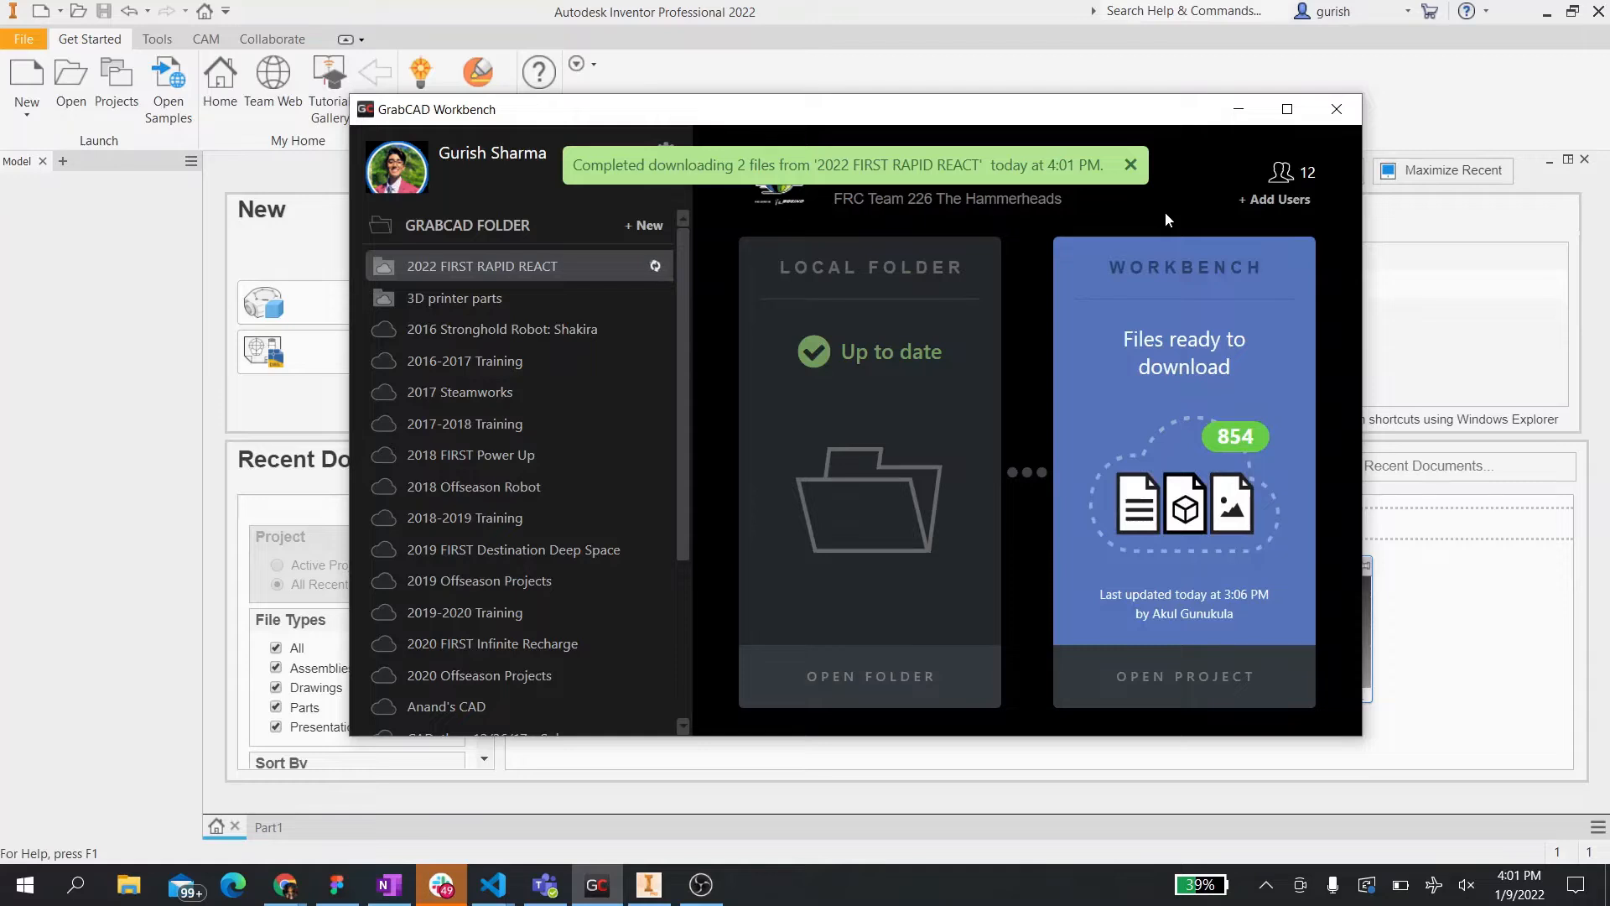
pyautogui.click(1132, 164)
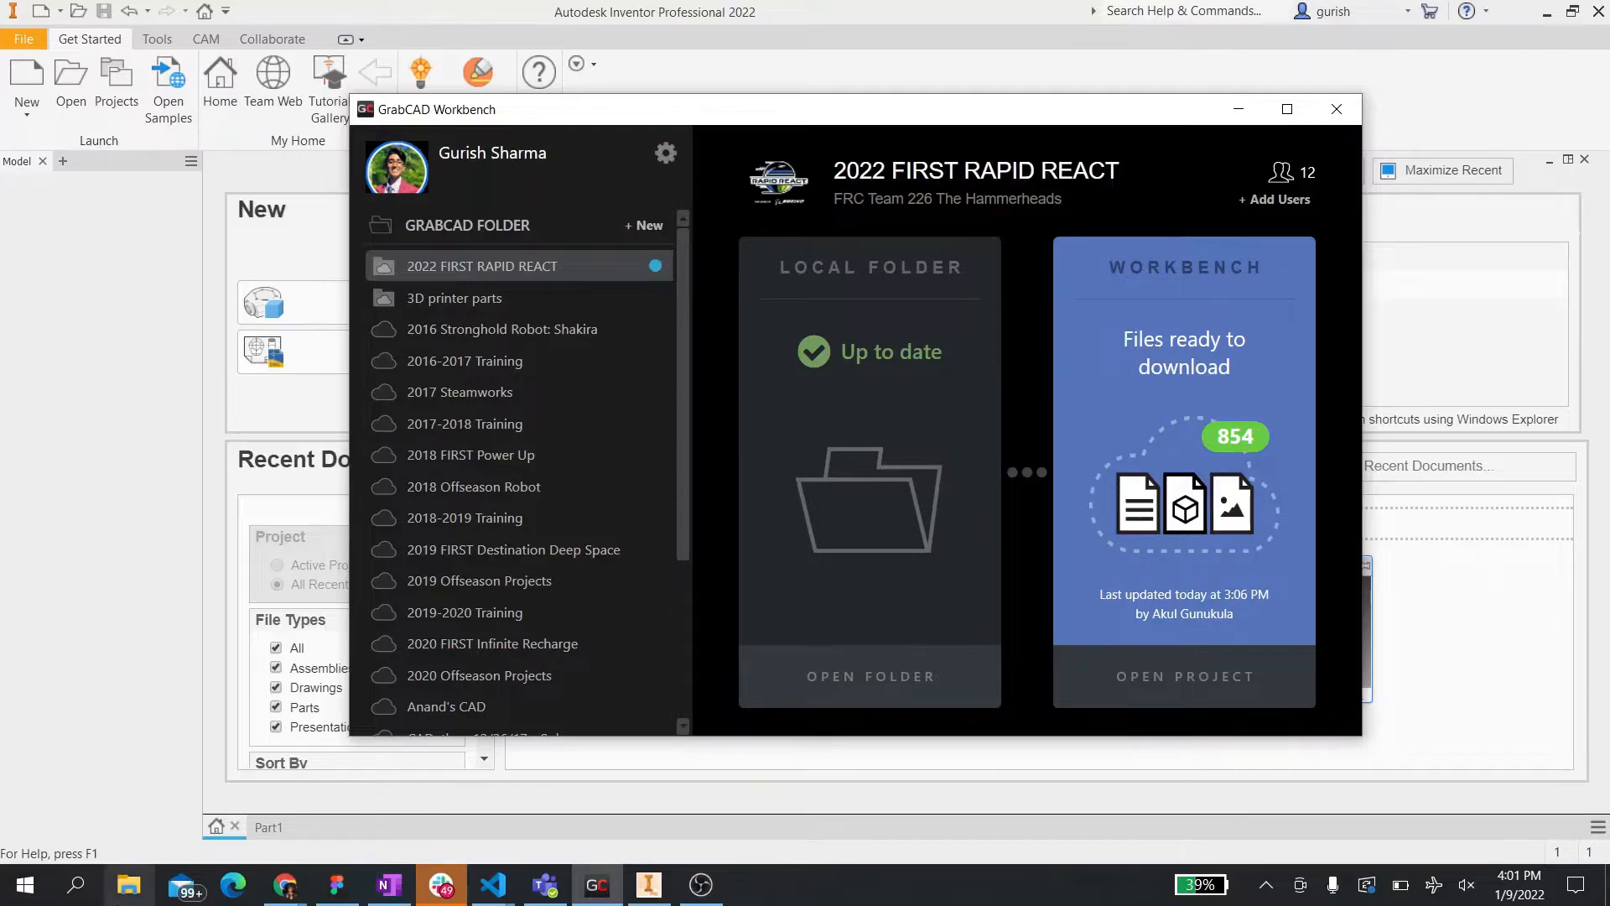
# - In File Explorer, inspect the local 2022 FIRST RAPID REACT folder under Documents\GrabCAD, and return to the GrabCAD folder
pyautogui.click(128, 883)
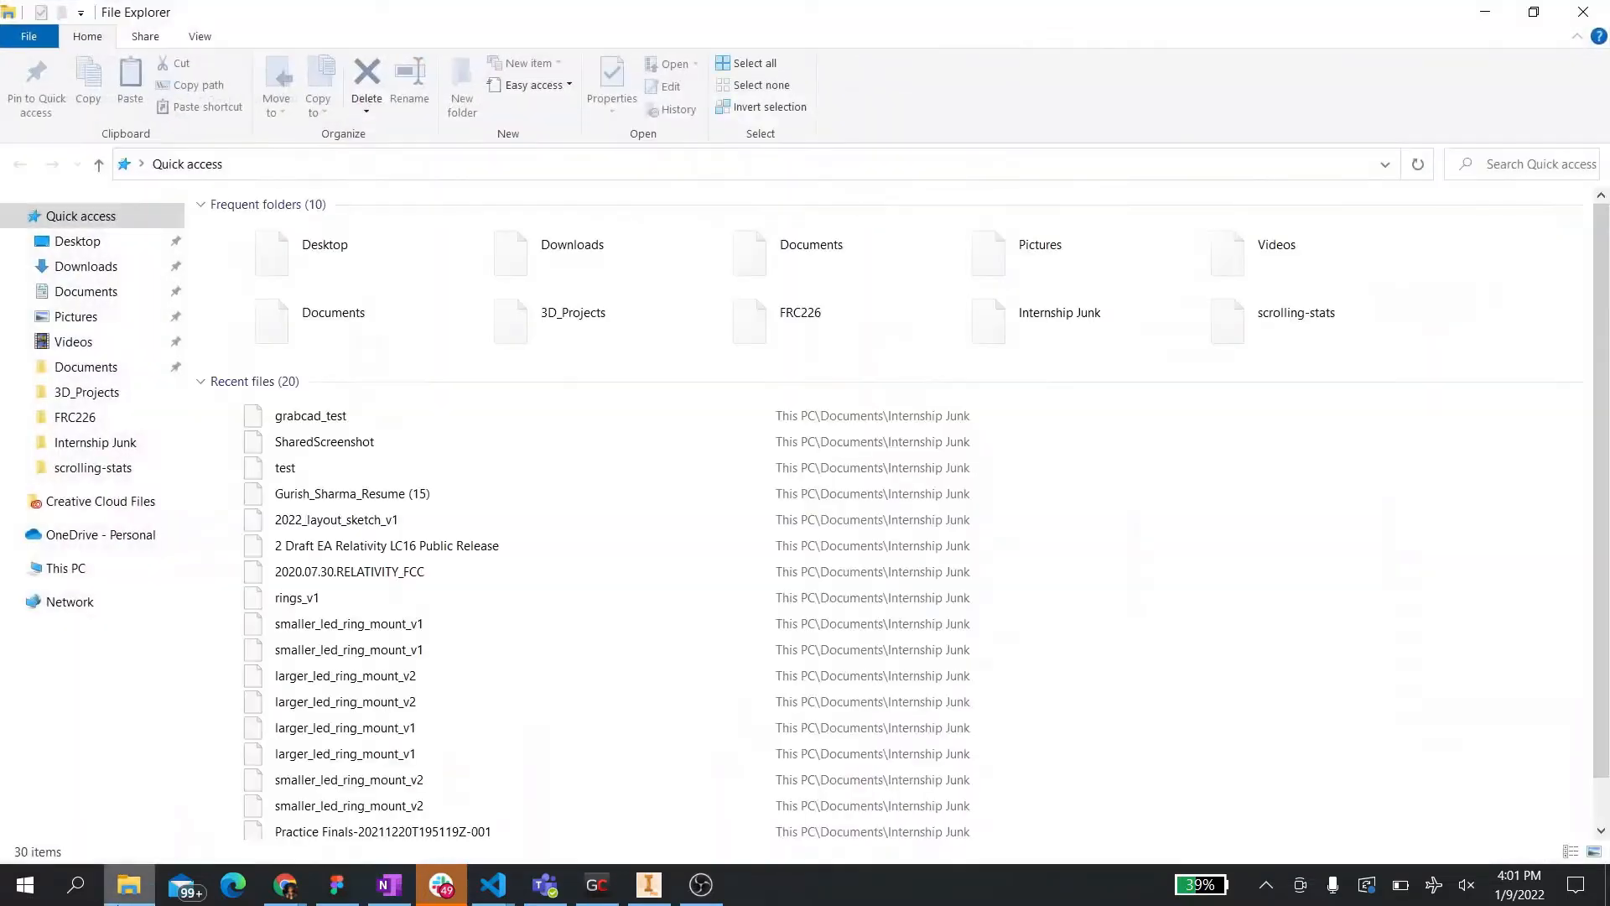
pyautogui.click(87, 292)
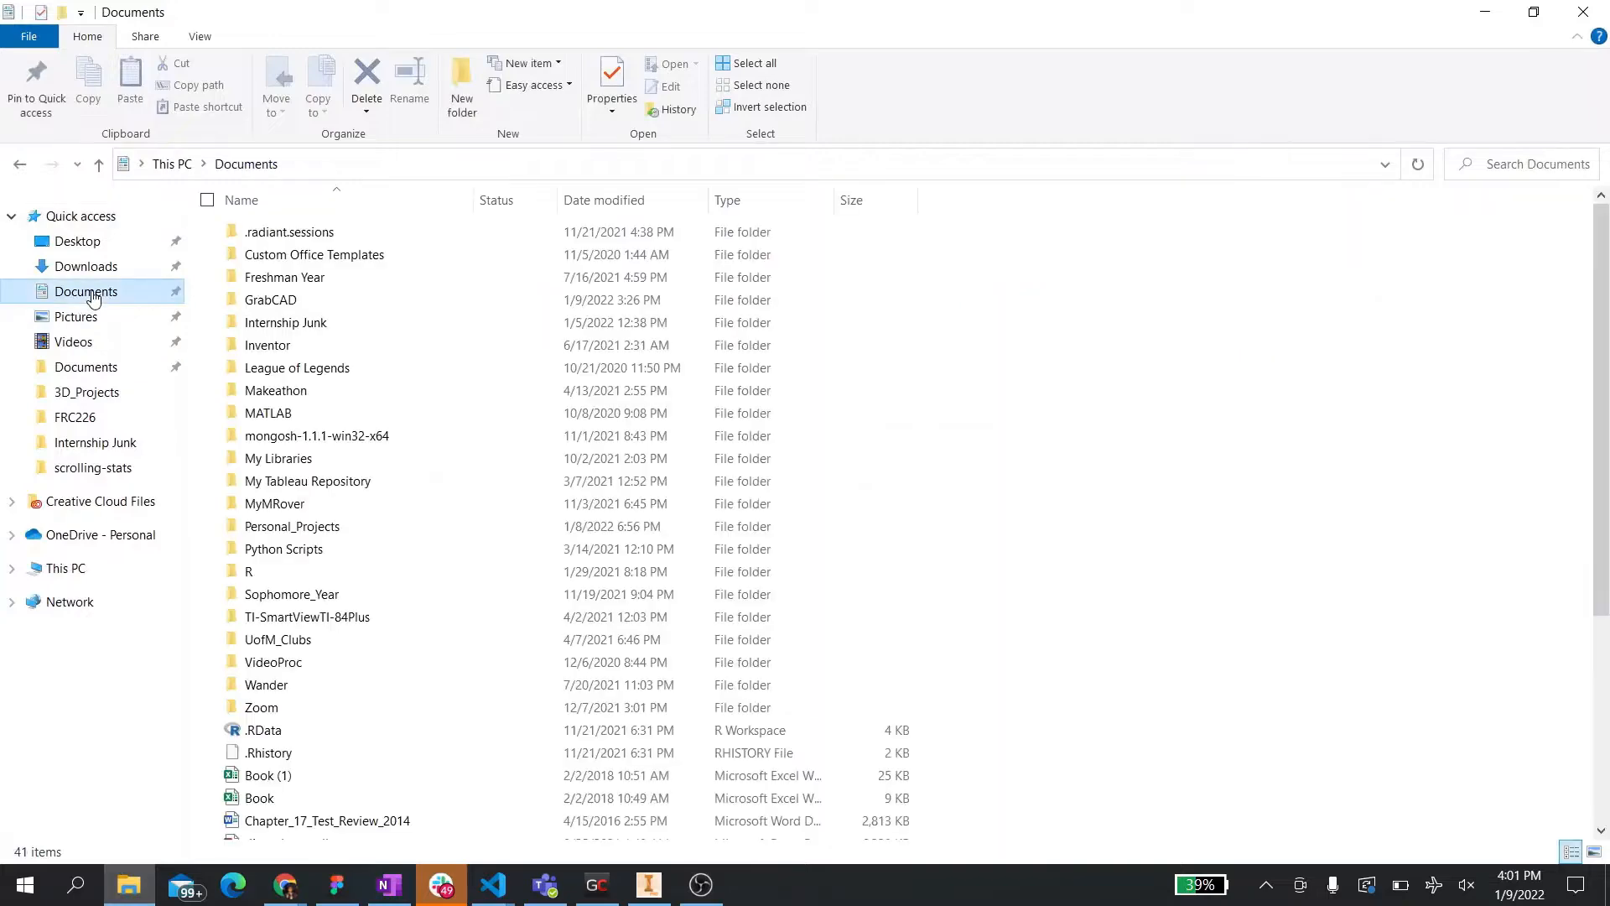
pyautogui.doubleClick(290, 307)
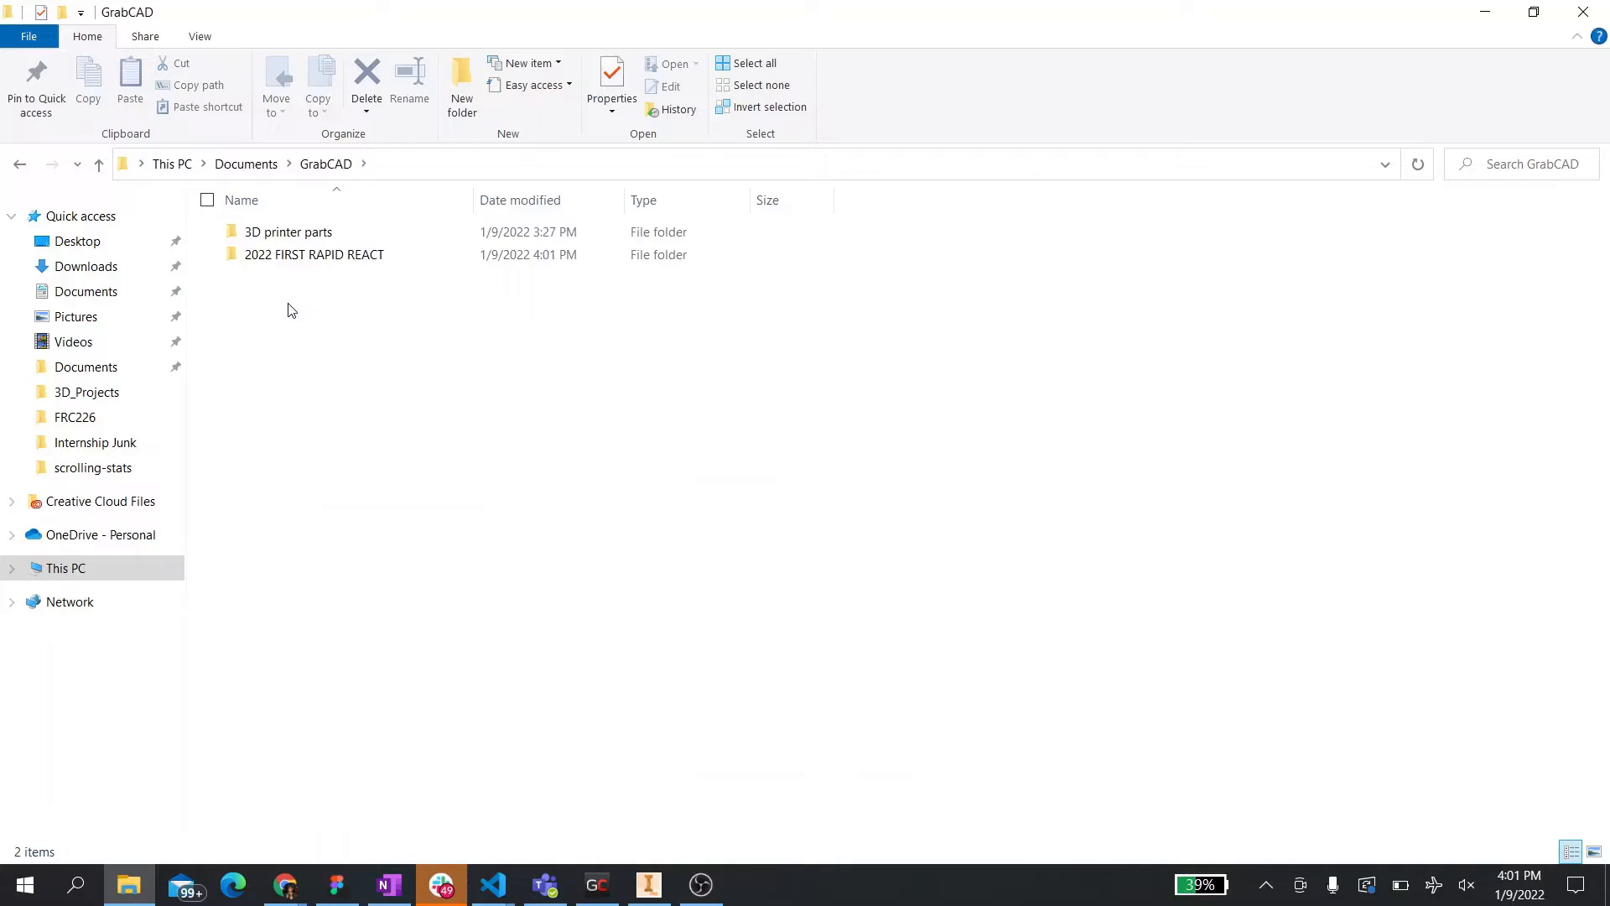
pyautogui.doubleClick(349, 257)
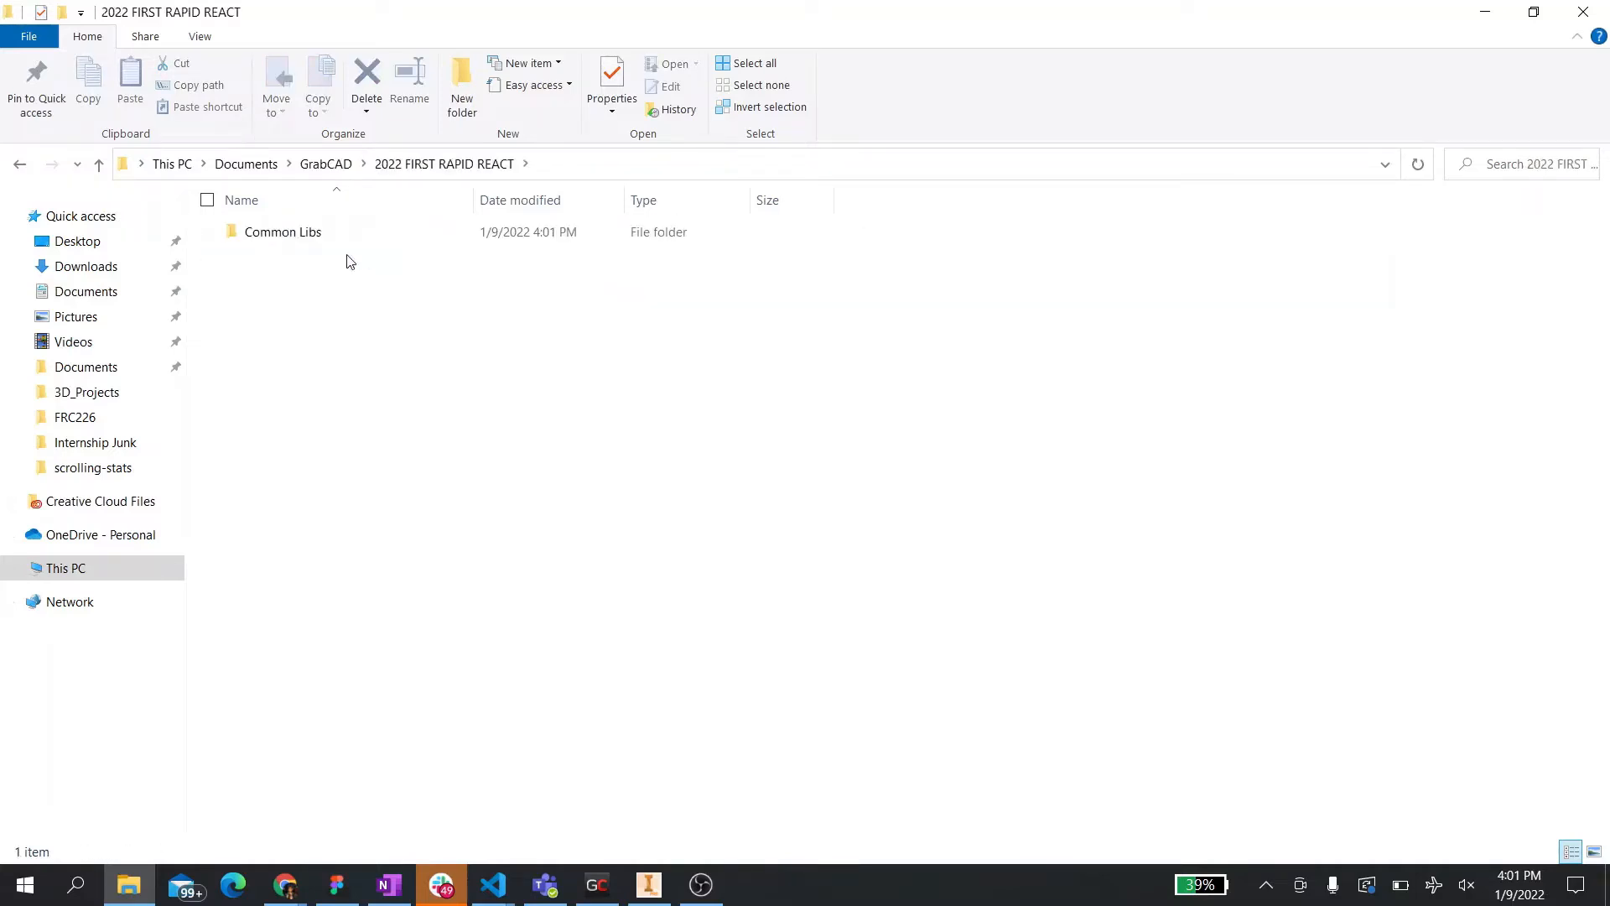
pyautogui.doubleClick(403, 235)
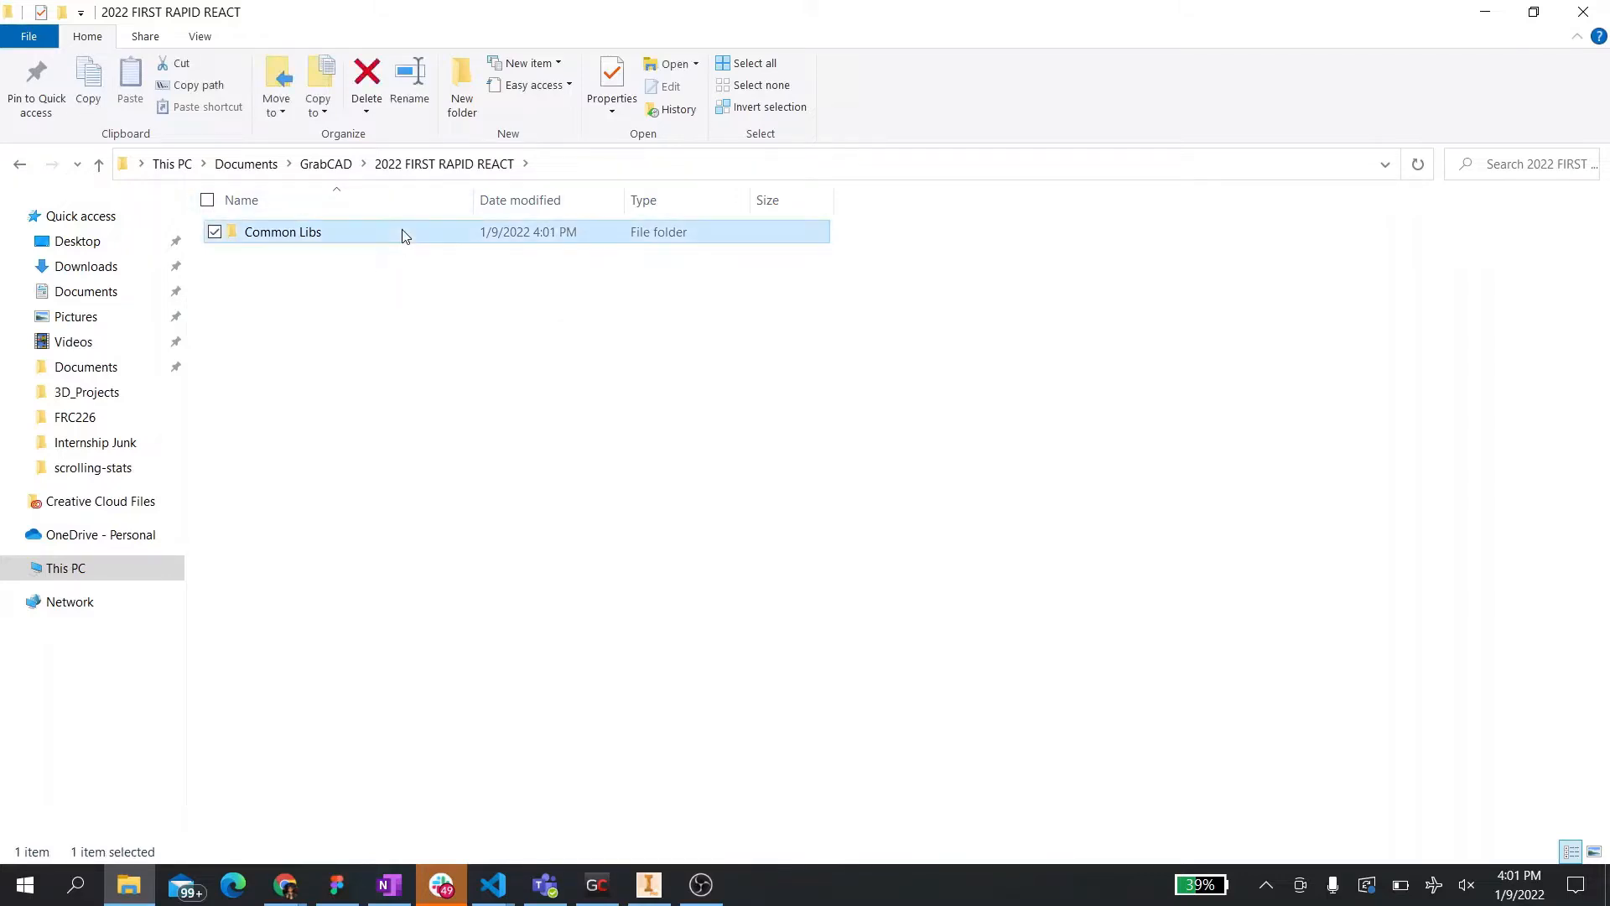
pyautogui.click(328, 163)
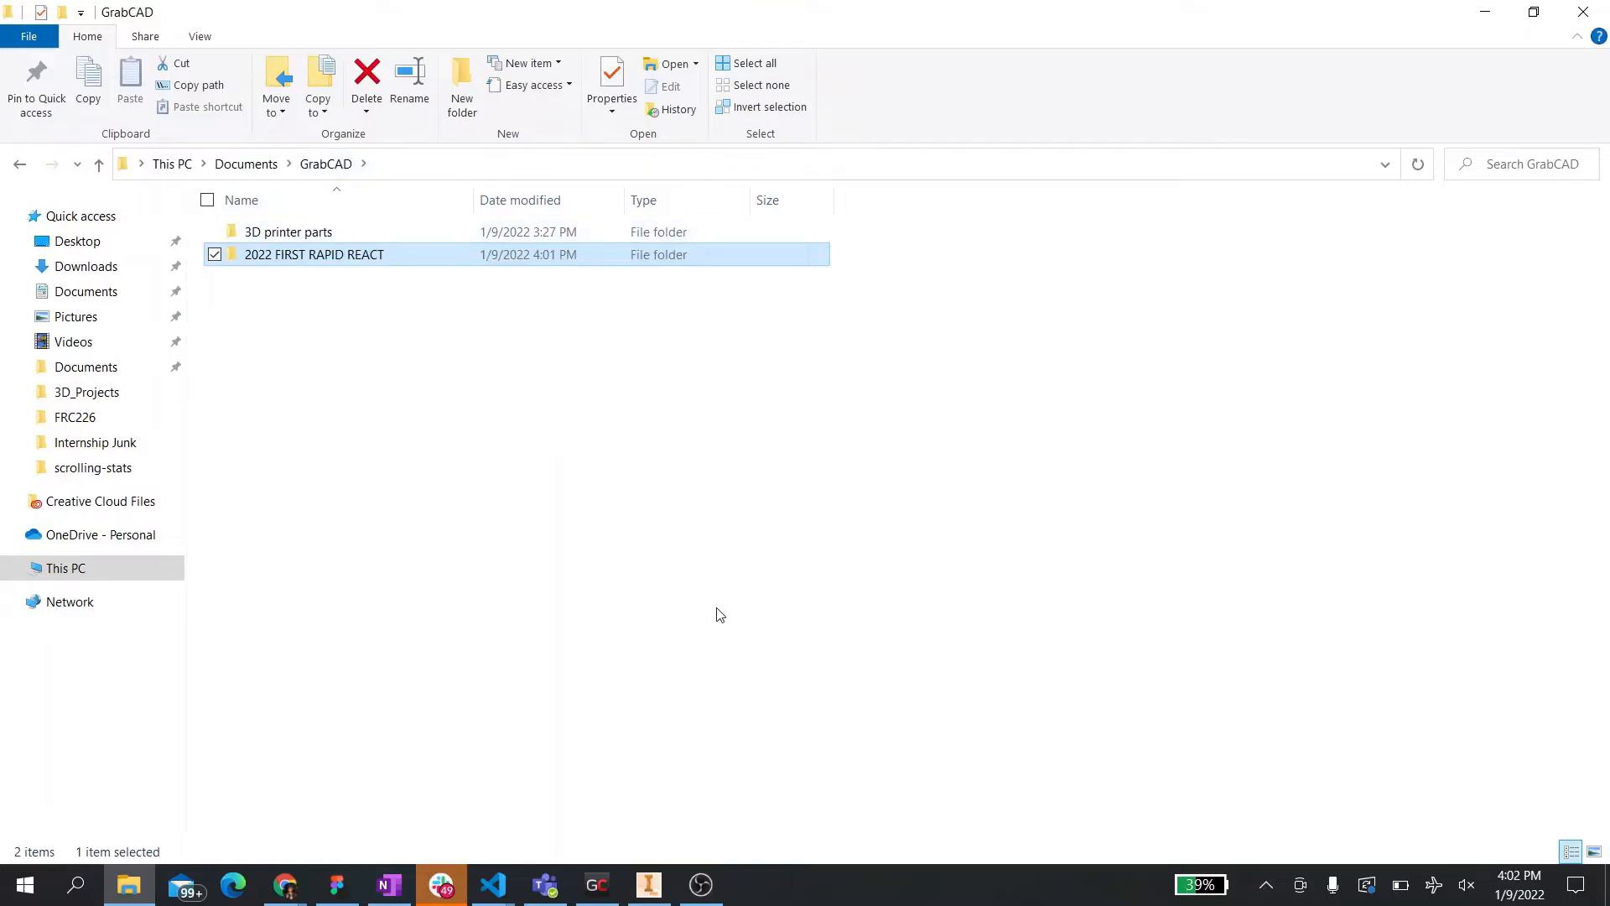
pyautogui.click(652, 492)
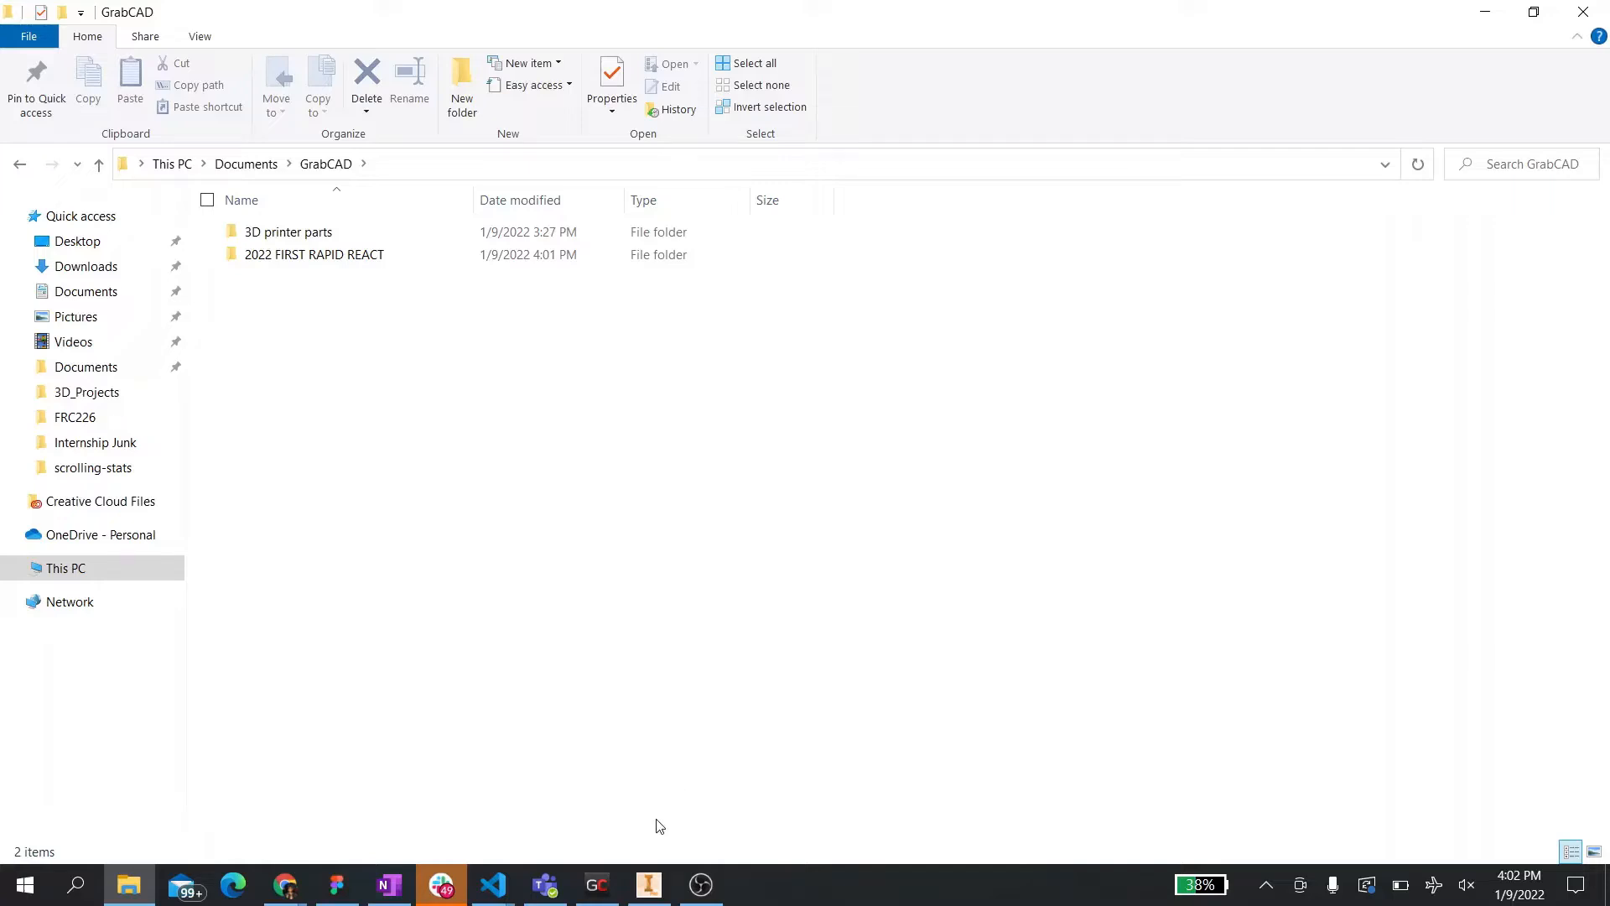
# - Switch to Autodesk Inventor, create a new part and start a 2D sketch on the front (XY) plane
pyautogui.moveTo(652, 894)
pyautogui.click(650, 755)
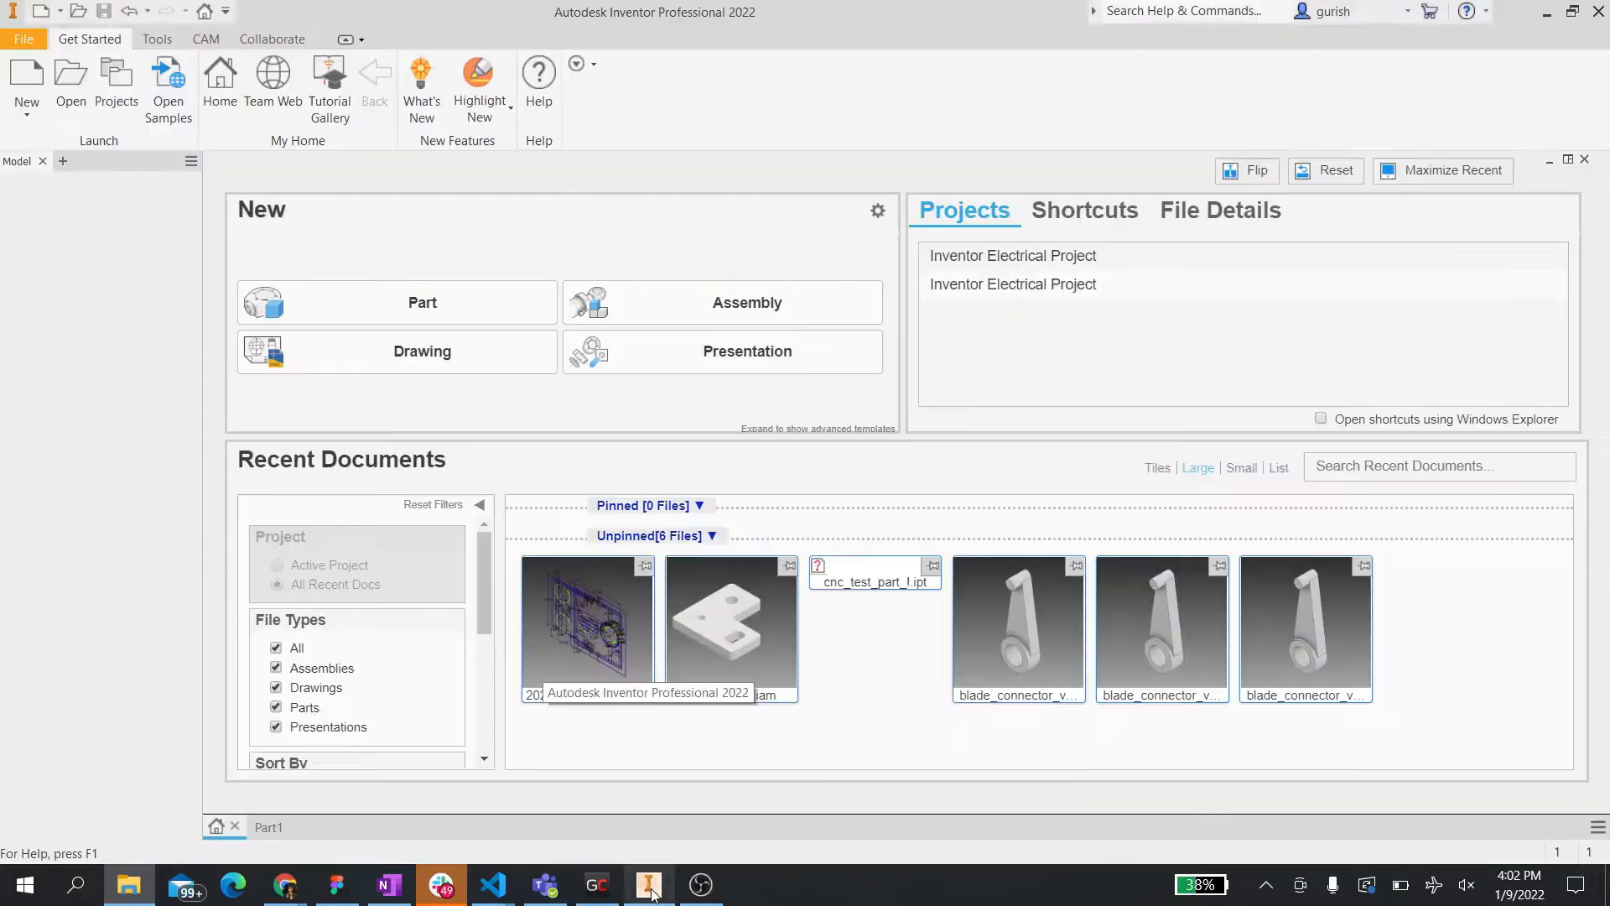
pyautogui.click(388, 315)
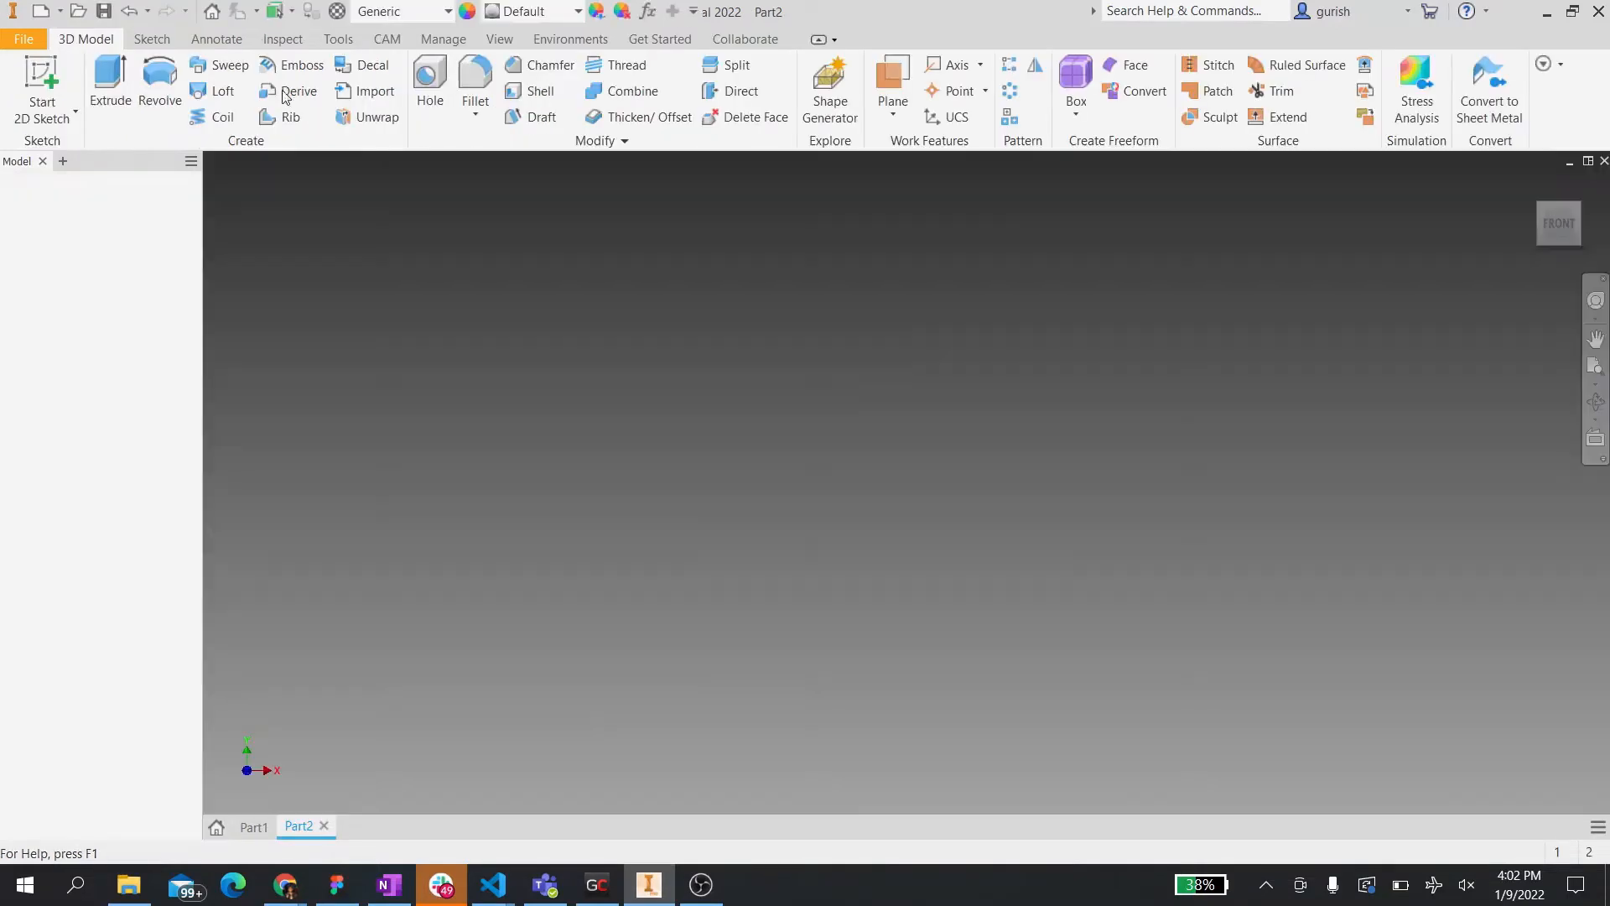
pyautogui.click(48, 68)
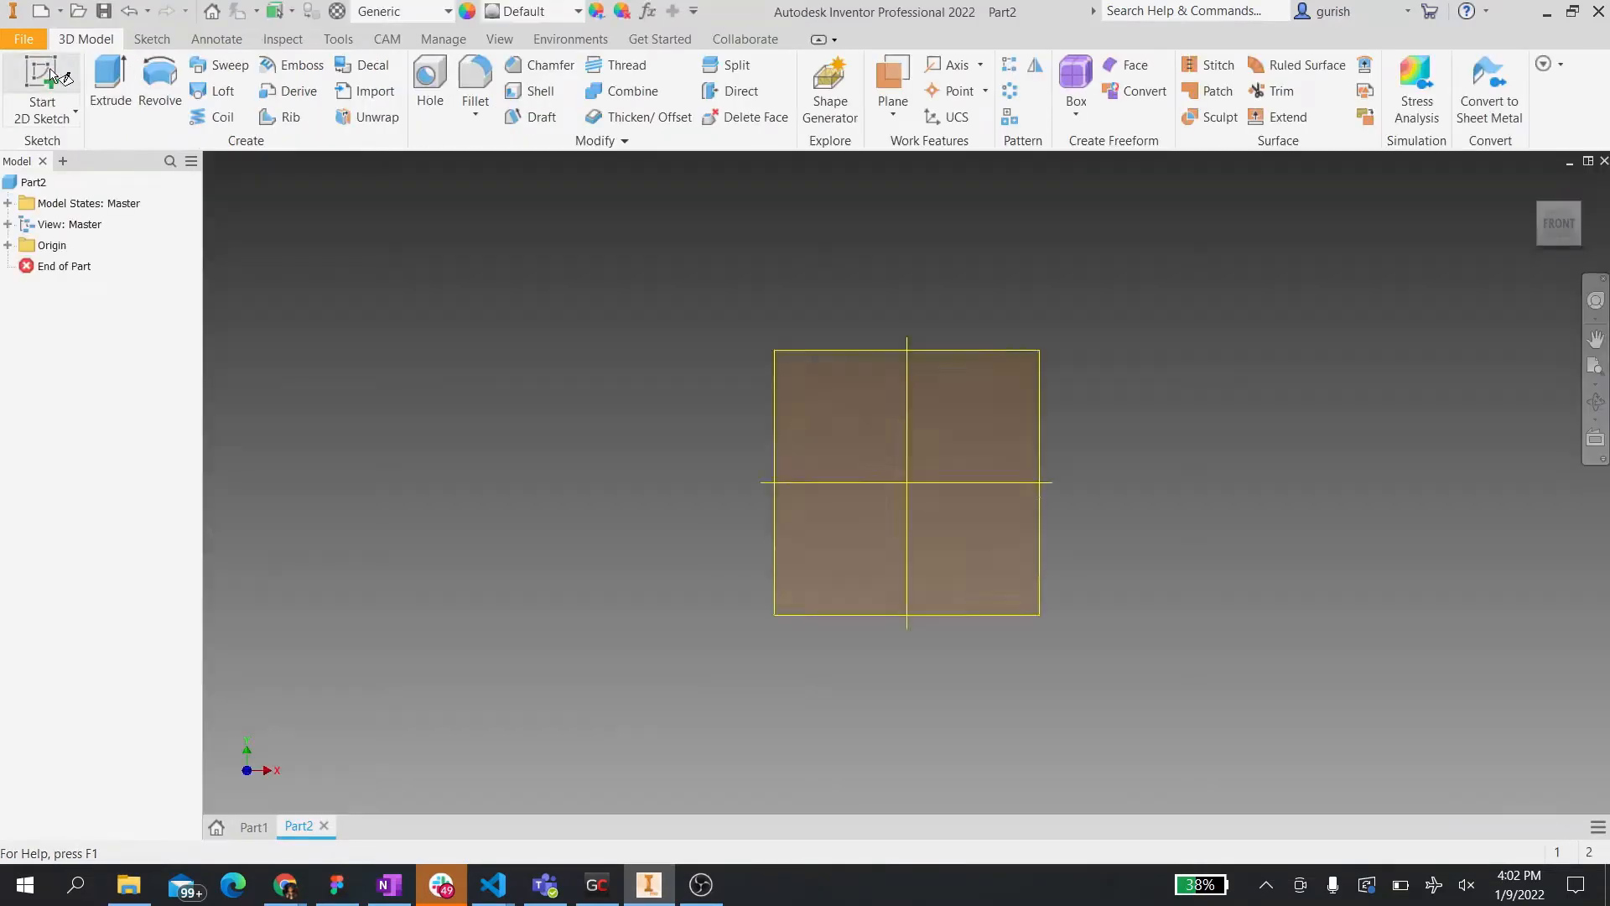
pyautogui.click(1021, 372)
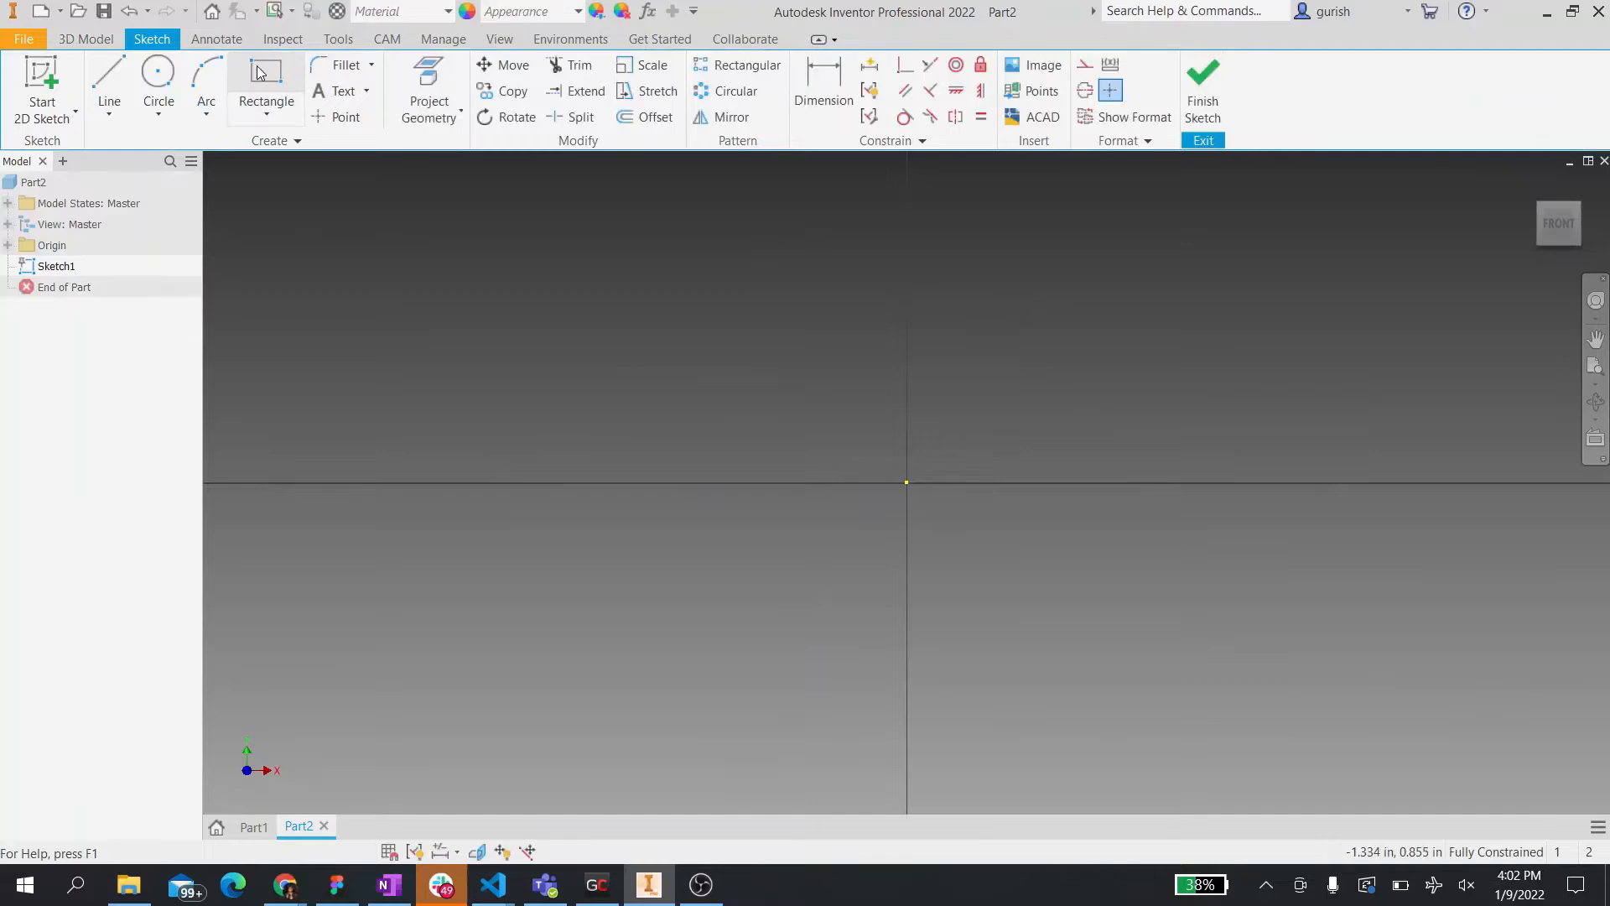
# - Draw a rectangle 1 in wide and 2 in high with its first corner at the sketch origin
pyautogui.click(266, 75)
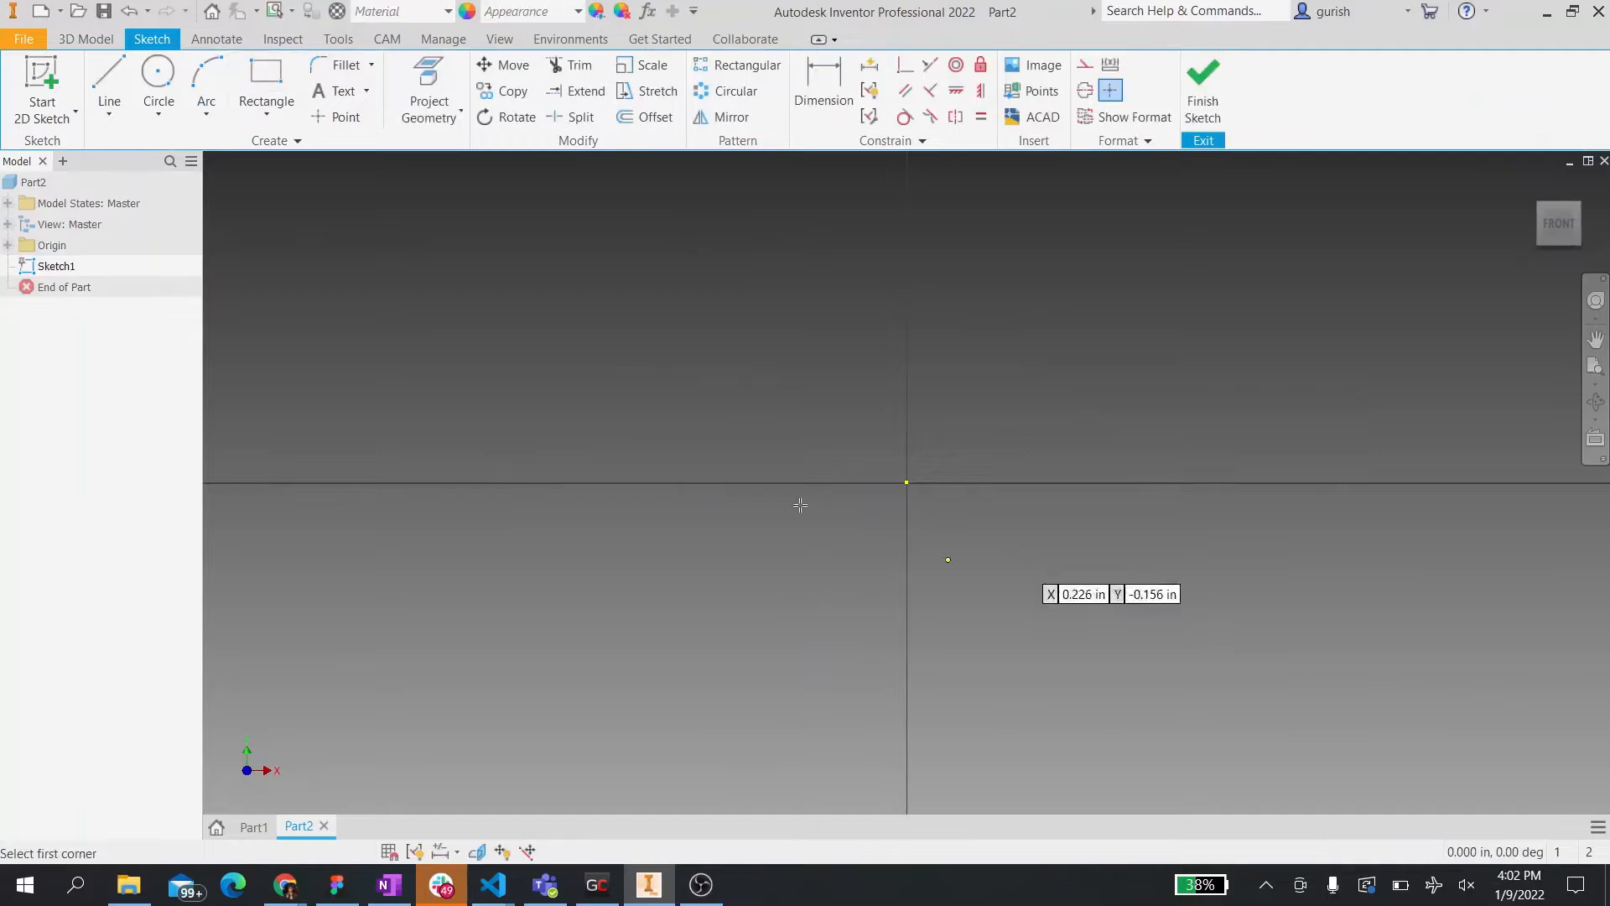
pyautogui.click(907, 482)
pyautogui.write('1')
pyautogui.press('Tab')
pyautogui.write('1')
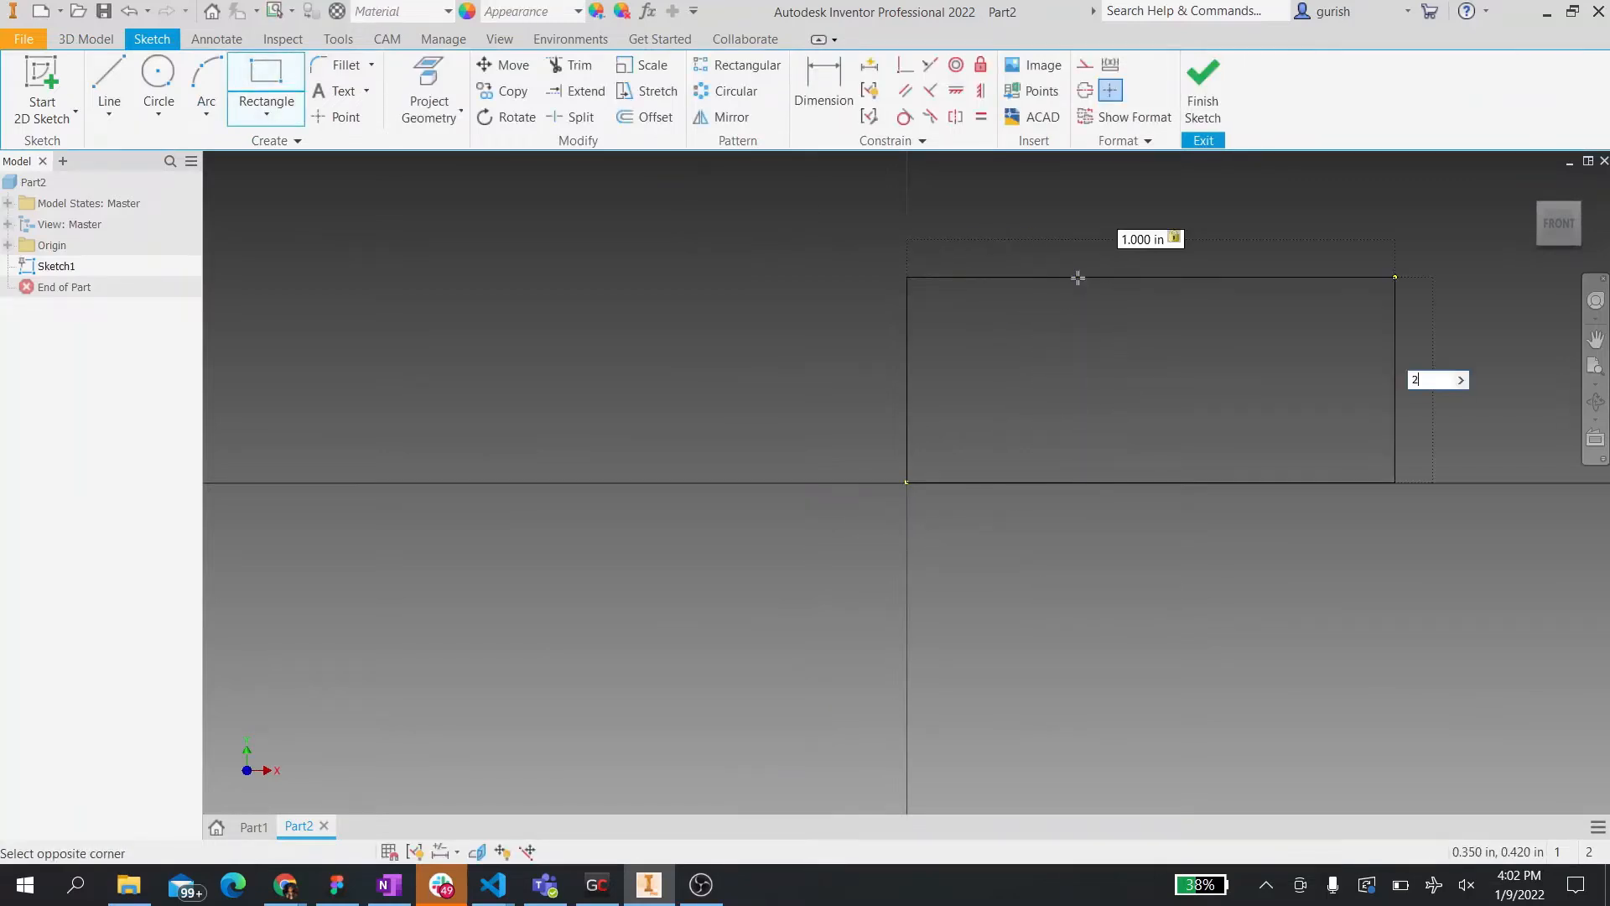
pyautogui.press('Return')
pyautogui.press('Escape')
# - Offset the rectangle inward by about 0.1 in and finish the sketch
pyautogui.click(646, 117)
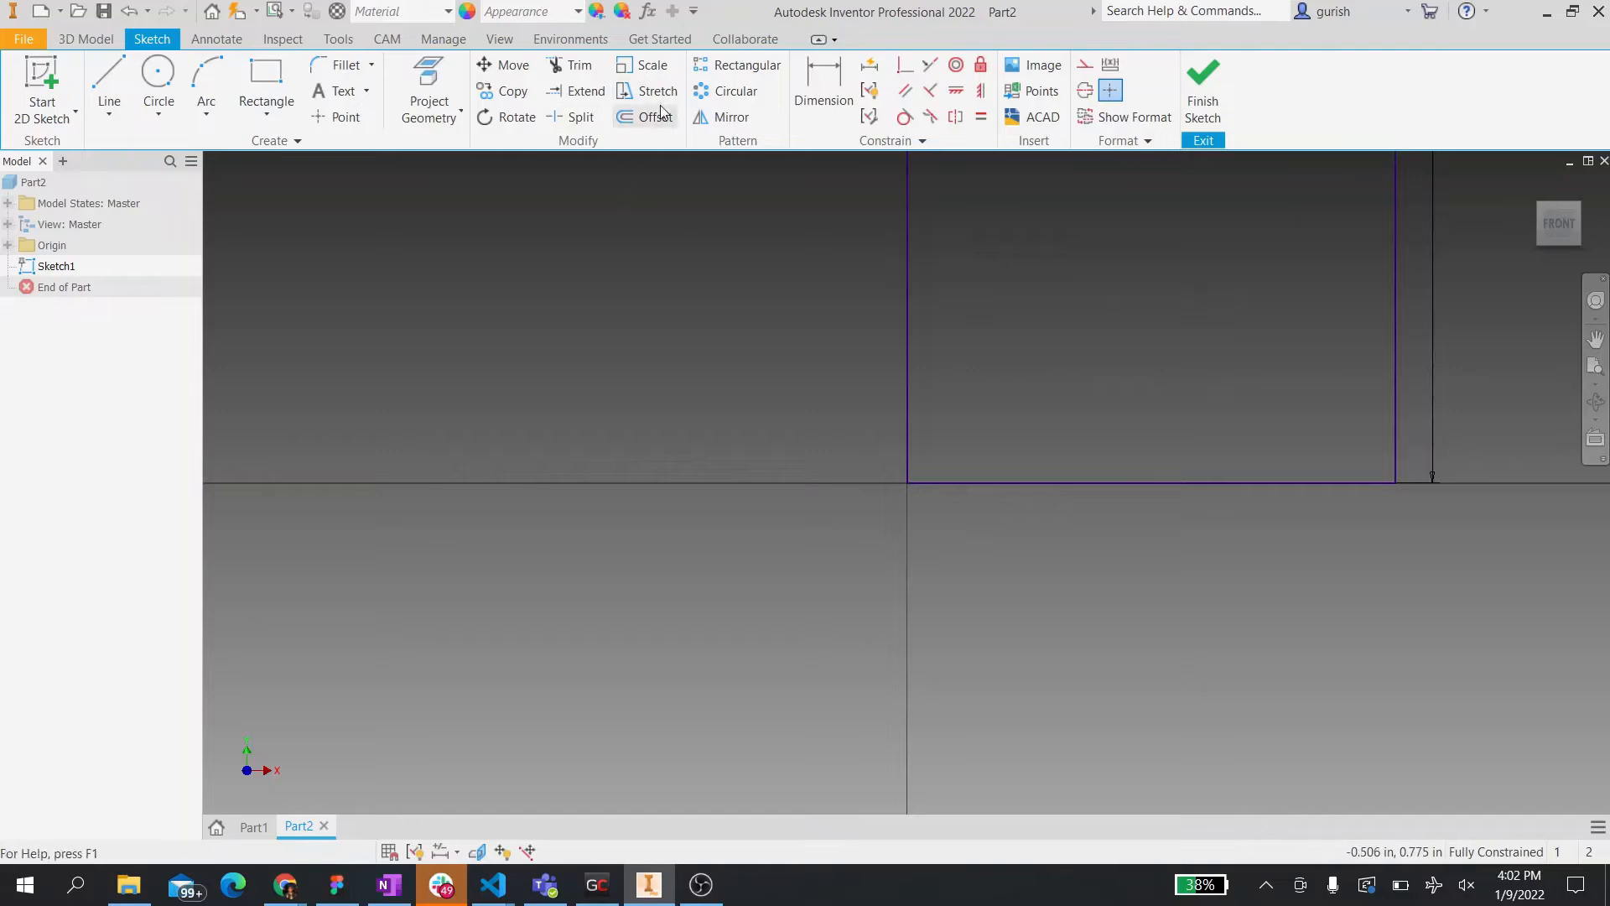
pyautogui.click(906, 312)
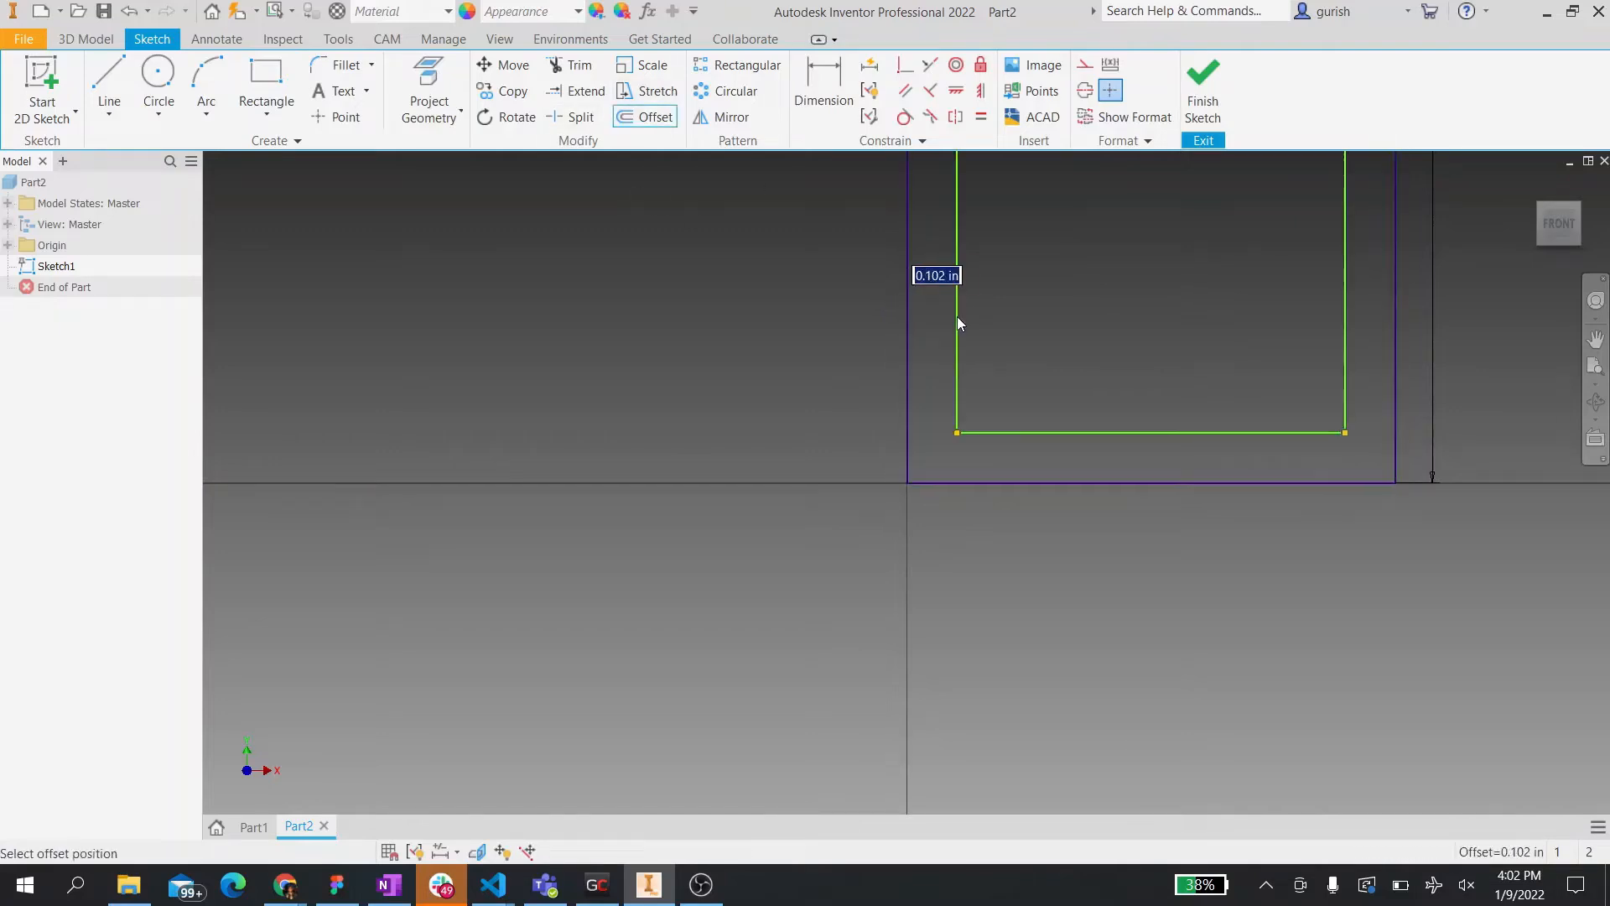
pyautogui.click(957, 316)
pyautogui.click(1202, 92)
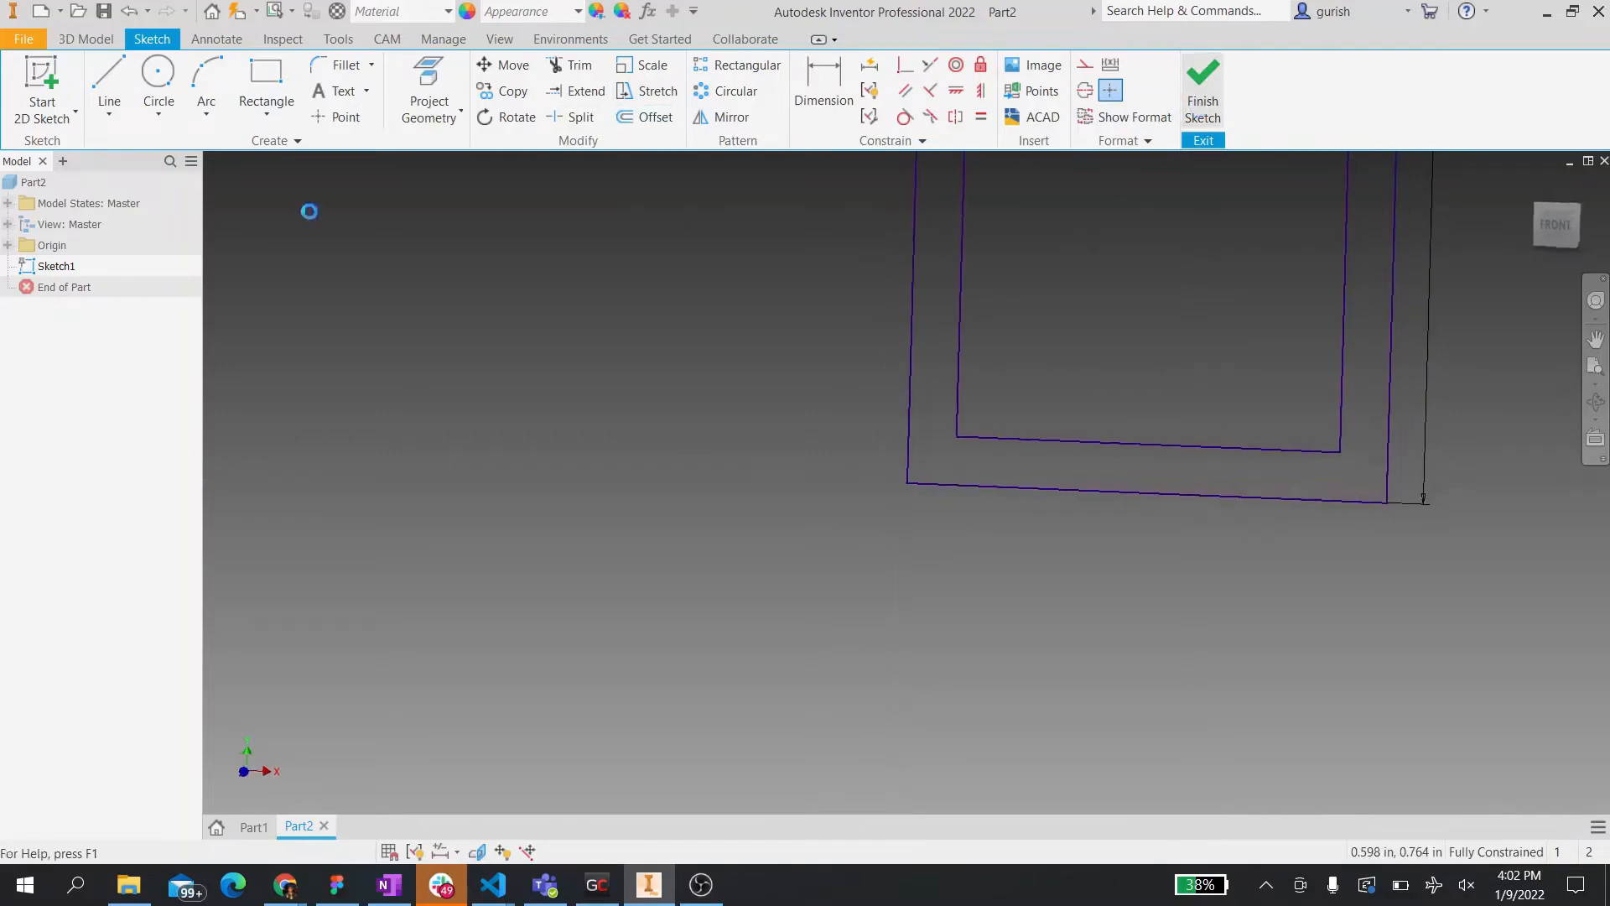
# - Extrude the frame-shaped profile between the two rectangles to a distance of 20 in
pyautogui.click(115, 92)
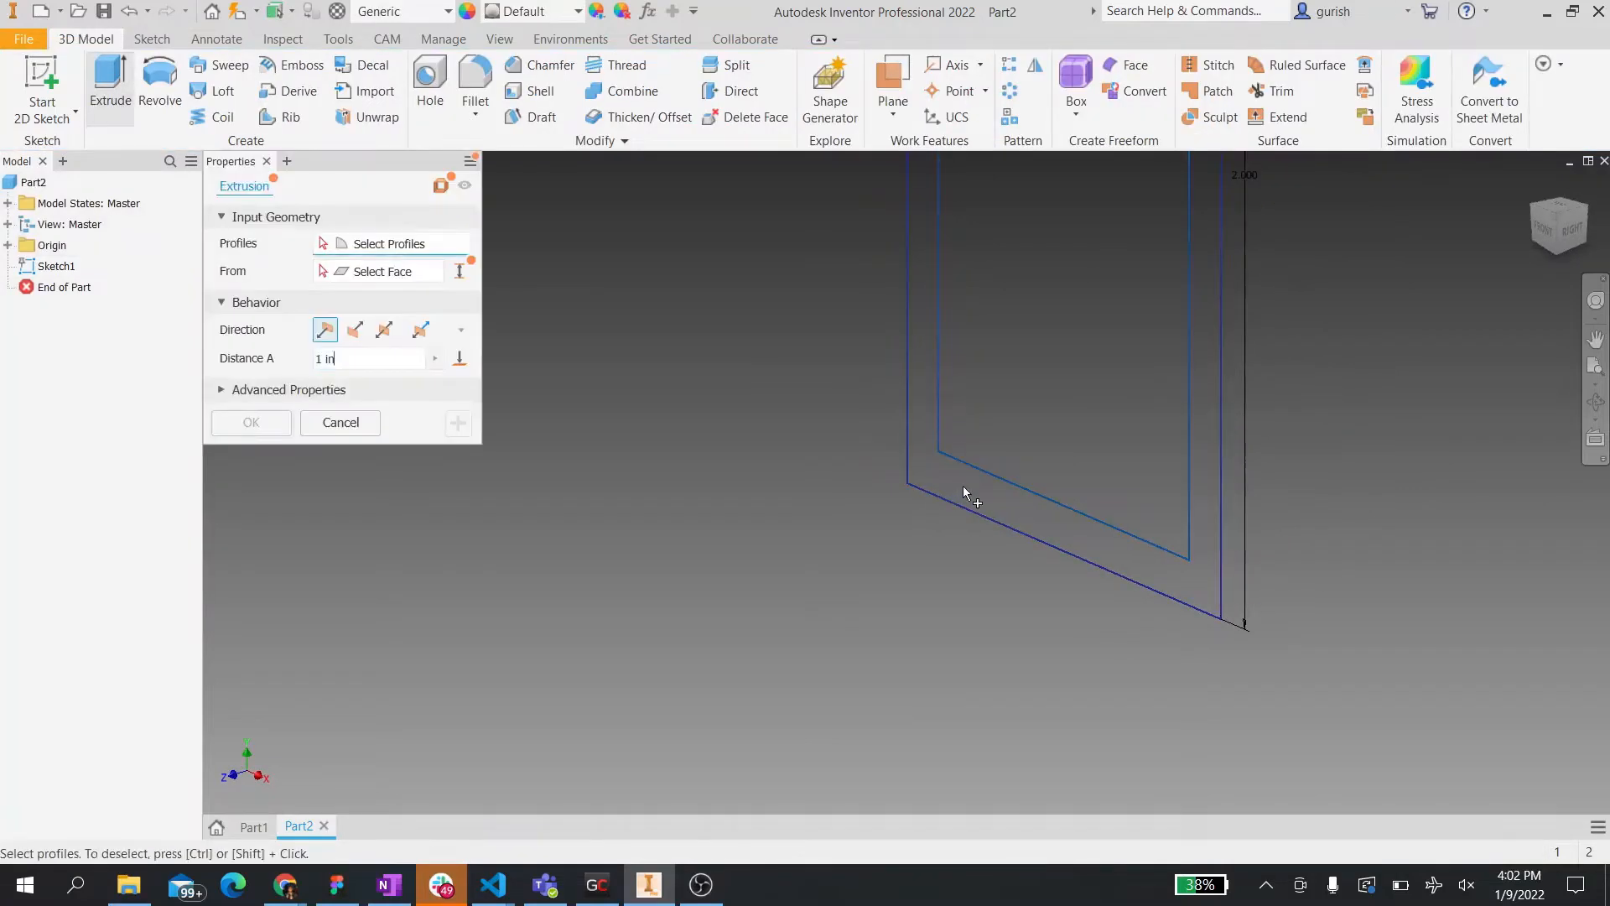
pyautogui.click(378, 366)
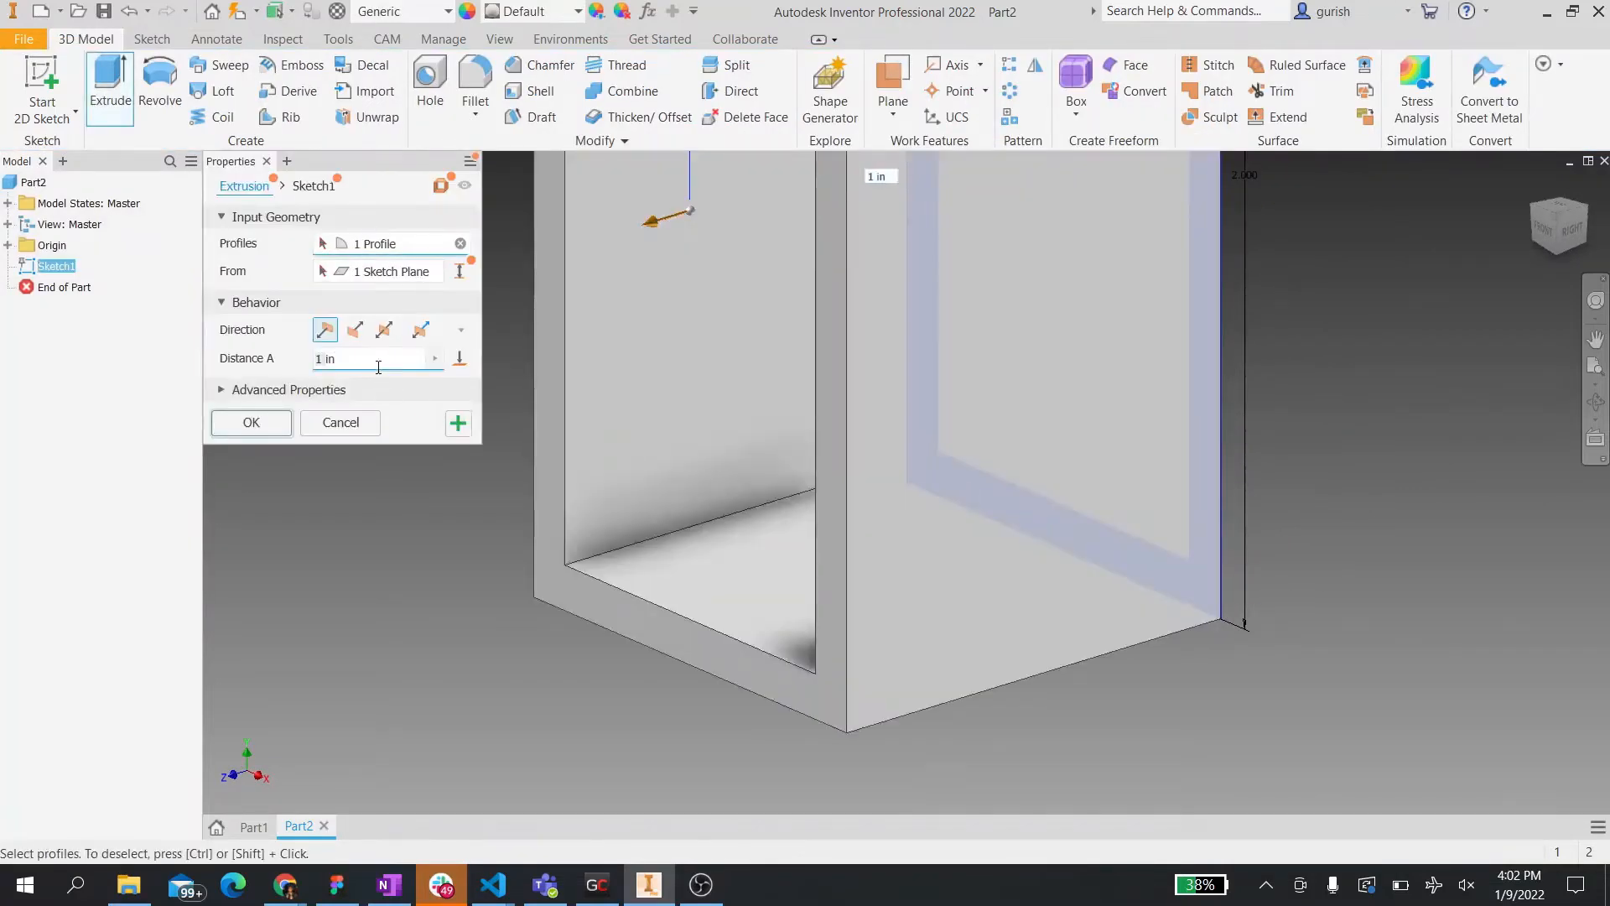
pyautogui.write('20')
pyautogui.click(244, 432)
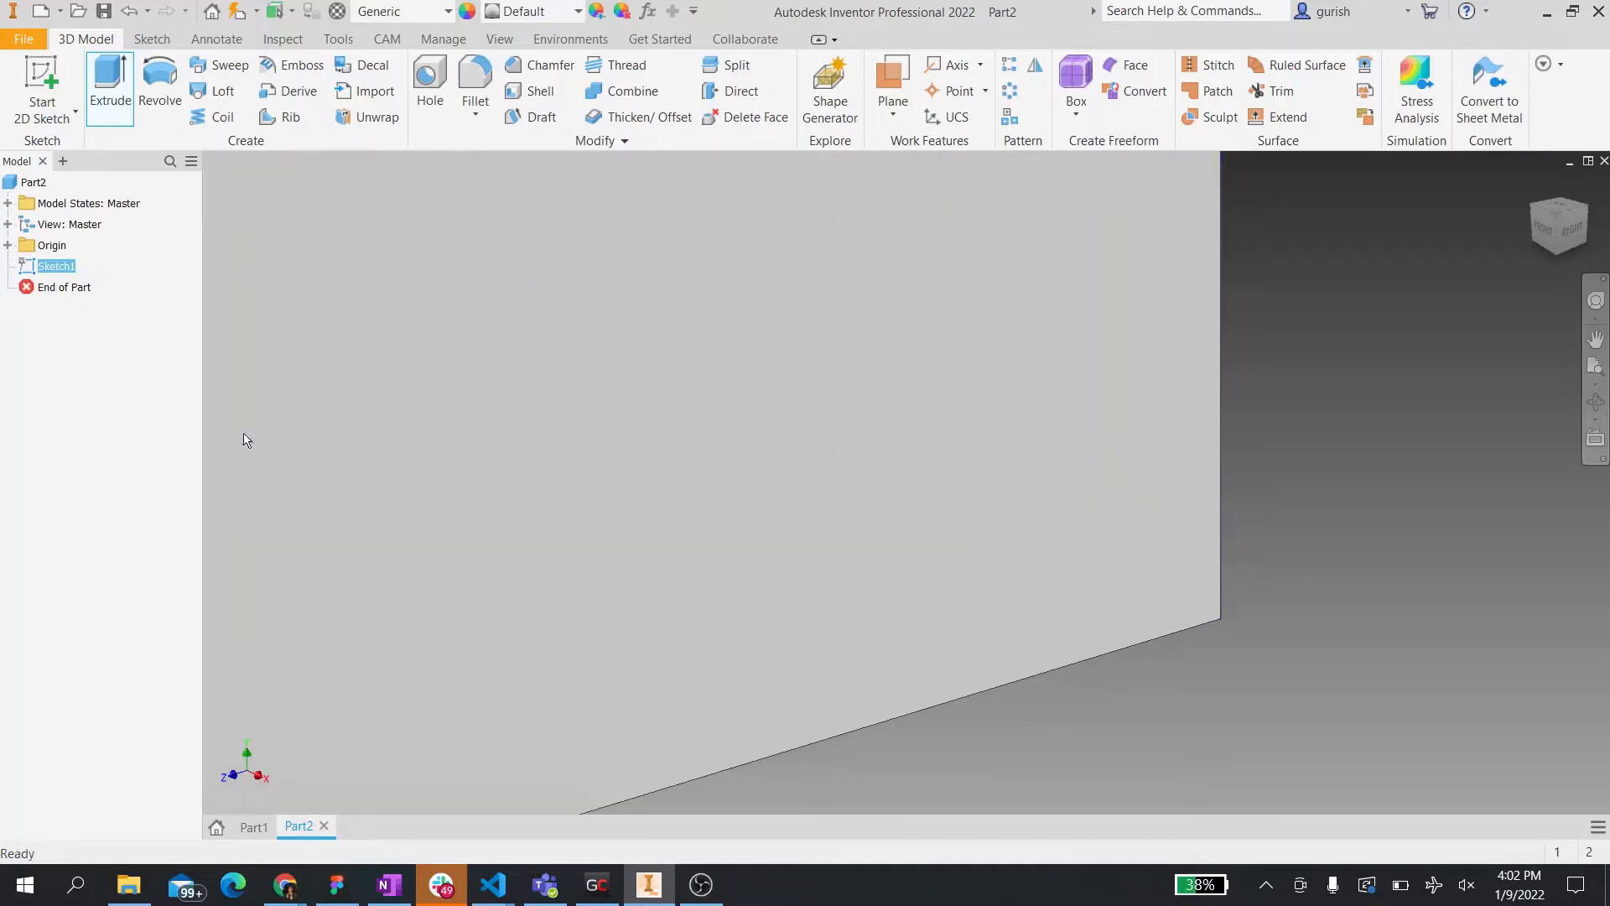
# - Start saving the part and set the save location to the 2022 FIRST RAPID REACT folder inside GrabCAD
pyautogui.click(24, 40)
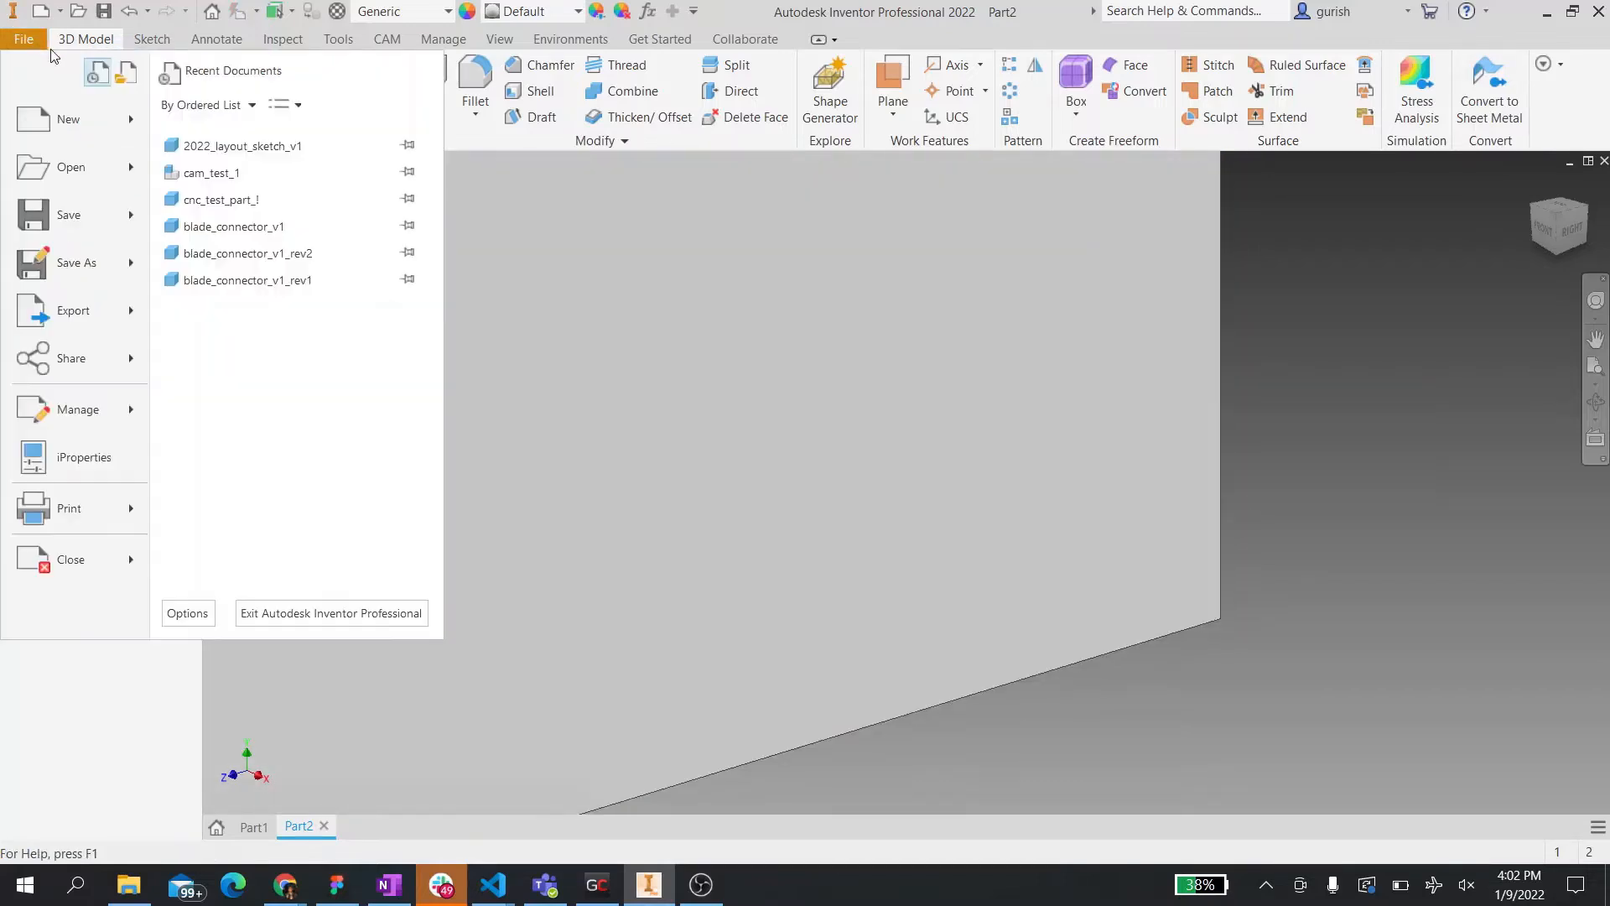
pyautogui.click(68, 216)
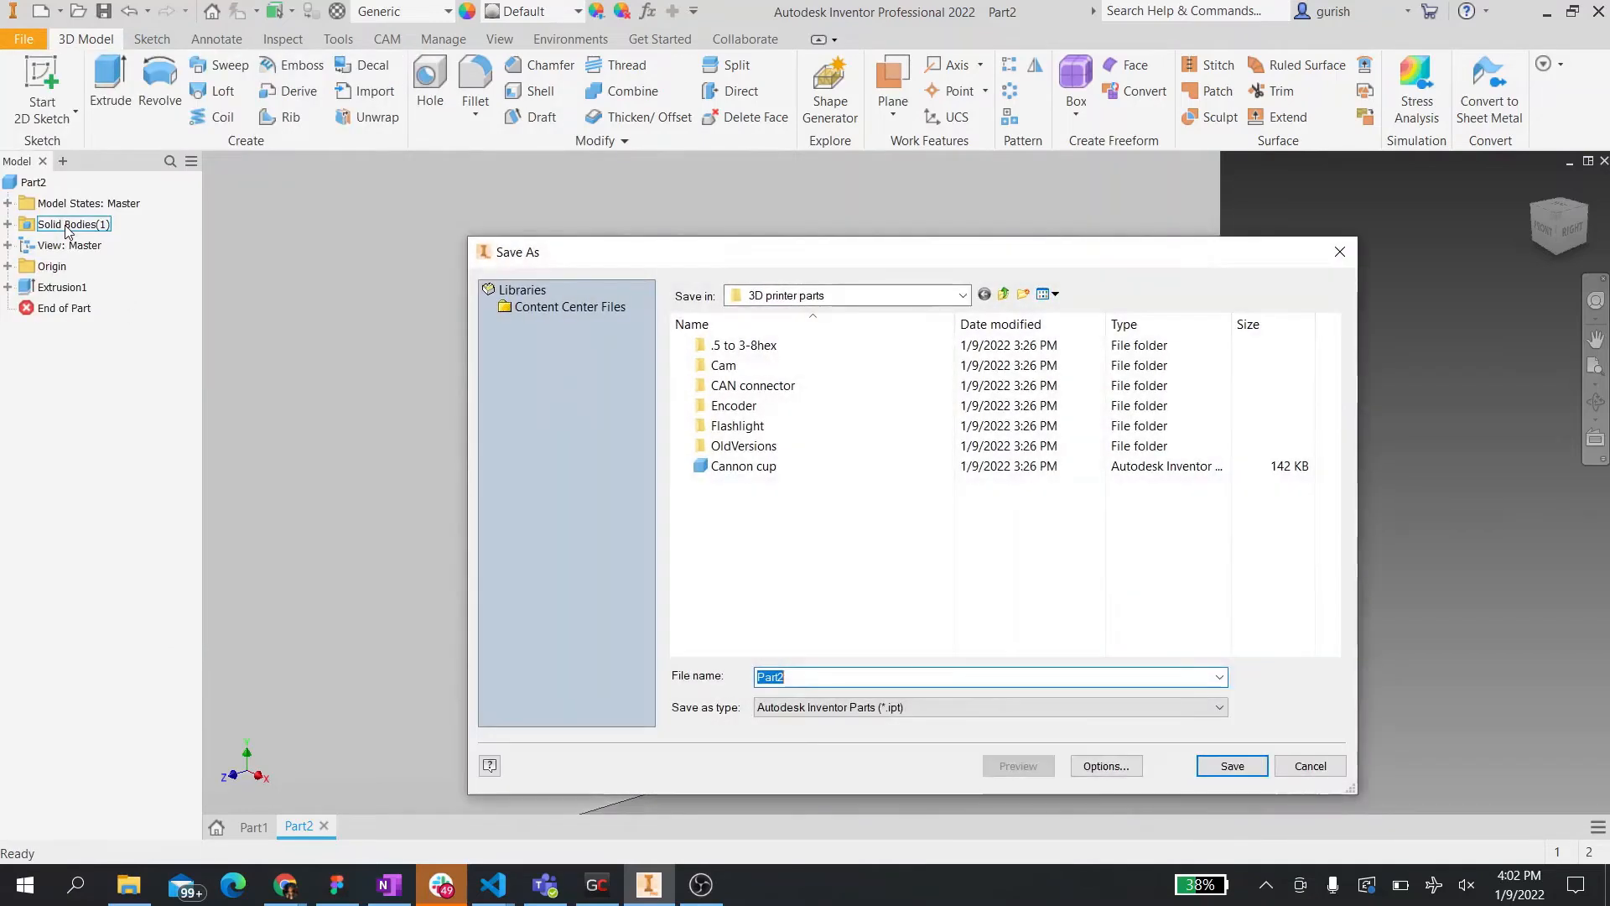
pyautogui.click(936, 296)
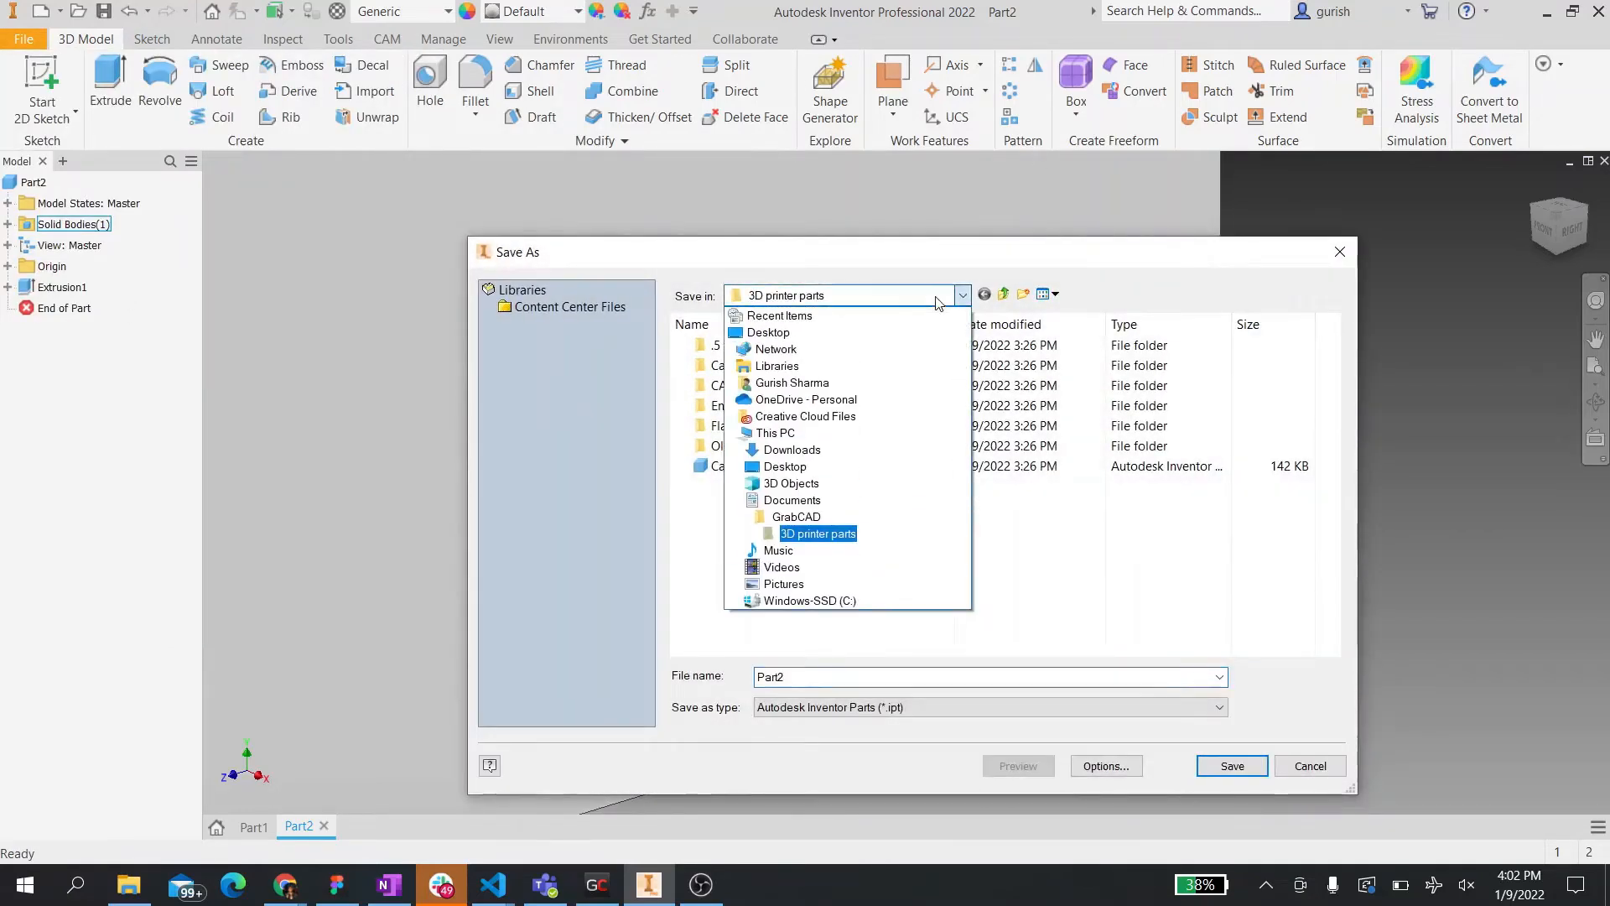
pyautogui.click(828, 520)
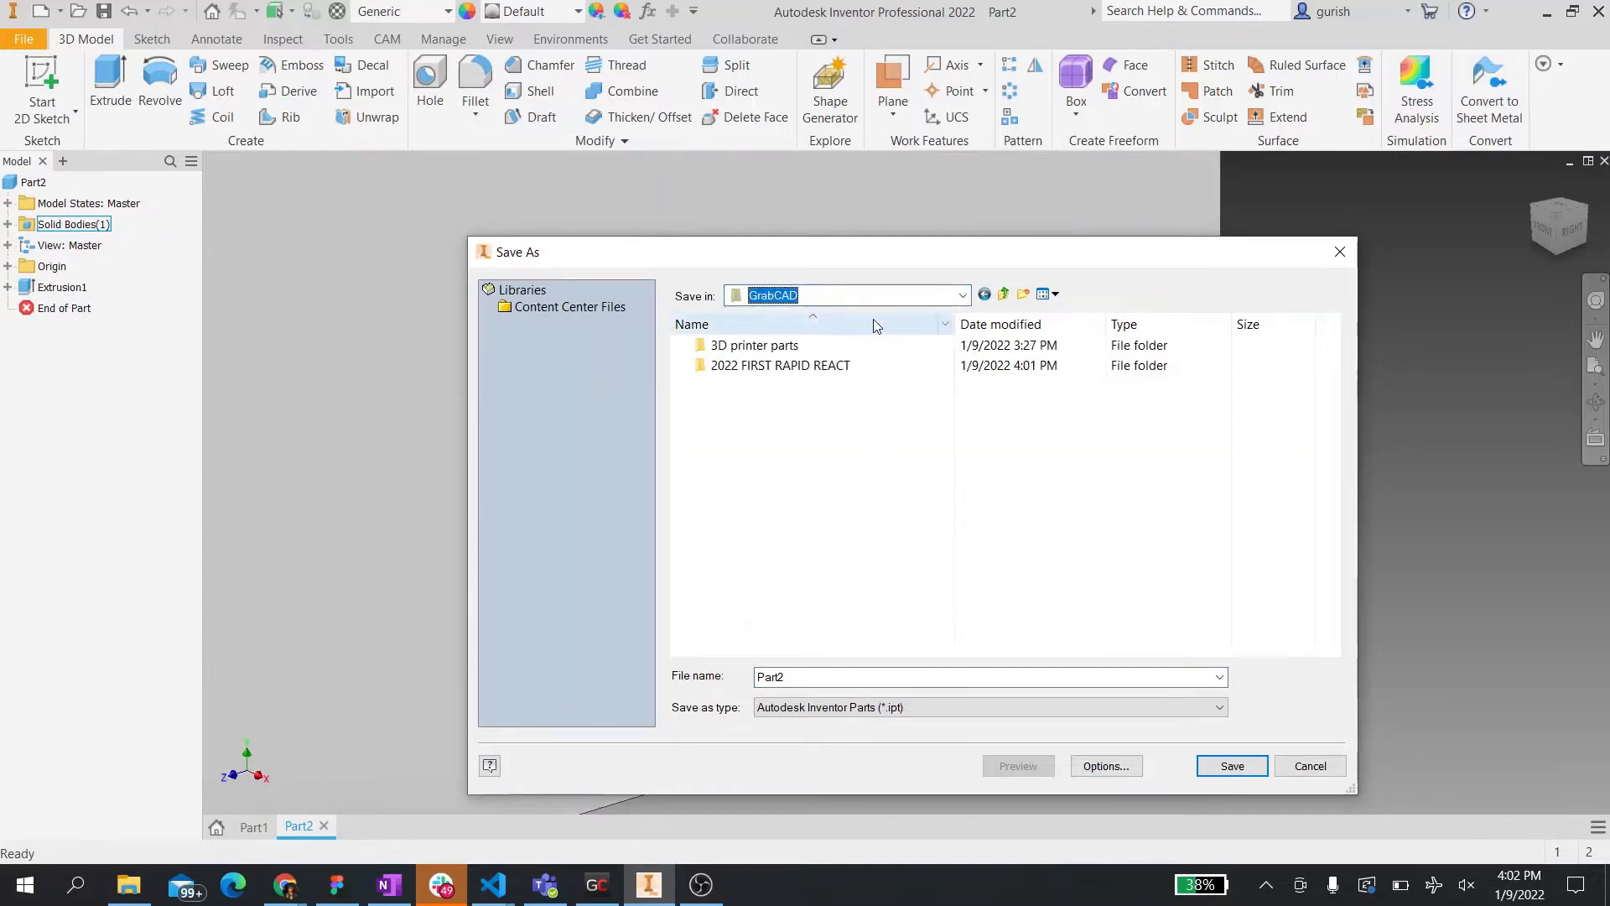
pyautogui.doubleClick(828, 369)
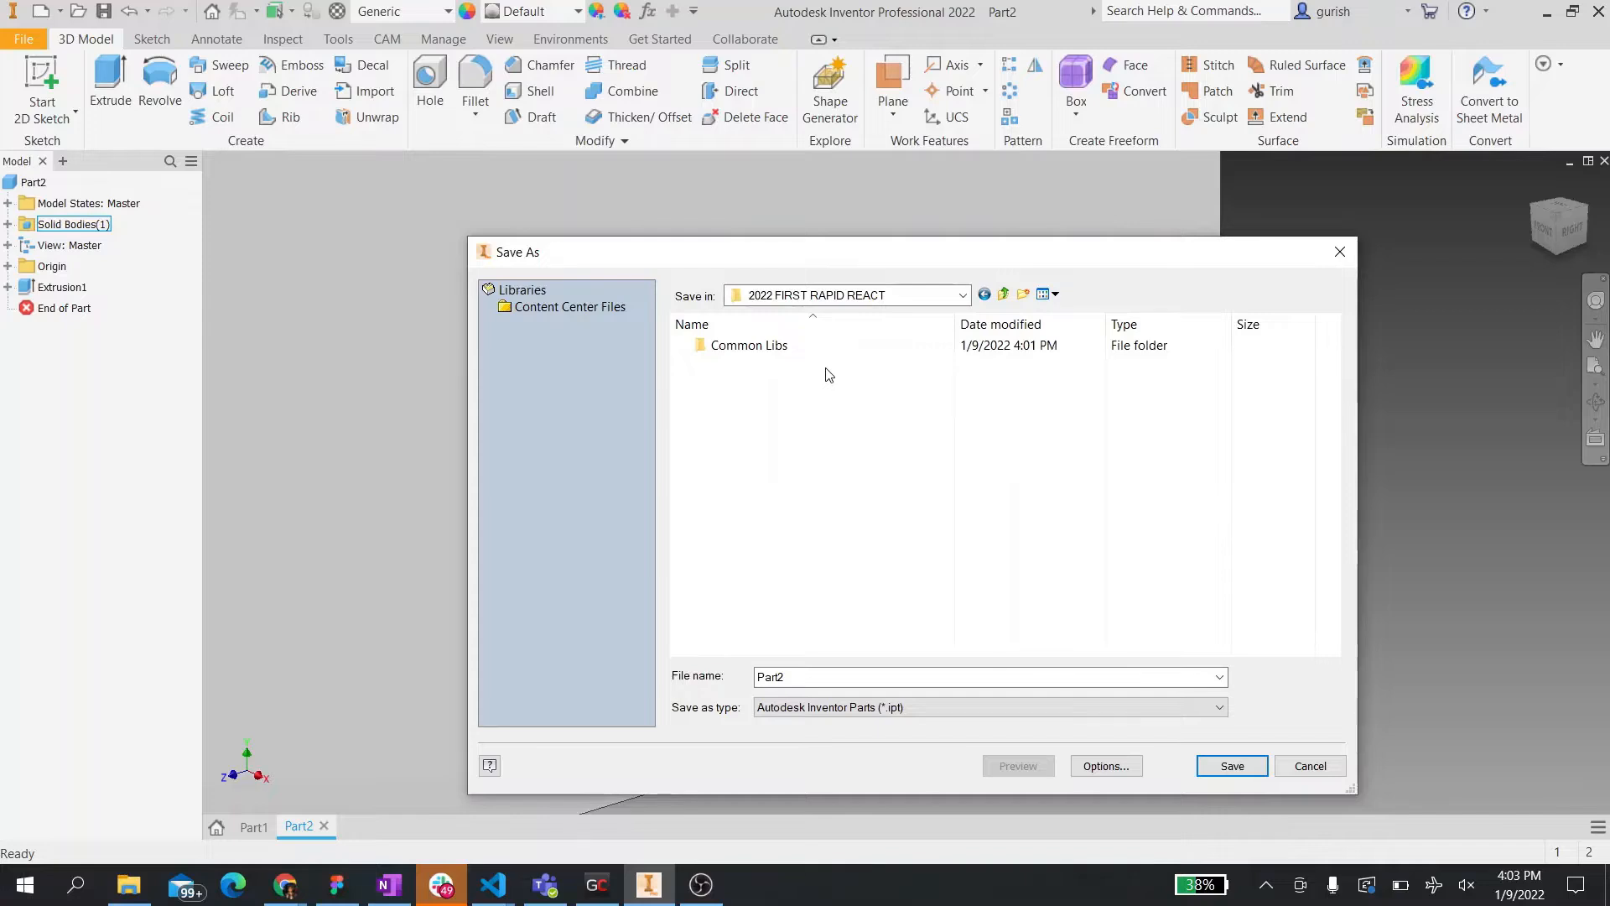
# - Create a folder named GrabCad_Testing_ plus the author's first name inside 2022 FIRST RAPID REACT and open it as the save location
pyautogui.rightClick(826, 368)
pyautogui.moveTo(924, 643)
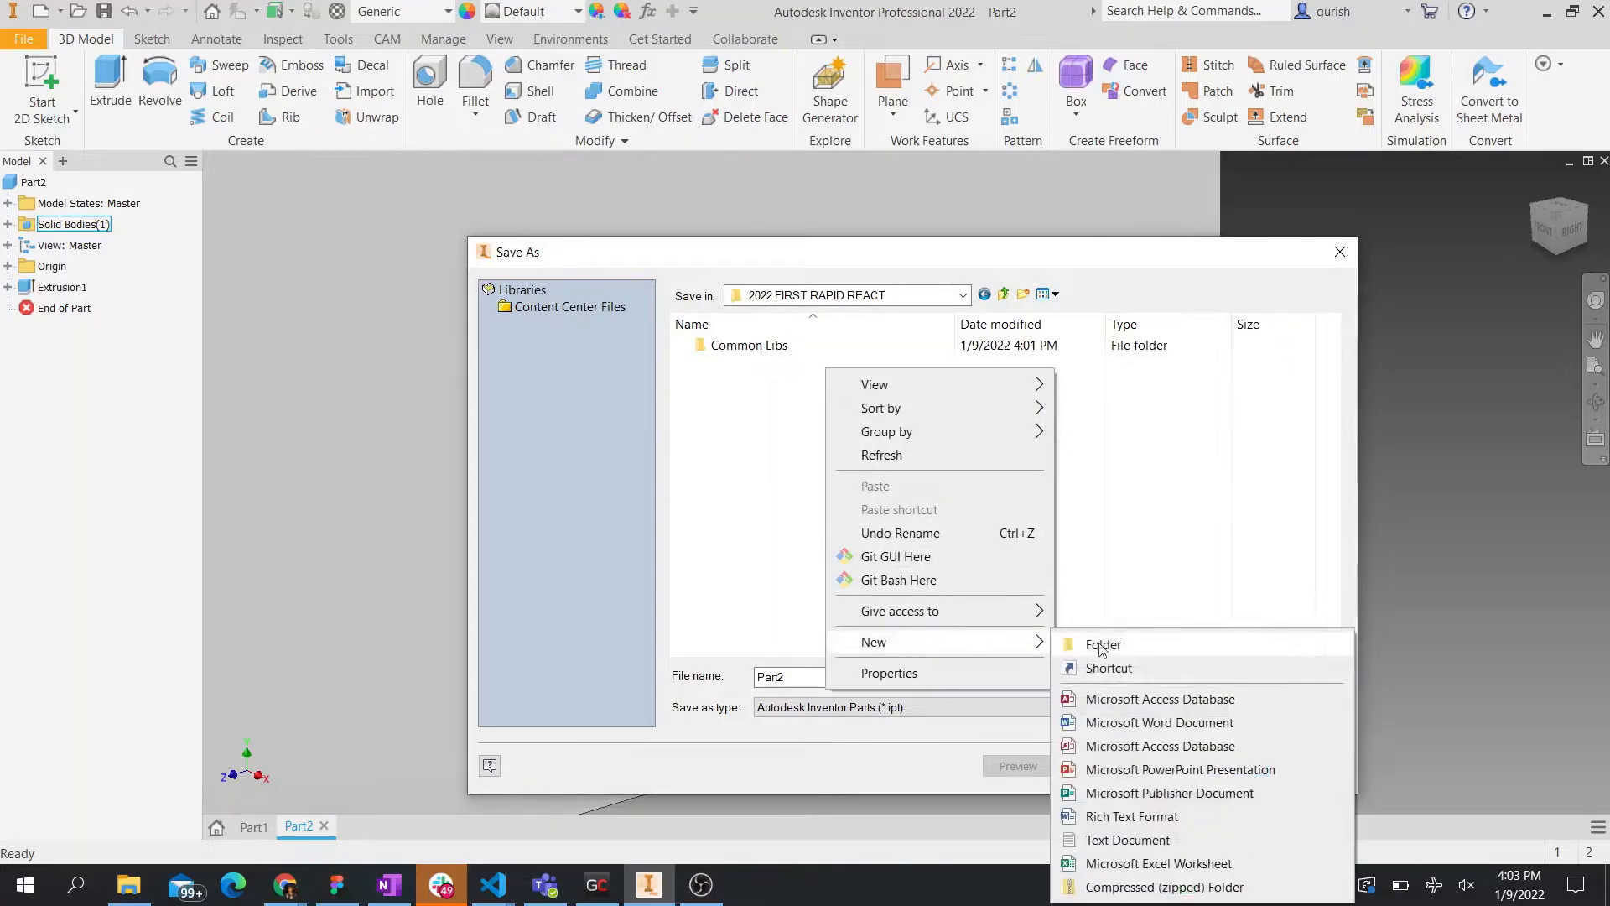
pyautogui.click(1102, 646)
pyautogui.write('Grab')
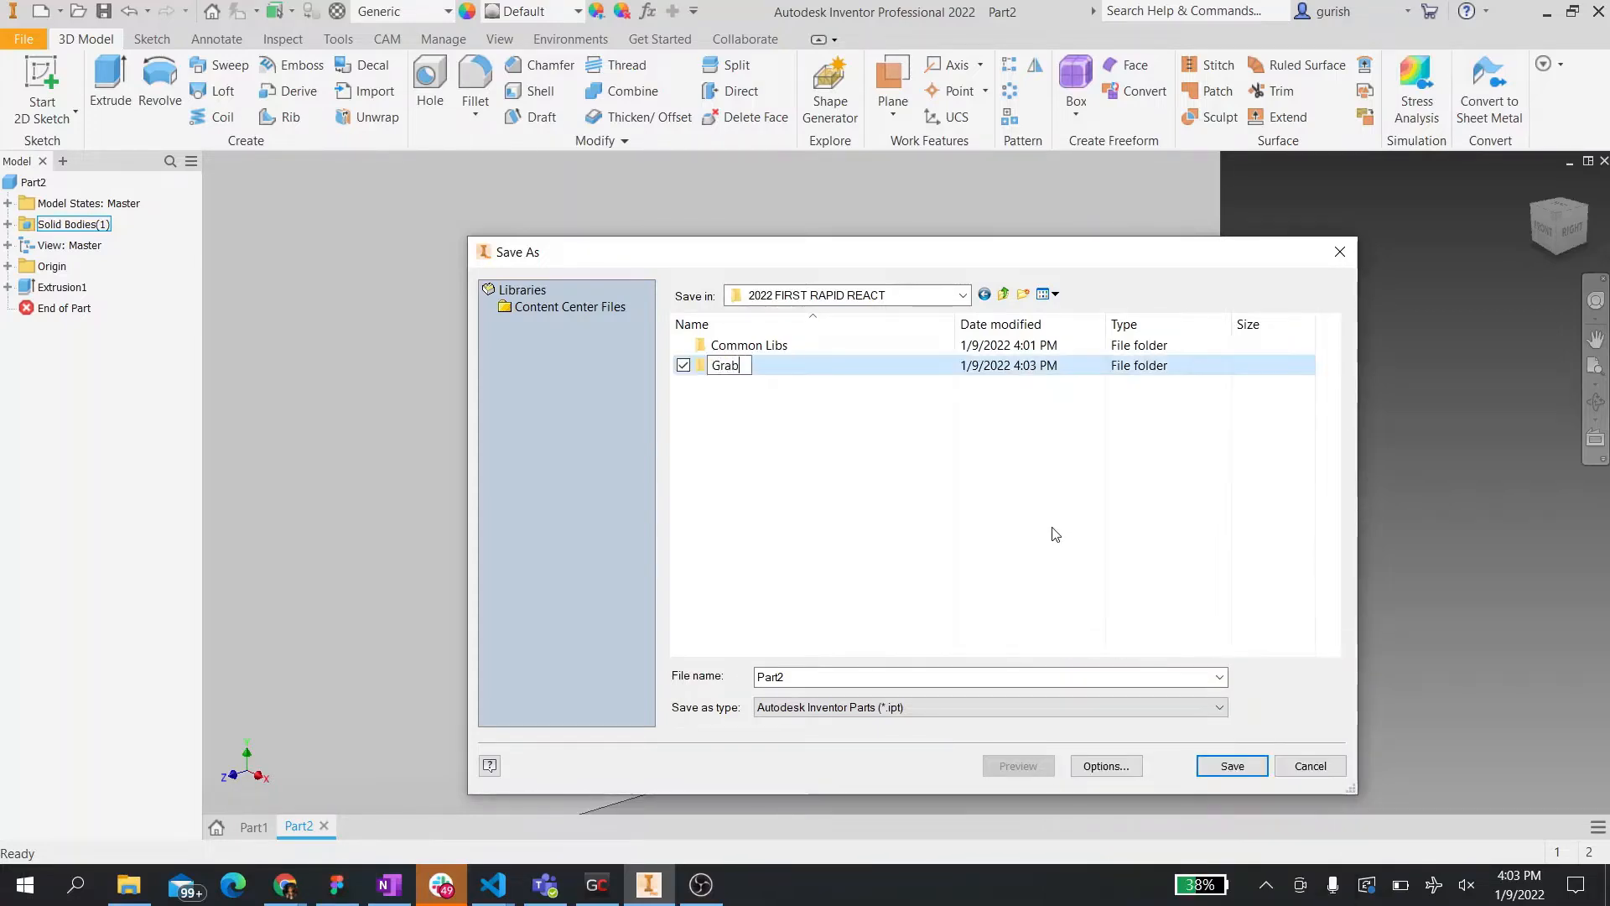
pyautogui.write('Cad_Te')
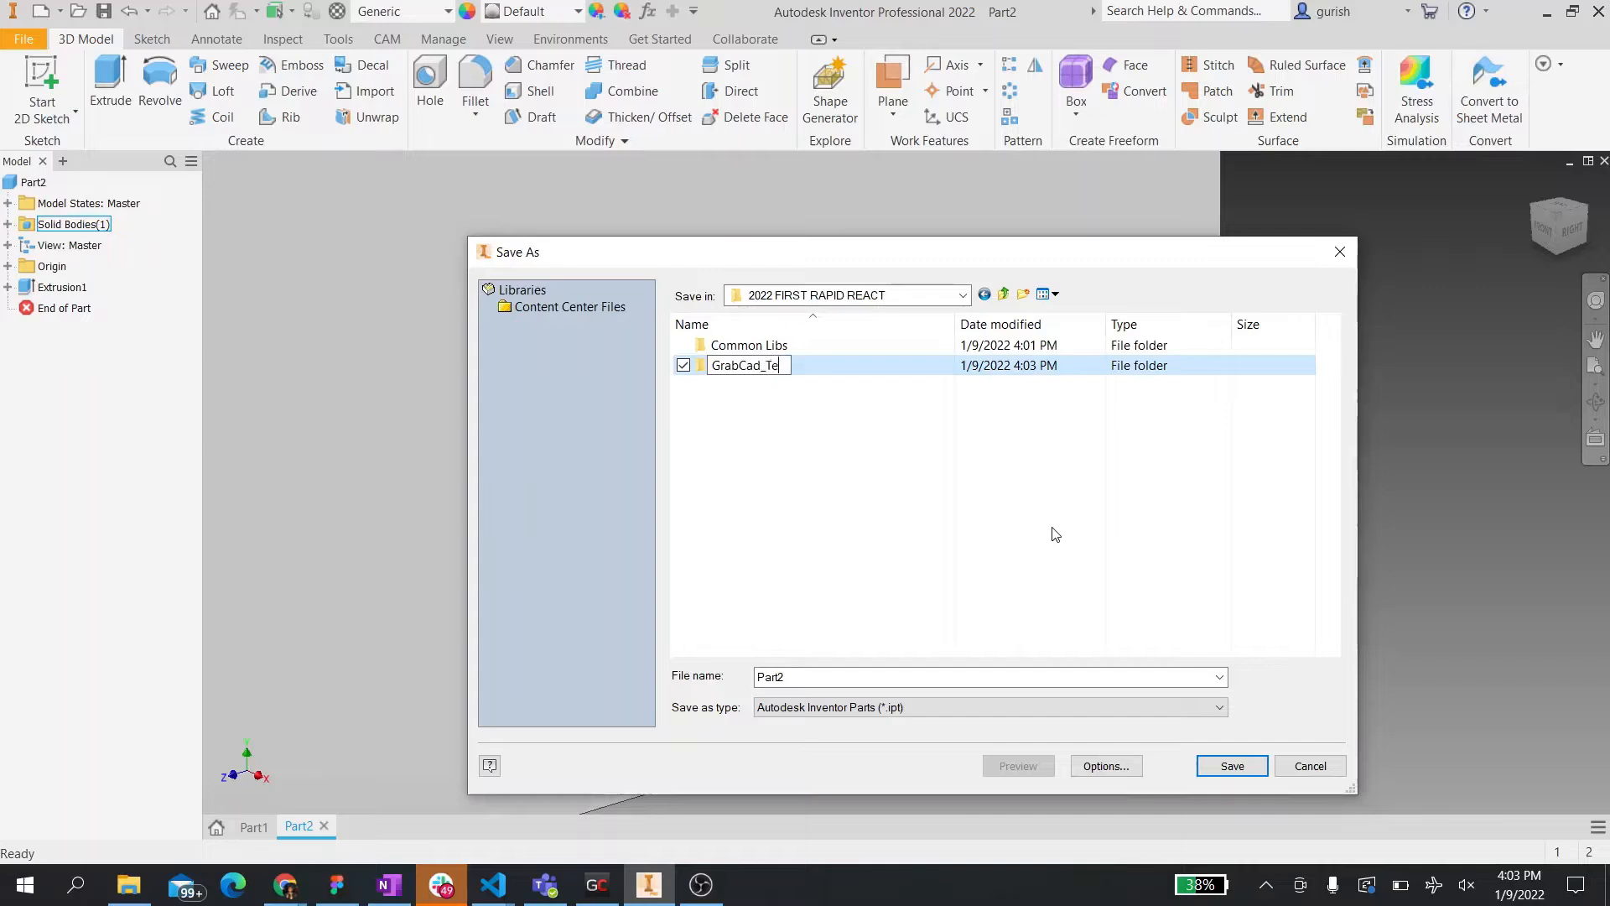
pyautogui.write('sting_Gurish')
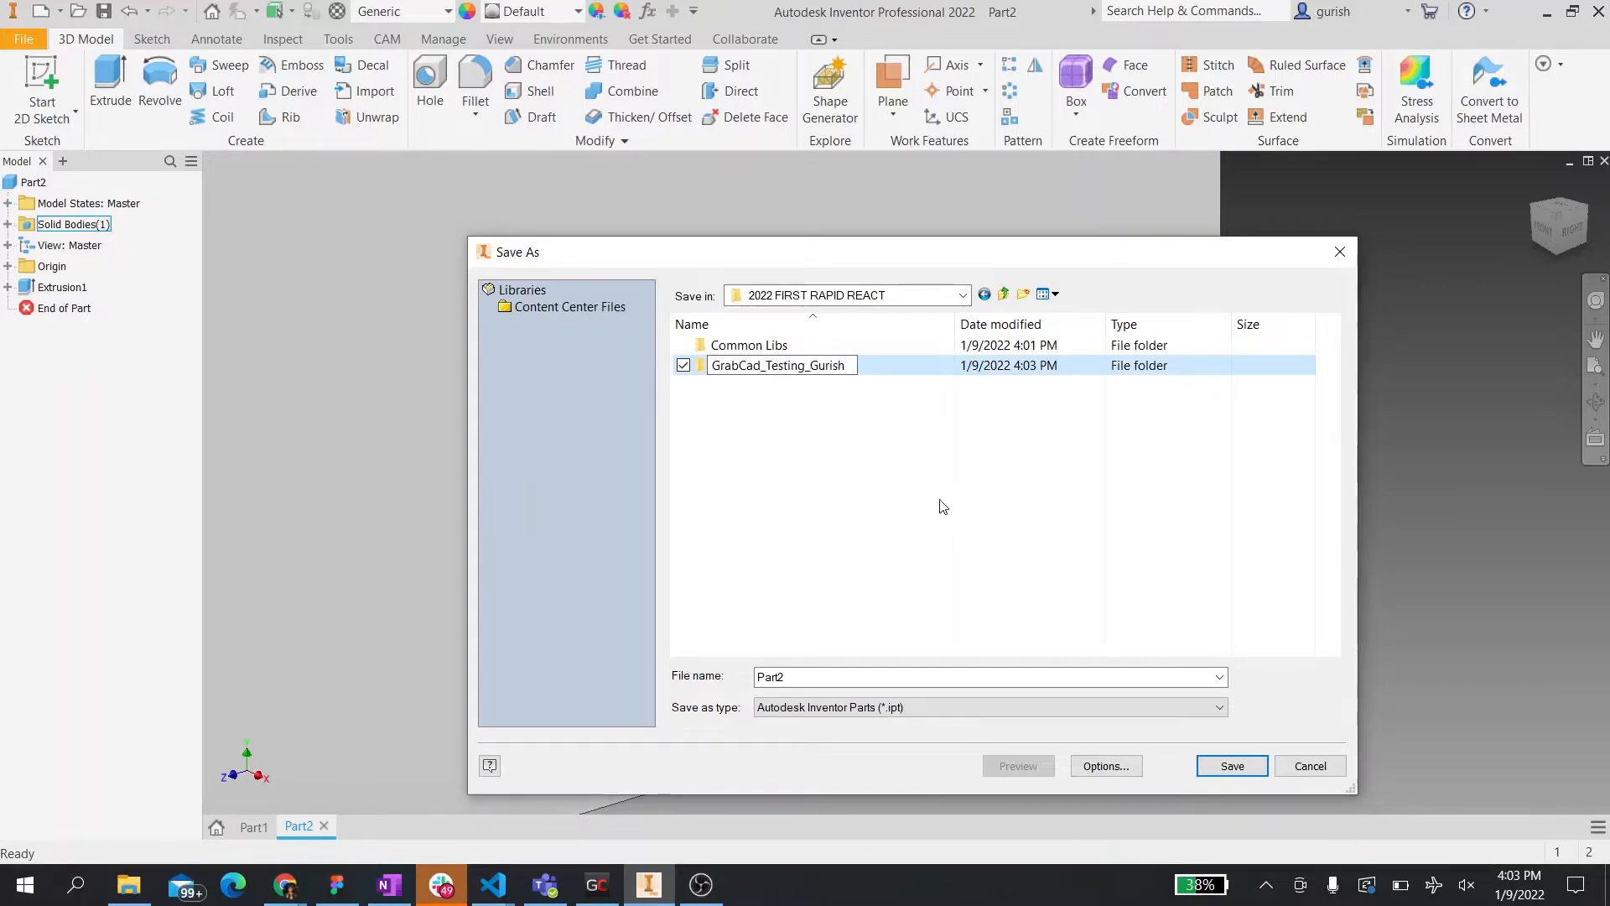
pyautogui.press('Return')
pyautogui.doubleClick(950, 372)
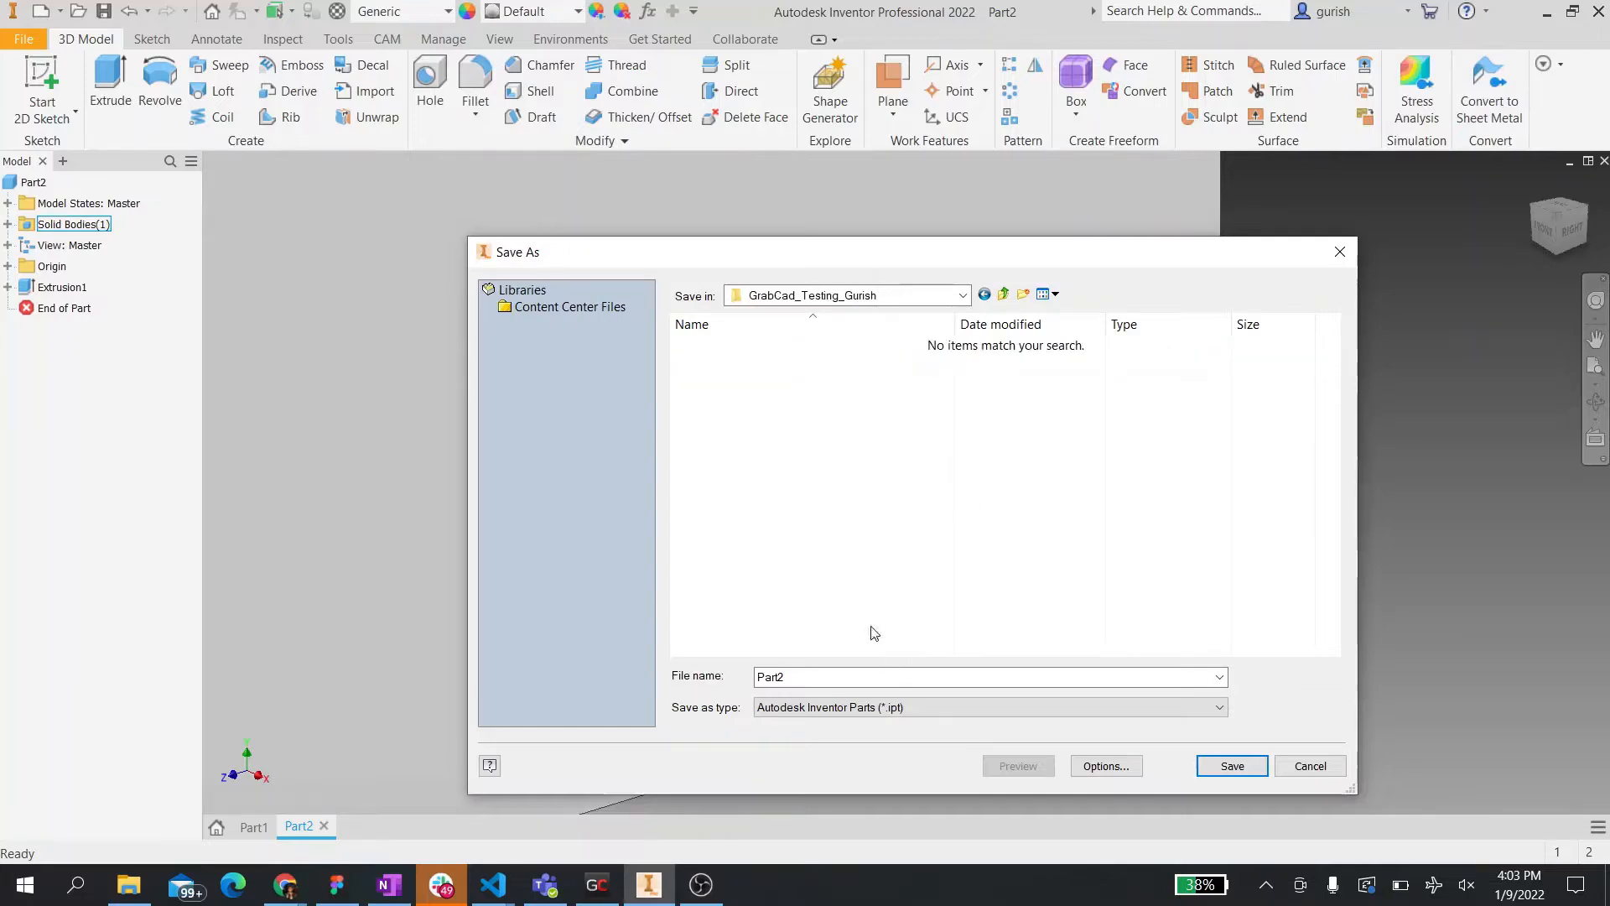
# - Name the part file dt_side_28in and save it in the new testing folder
pyautogui.doubleClick(828, 676)
pyautogui.write('ve')
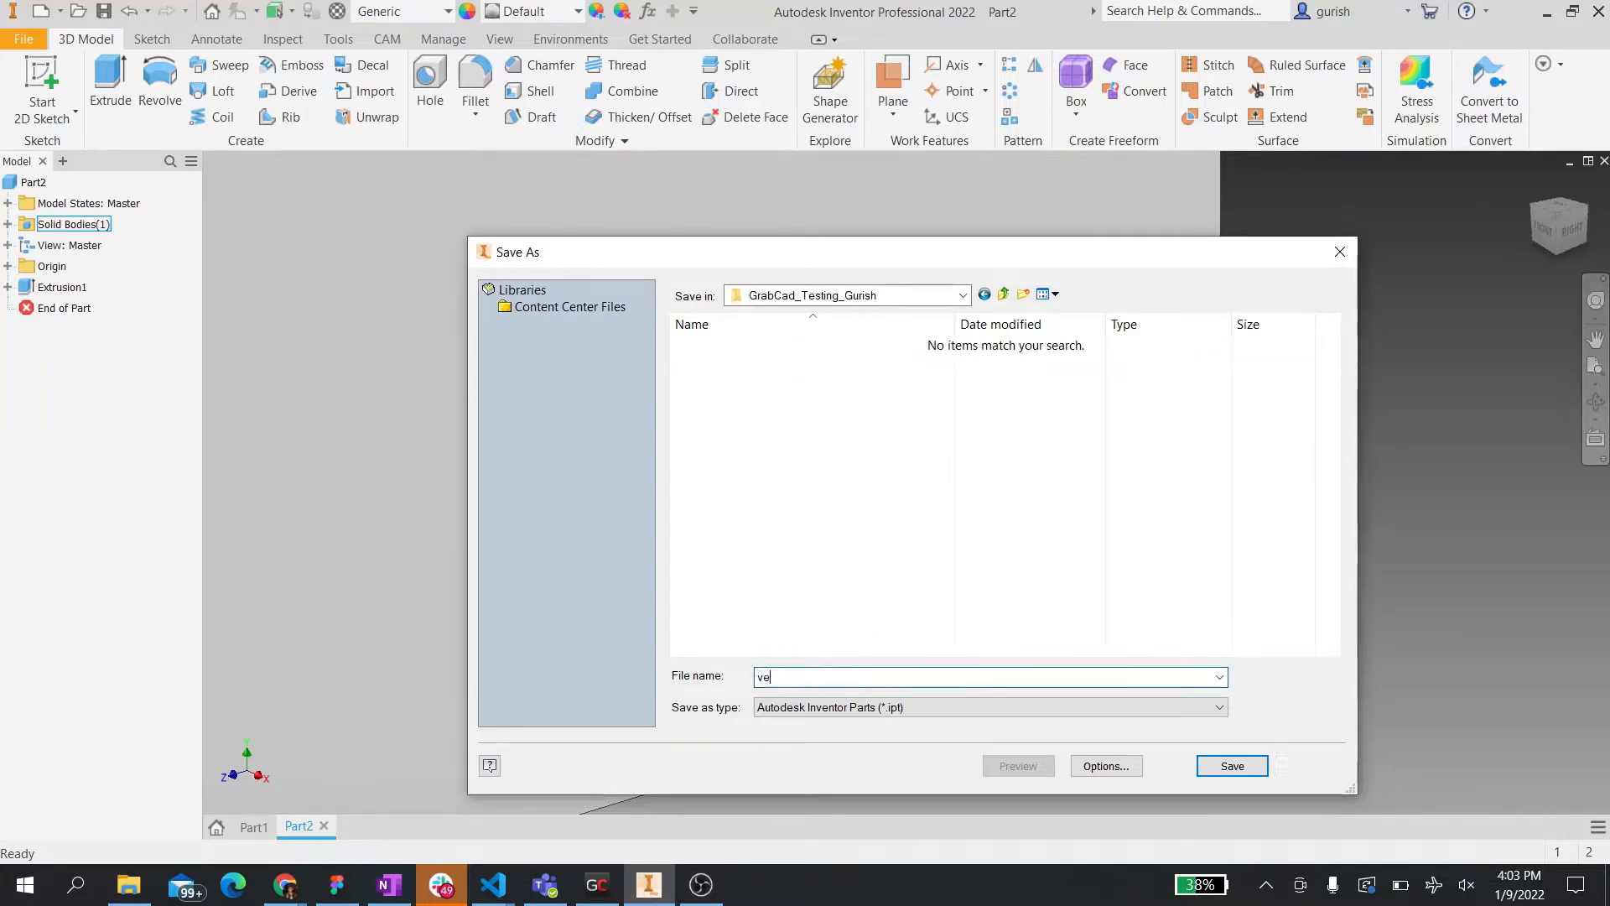
pyautogui.write('rsa')
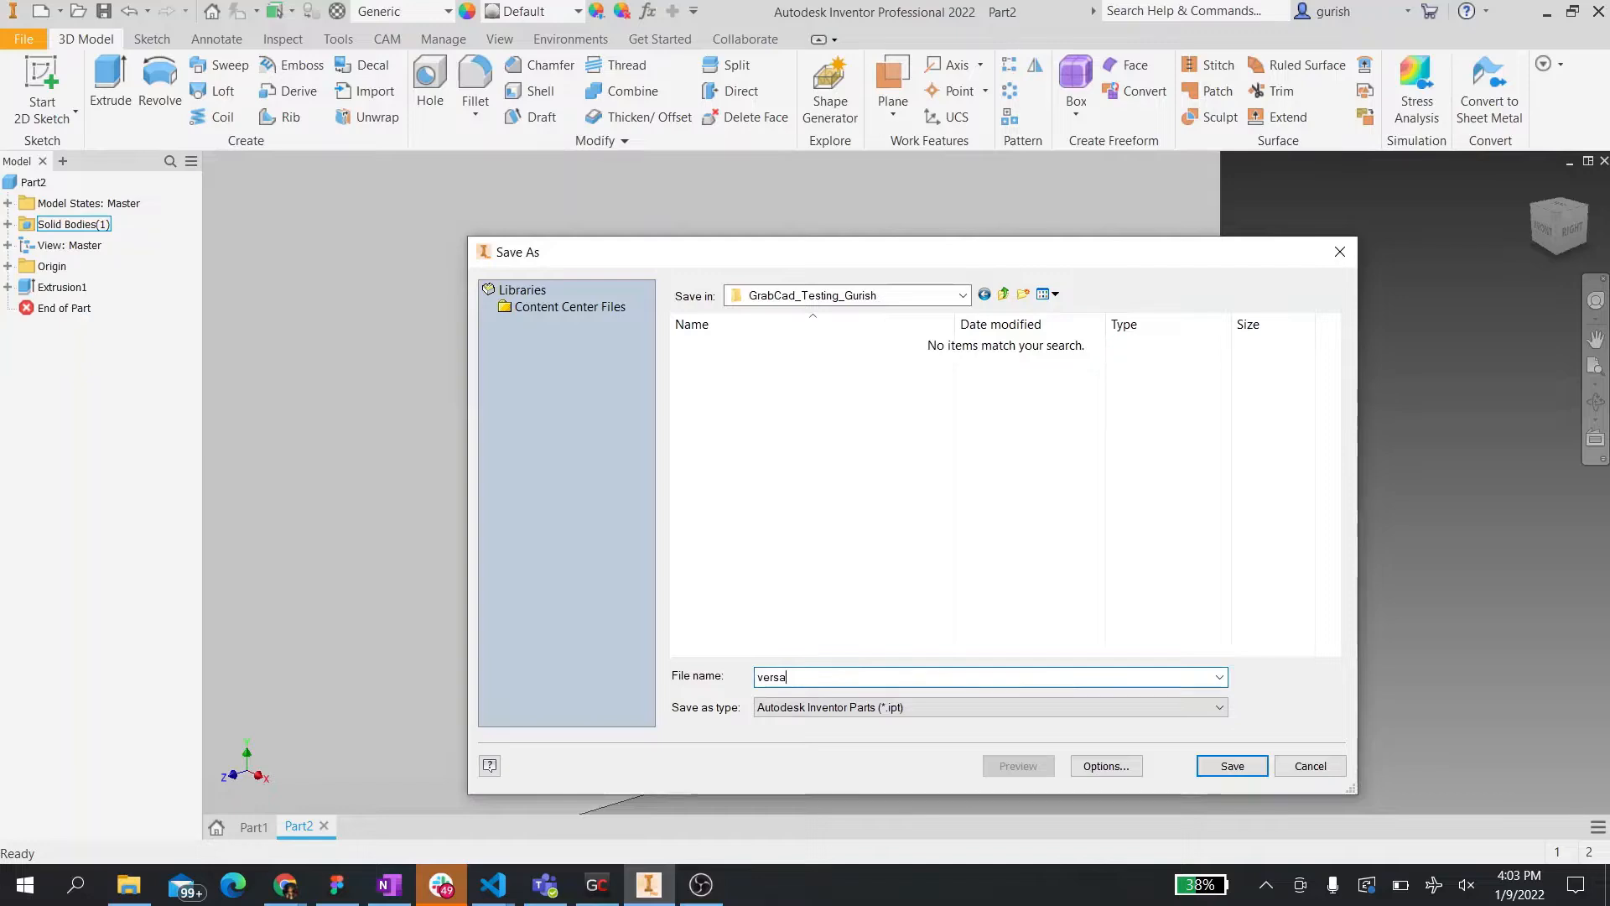
pyautogui.write('_bar_')
pyautogui.press('BackSpace')
pyautogui.press('BackSpace')
pyautogui.press('BackSpace')
pyautogui.press('BackSpace')
pyautogui.press('BackSpace')
pyautogui.press('BackSpace')
pyautogui.press('BackSpace')
pyautogui.write('dt_side_28in_')
pyautogui.press('BackSpace')
pyautogui.write('_')
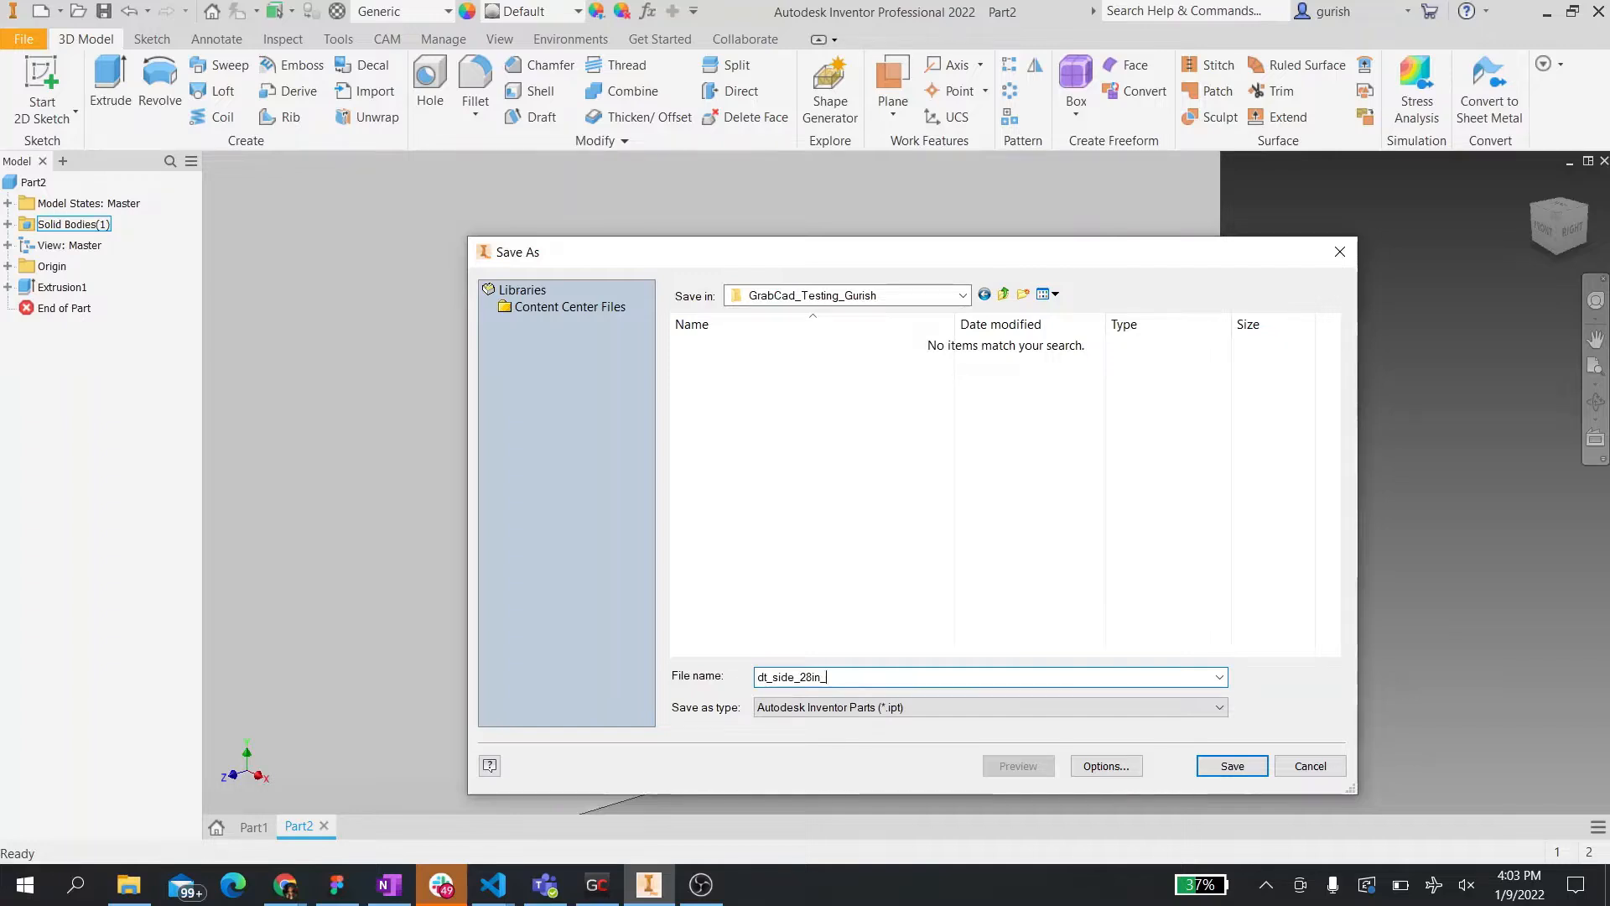
pyautogui.press('BackSpace')
pyautogui.click(1218, 767)
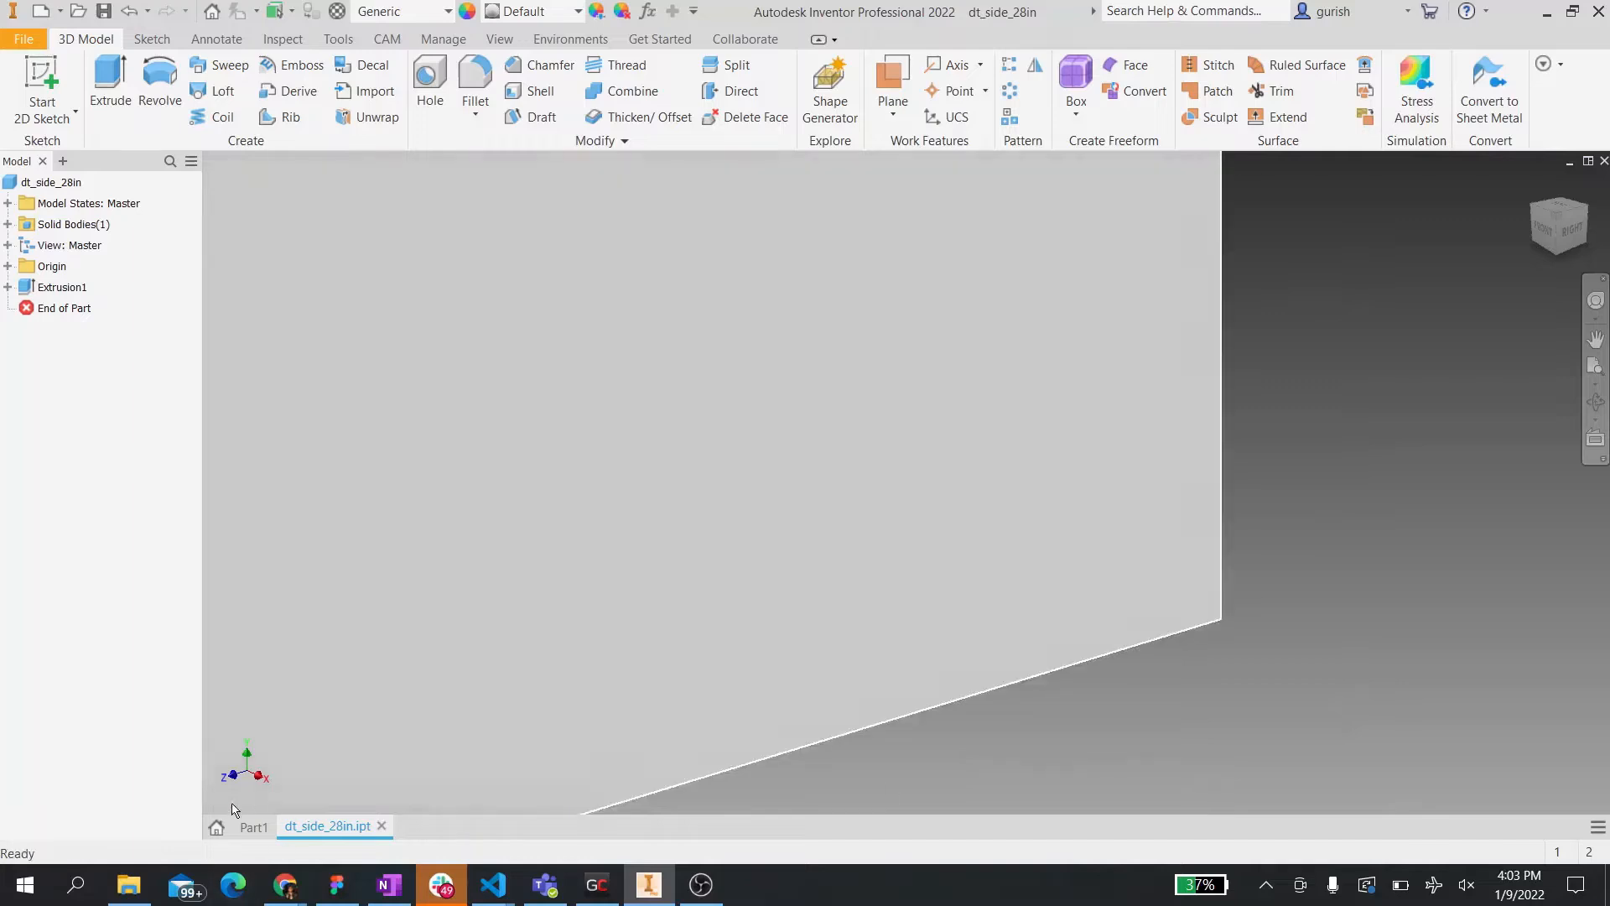
# - Create a new assembly and load the dt_side_28in part from the project's testing folder for placement
pyautogui.click(217, 827)
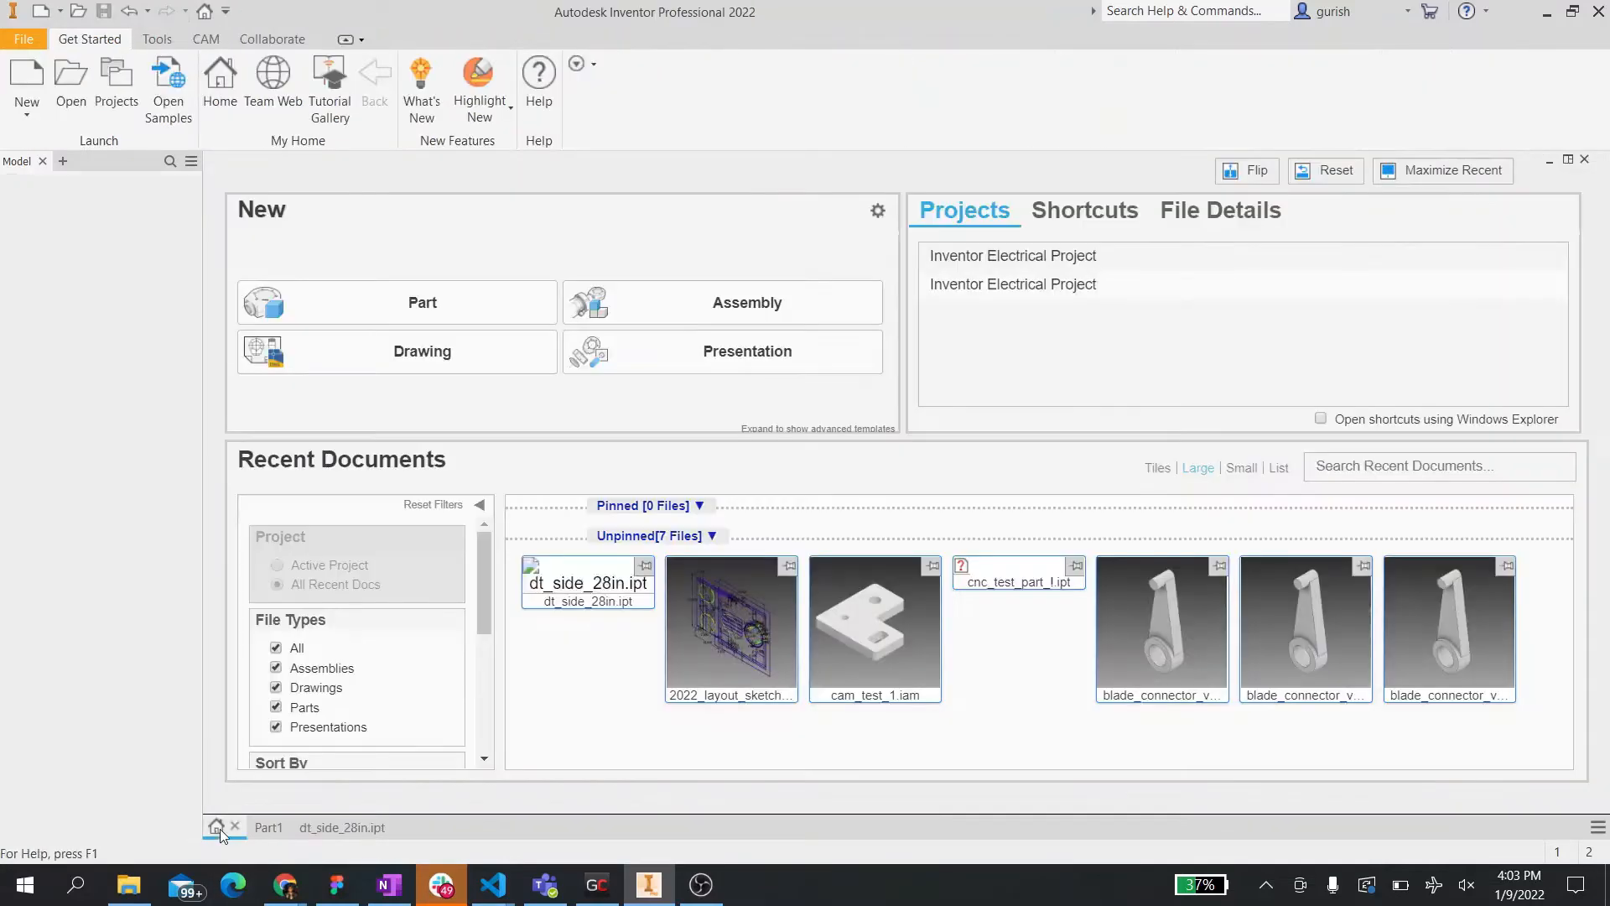
pyautogui.click(665, 309)
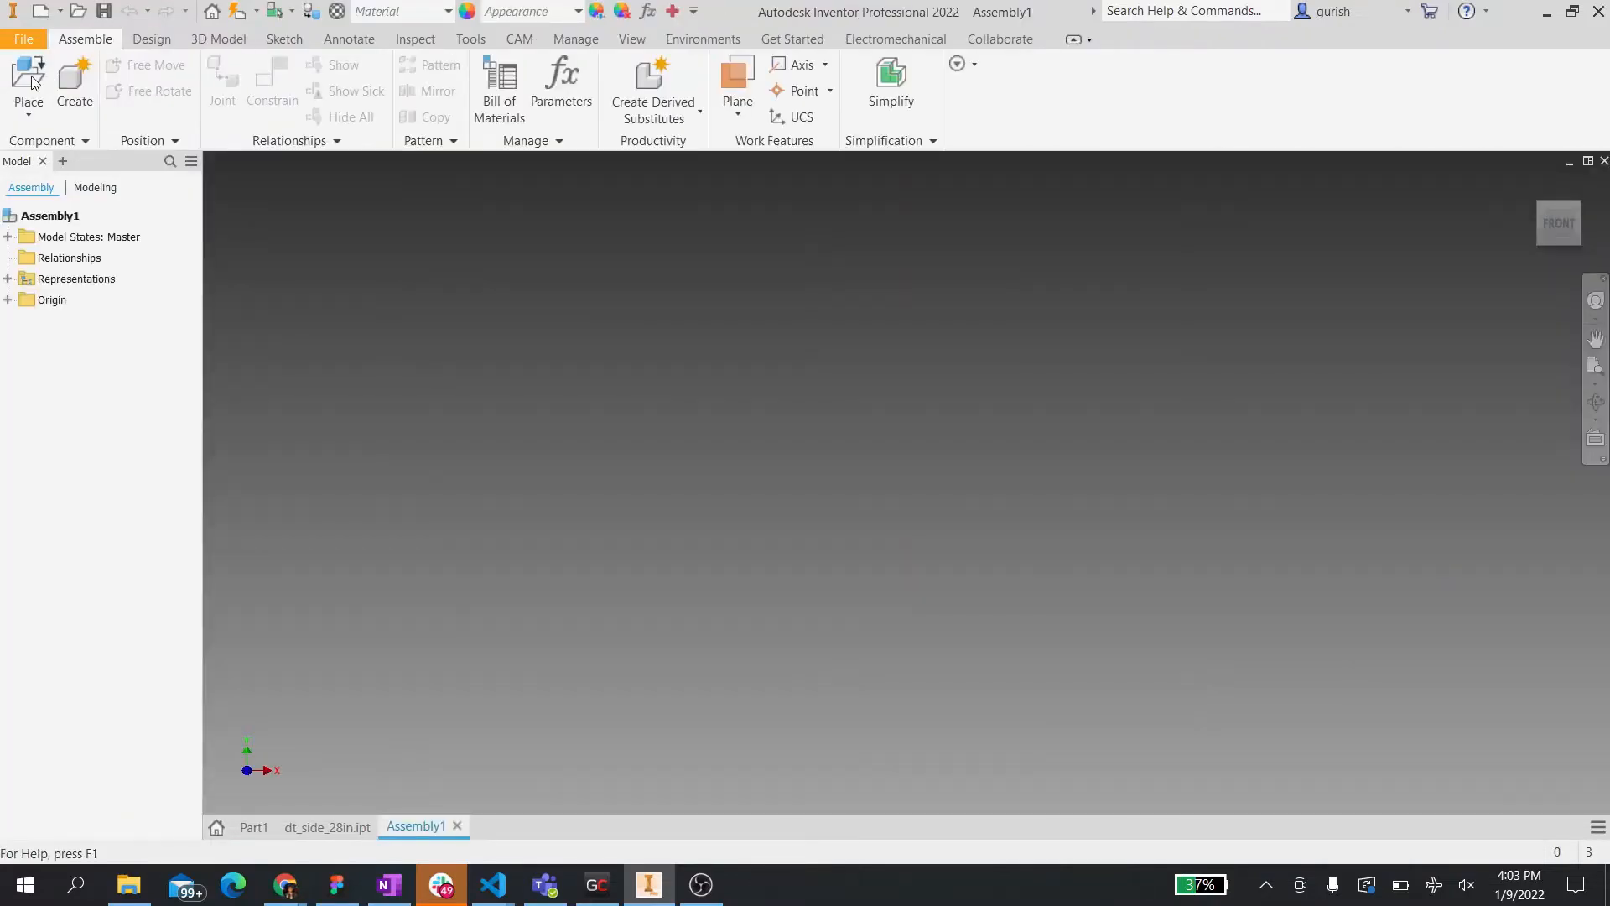
pyautogui.click(32, 81)
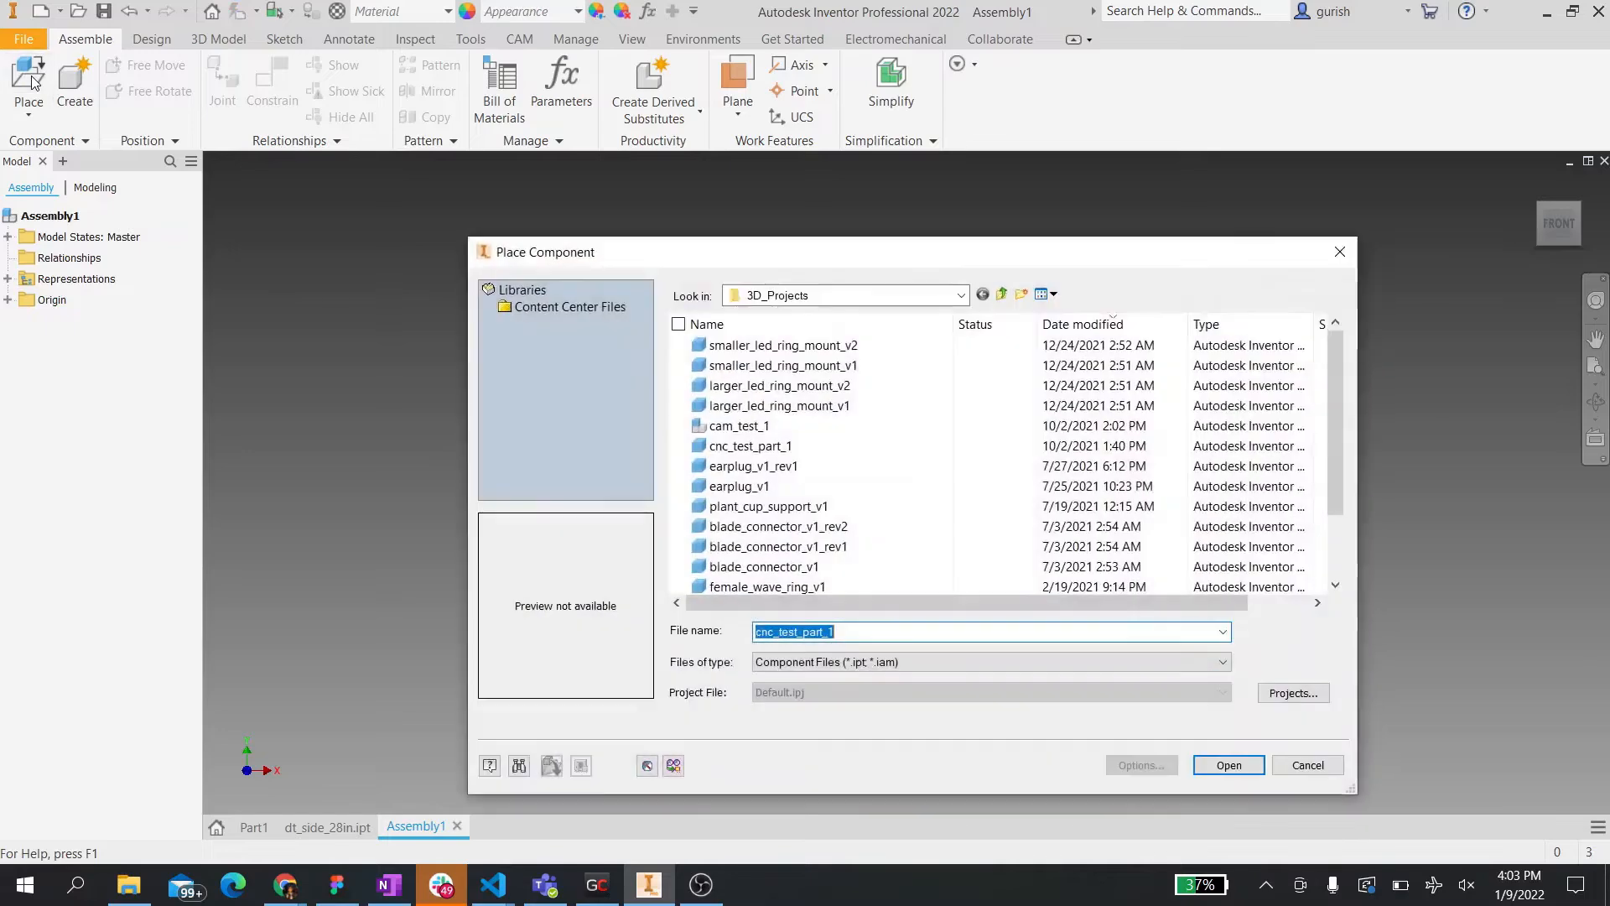
pyautogui.click(855, 295)
pyautogui.click(806, 518)
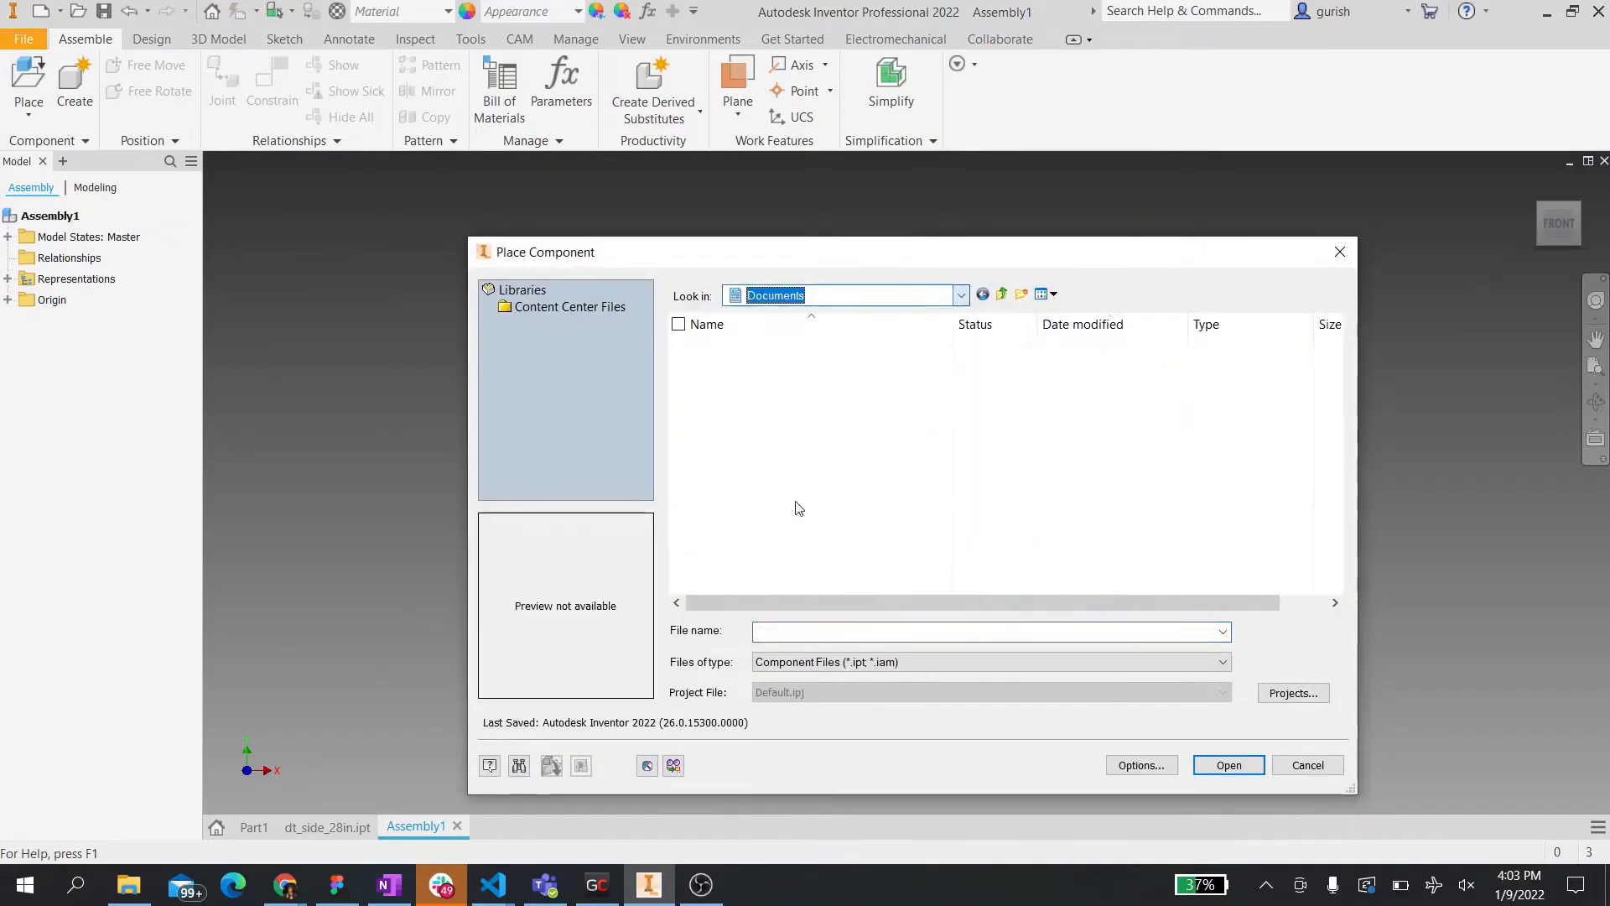
pyautogui.doubleClick(795, 363)
pyautogui.doubleClick(800, 366)
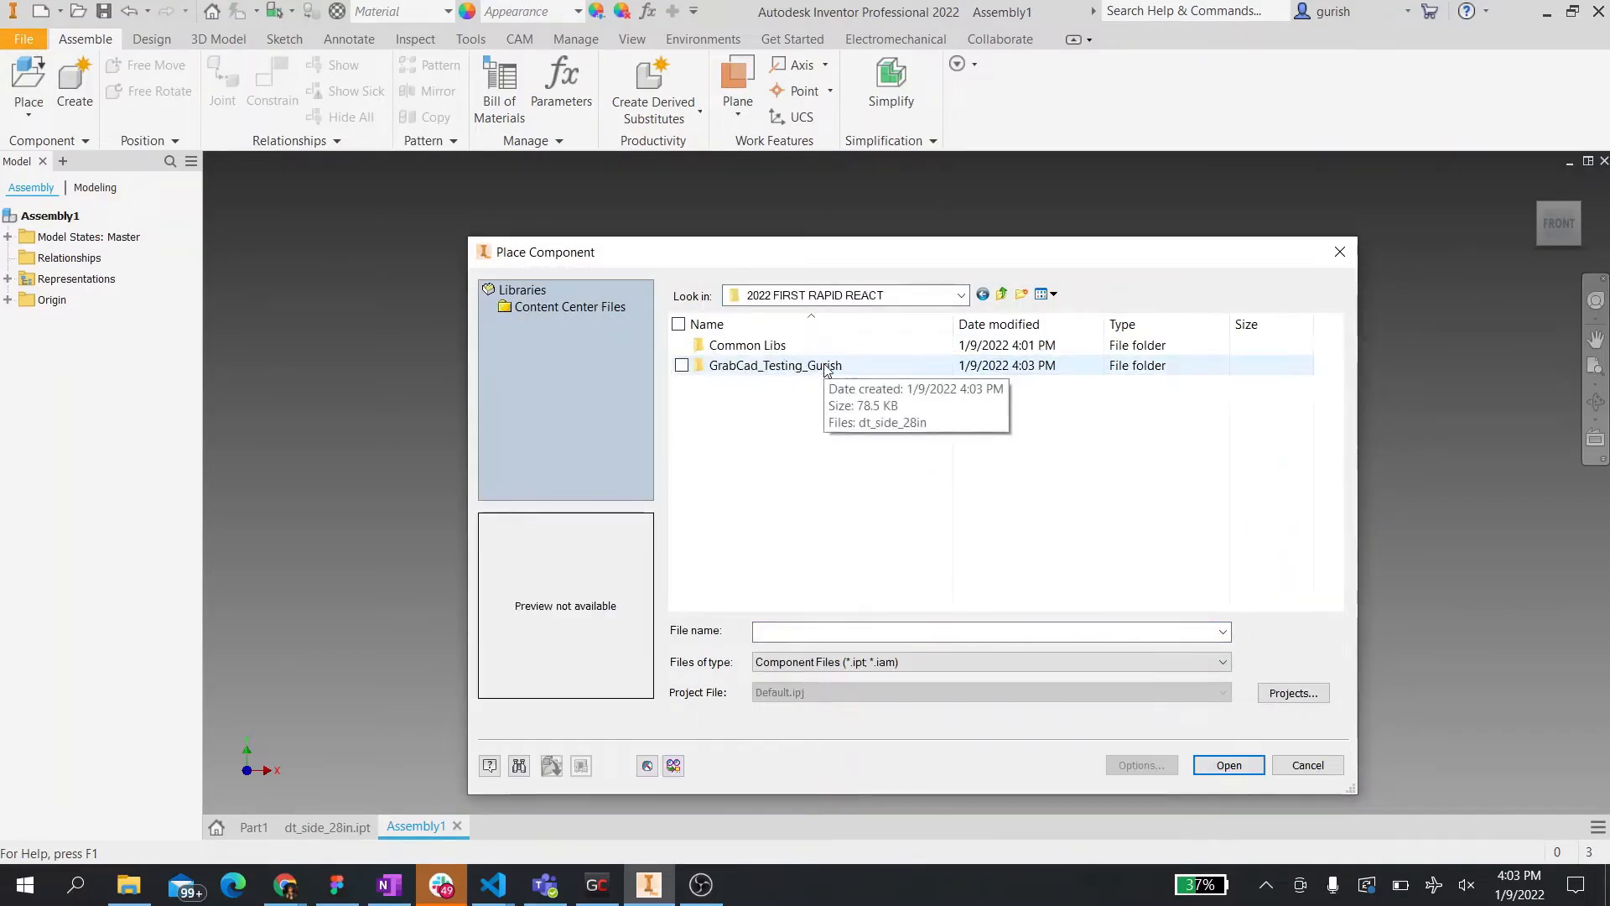
pyautogui.doubleClick(801, 367)
pyautogui.click(804, 346)
pyautogui.click(1229, 766)
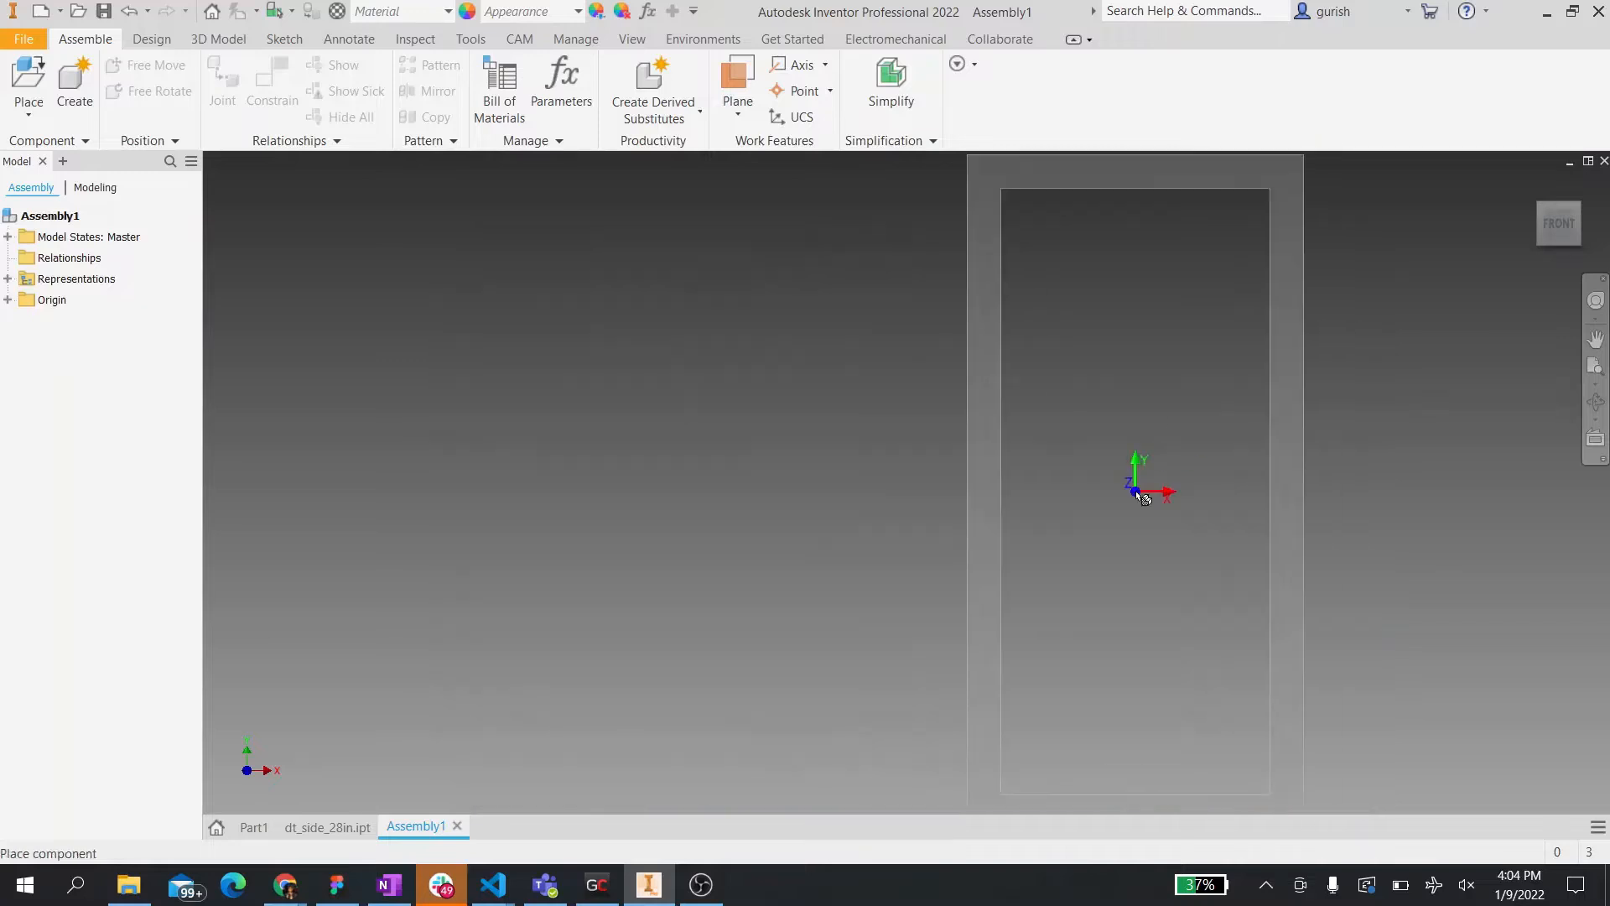
# - Place four instances of the tube, with the last two rotated perpendicular to the first two
pyautogui.click(820, 531)
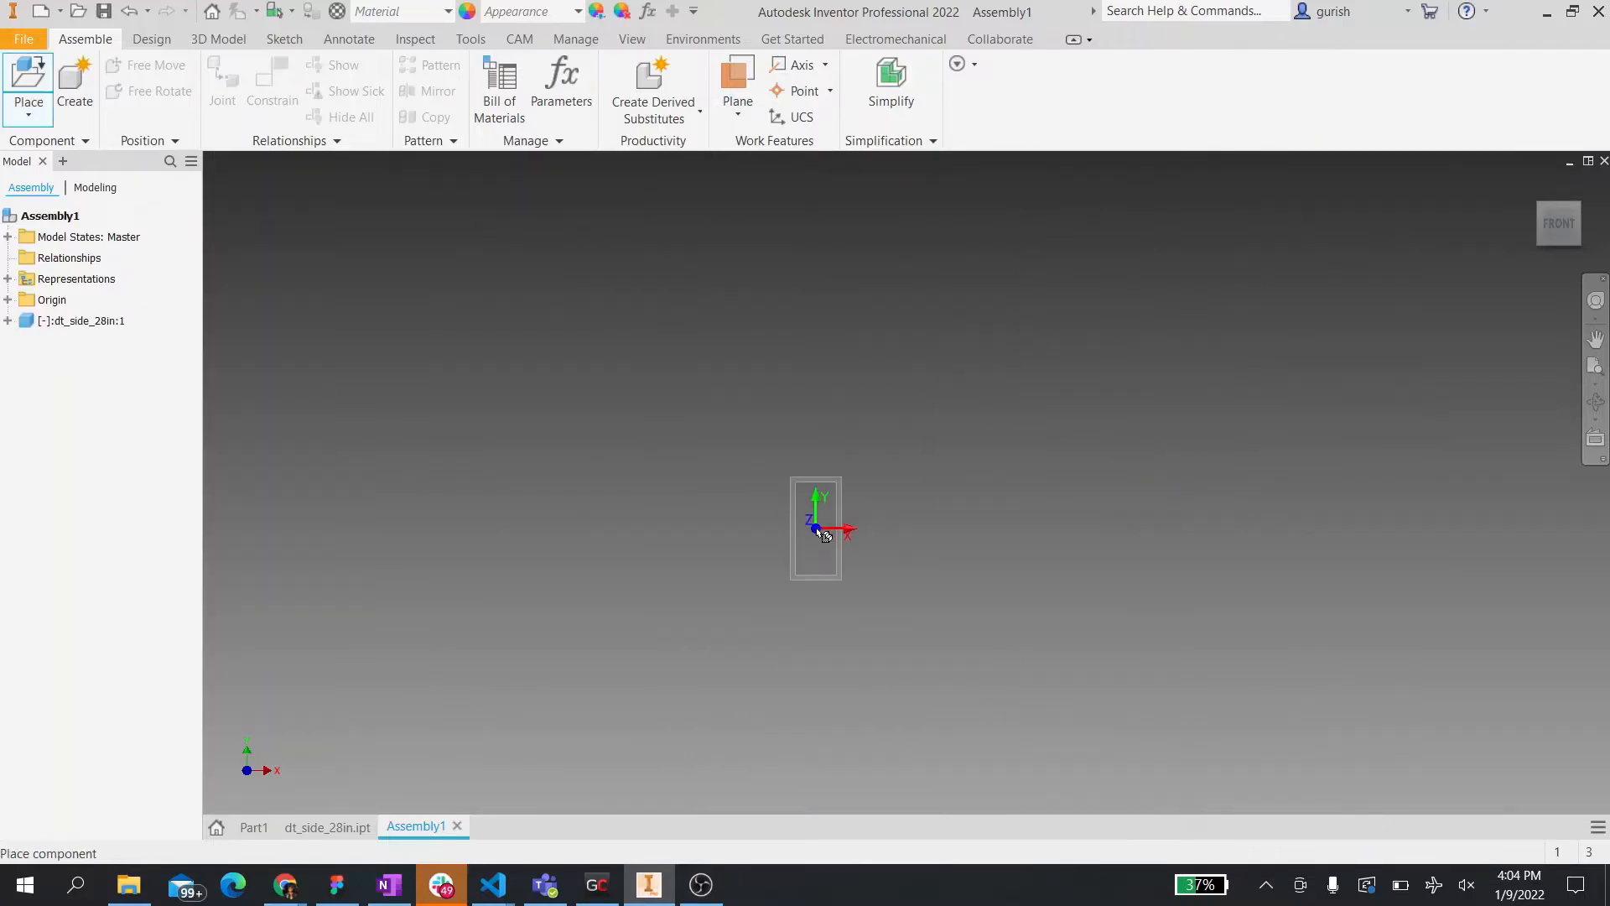
pyautogui.click(1342, 705)
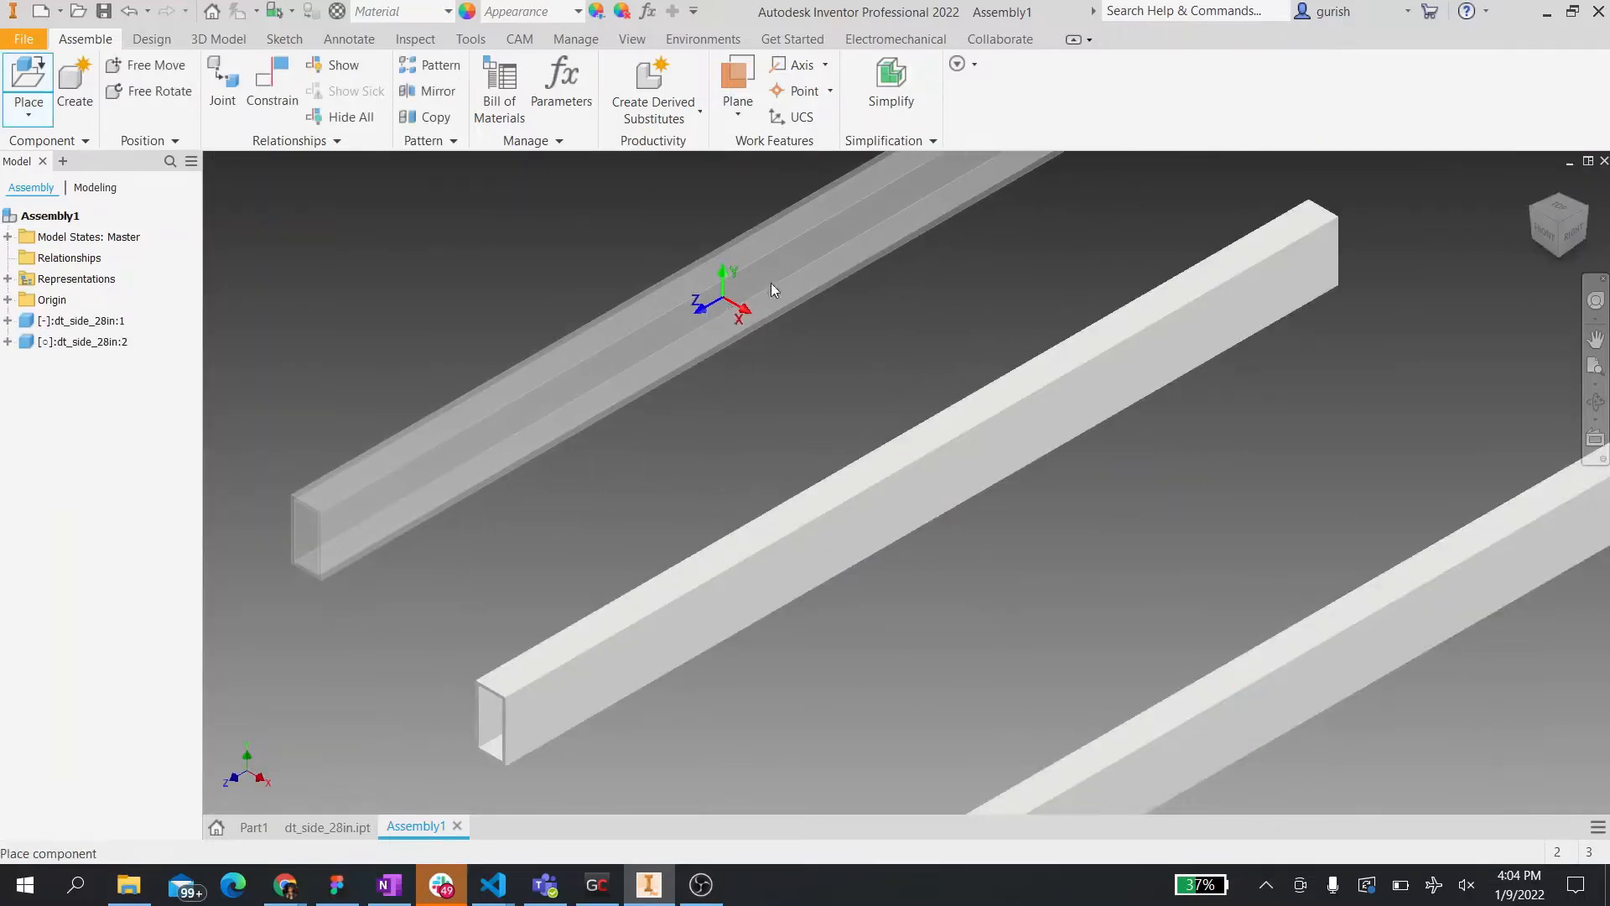
pyautogui.rightClick(725, 294)
pyautogui.click(725, 228)
pyautogui.click(1259, 272)
pyautogui.click(749, 535)
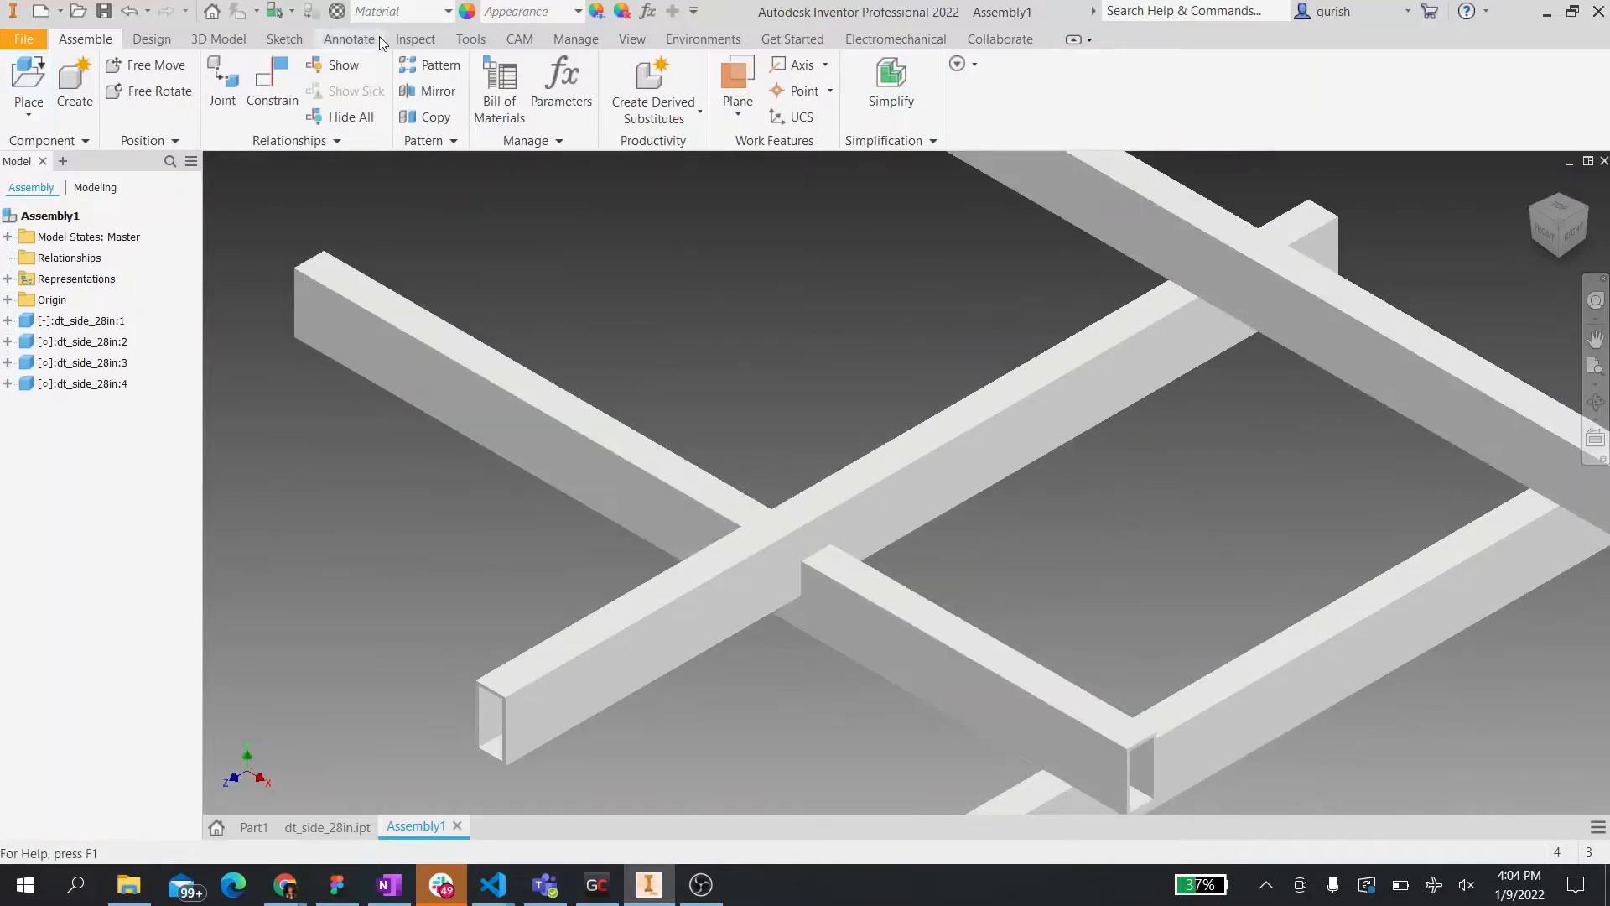
# - Mate the long side face of the near crossing tube with the adjoining tube, using a zero offset
pyautogui.press('c')
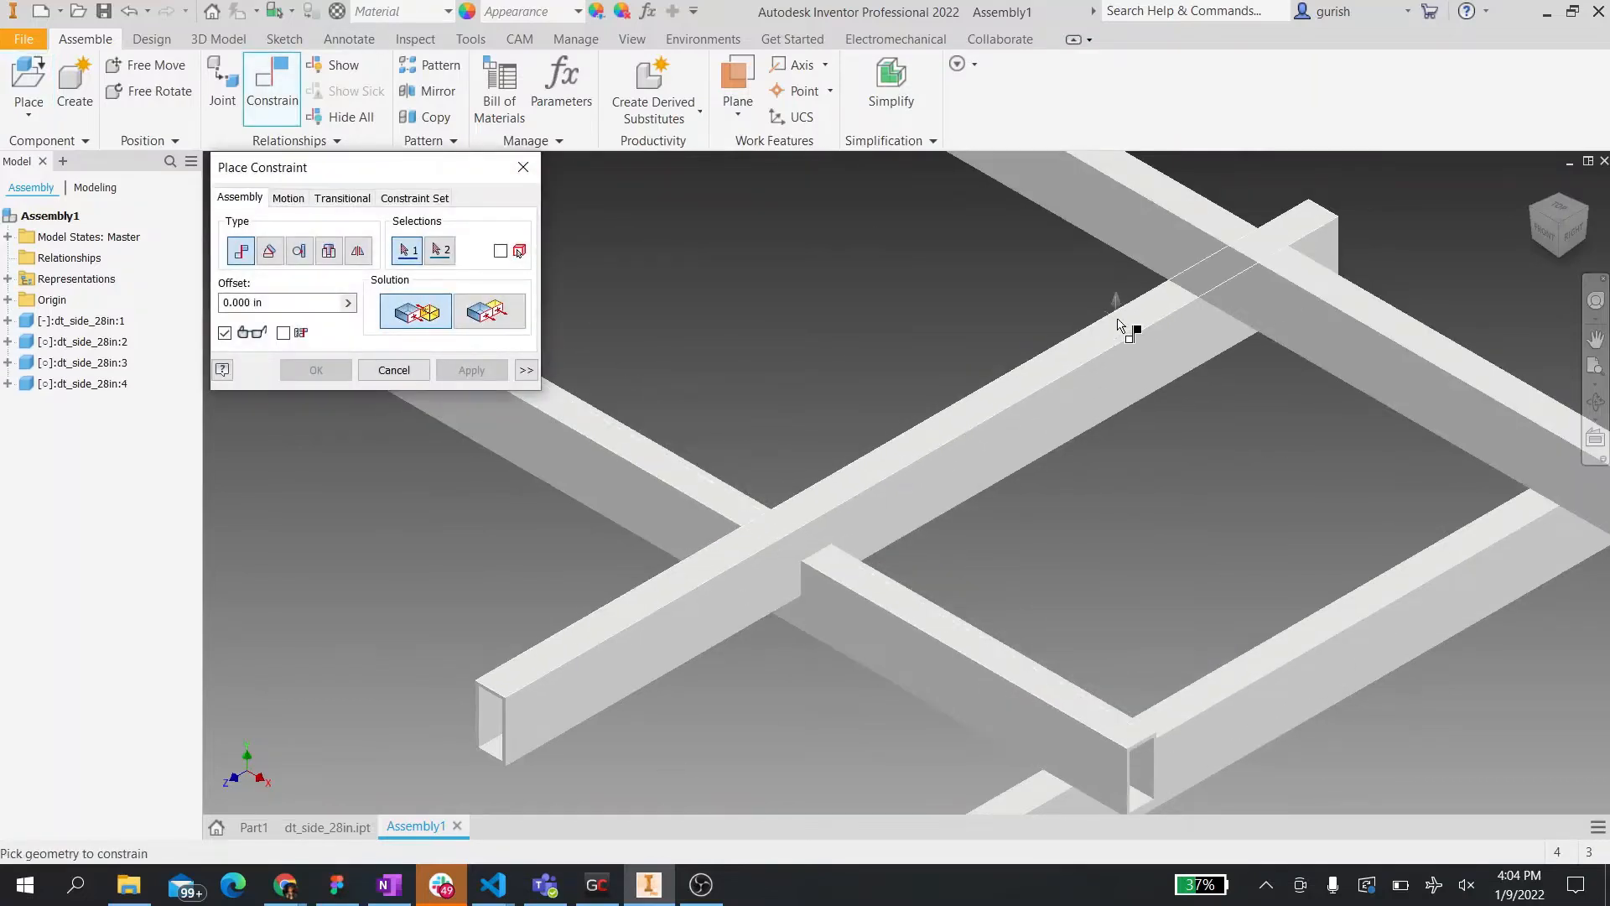
pyautogui.scroll(5, 1123, 327)
pyautogui.click(1015, 463)
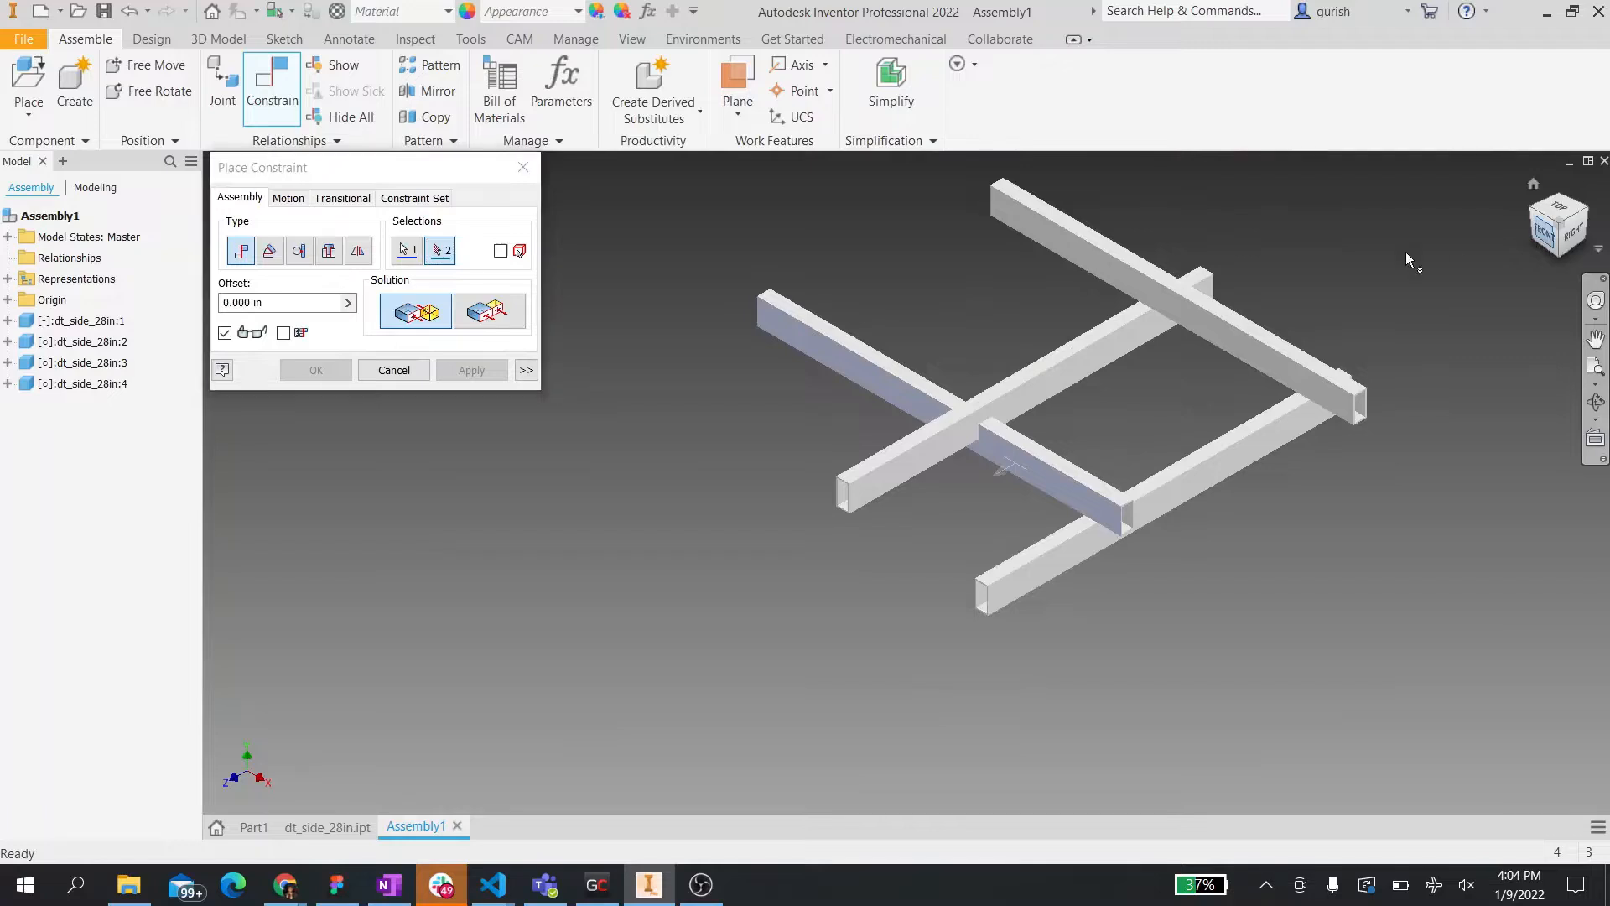
pyautogui.keyDown('shift'); pyautogui.moveTo(1407, 252); pyautogui.dragTo(1398, 273, button='middle'); pyautogui.keyUp('shift')
pyautogui.scroll(-6, 1214, 283)
pyautogui.click(1190, 285)
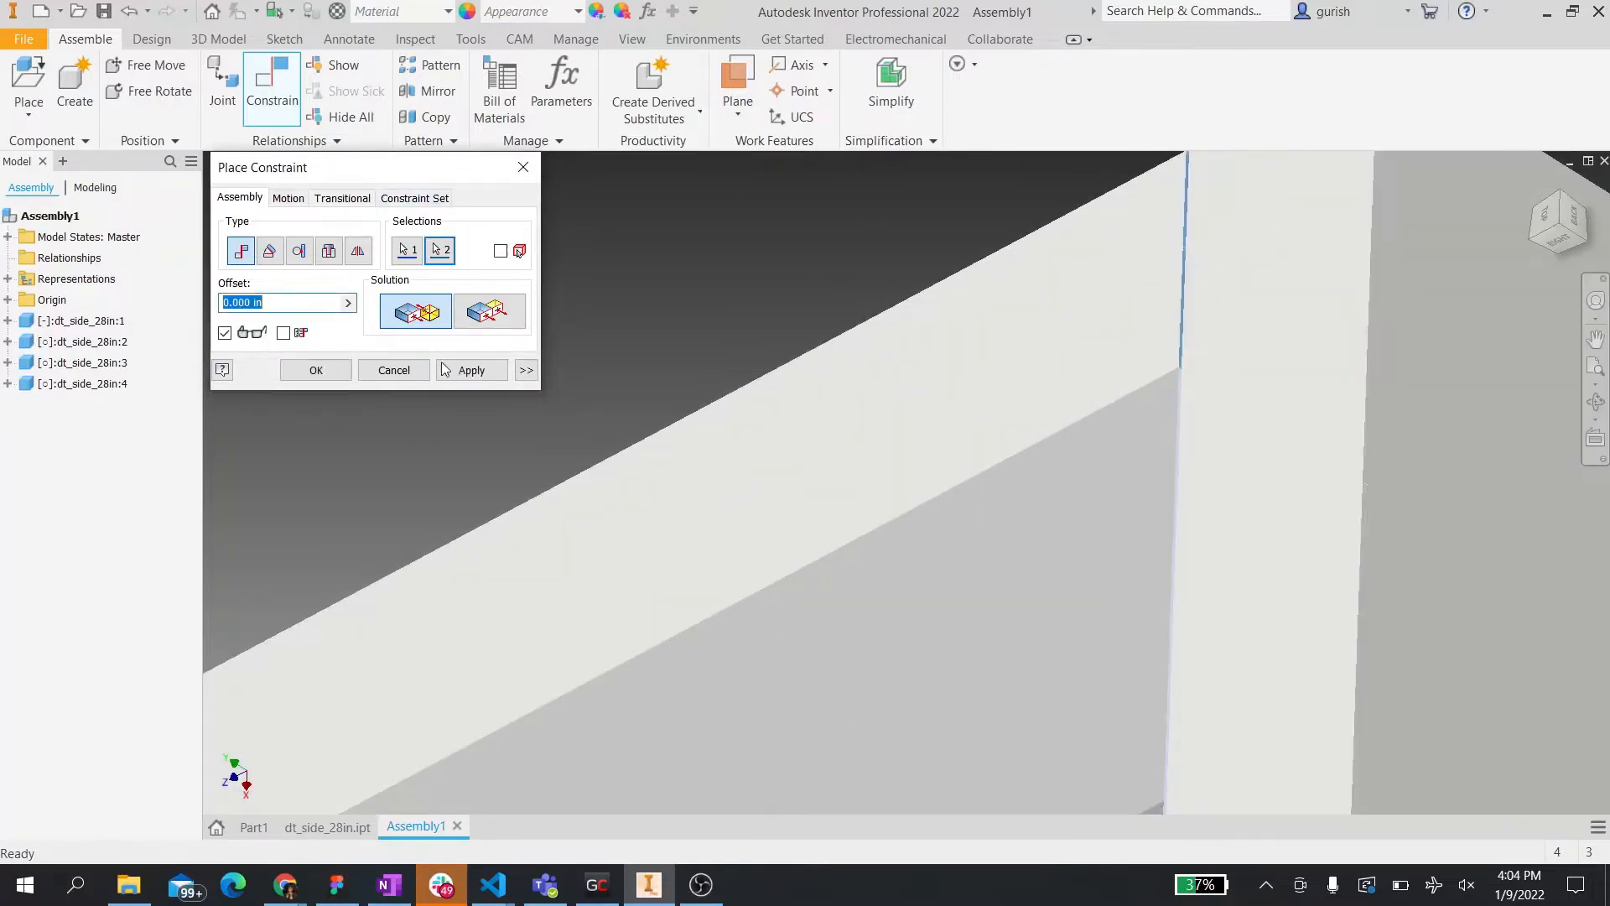
pyautogui.click(484, 367)
# - Add flush constraints between the same two tubes so their faces and outer ends align into a square corner
pyautogui.click(488, 317)
pyautogui.click(1093, 303)
pyautogui.click(1288, 249)
pyautogui.press('Return')
pyautogui.keyDown('shift'); pyautogui.moveTo(1528, 220); pyautogui.dragTo(1553, 275, button='middle'); pyautogui.keyUp('shift')
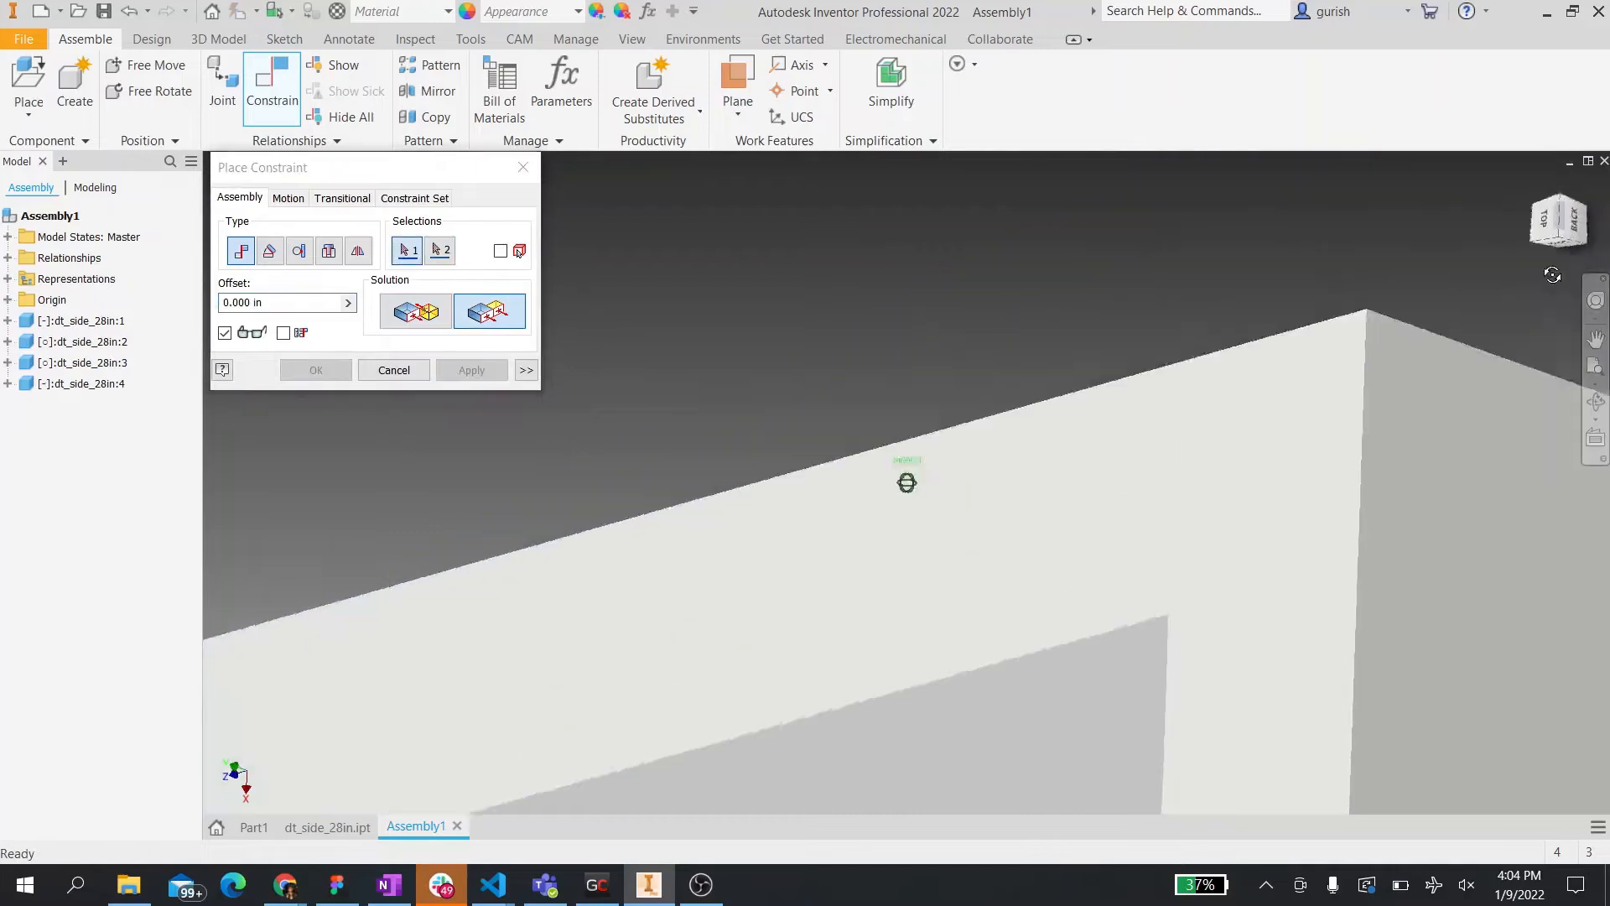
pyautogui.keyDown('shift'); pyautogui.moveTo(907, 484); pyautogui.dragTo(1303, 642, button='middle'); pyautogui.keyUp('shift')
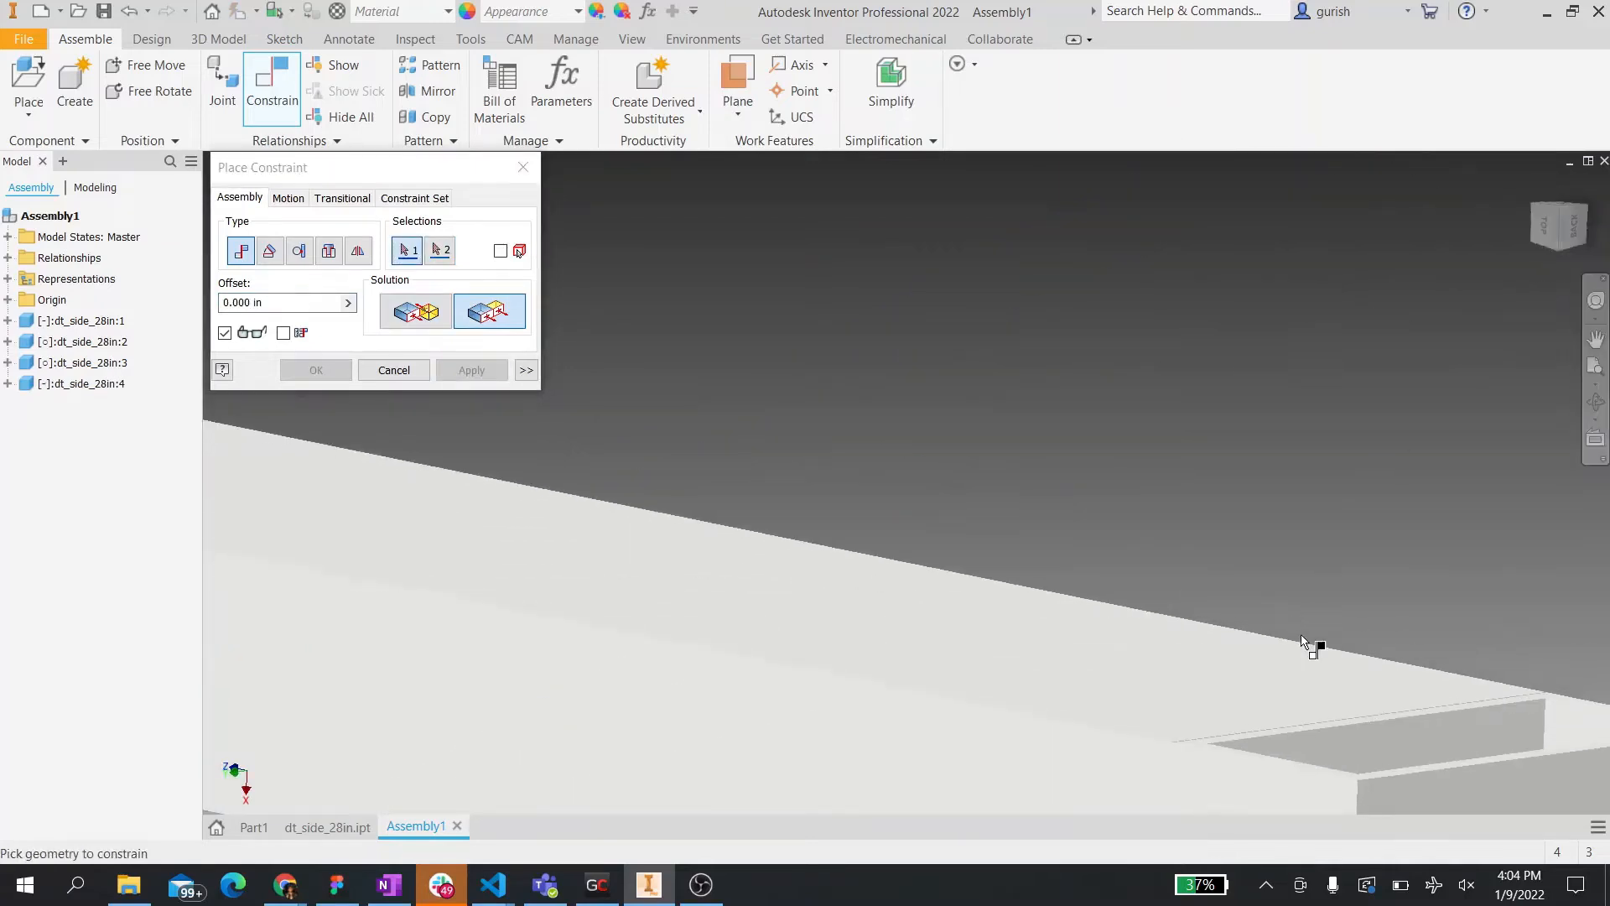
pyautogui.click(1399, 714)
pyautogui.click(492, 373)
pyautogui.scroll(-3, 963, 384)
pyautogui.scroll(3, 963, 384)
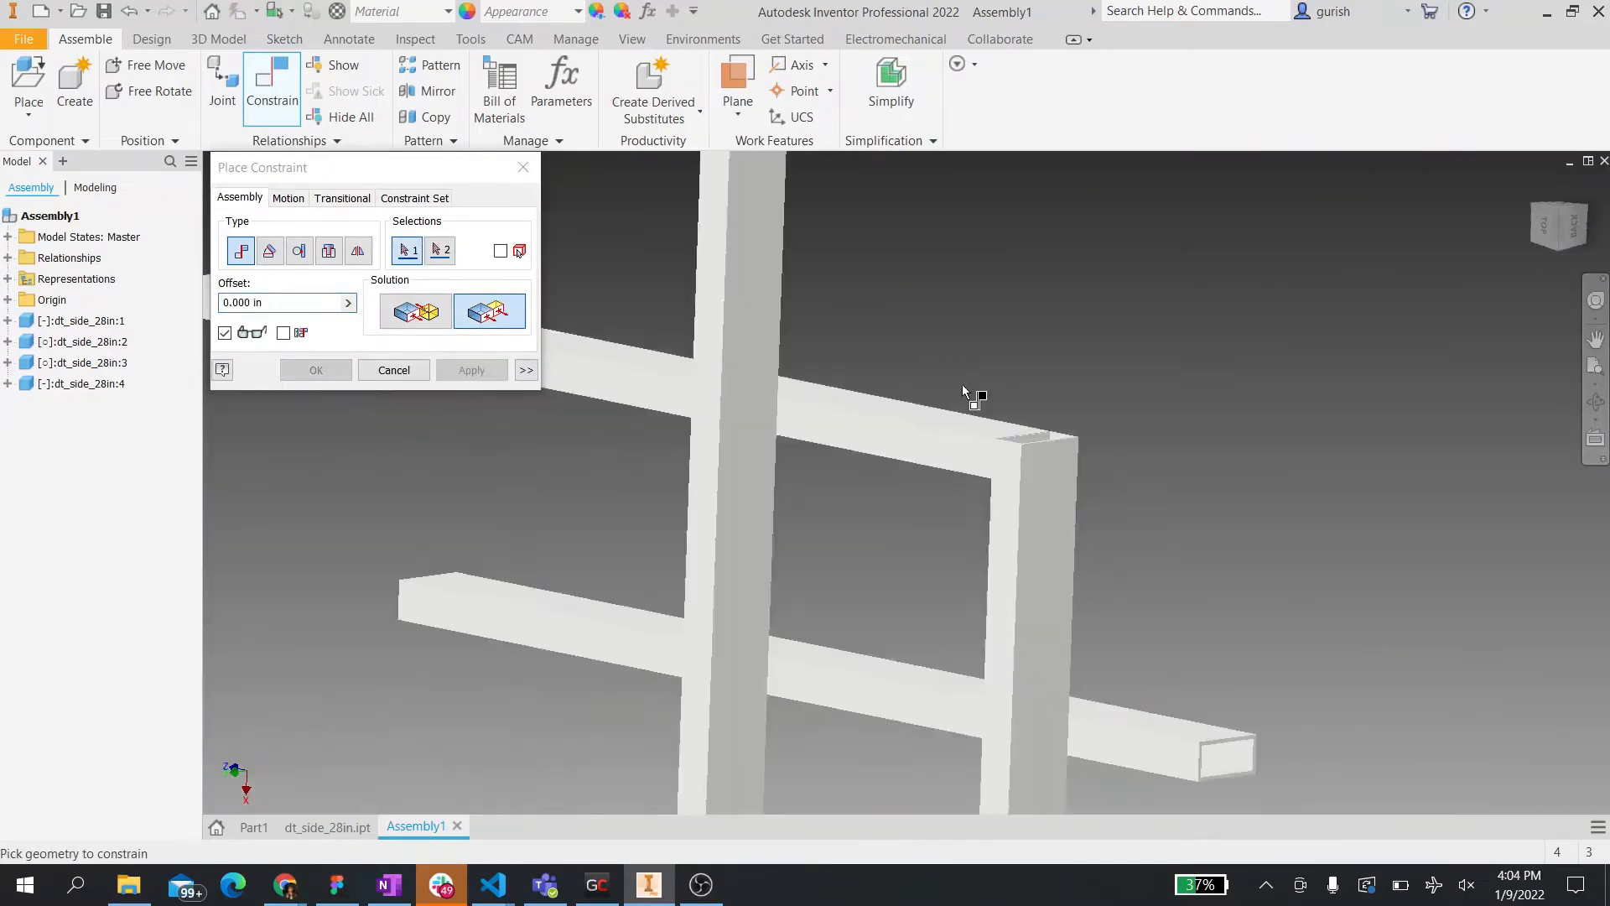
pyautogui.keyDown('shift'); pyautogui.moveTo(963, 384); pyautogui.dragTo(889, 536, button='middle'); pyautogui.keyUp('shift')
pyautogui.press('Escape')
# - Delete the two tubes that are not part of the constrained corner
pyautogui.click(870, 538)
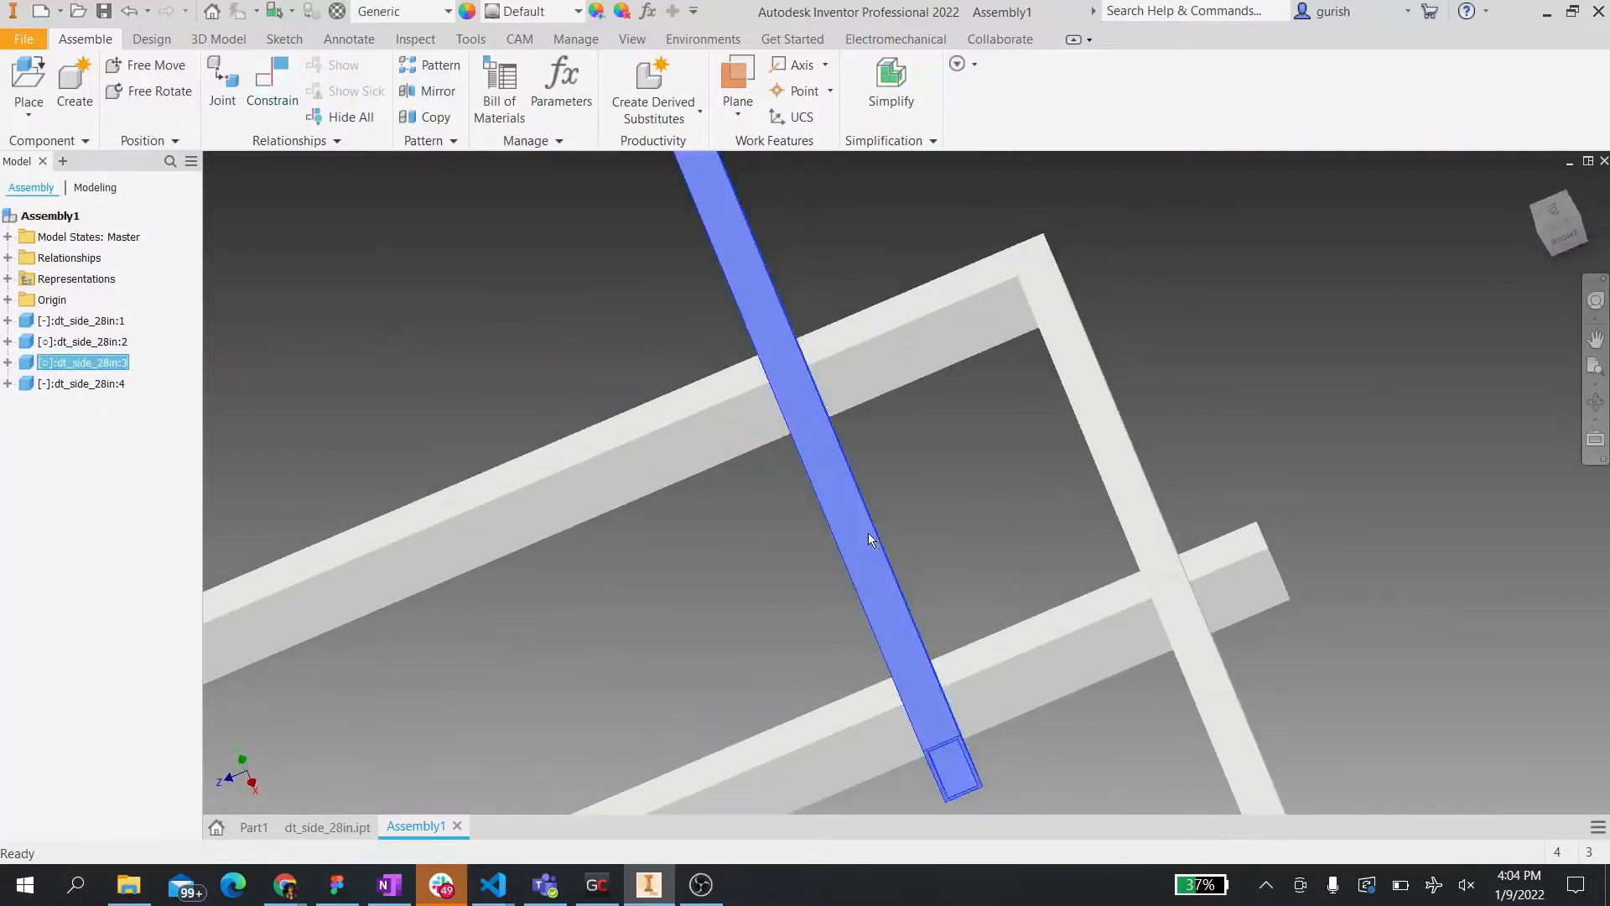
pyautogui.press('Delete')
pyautogui.click(1024, 675)
pyautogui.press('Delete')
# - Save the assembly as test_drive_corner_v1 in the project's testing folder
pyautogui.click(1552, 227)
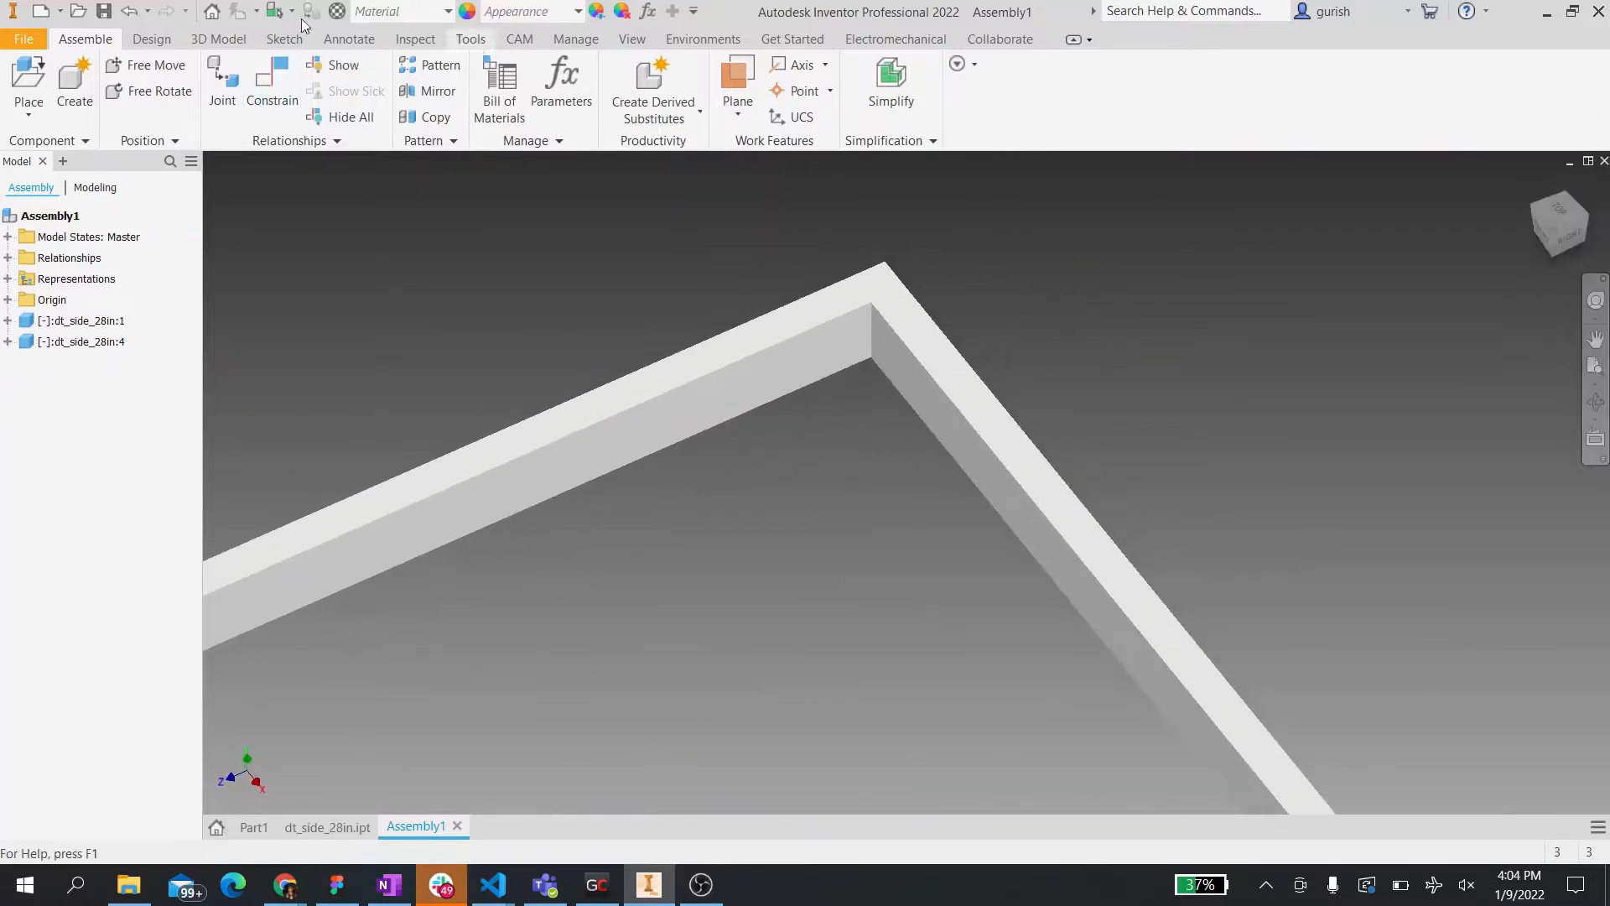
pyautogui.click(103, 11)
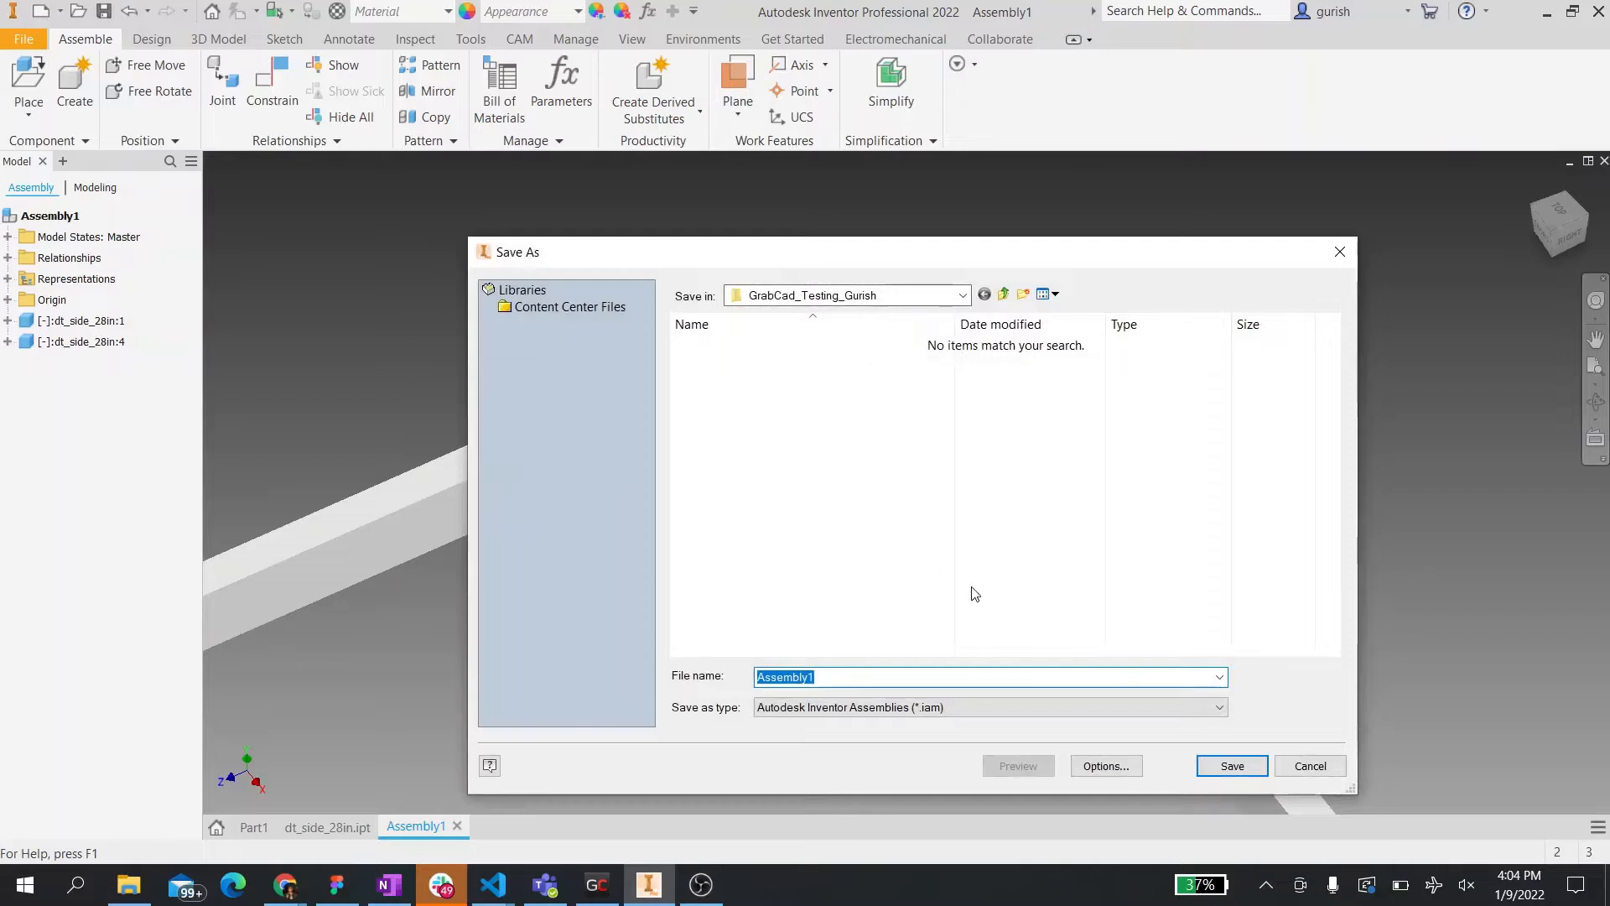
pyautogui.write('test_drive_cor')
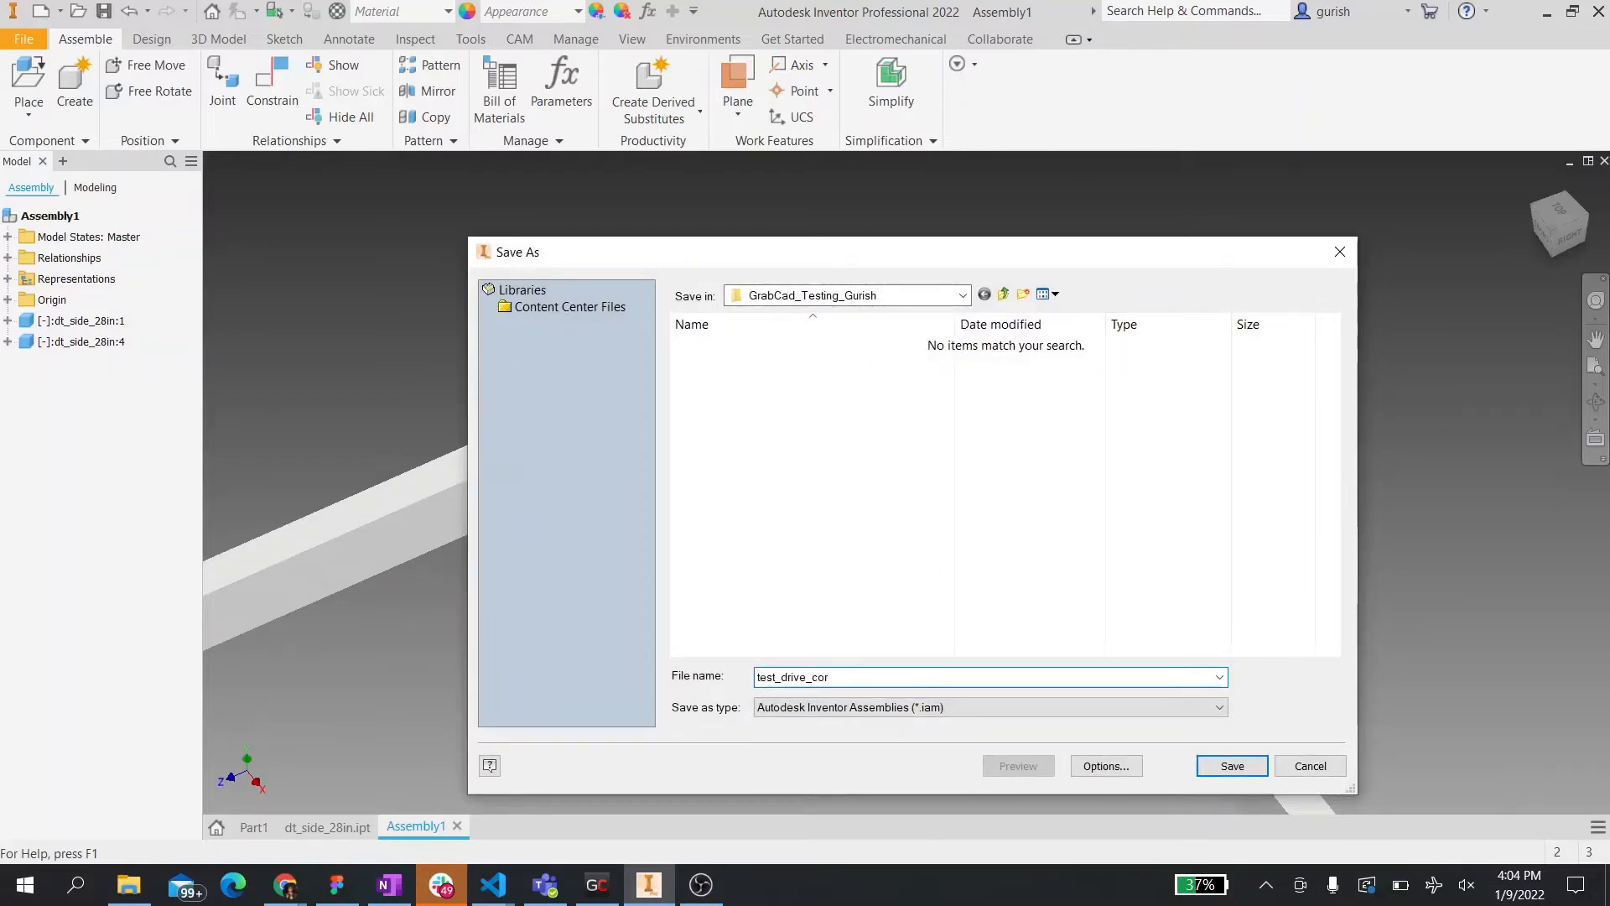
pyautogui.write('ner_v1')
pyautogui.click(1232, 766)
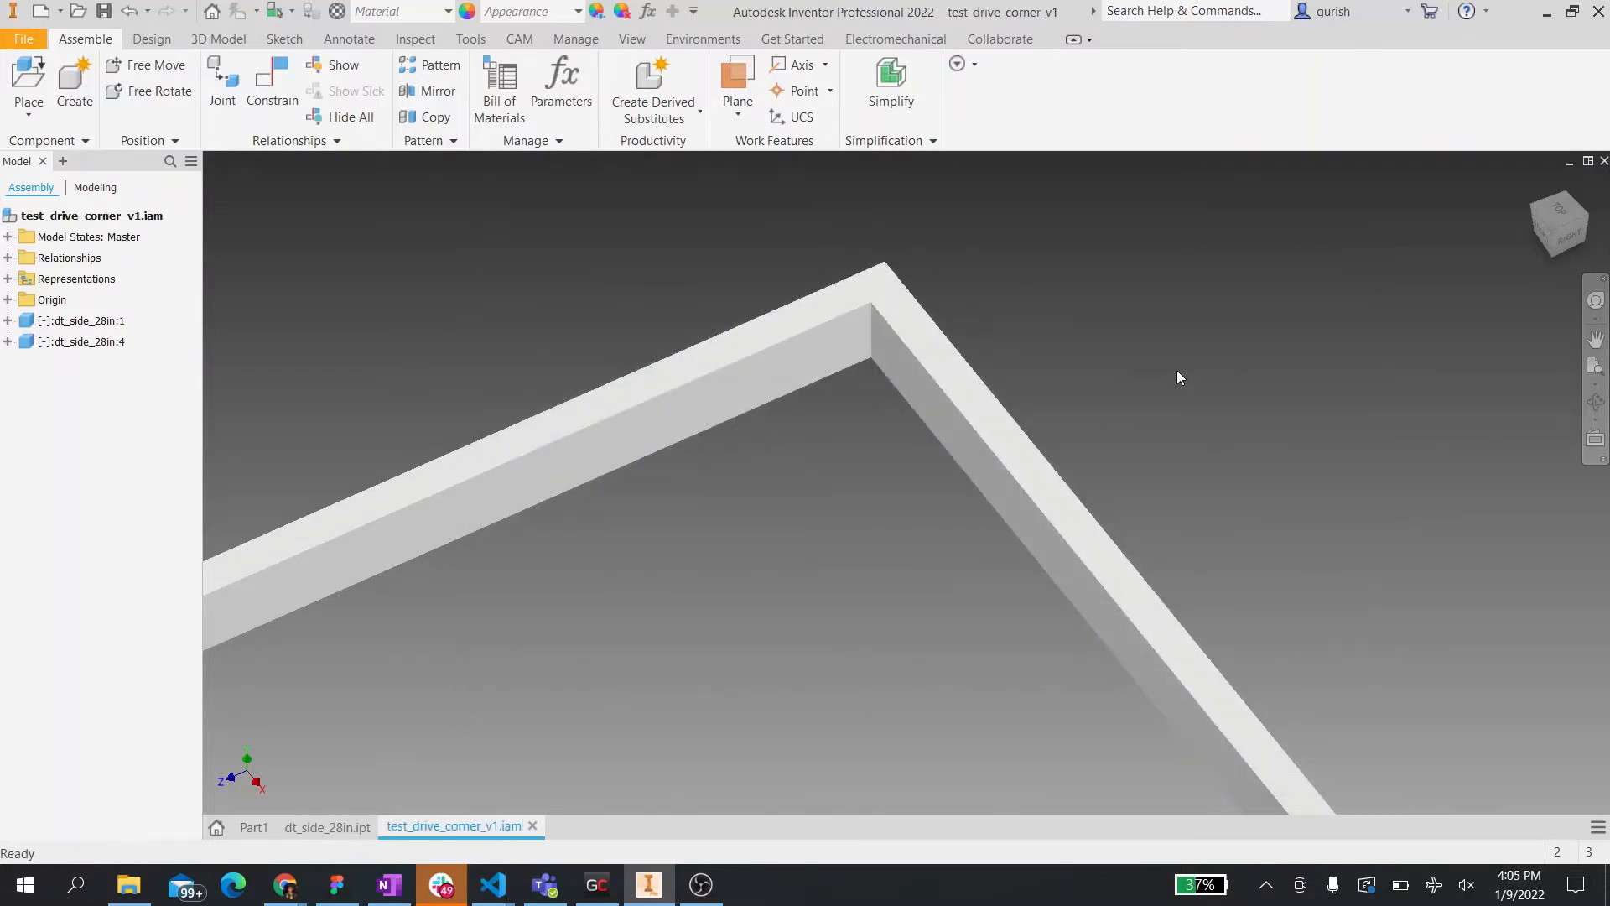
# - Switch to GrabCAD Workbench, review the local files ready to upload for 2022 FIRST RAPID REACT, and minimize its window
pyautogui.click(590, 891)
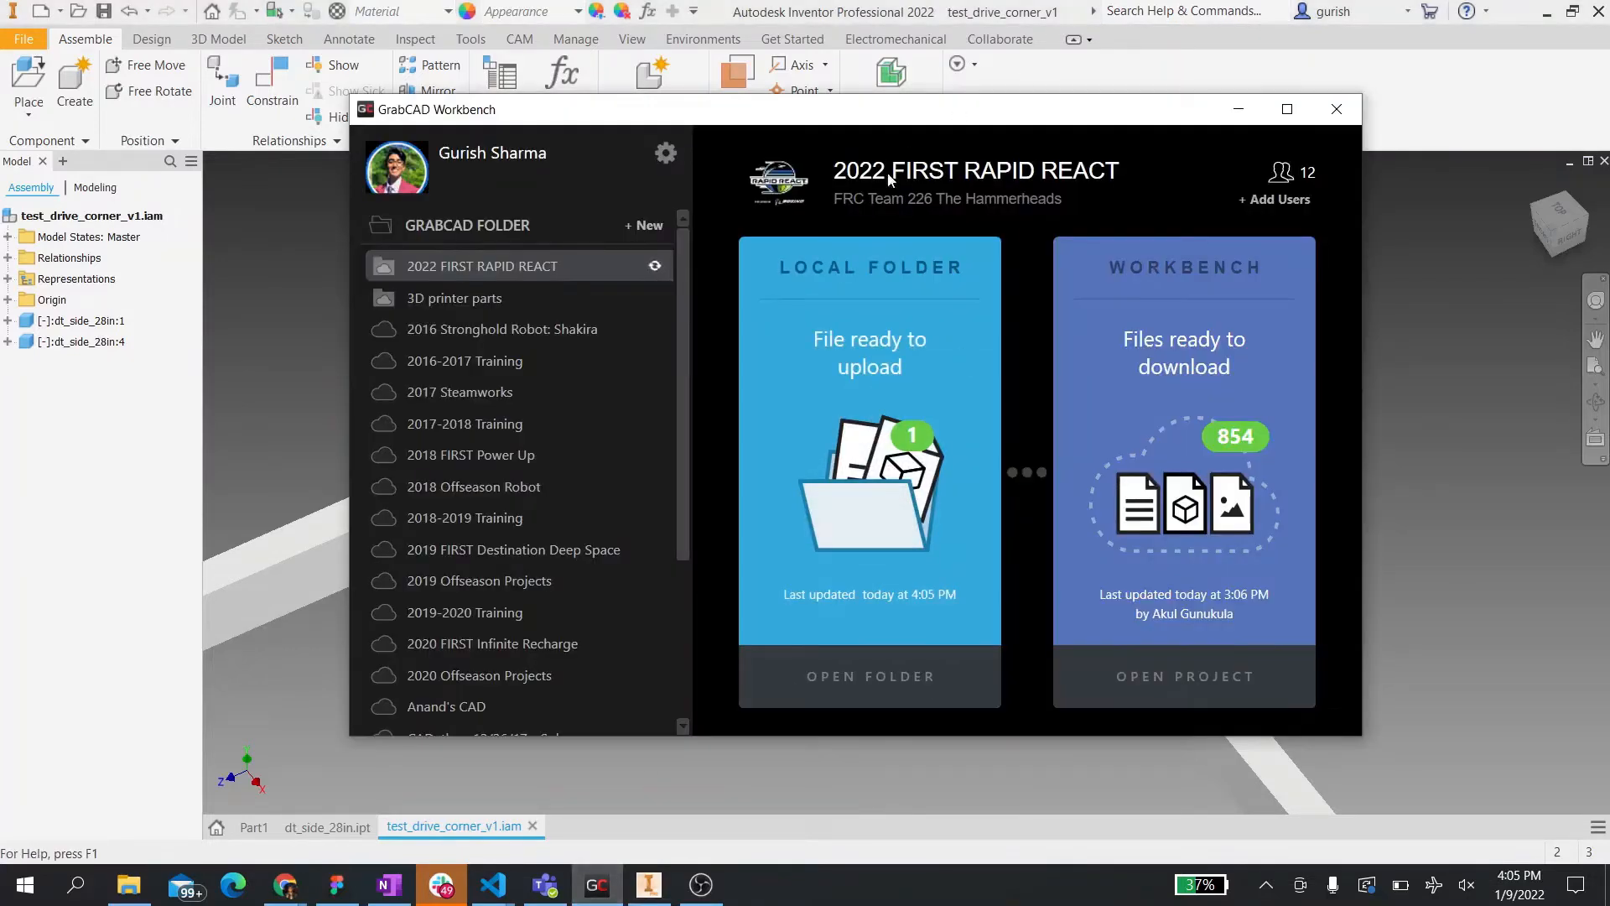
pyautogui.moveTo(920, 300)
pyautogui.click(940, 352)
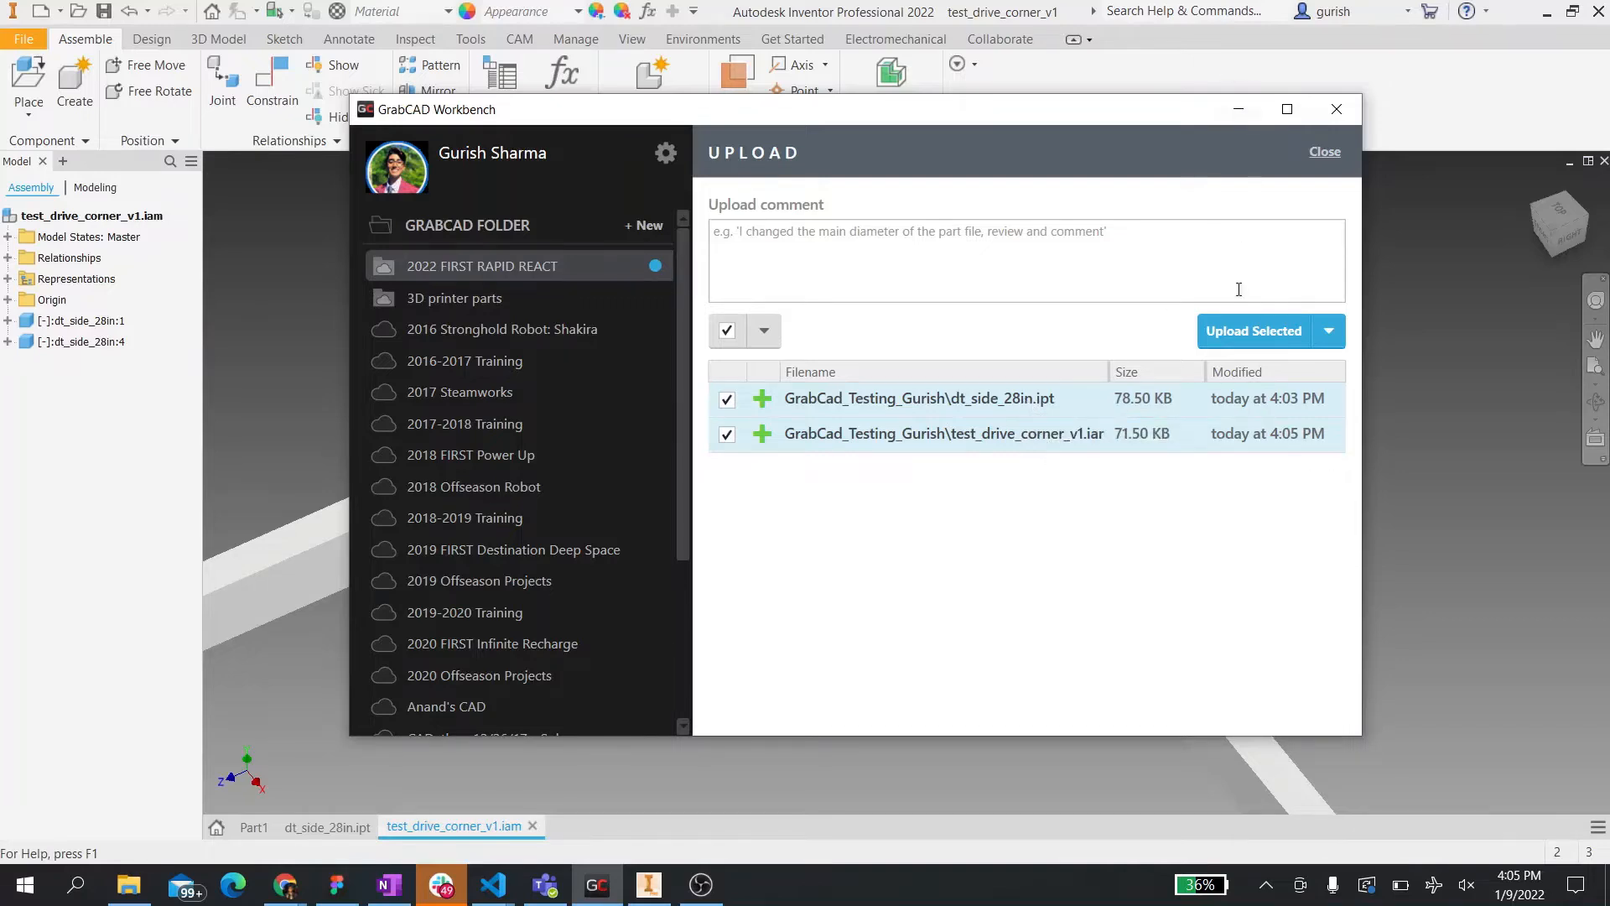
pyautogui.click(1248, 112)
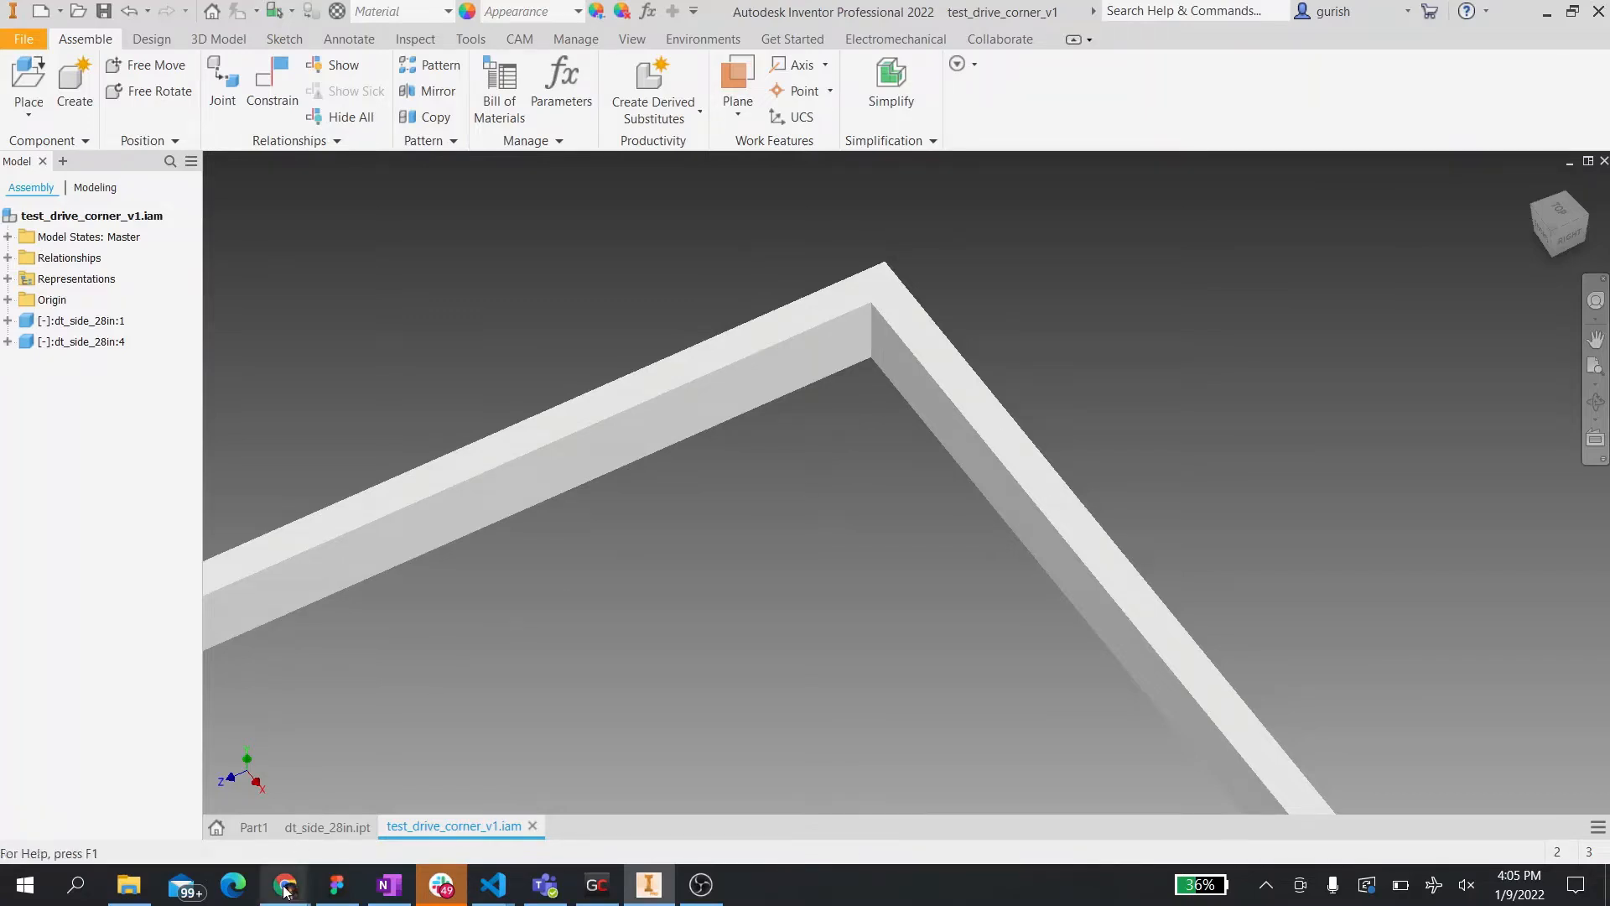
# - Switch to Chrome's MK4 Swerve Module product page and download the Falcons, L1 CAD files in x_t and STEP formats
pyautogui.moveTo(286, 889)
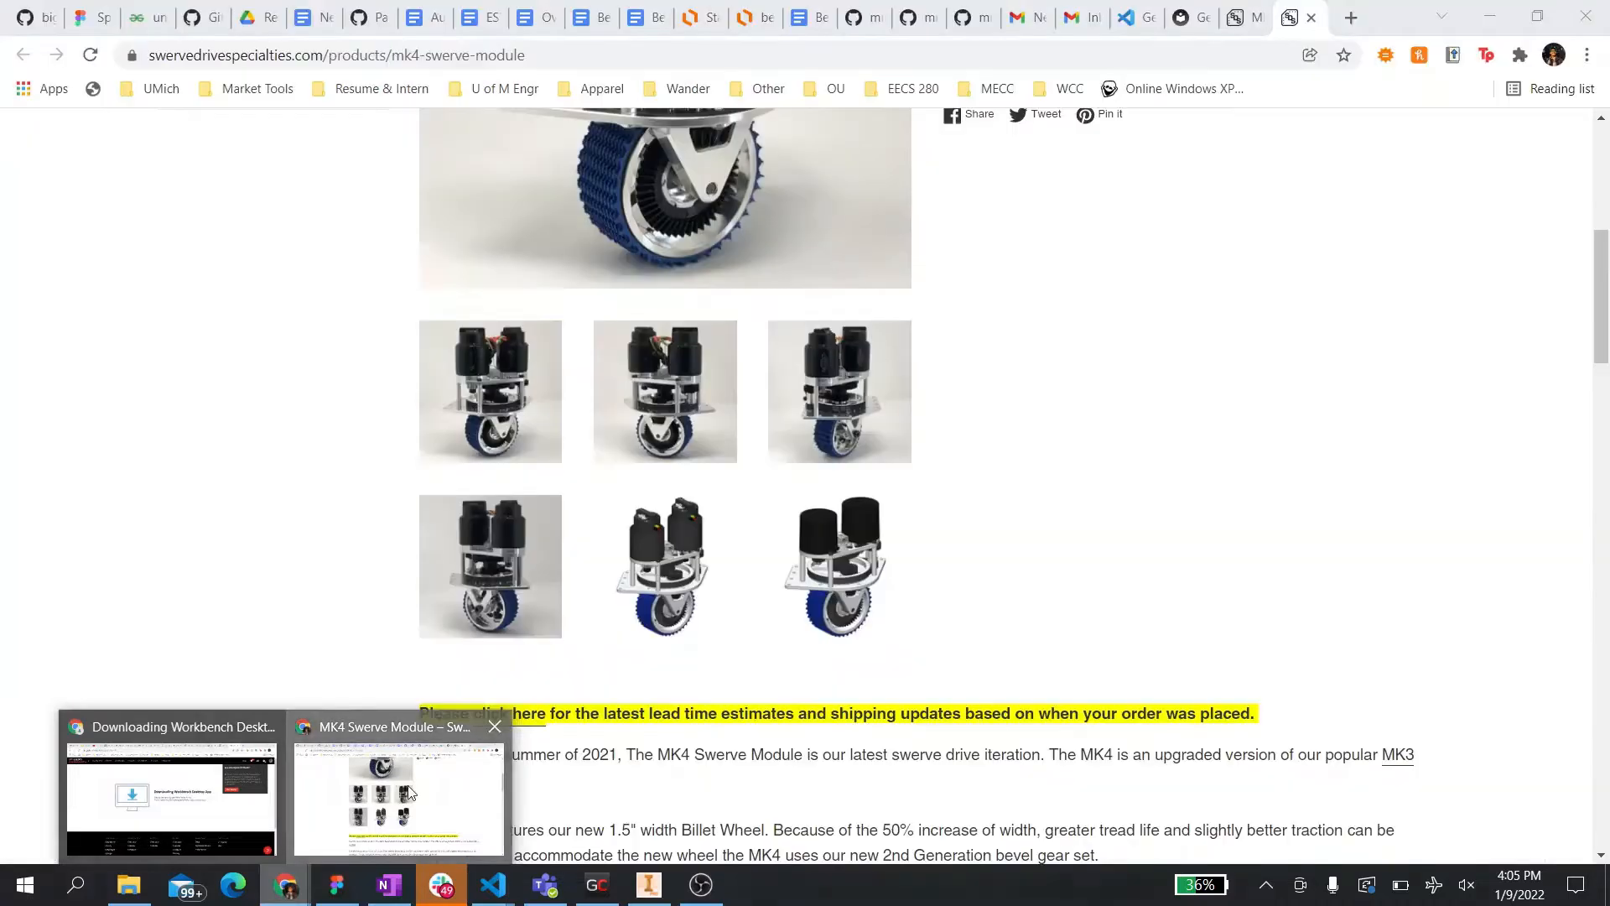
pyautogui.click(408, 788)
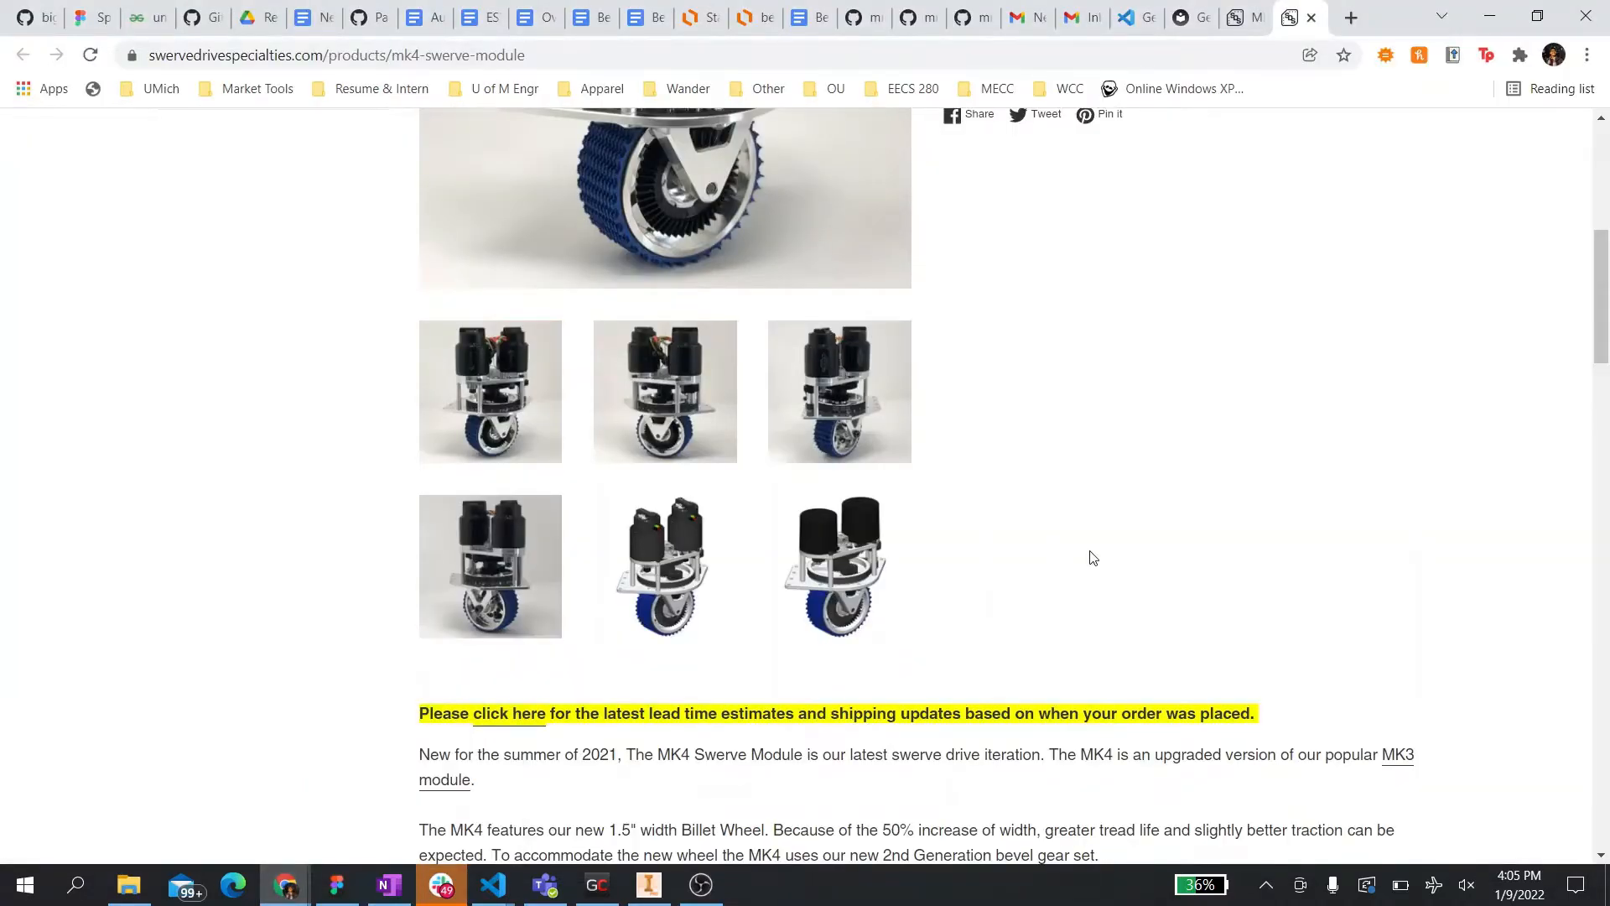
pyautogui.scroll(4, 1092, 558)
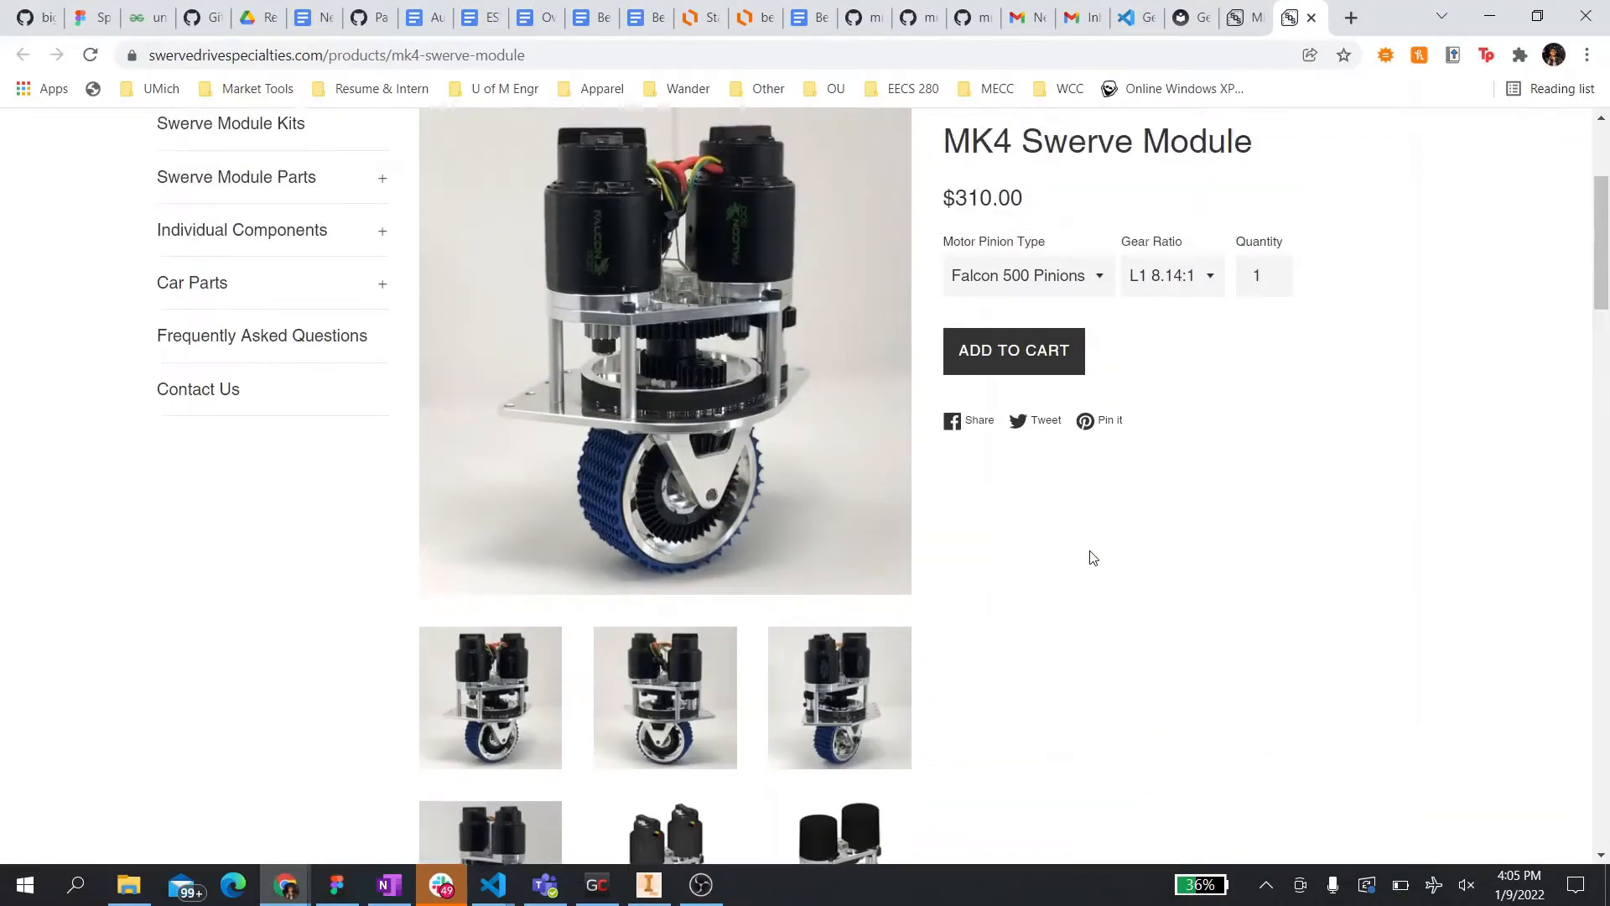
pyautogui.scroll(3, 1093, 558)
pyautogui.scroll(-15, 1093, 558)
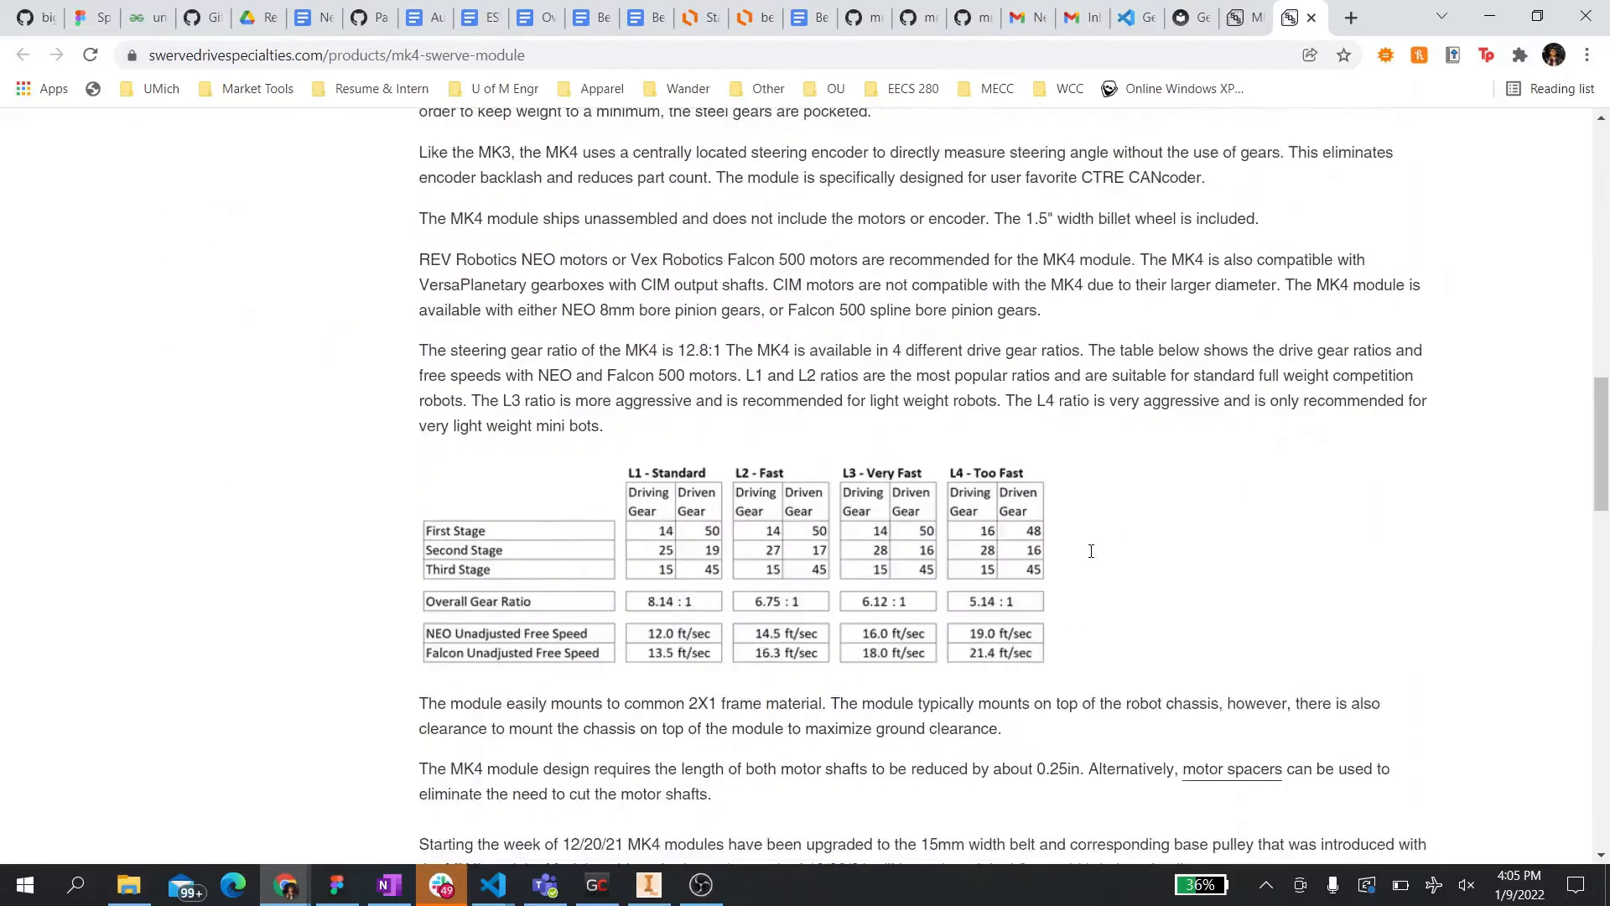
pyautogui.scroll(-10, 1091, 551)
pyautogui.scroll(3, 1089, 553)
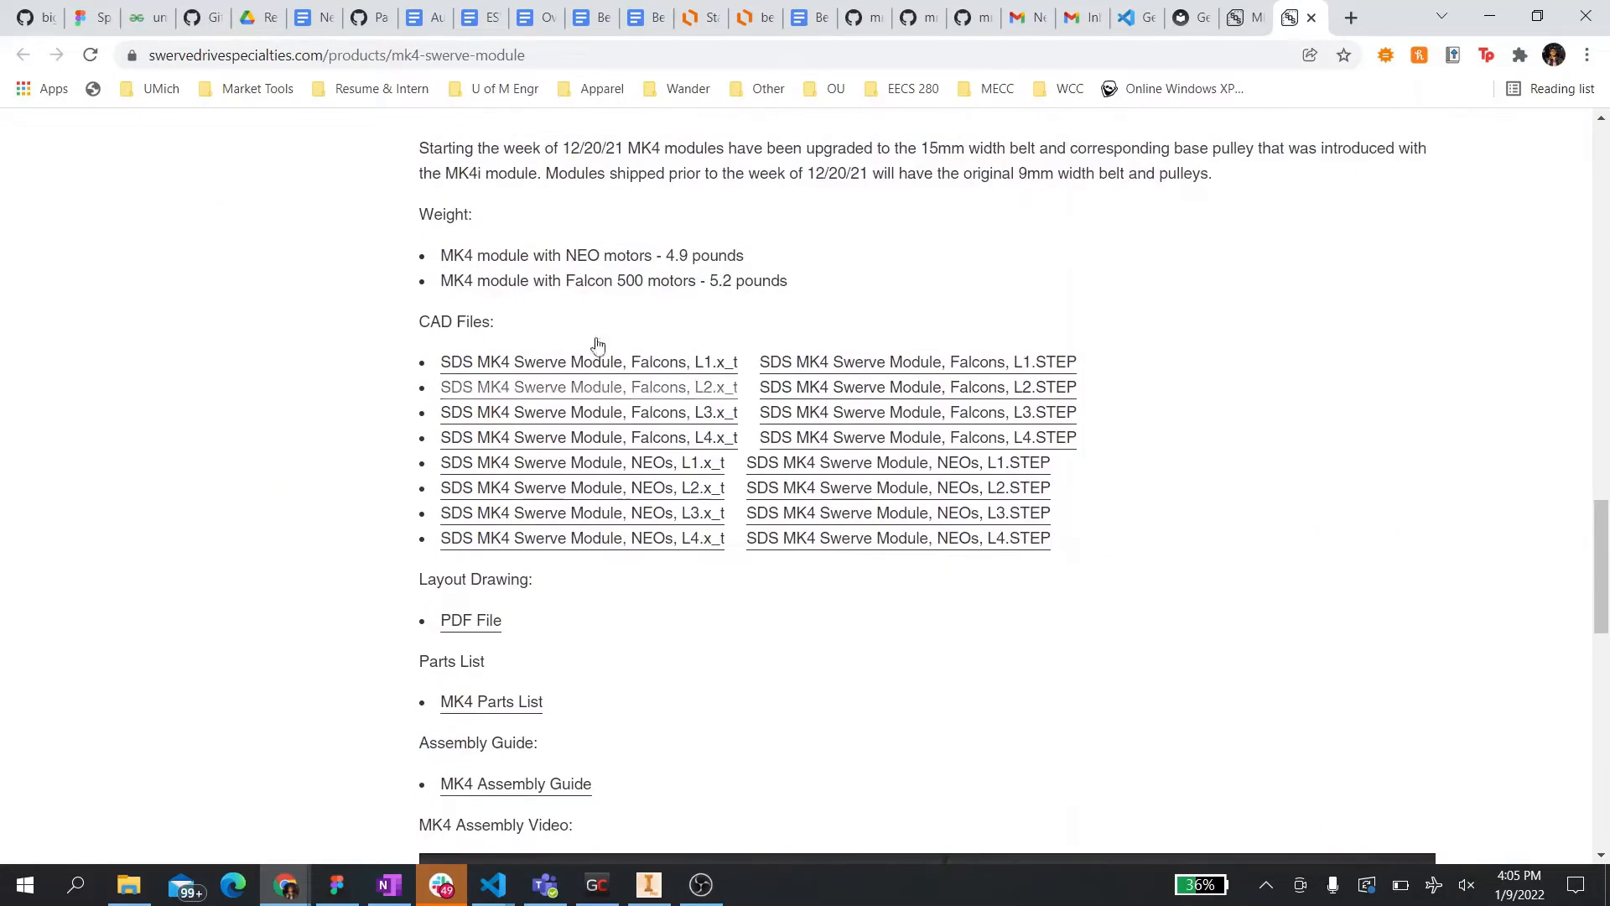
pyautogui.click(696, 372)
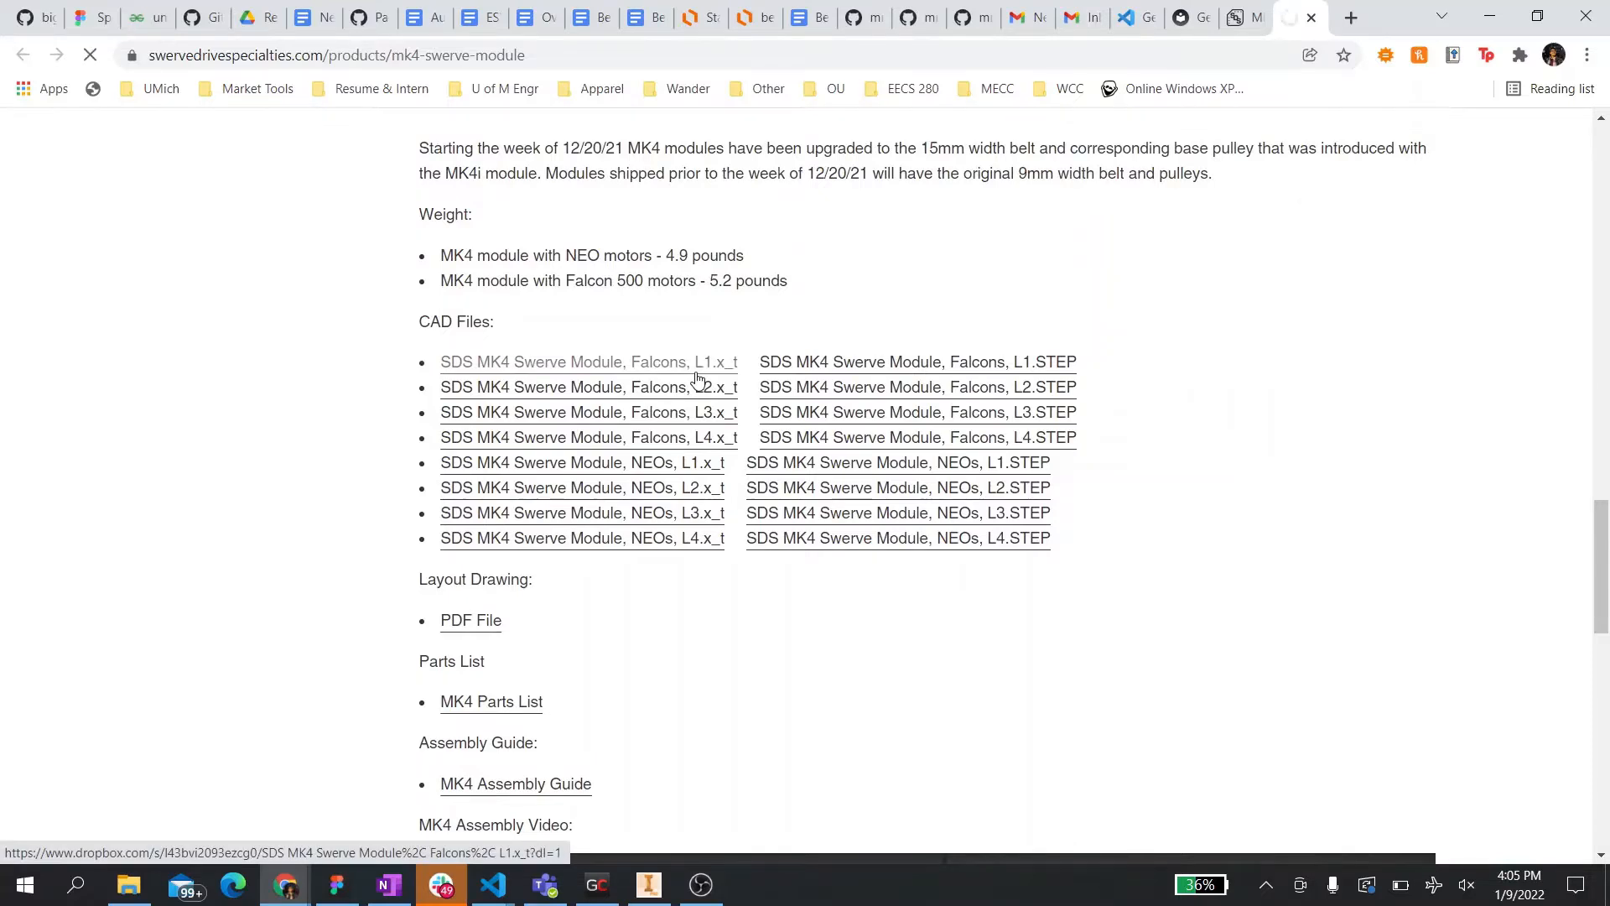
pyautogui.click(1015, 370)
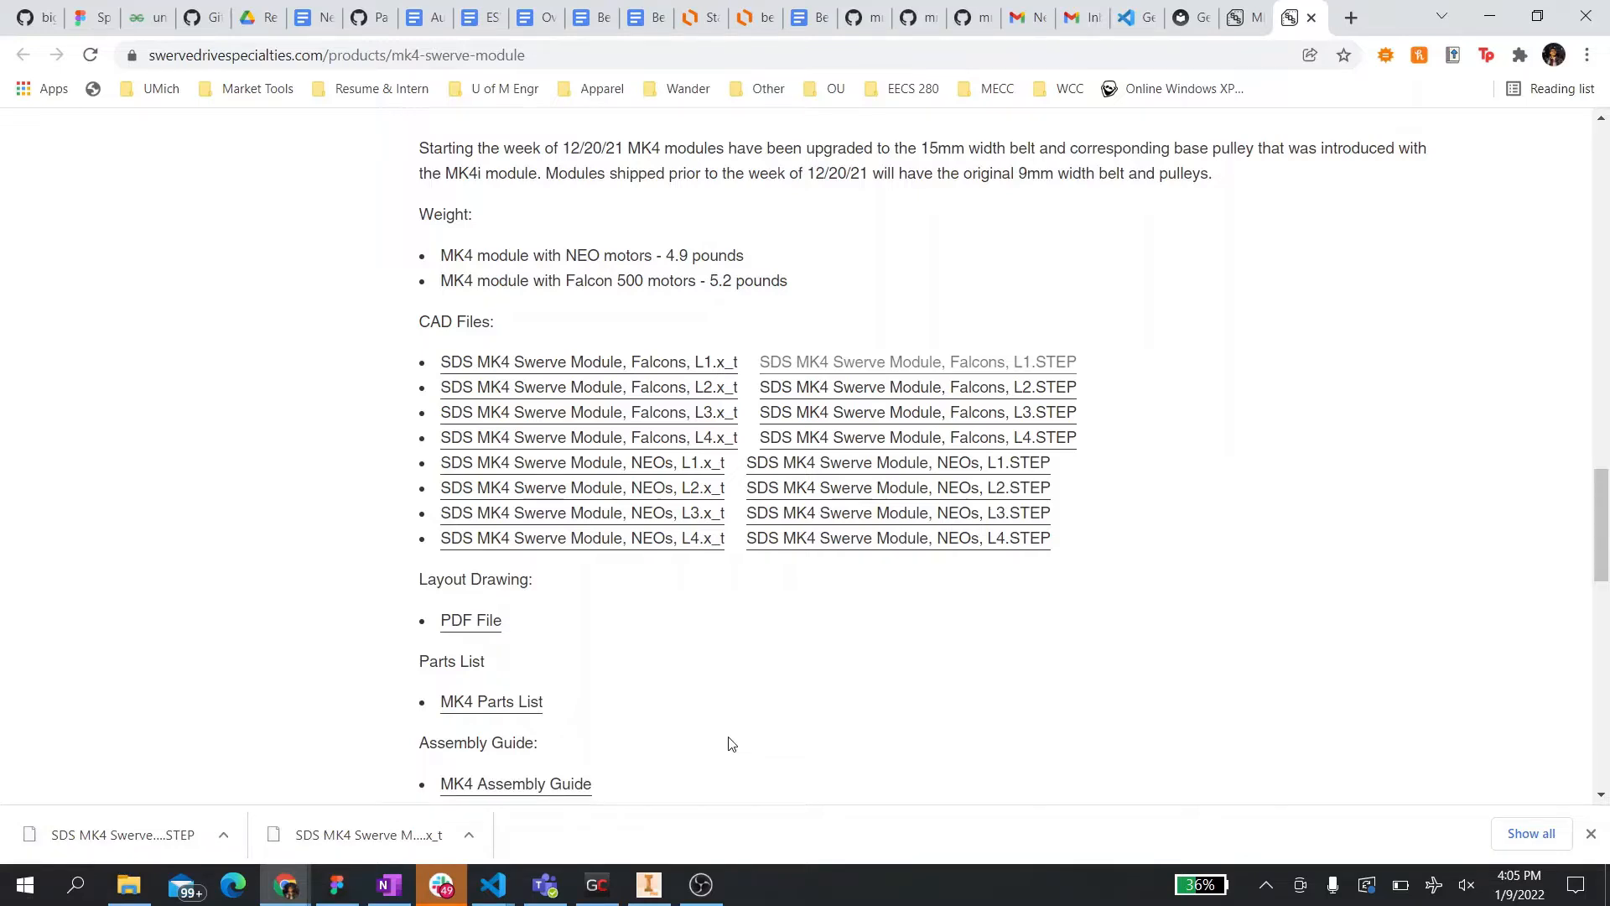
# - Switch back to Inventor and open the Swerve Asm assembly from the Downloads folder
pyautogui.moveTo(648, 888)
pyautogui.click(654, 894)
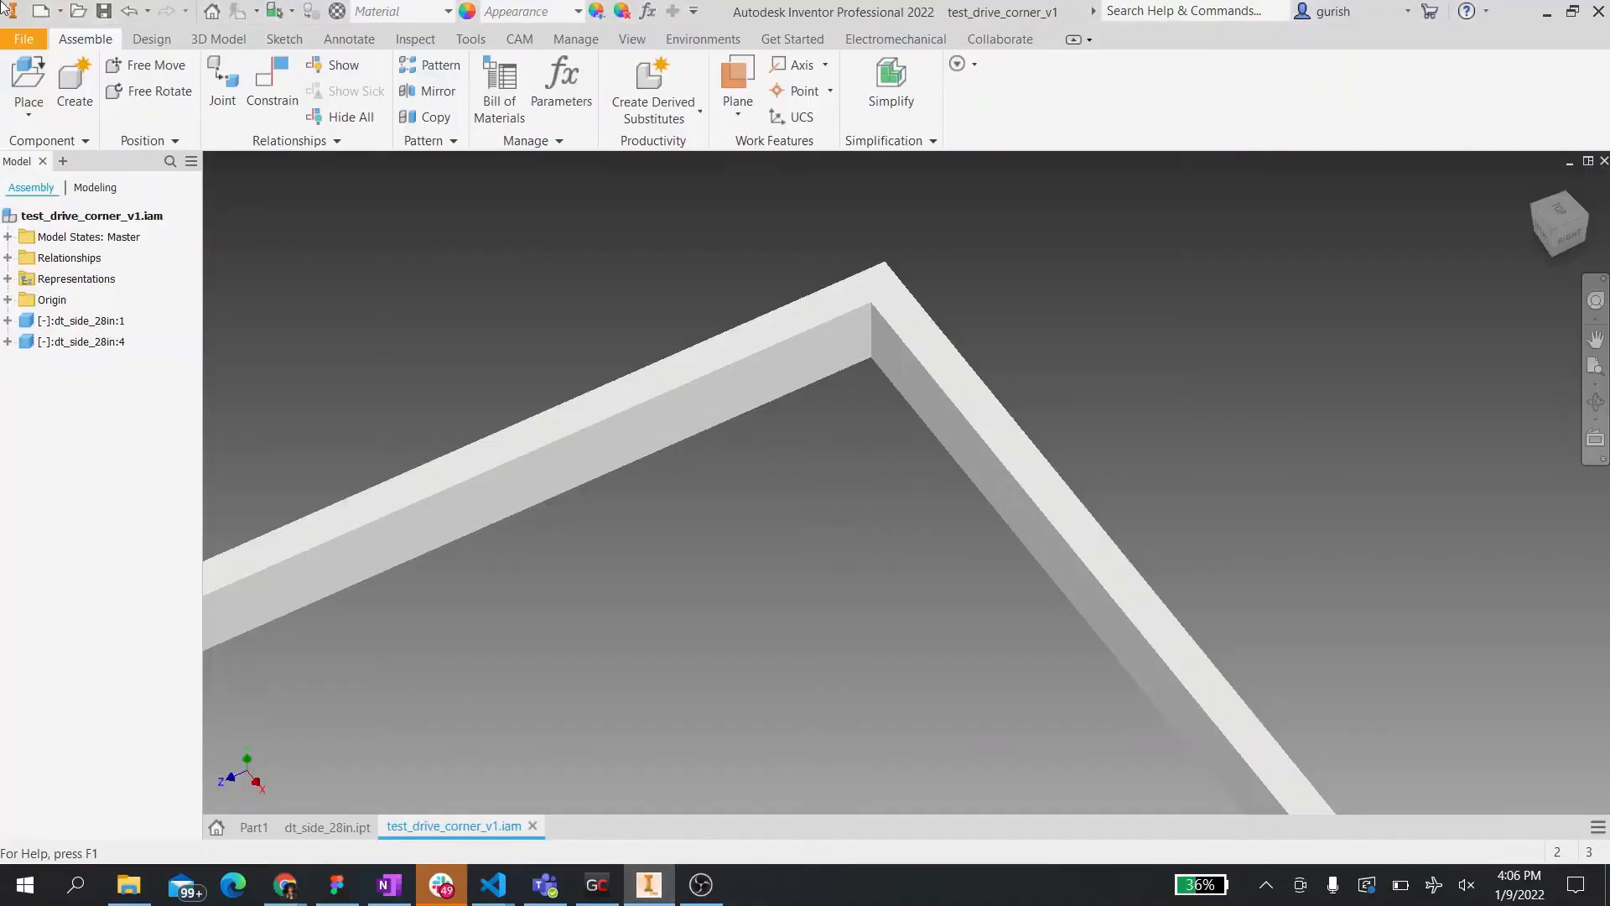
pyautogui.click(24, 39)
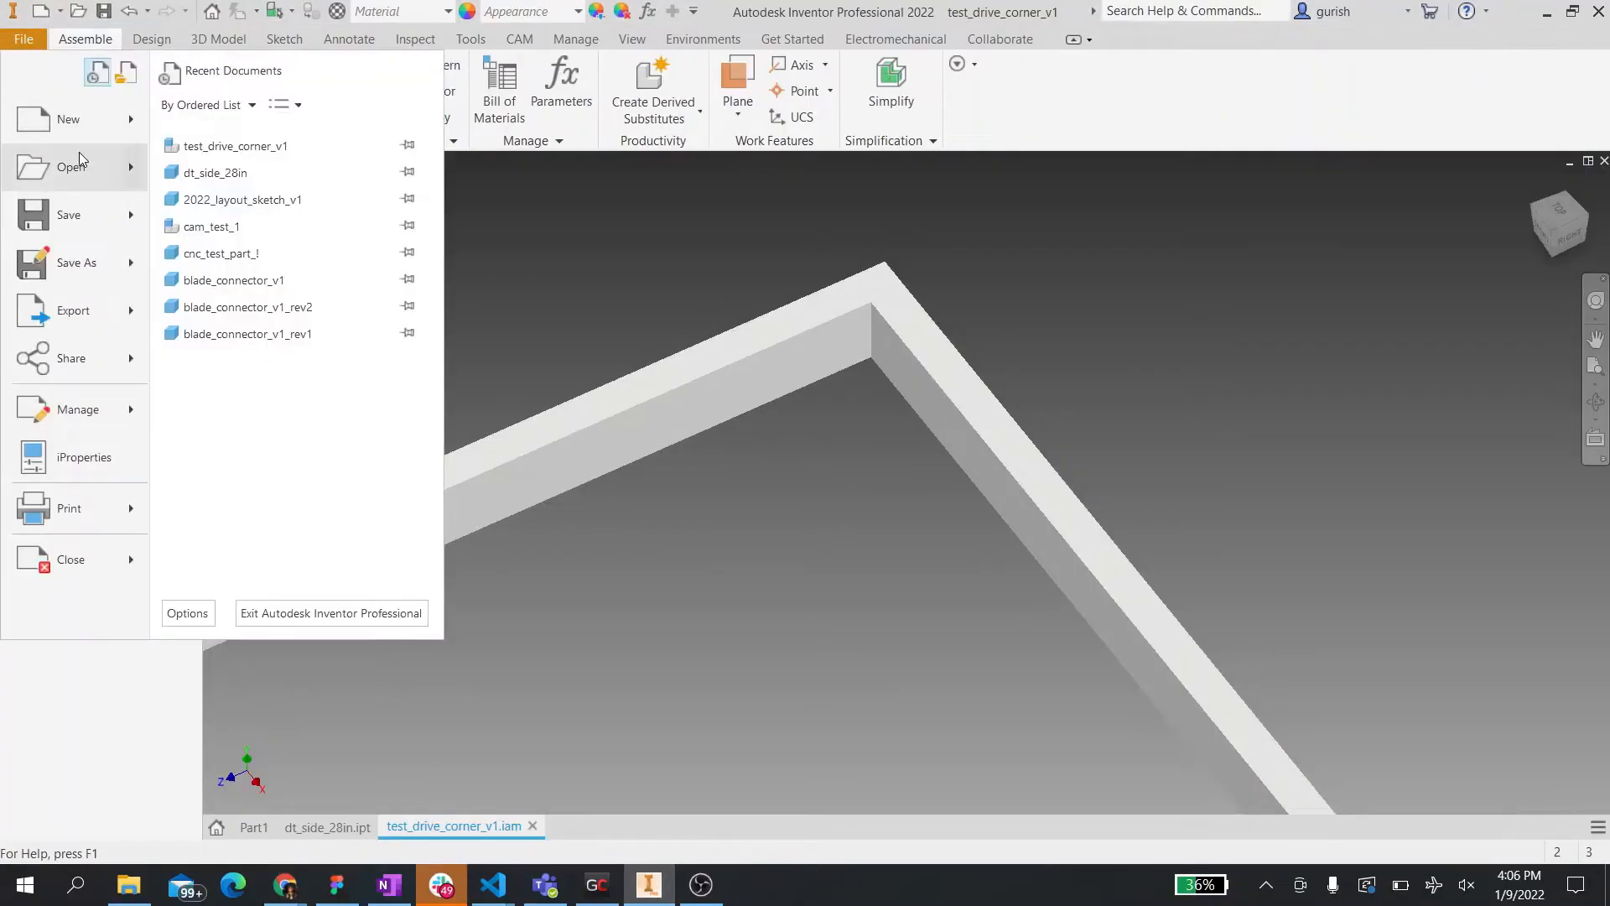
pyautogui.click(79, 162)
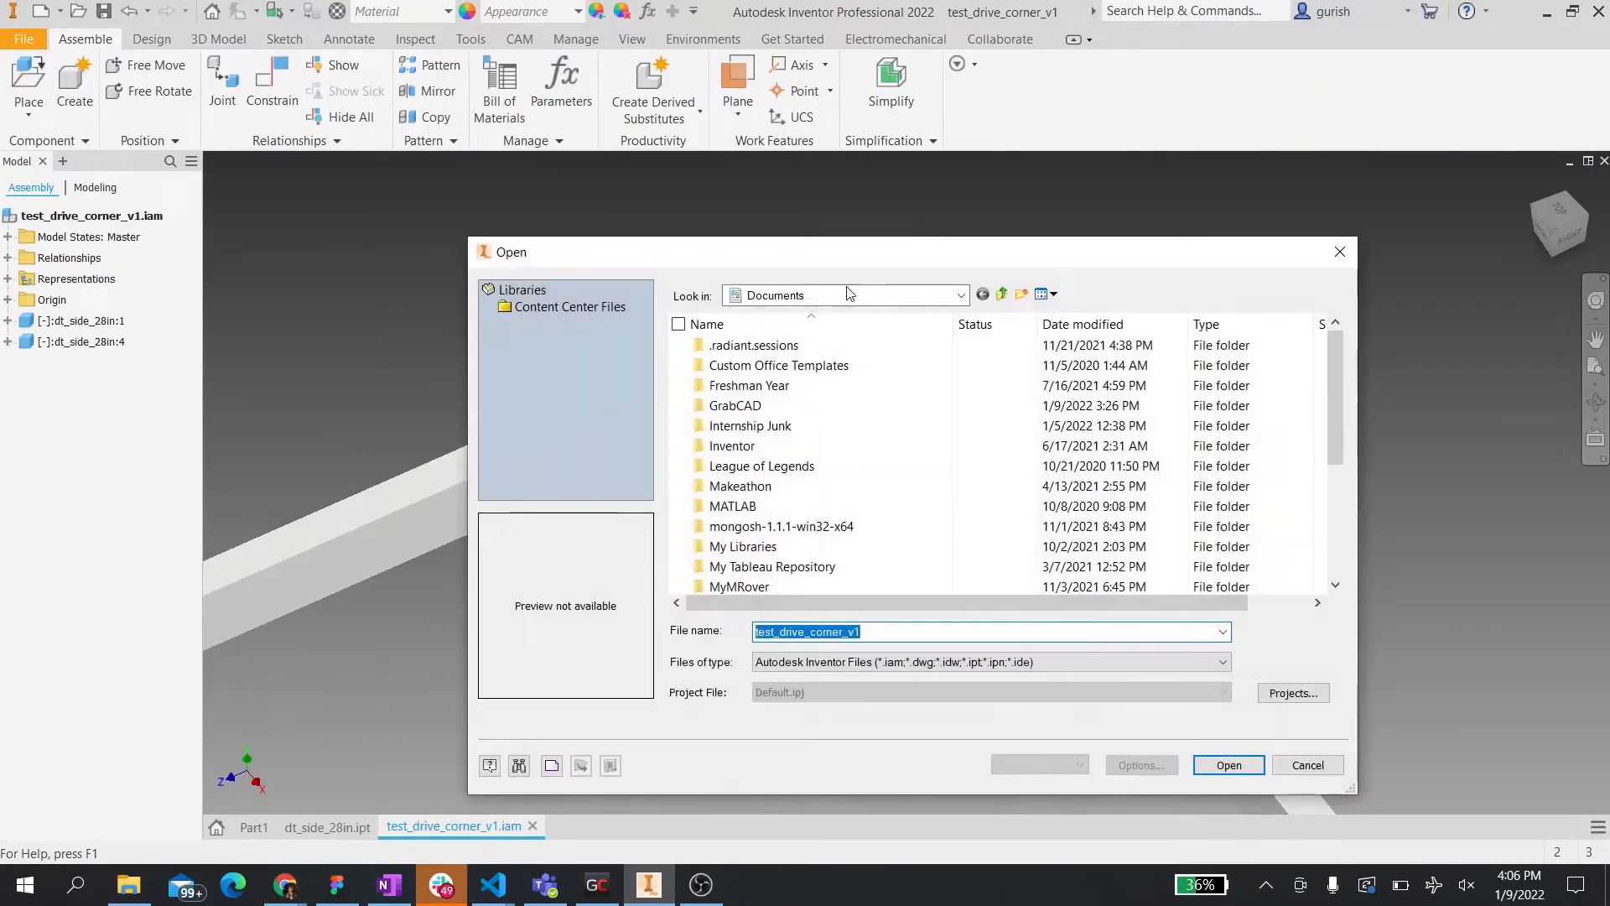
pyautogui.click(847, 298)
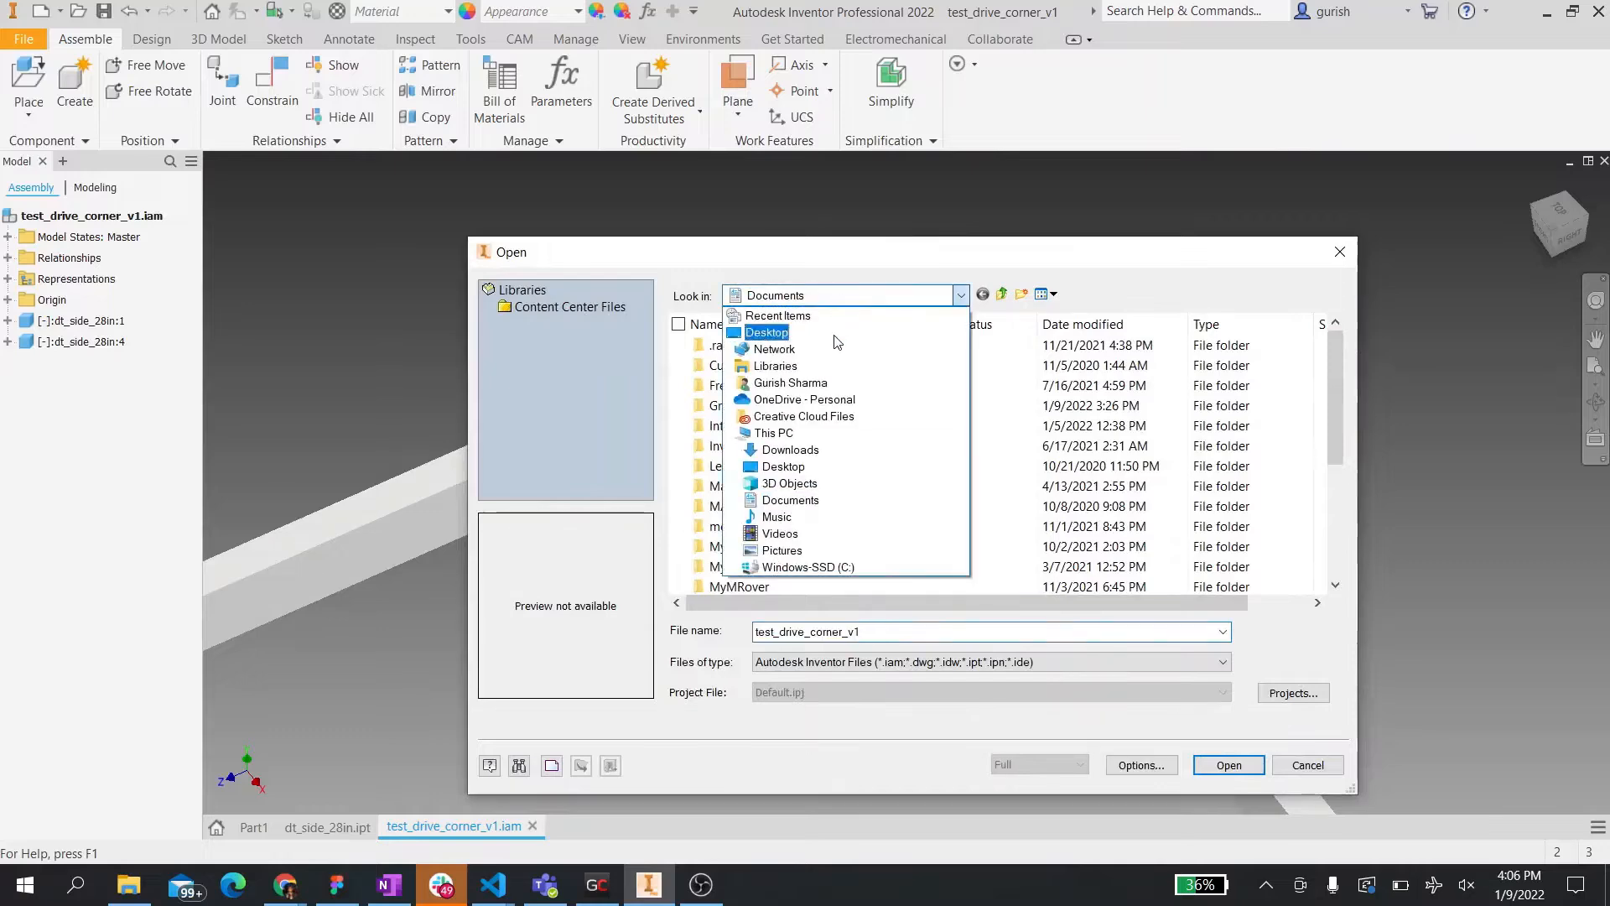
pyautogui.click(826, 453)
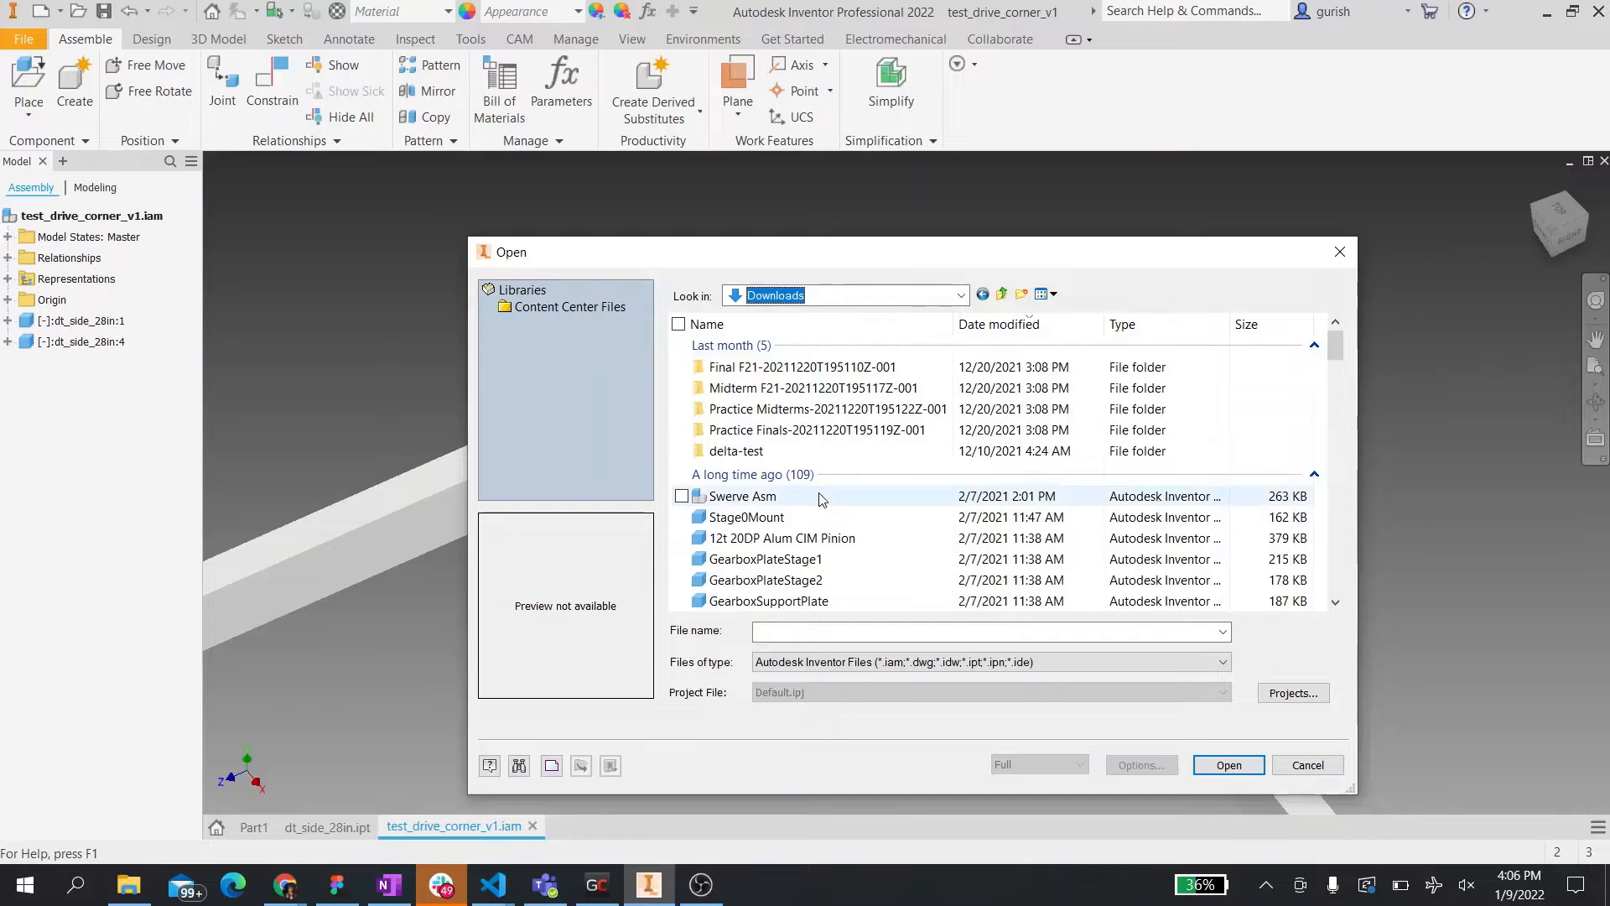
pyautogui.click(820, 498)
pyautogui.click(1228, 765)
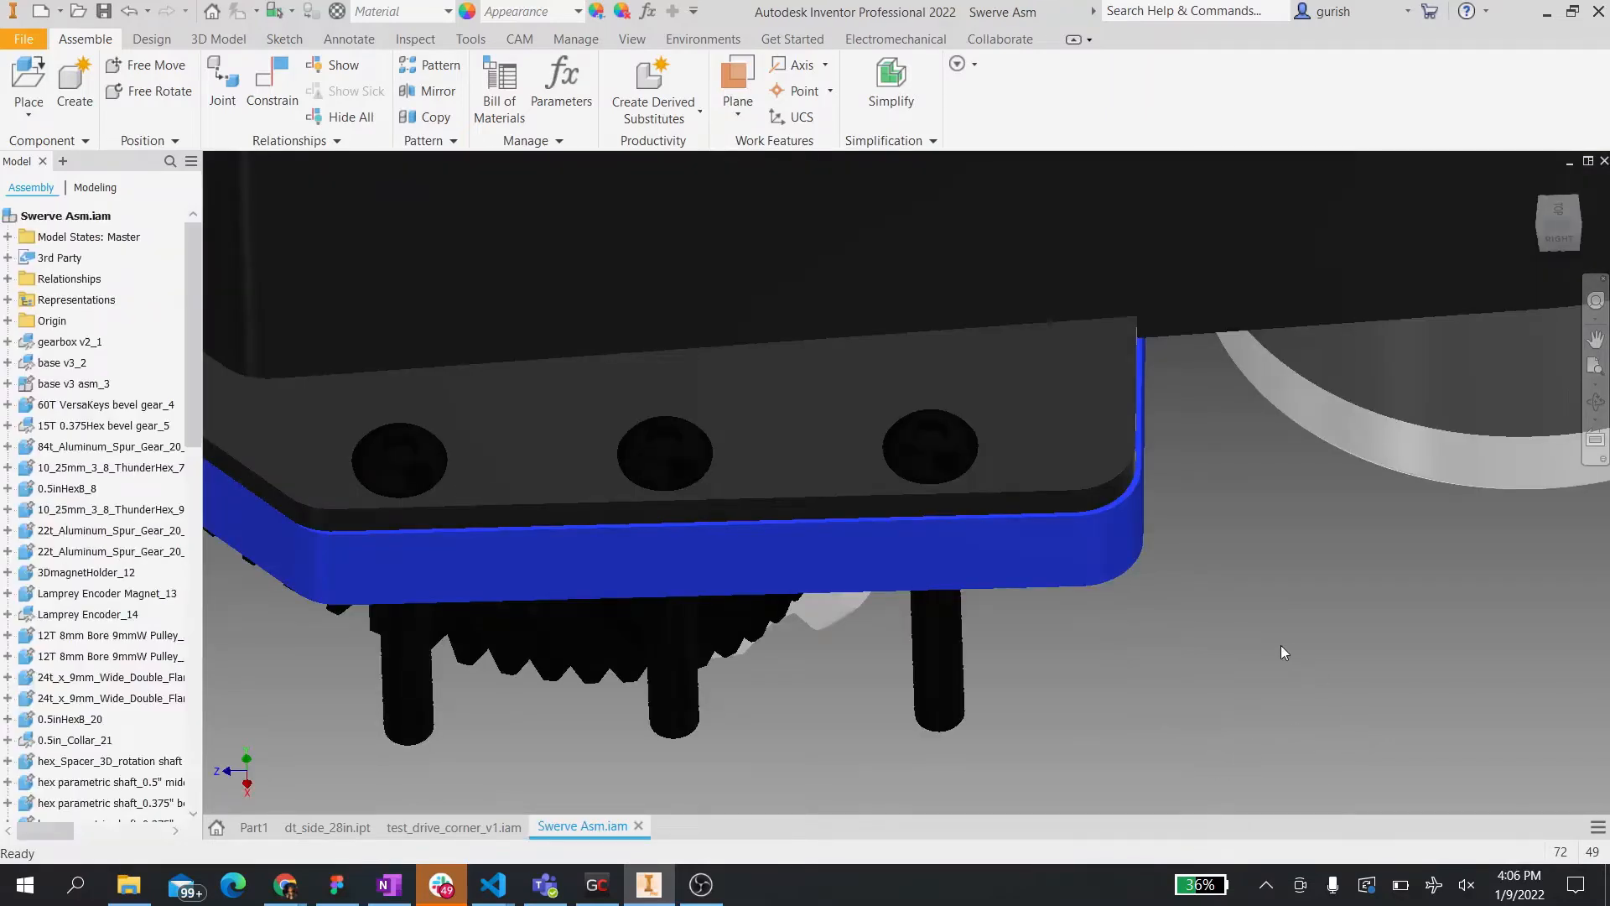
pyautogui.scroll(-5, 1281, 646)
pyautogui.scroll(3, 1281, 645)
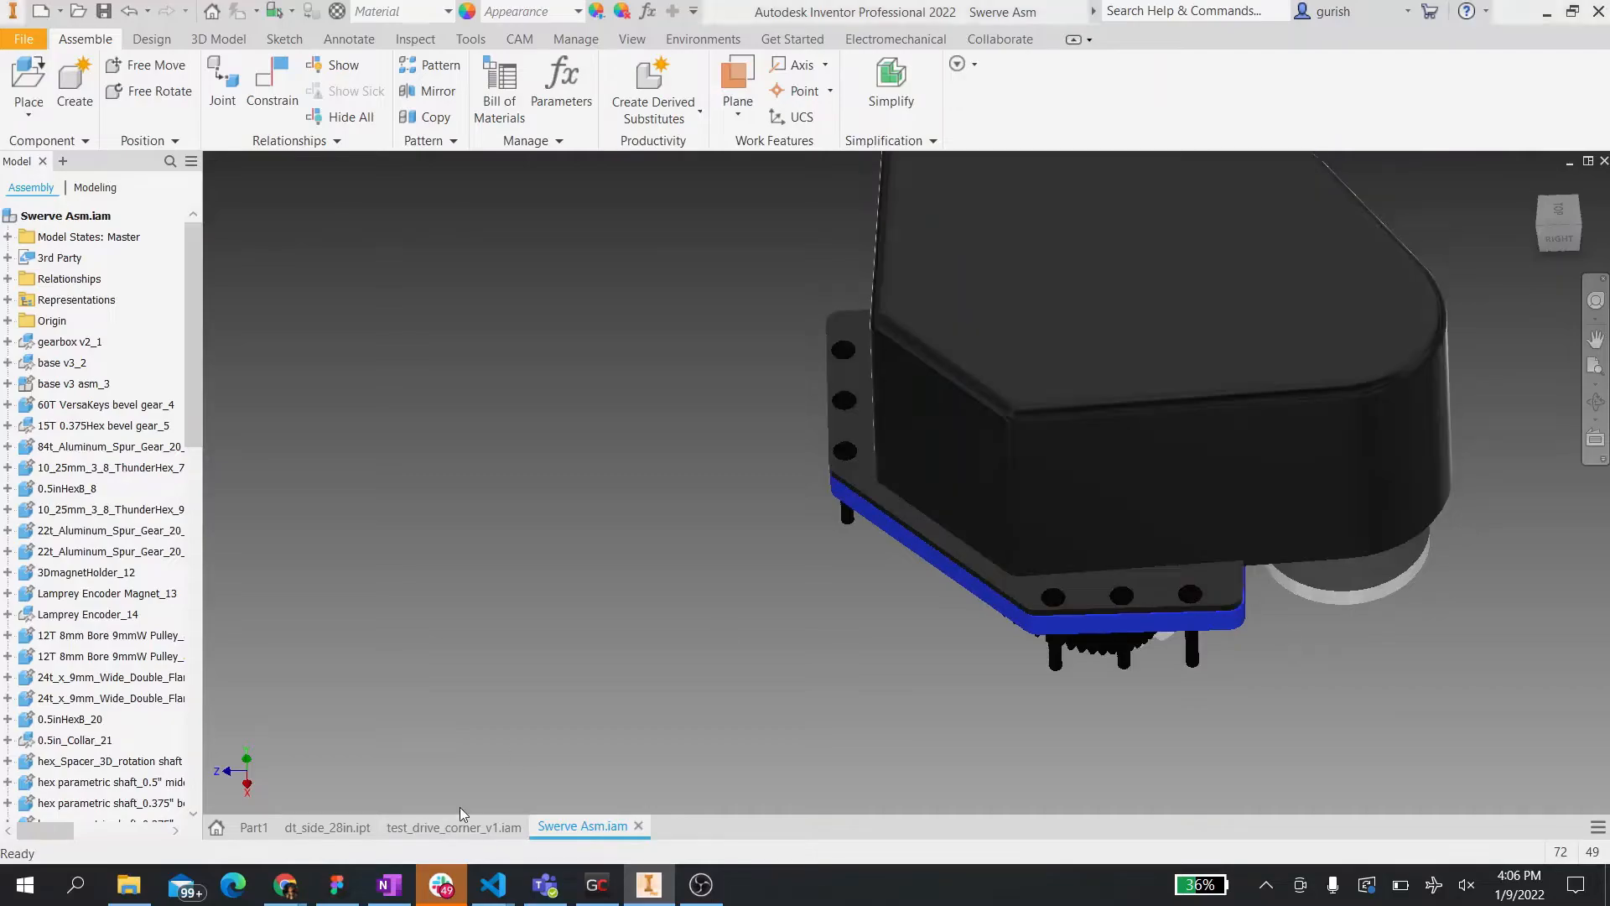
pyautogui.hotkey('alt', 'Tab')
pyautogui.hotkey('alt', 'Tab')
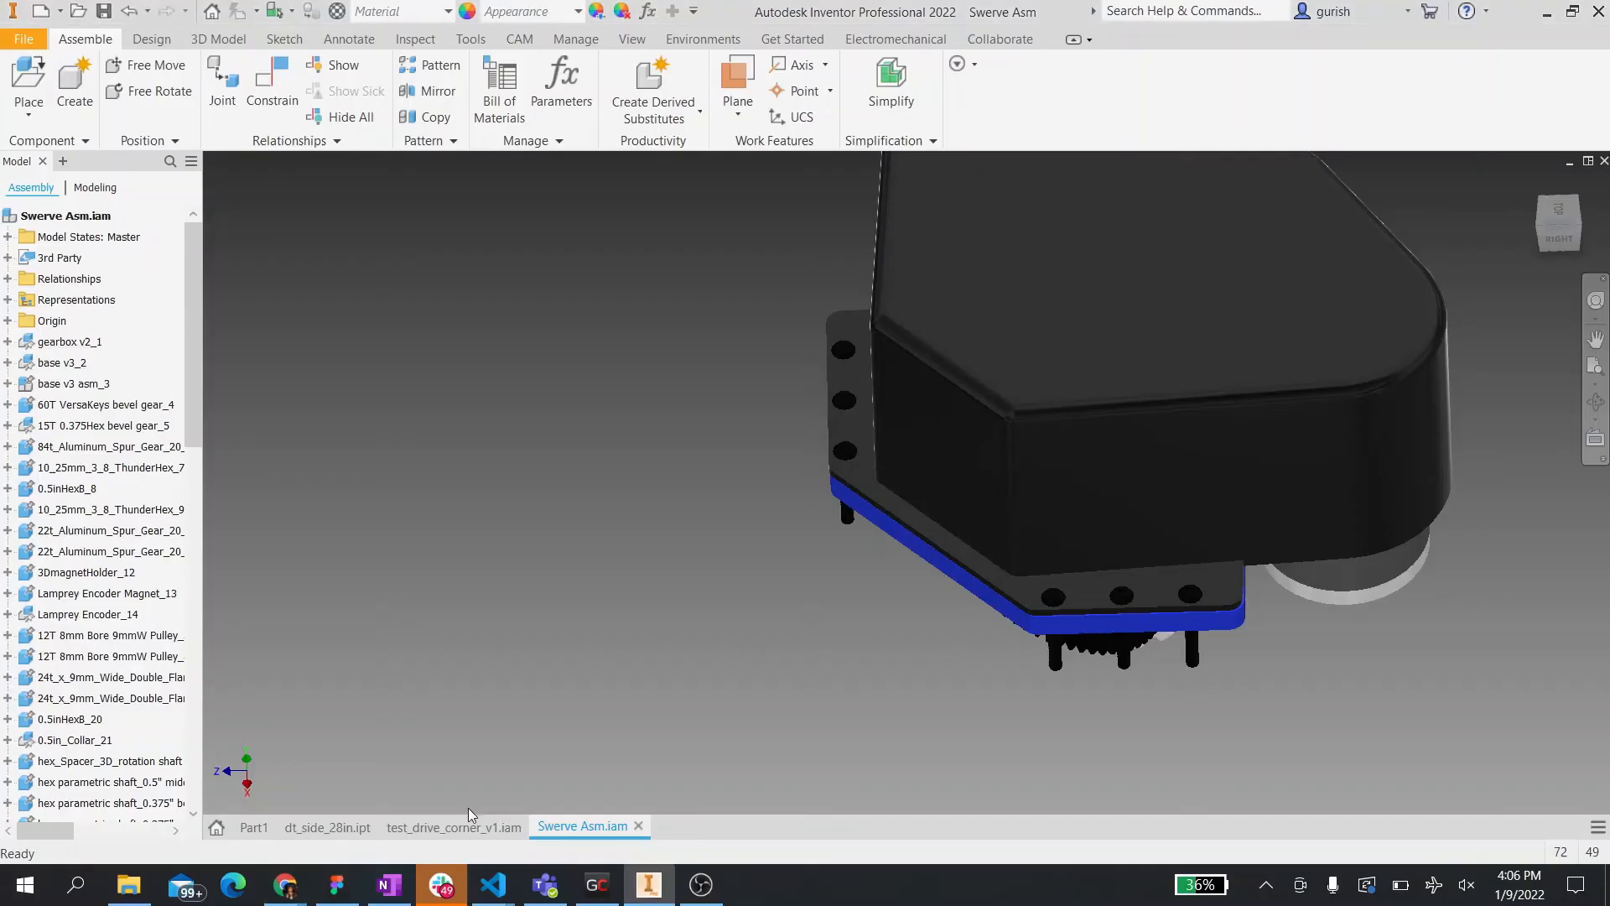
# - Show all file types in Downloads and import SDS MK4 Swerve Module, Falcons, L1.STEP as a converted model
pyautogui.click(40, 37)
pyautogui.click(79, 174)
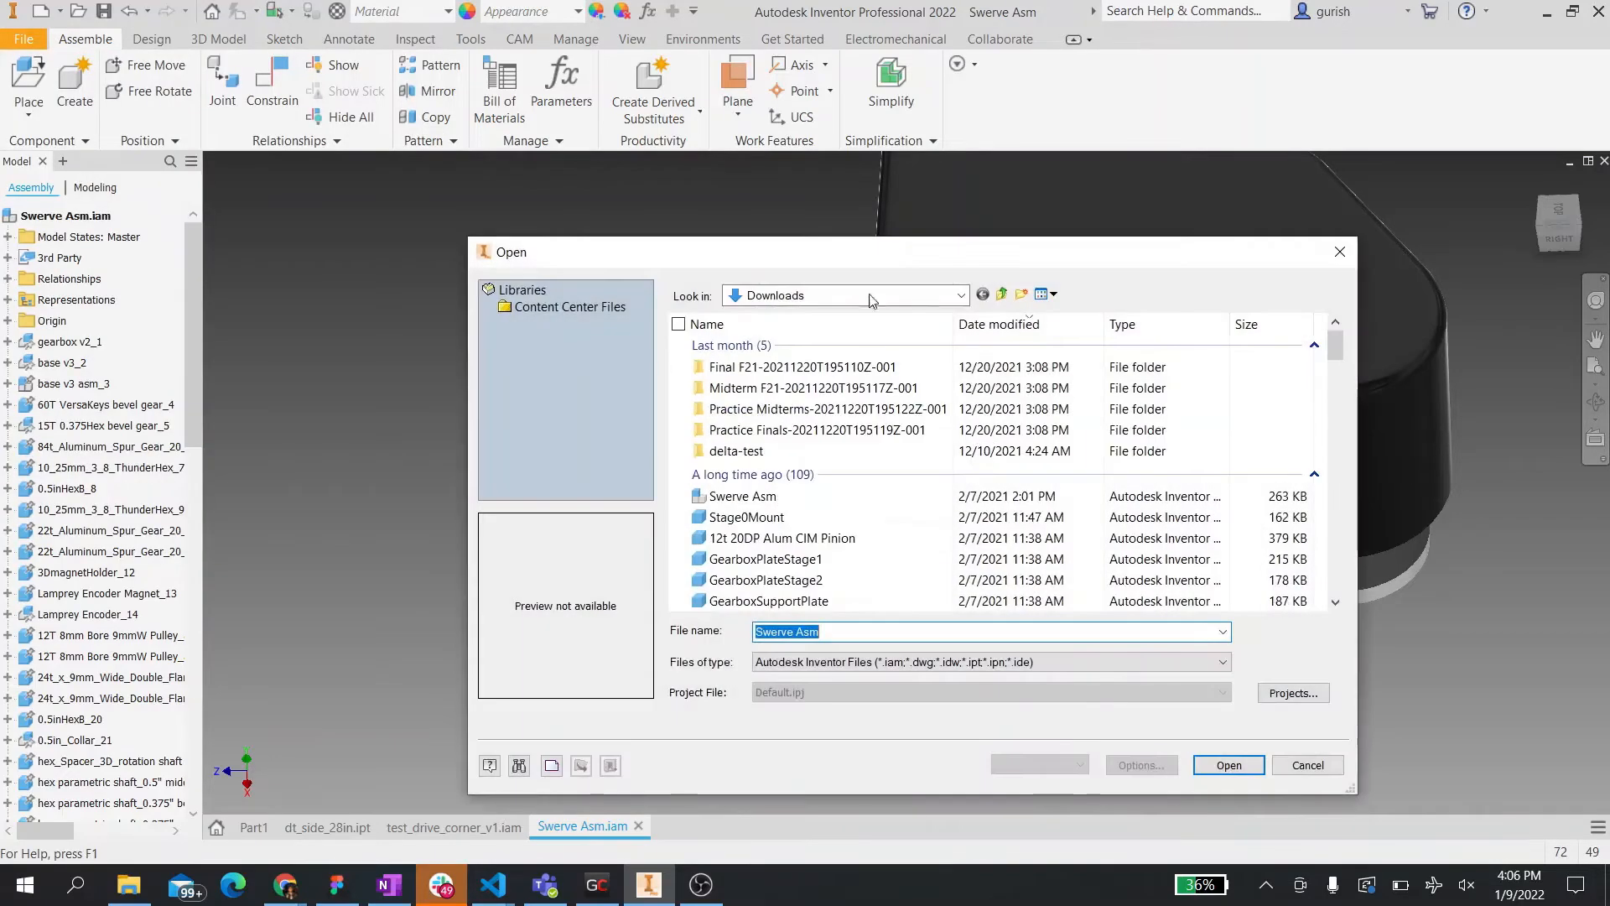
pyautogui.click(872, 662)
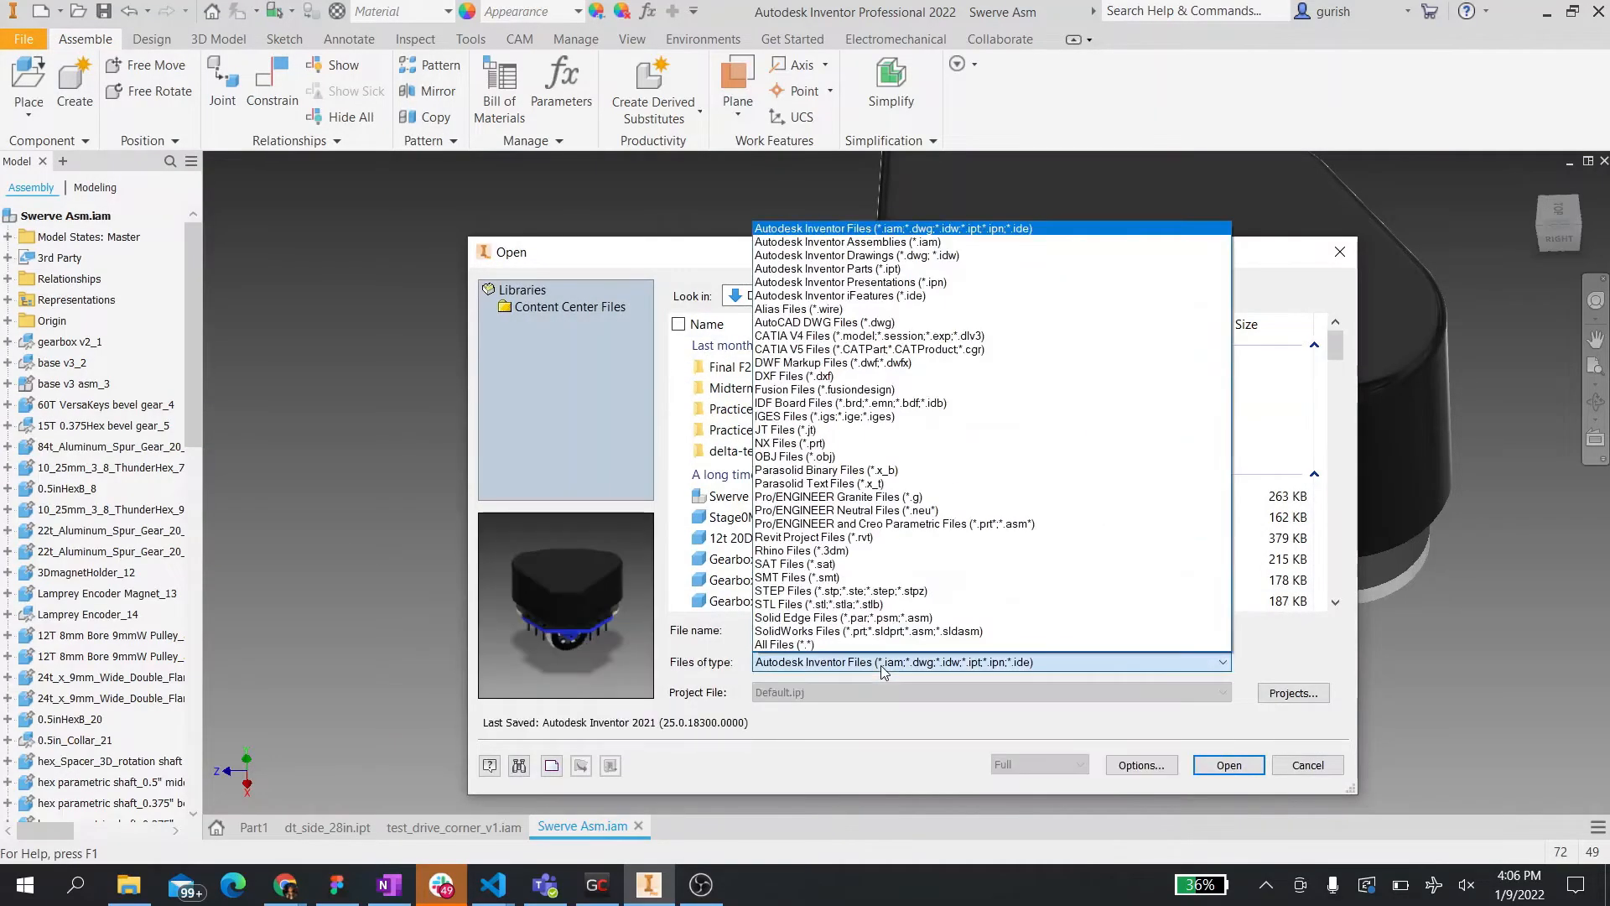
pyautogui.click(864, 644)
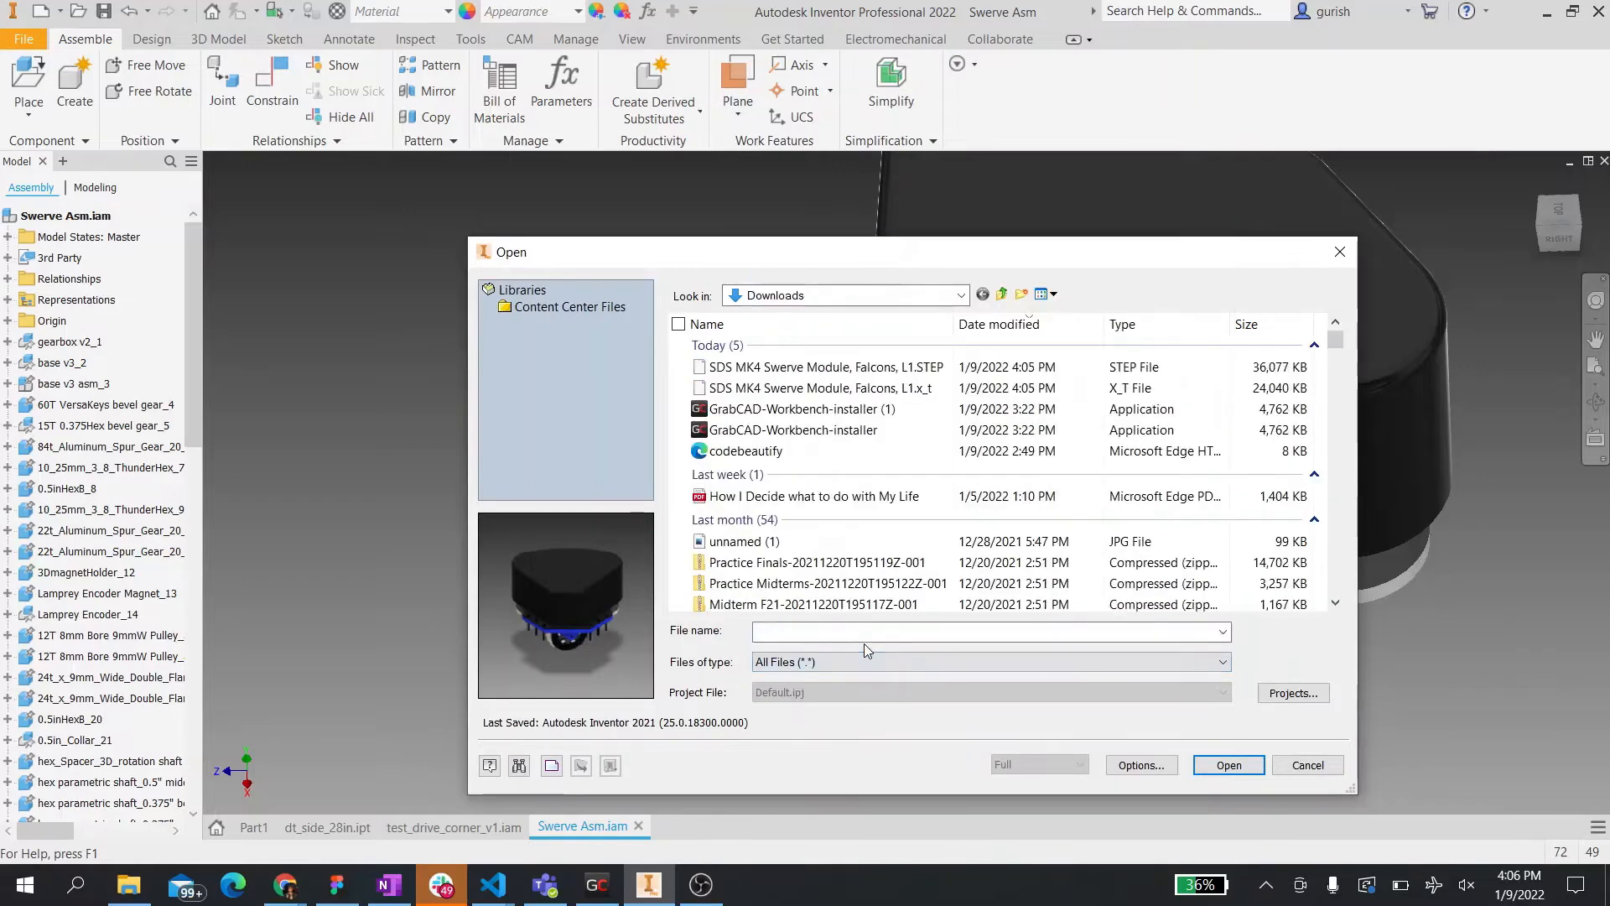
pyautogui.click(855, 369)
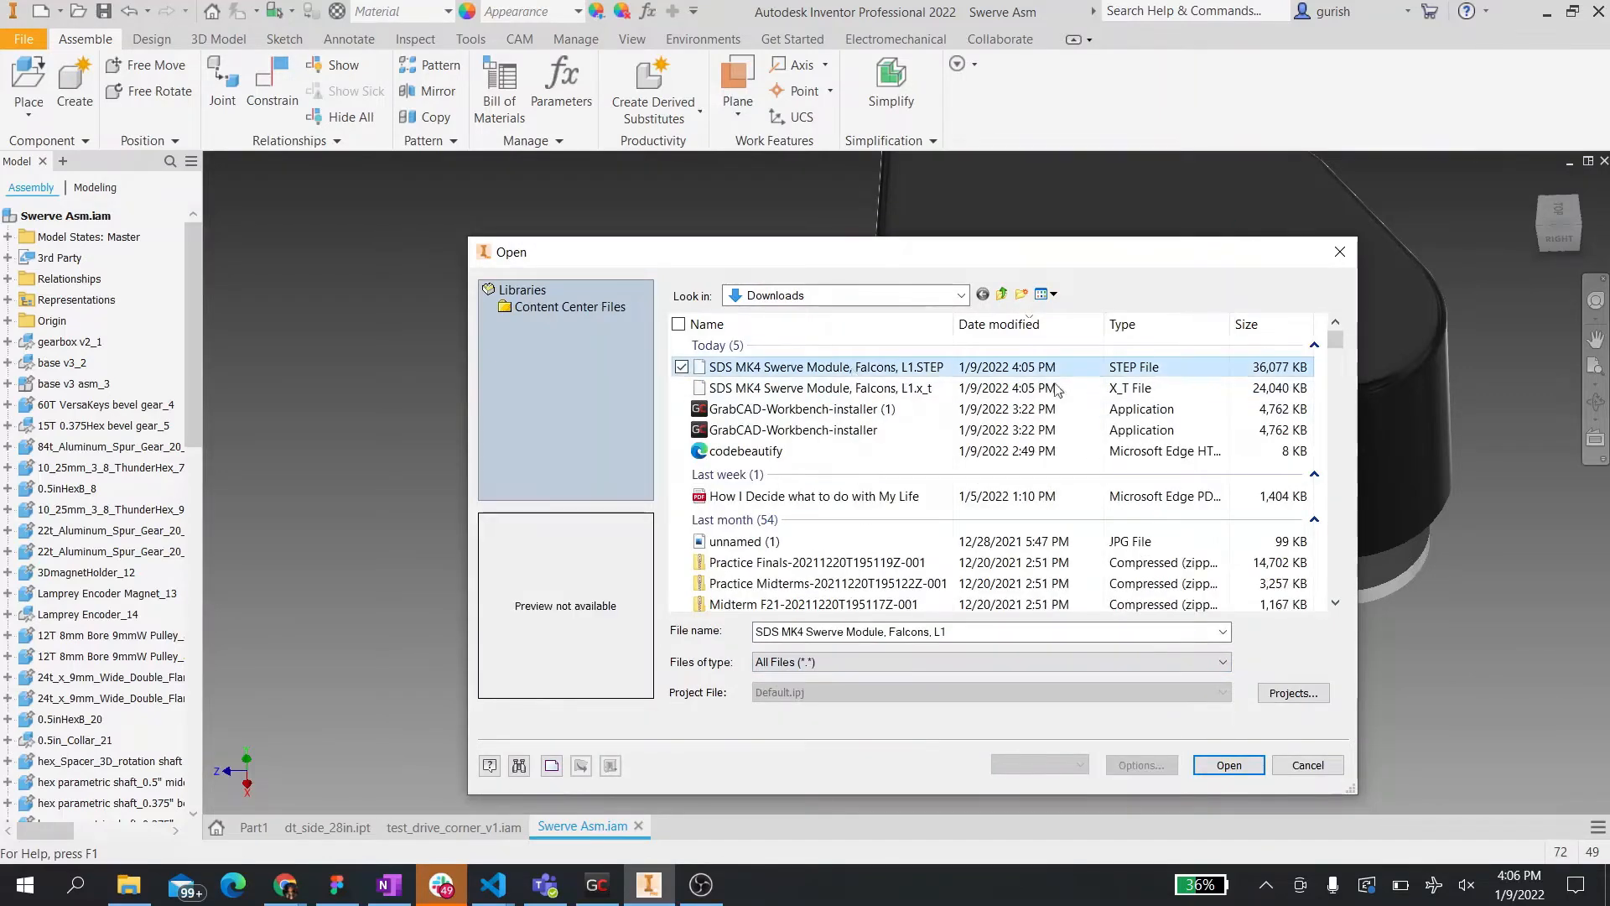
pyautogui.click(1228, 765)
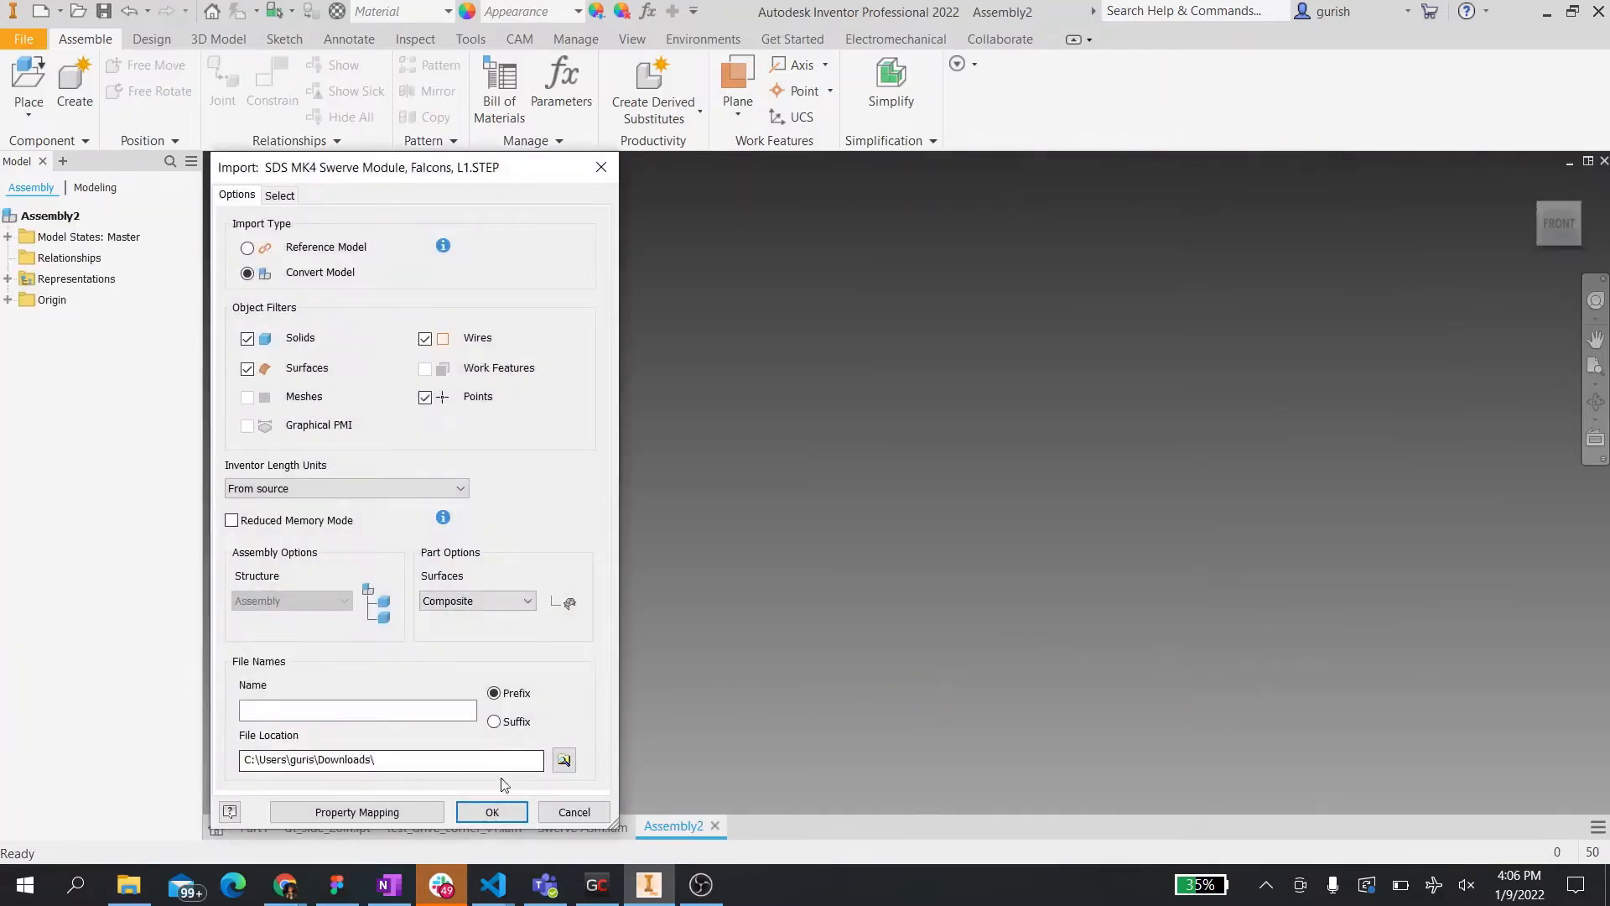
pyautogui.click(495, 810)
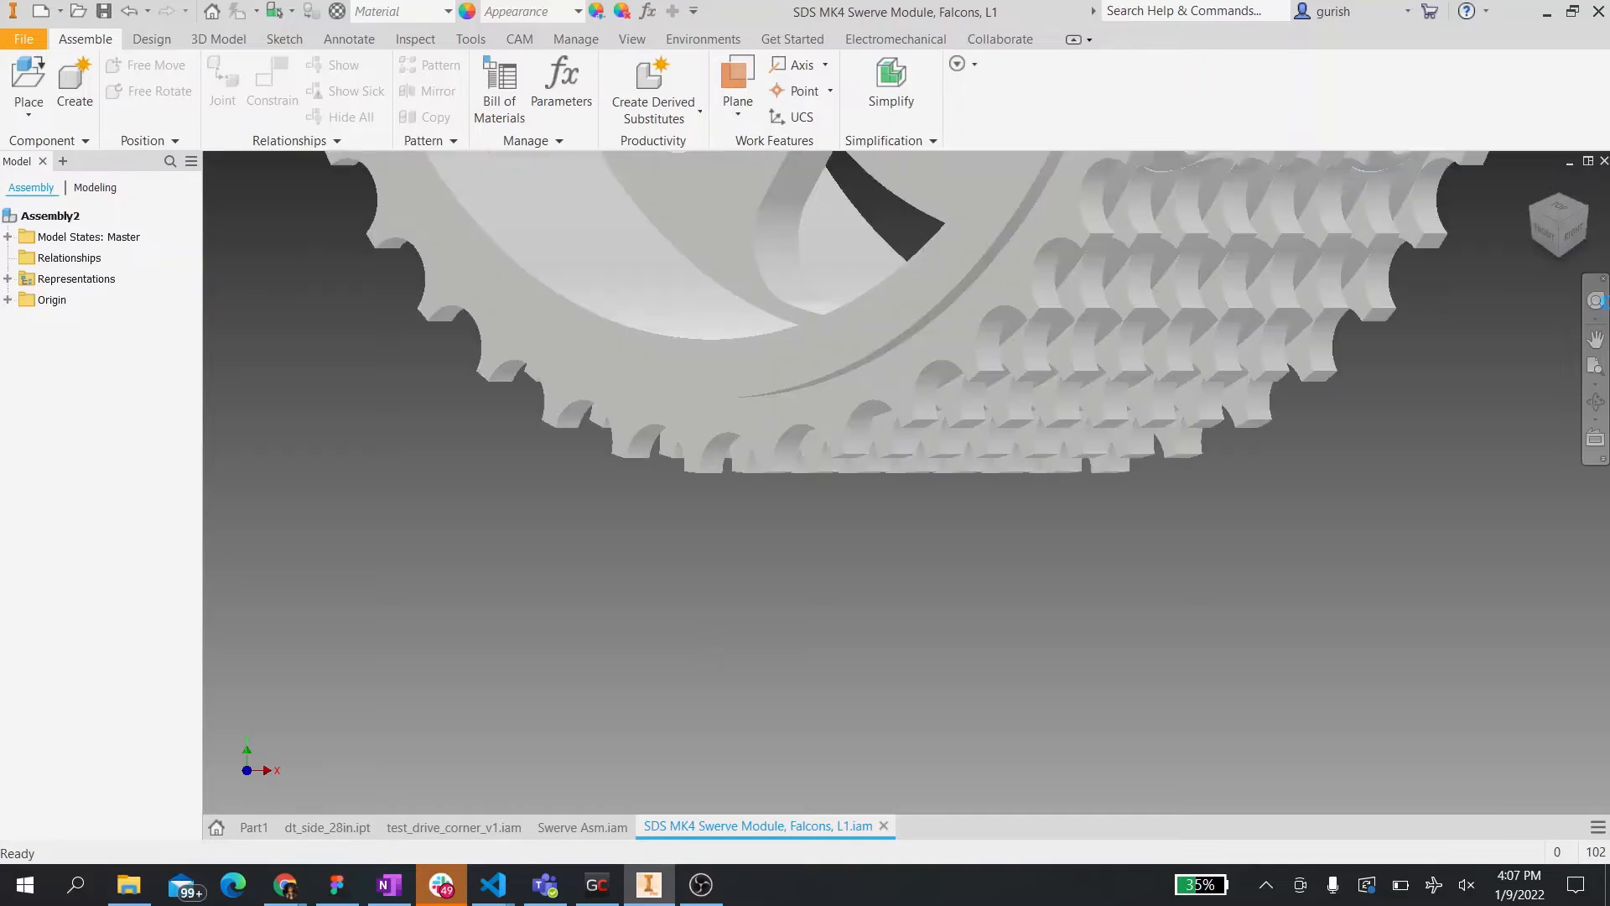
pyautogui.click(1562, 241)
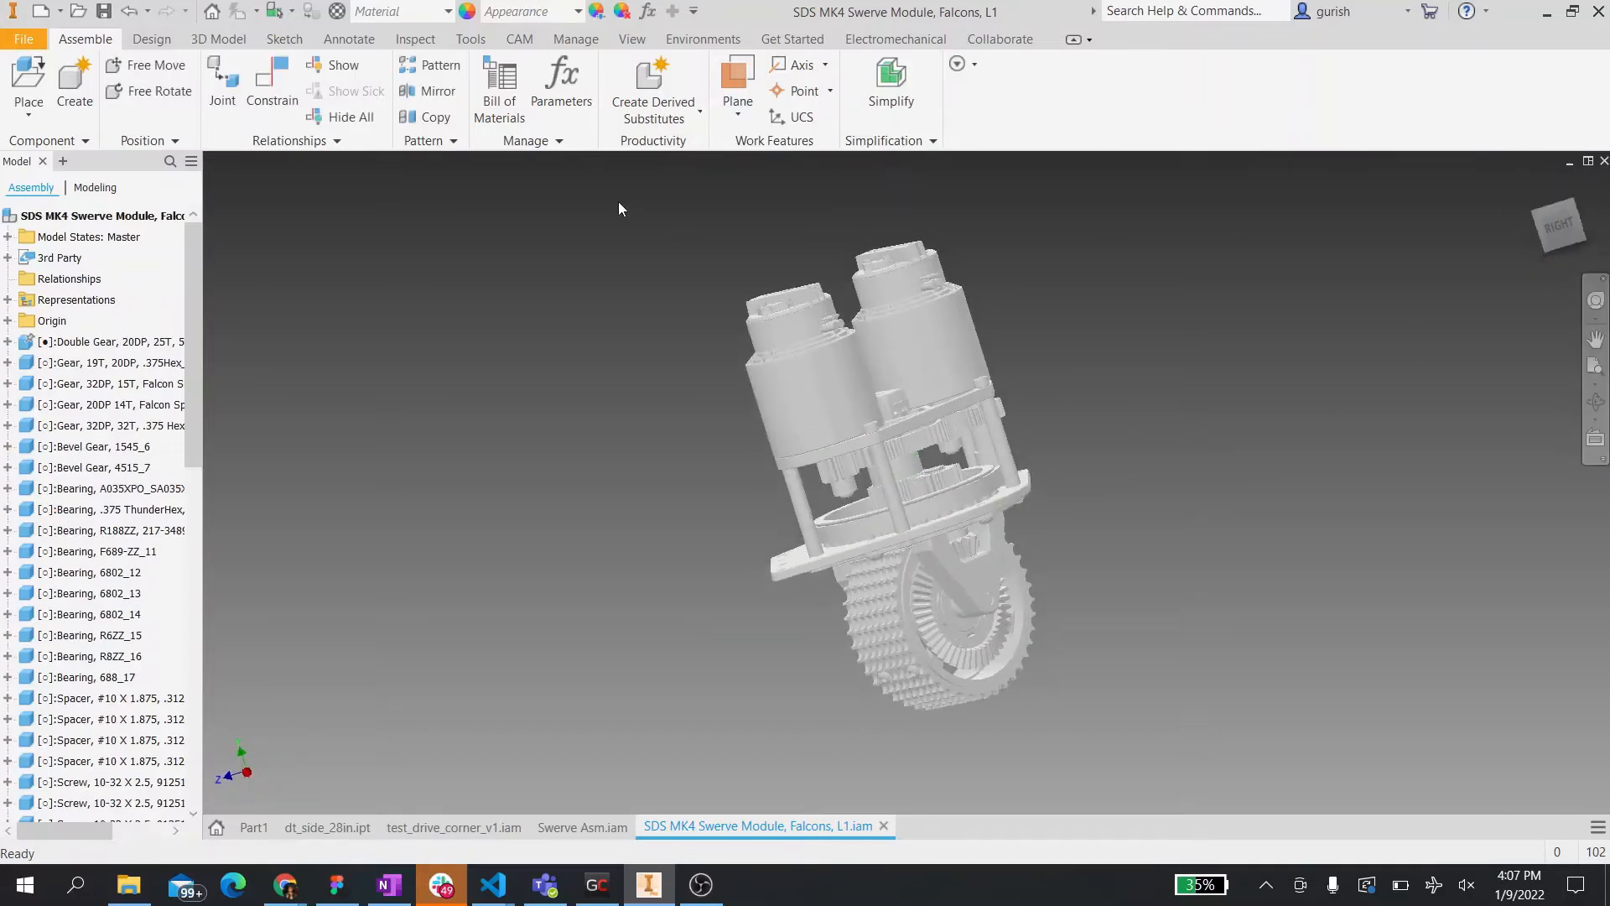
# - Start Pack and Go for the imported swerve module assembly, saving it together with all its dependent files
pyautogui.click(22, 41)
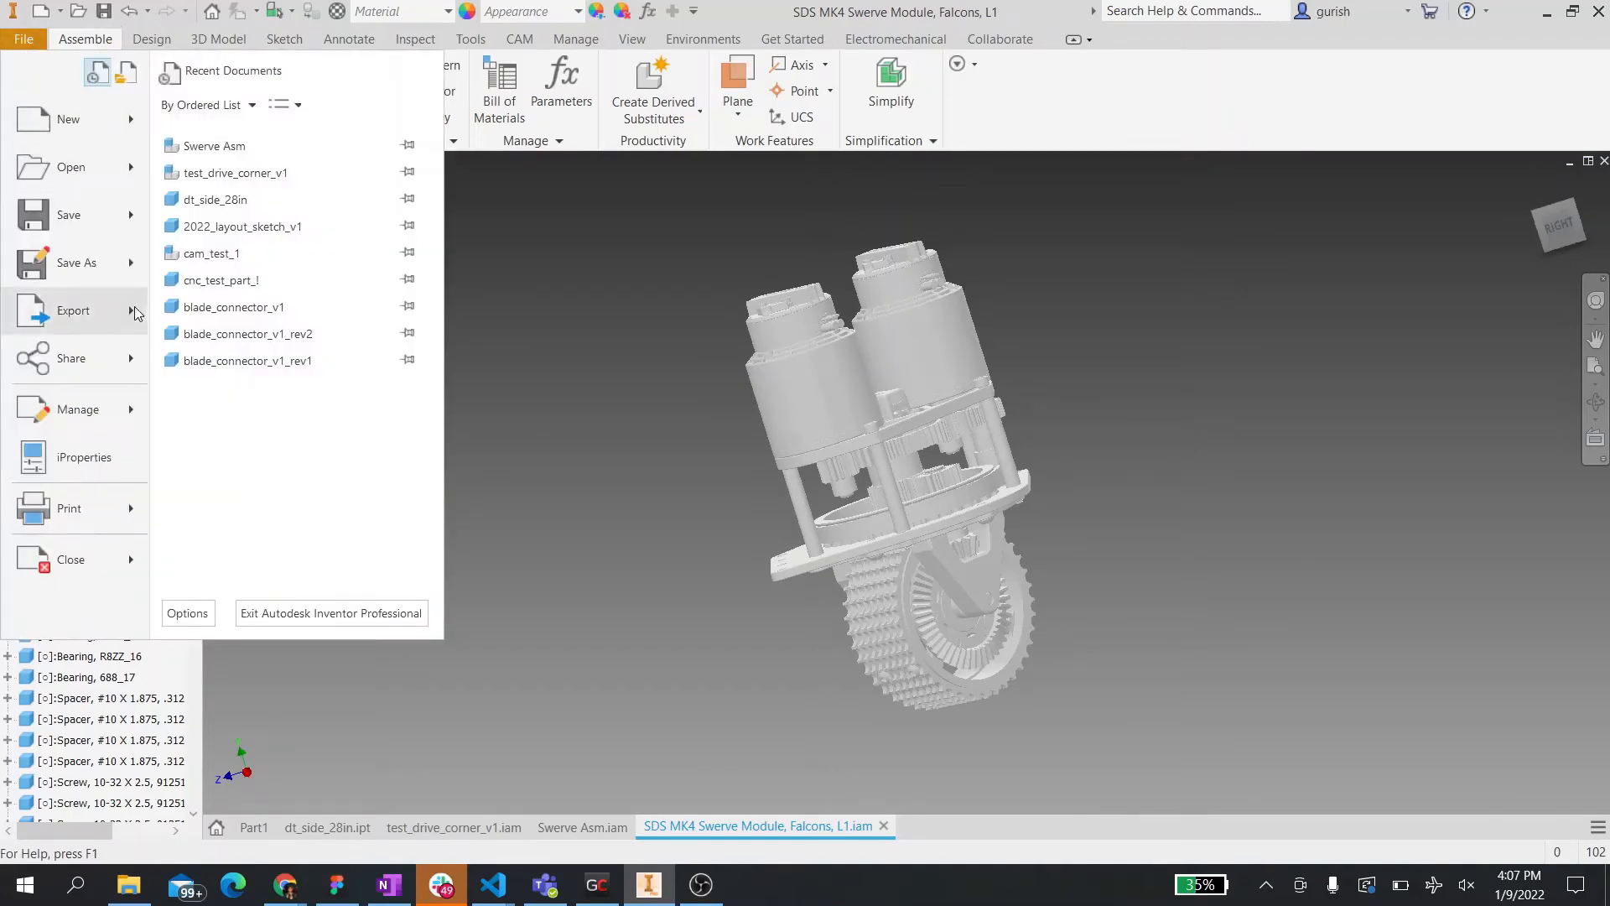
pyautogui.moveTo(136, 313)
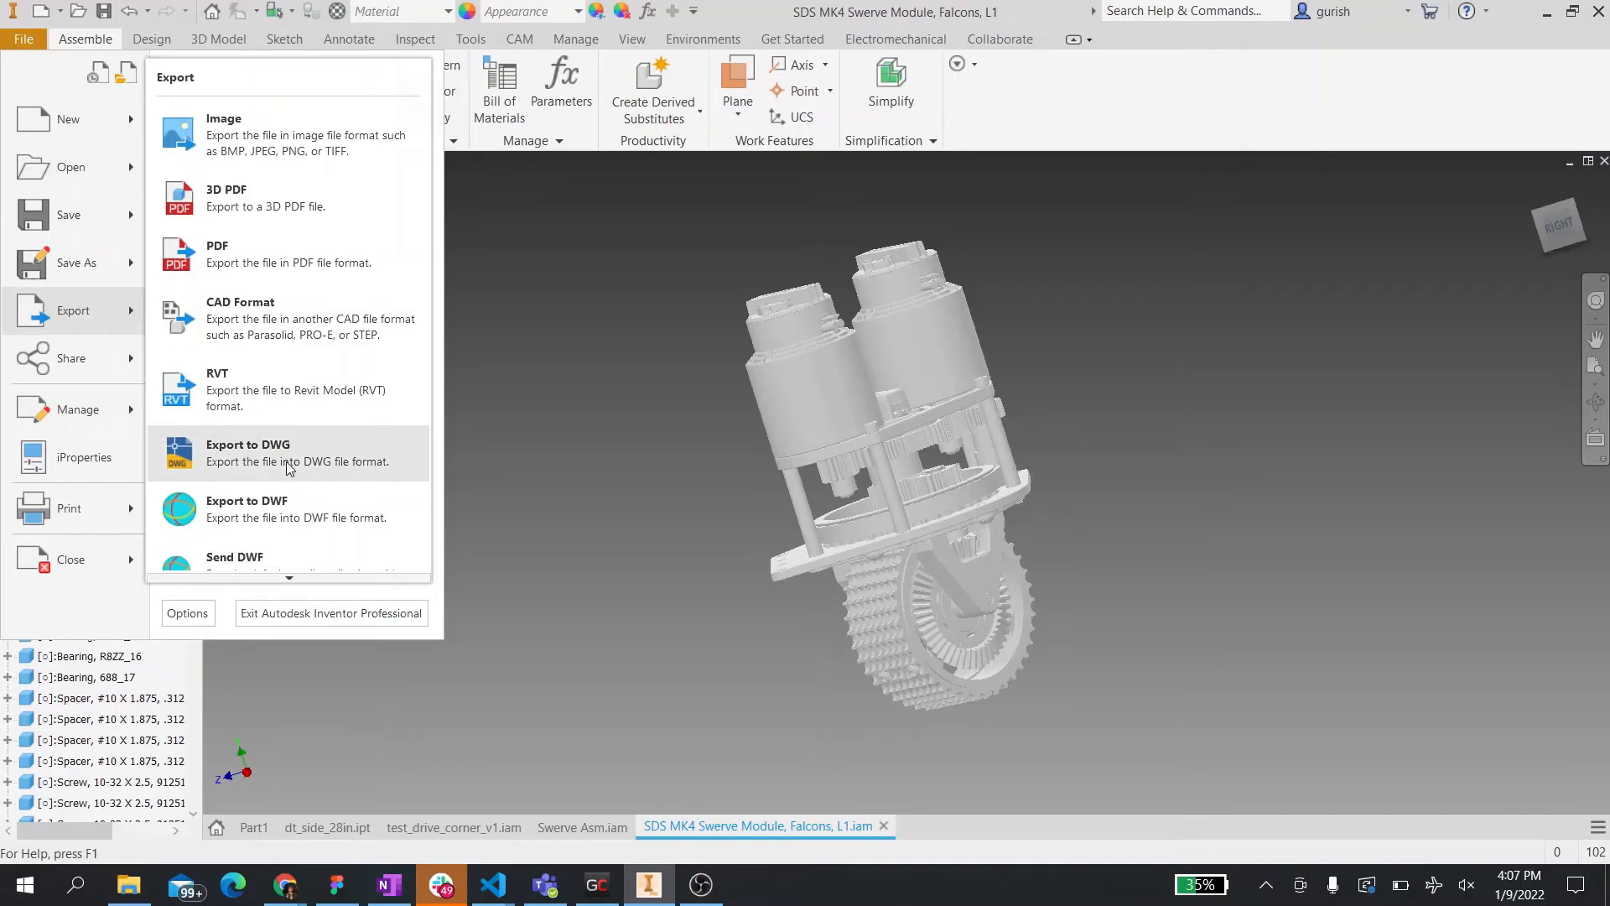
pyautogui.scroll(-1, 285, 478)
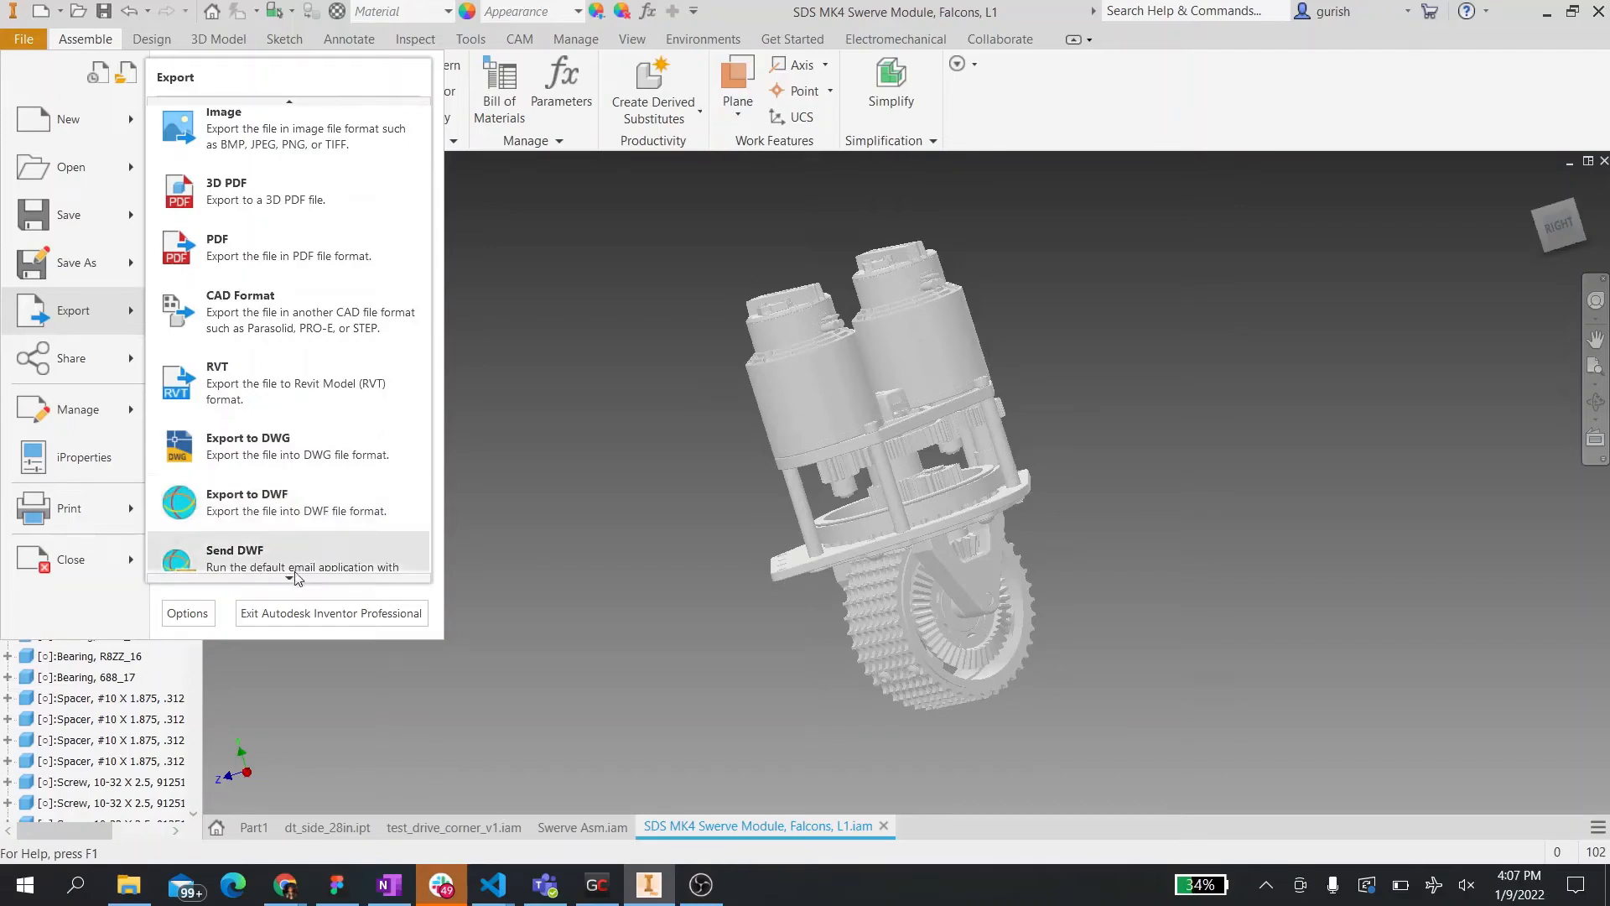
pyautogui.scroll(-1, 298, 577)
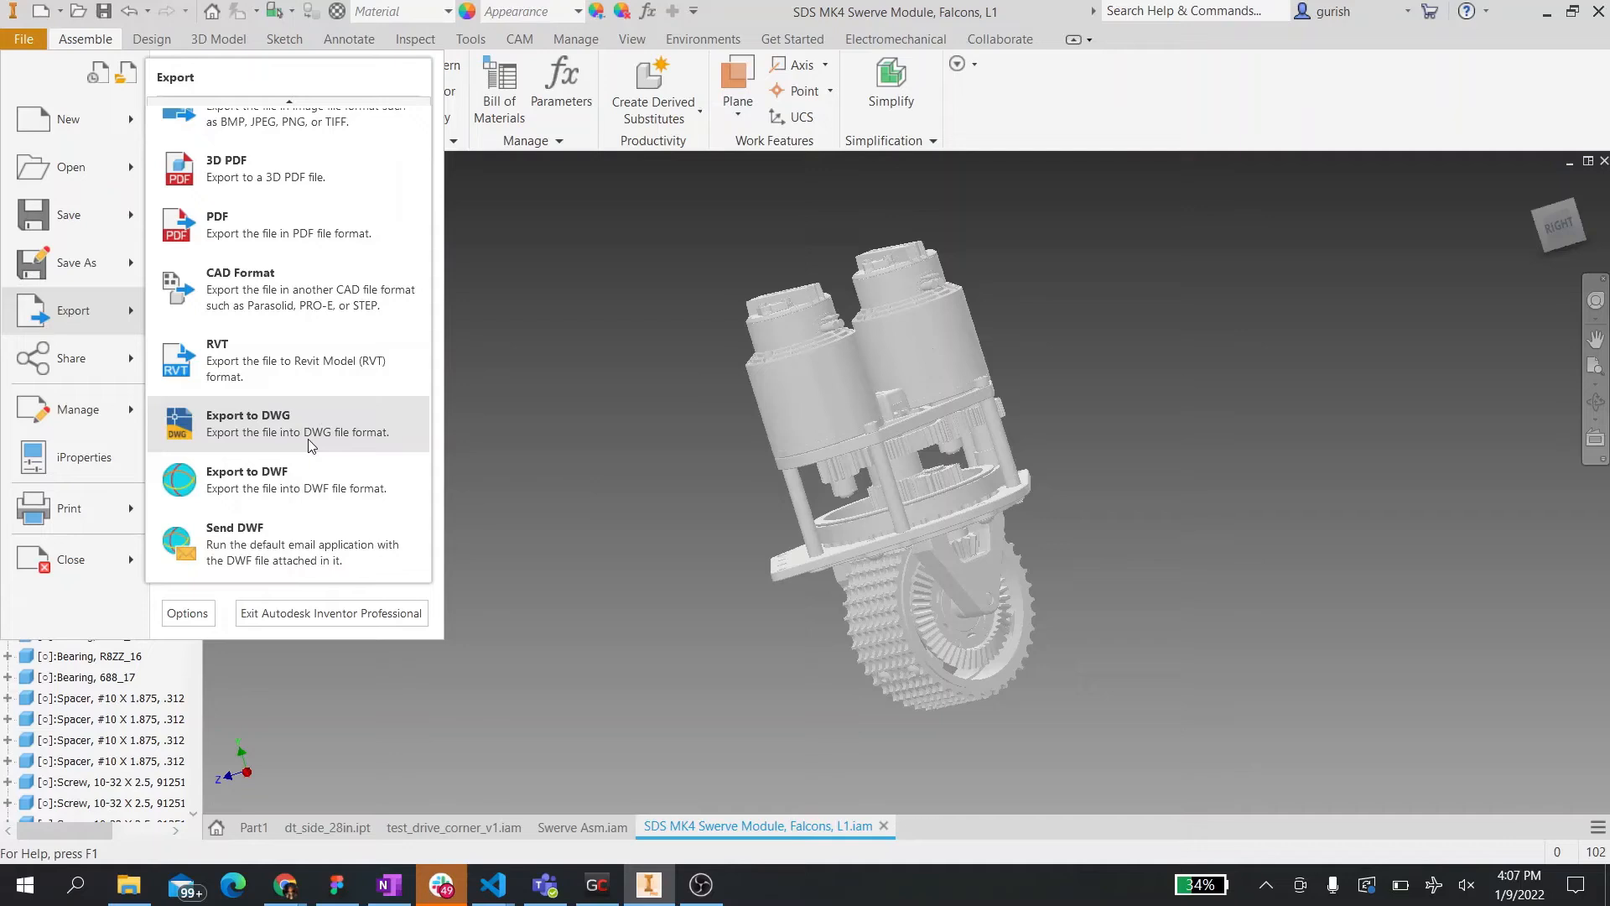
pyautogui.scroll(1, 265, 122)
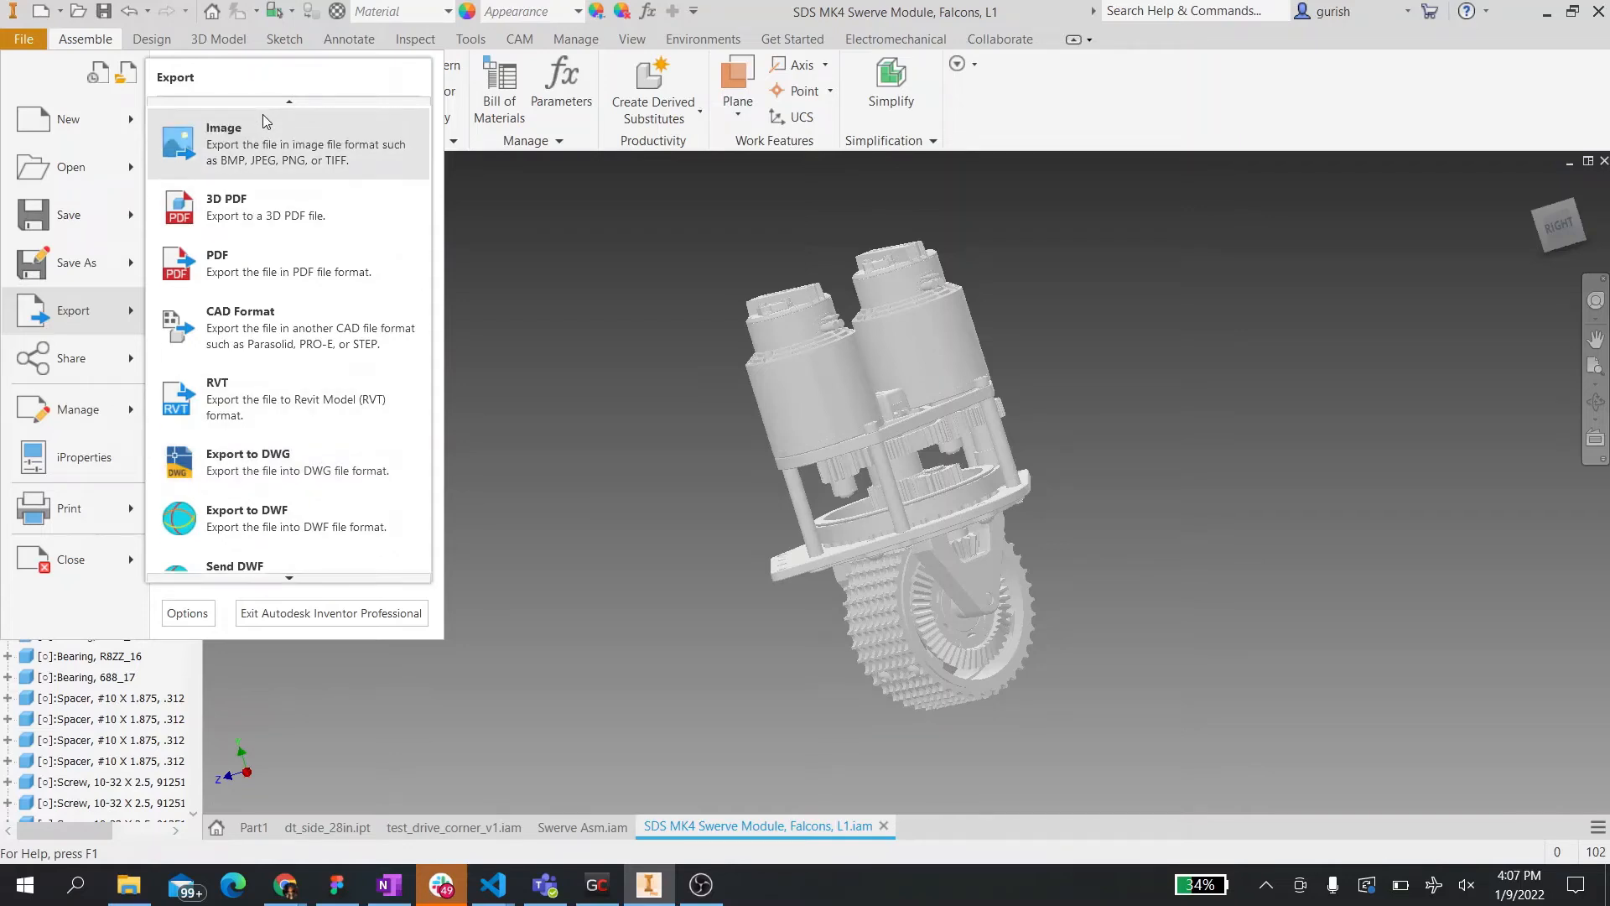
pyautogui.moveTo(130, 281)
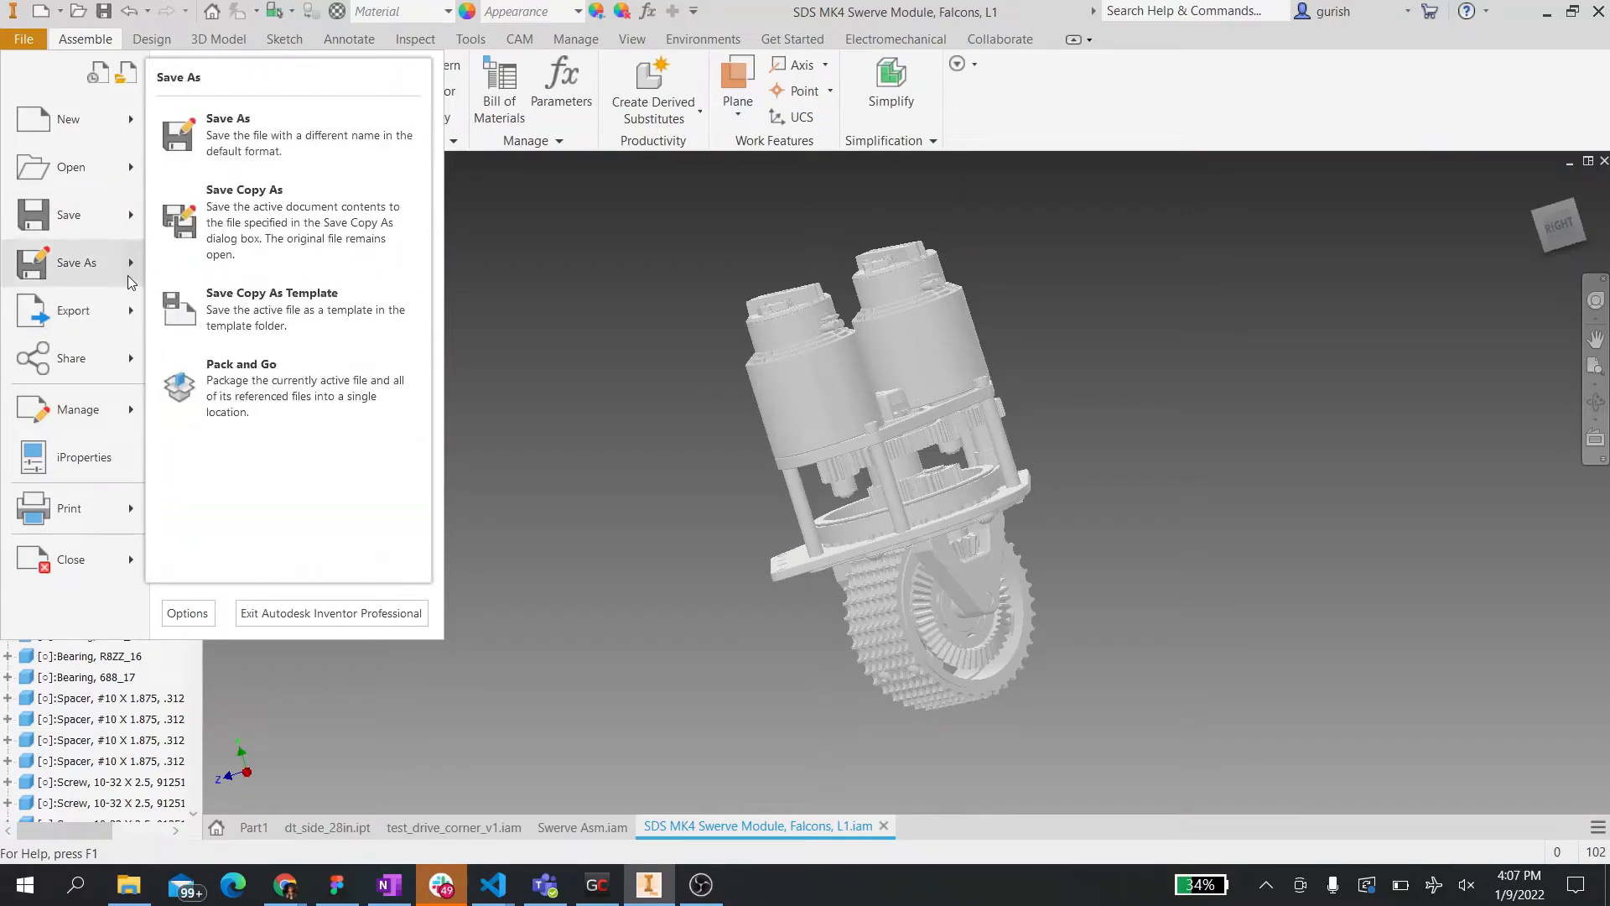
pyautogui.click(275, 378)
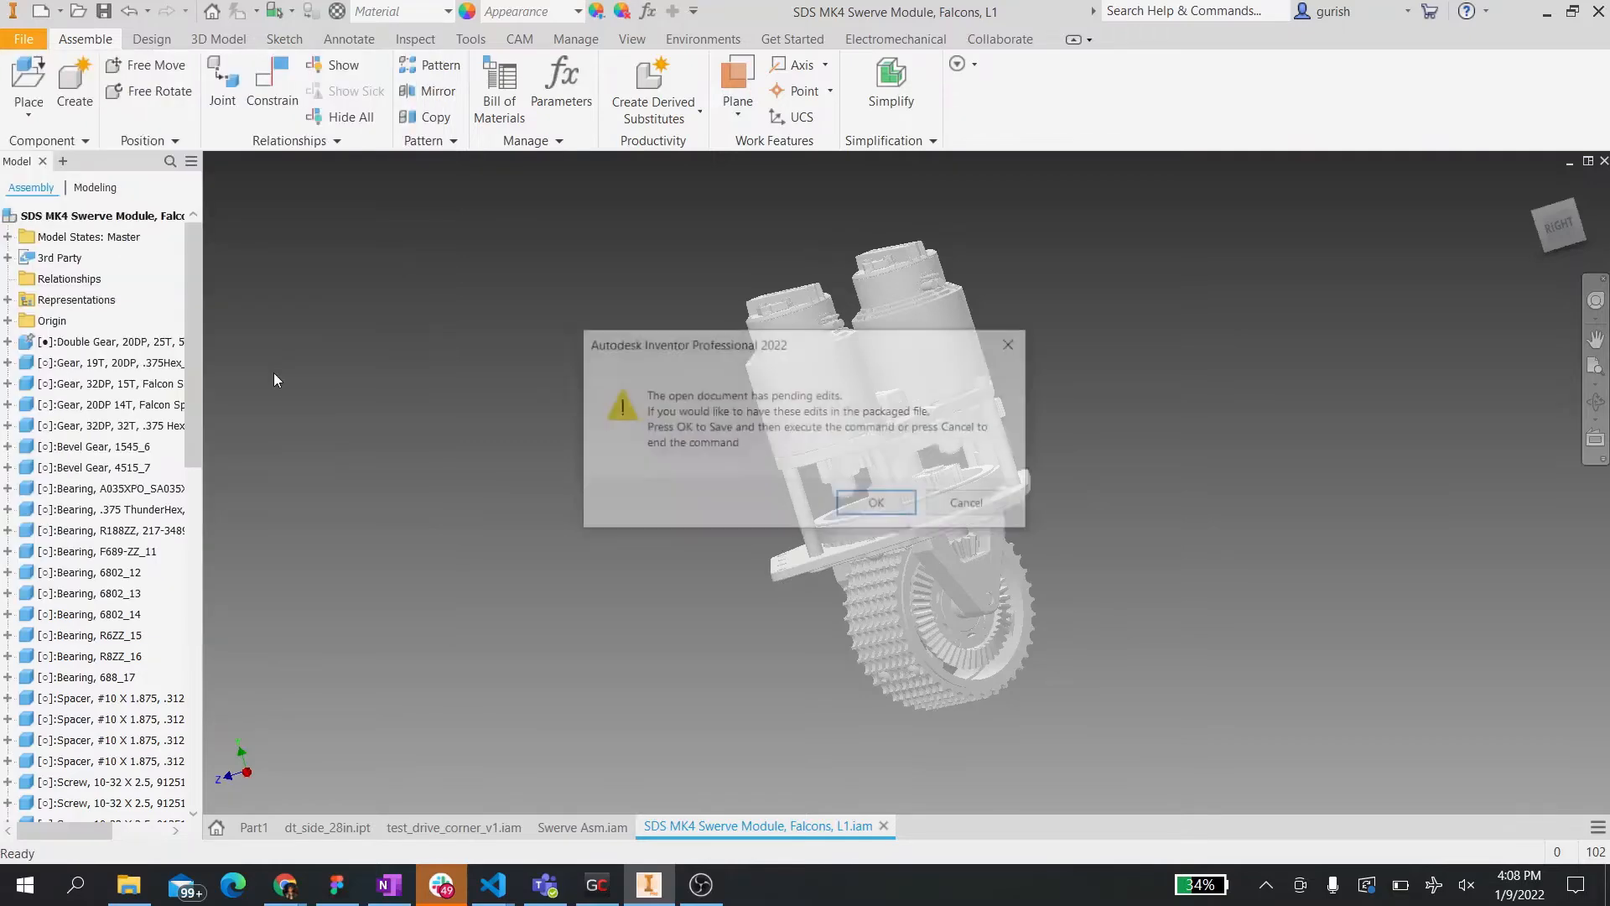
pyautogui.click(878, 505)
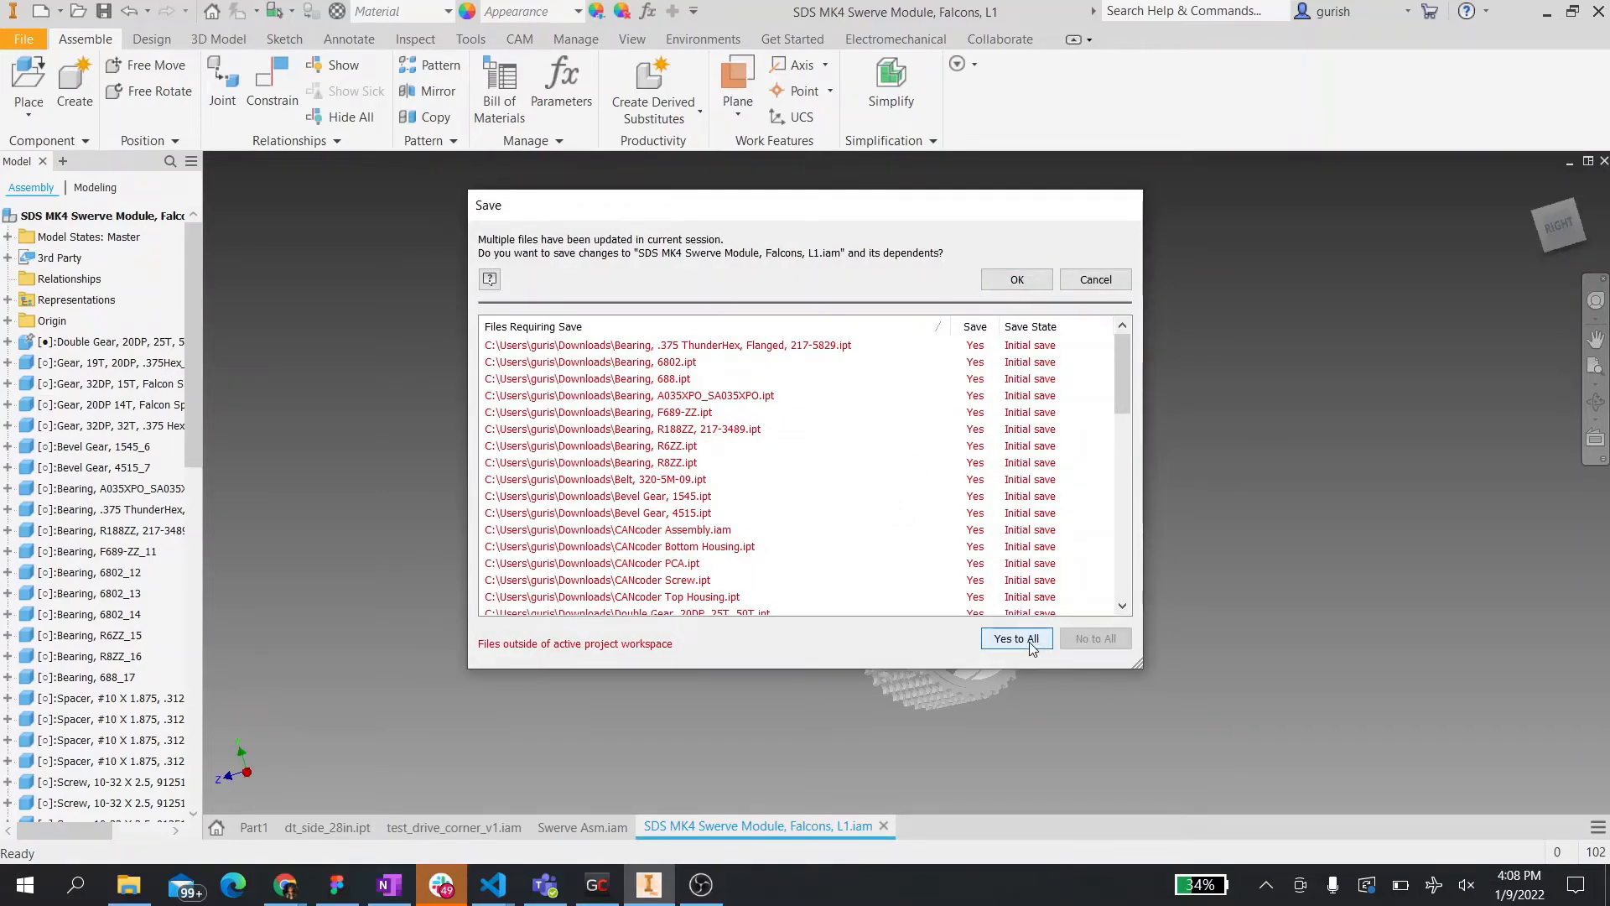
pyautogui.click(1016, 272)
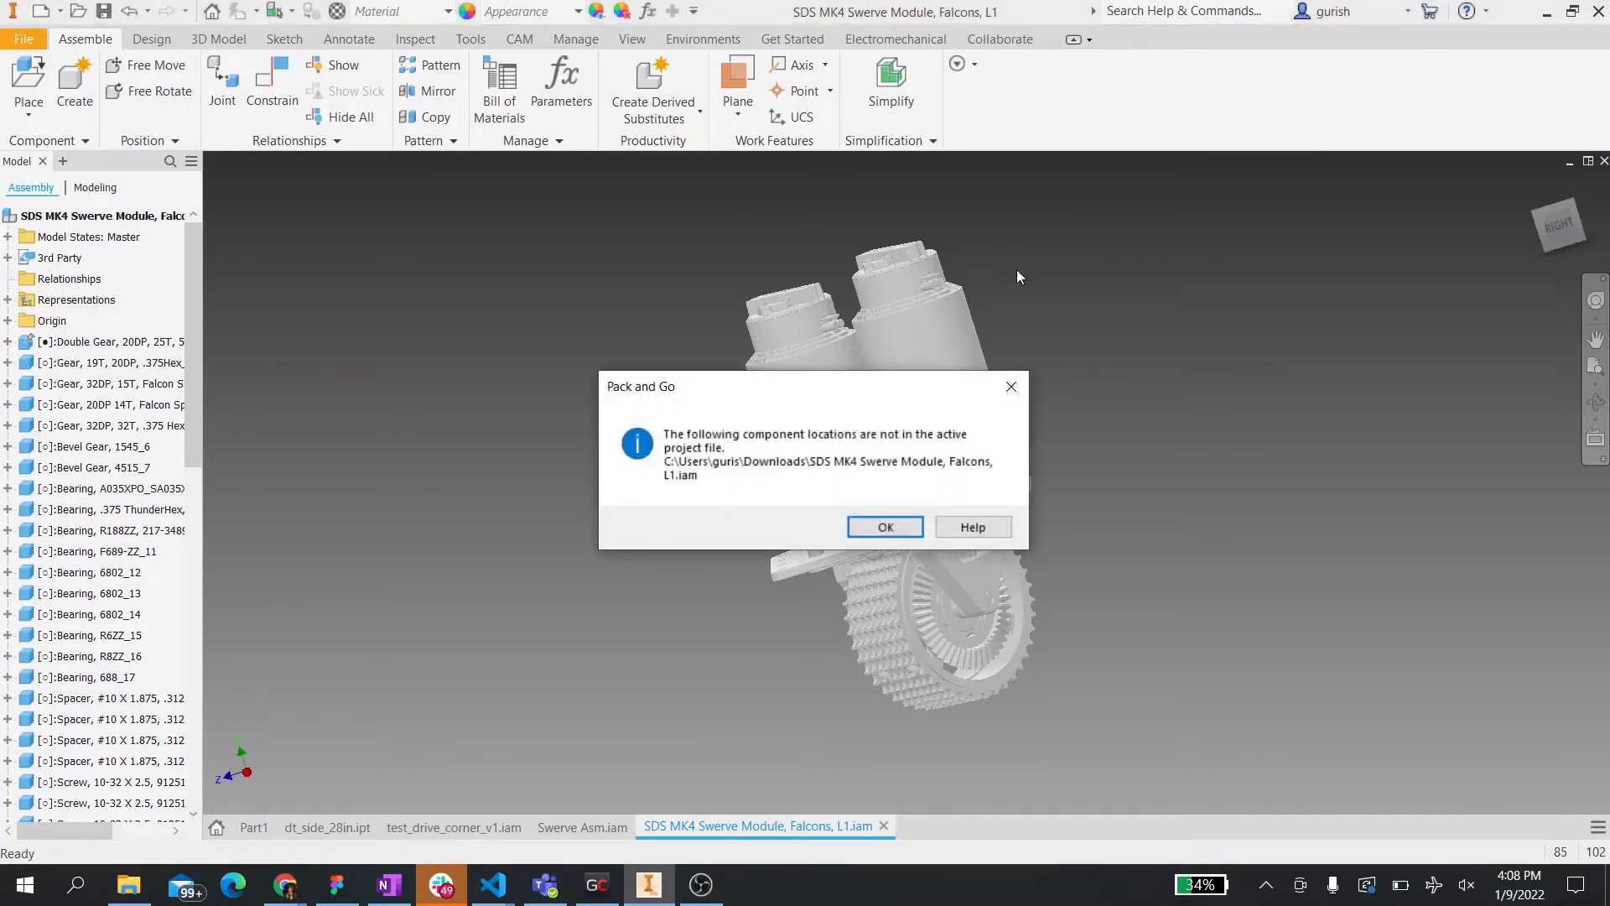
# - Find the assembly's referenced files and package them with linked files to a single path in the Makeathon folder
pyautogui.click(887, 528)
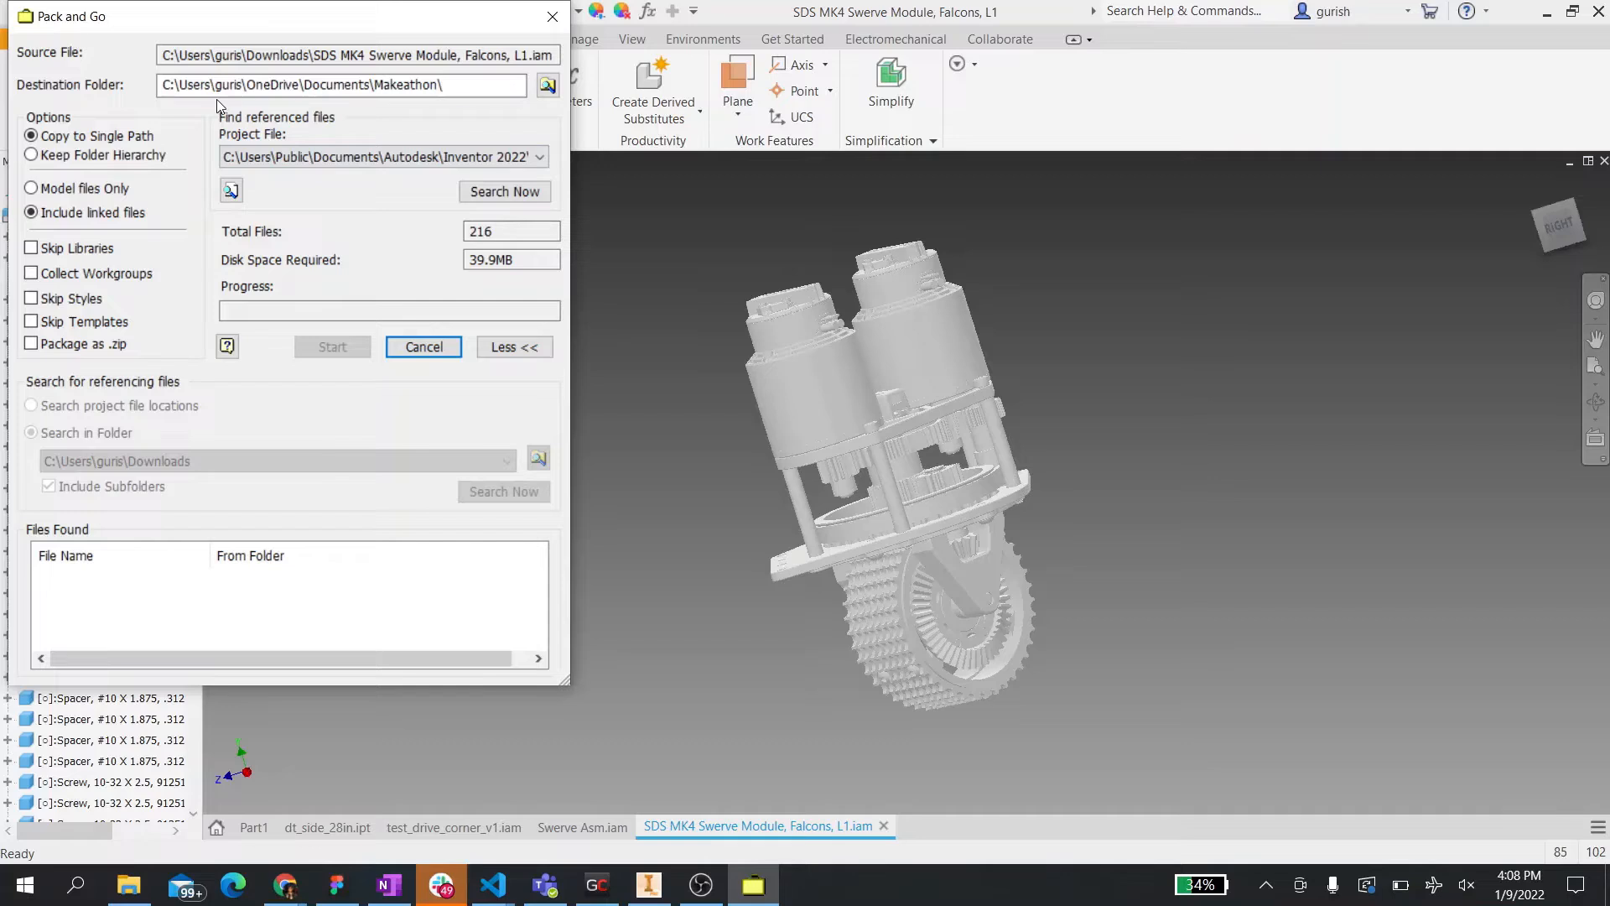
pyautogui.click(477, 194)
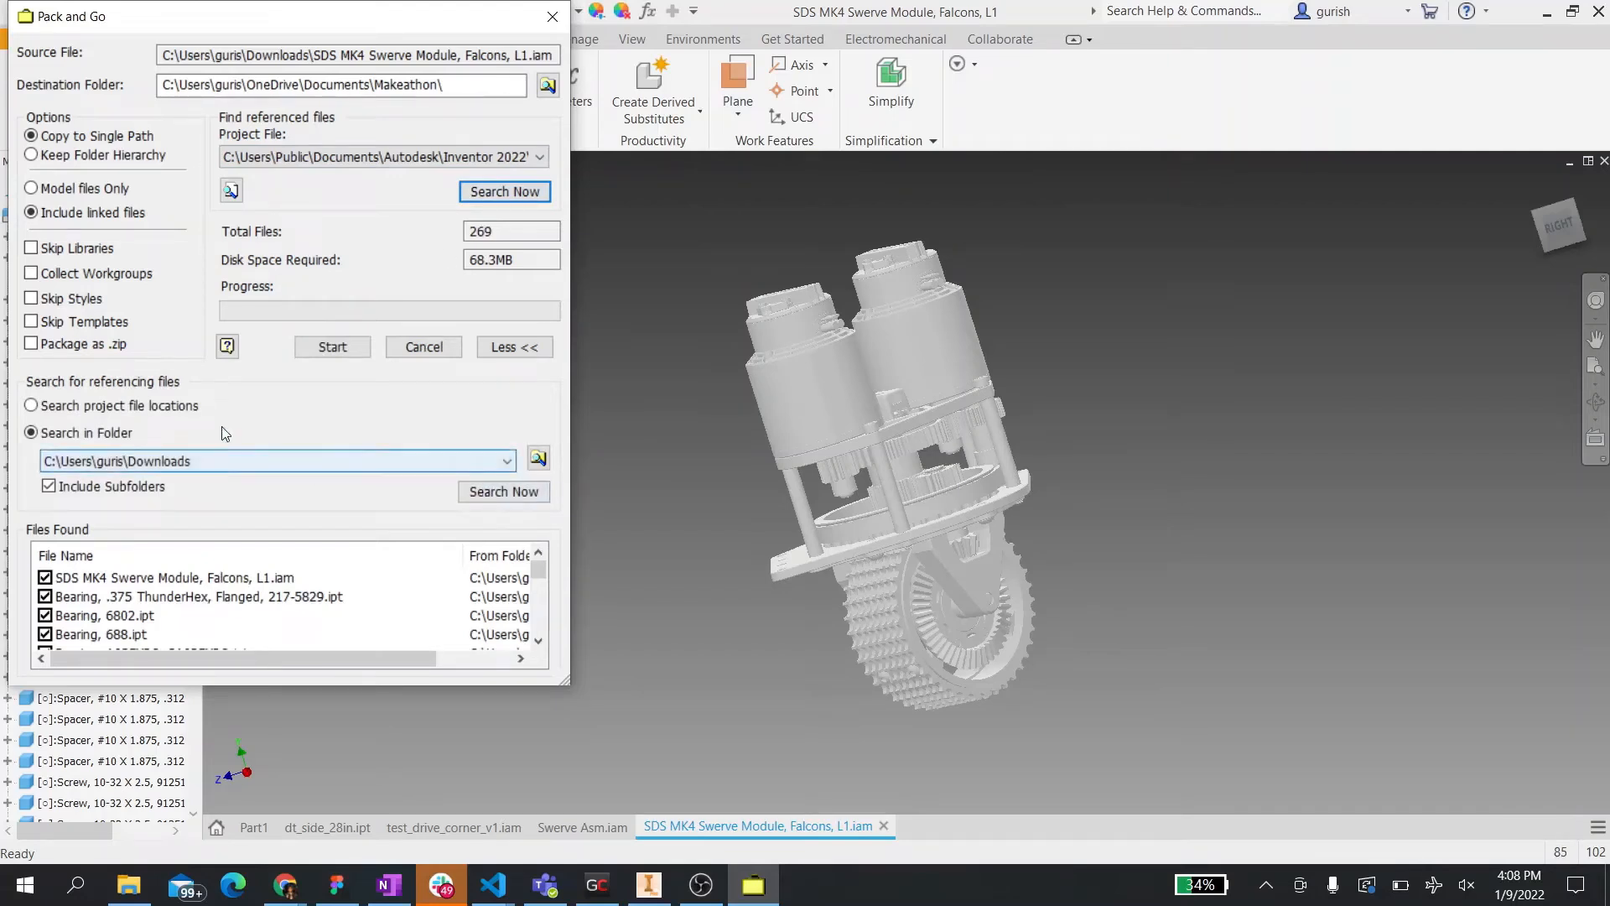
pyautogui.click(343, 351)
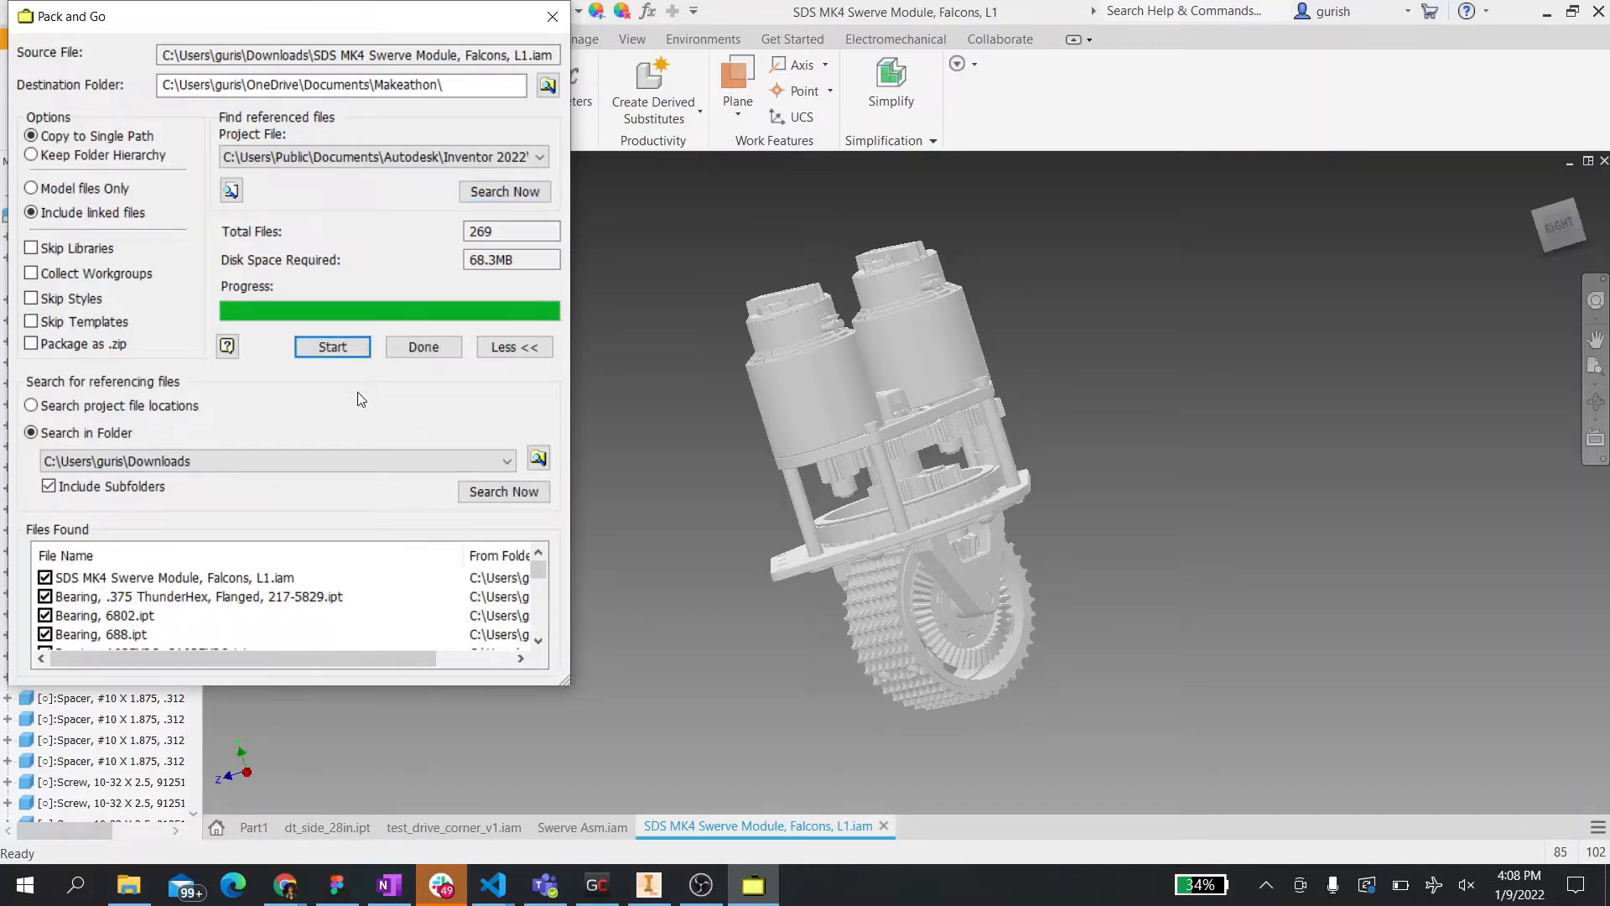
pyautogui.click(444, 346)
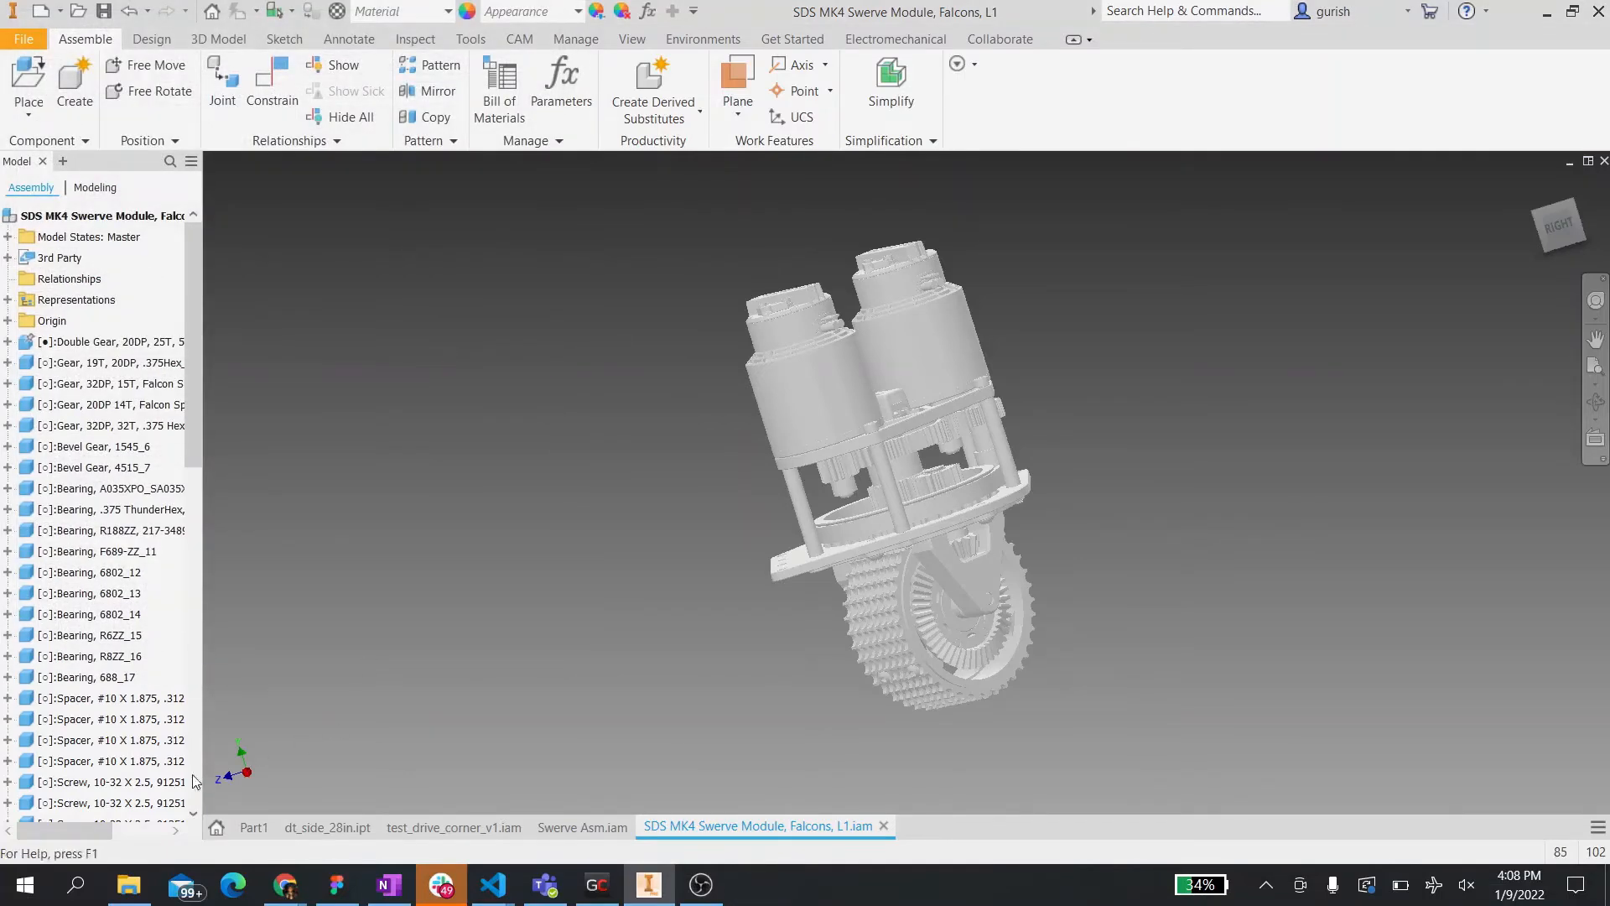
# - Switch to File Explorer and check the Downloads folder, sorted newest first, for the imported swerve module files, and return to Inventor
pyautogui.click(128, 885)
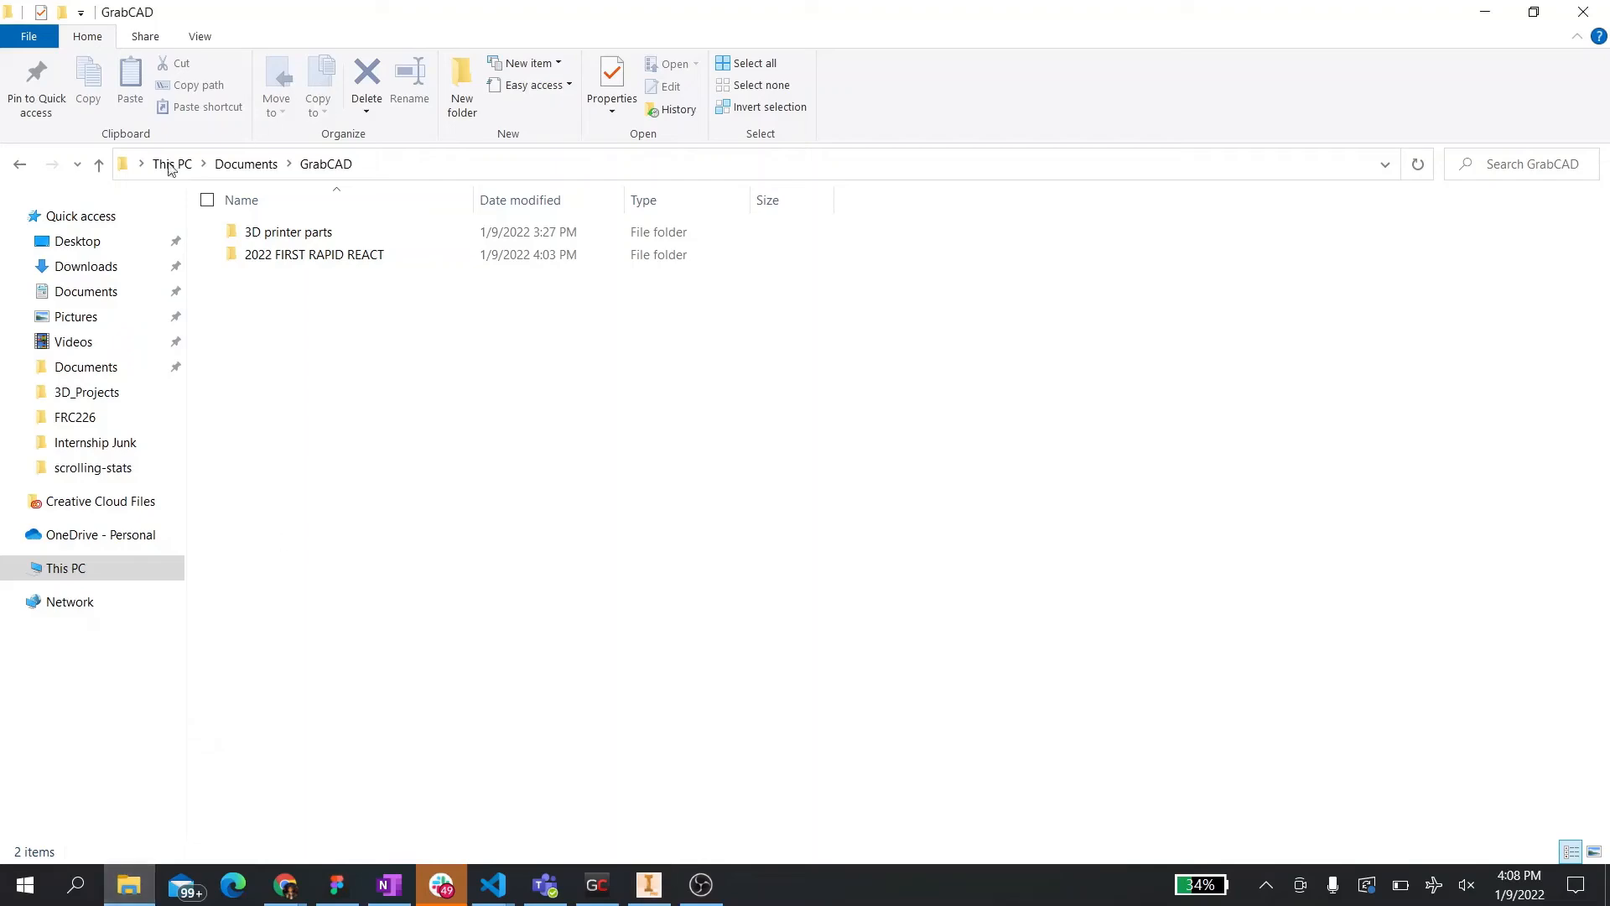
pyautogui.click(113, 270)
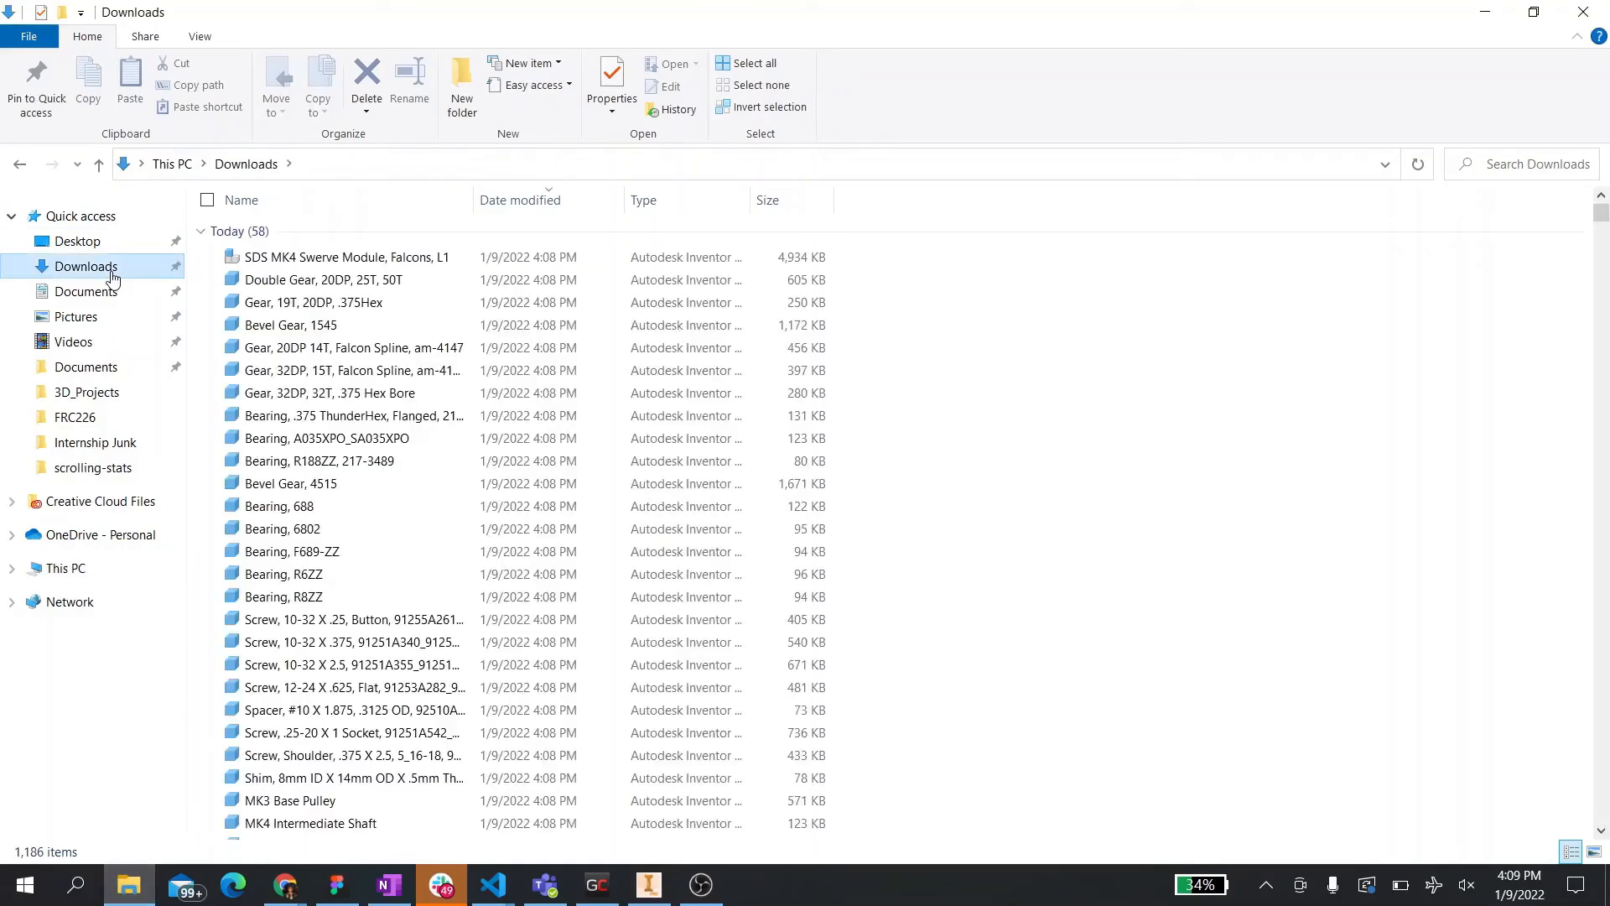
pyautogui.click(541, 199)
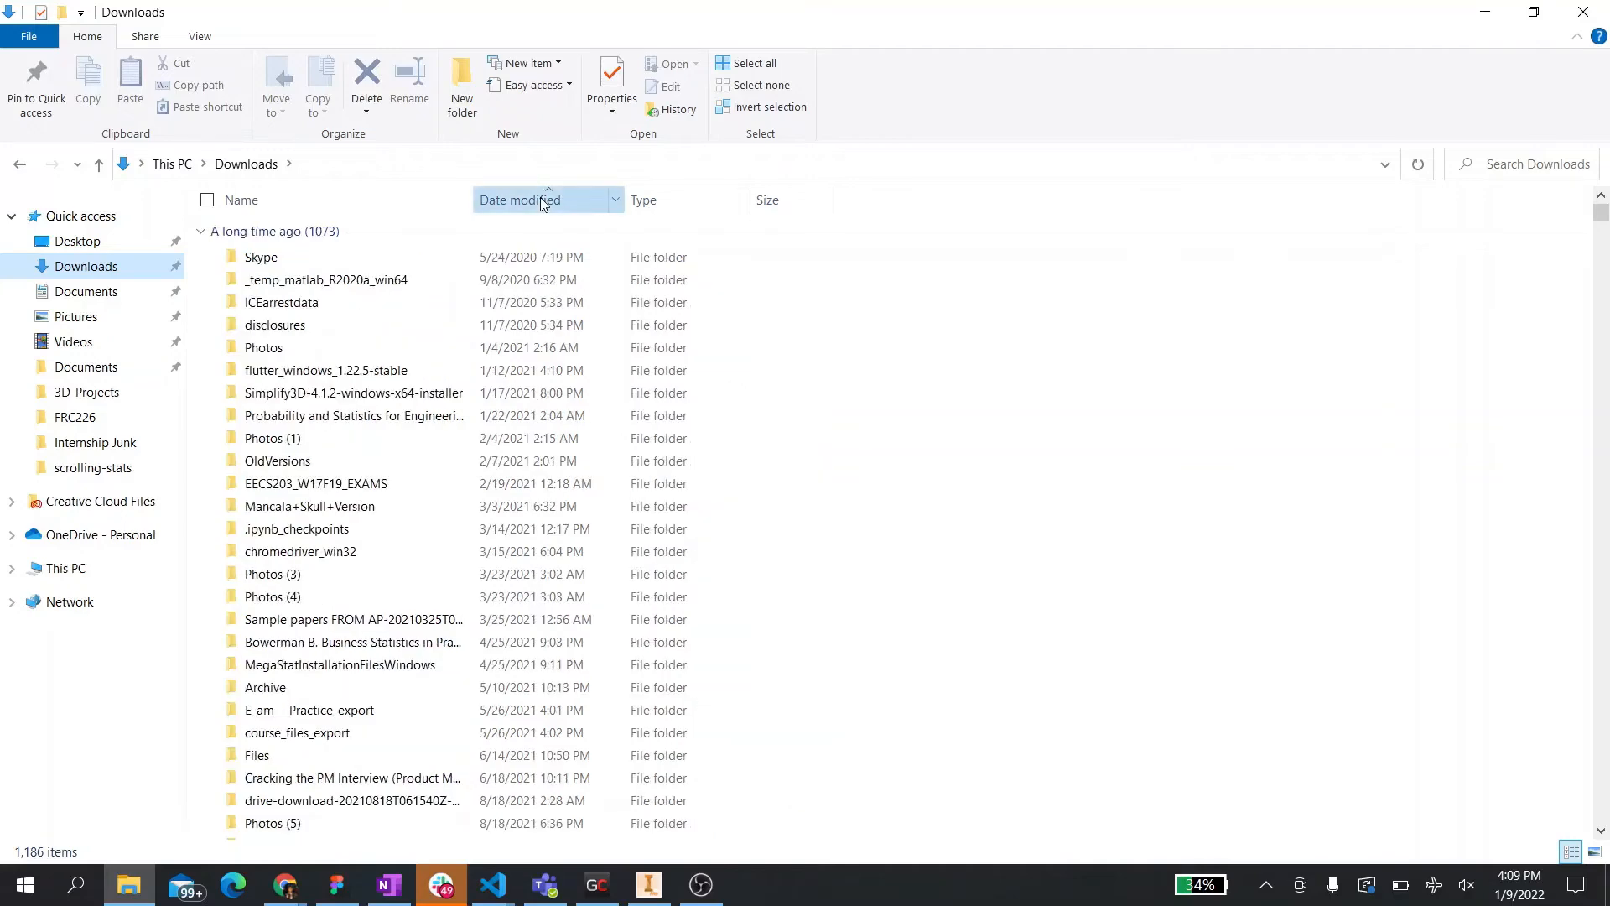
pyautogui.click(540, 198)
pyautogui.scroll(-9, 542, 435)
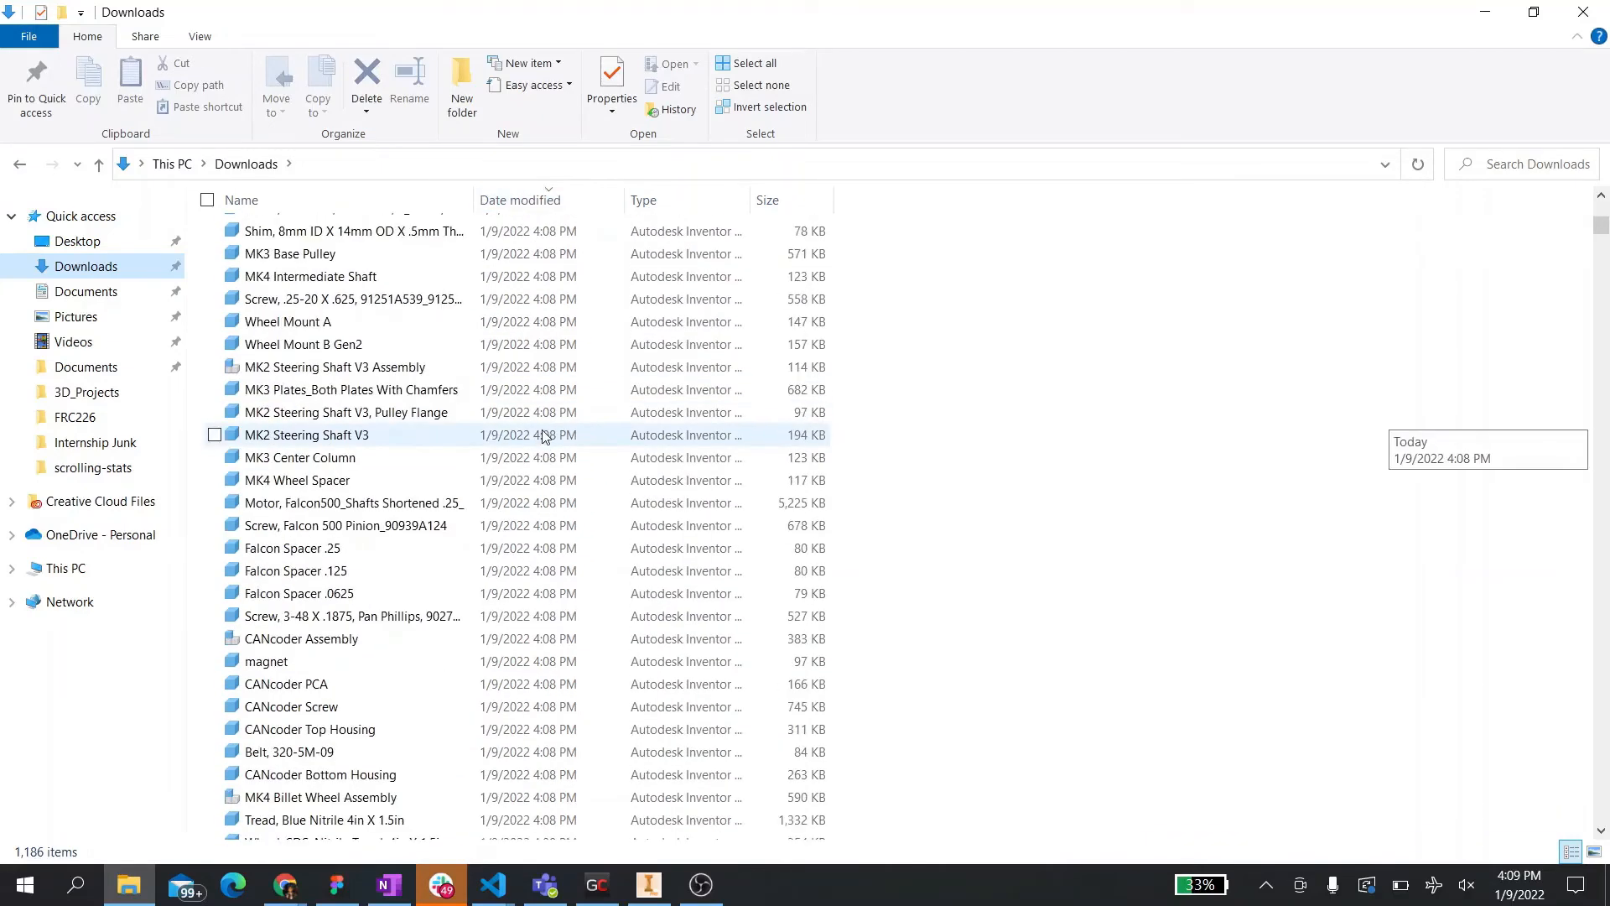
pyautogui.scroll(9, 543, 435)
pyautogui.click(1484, 11)
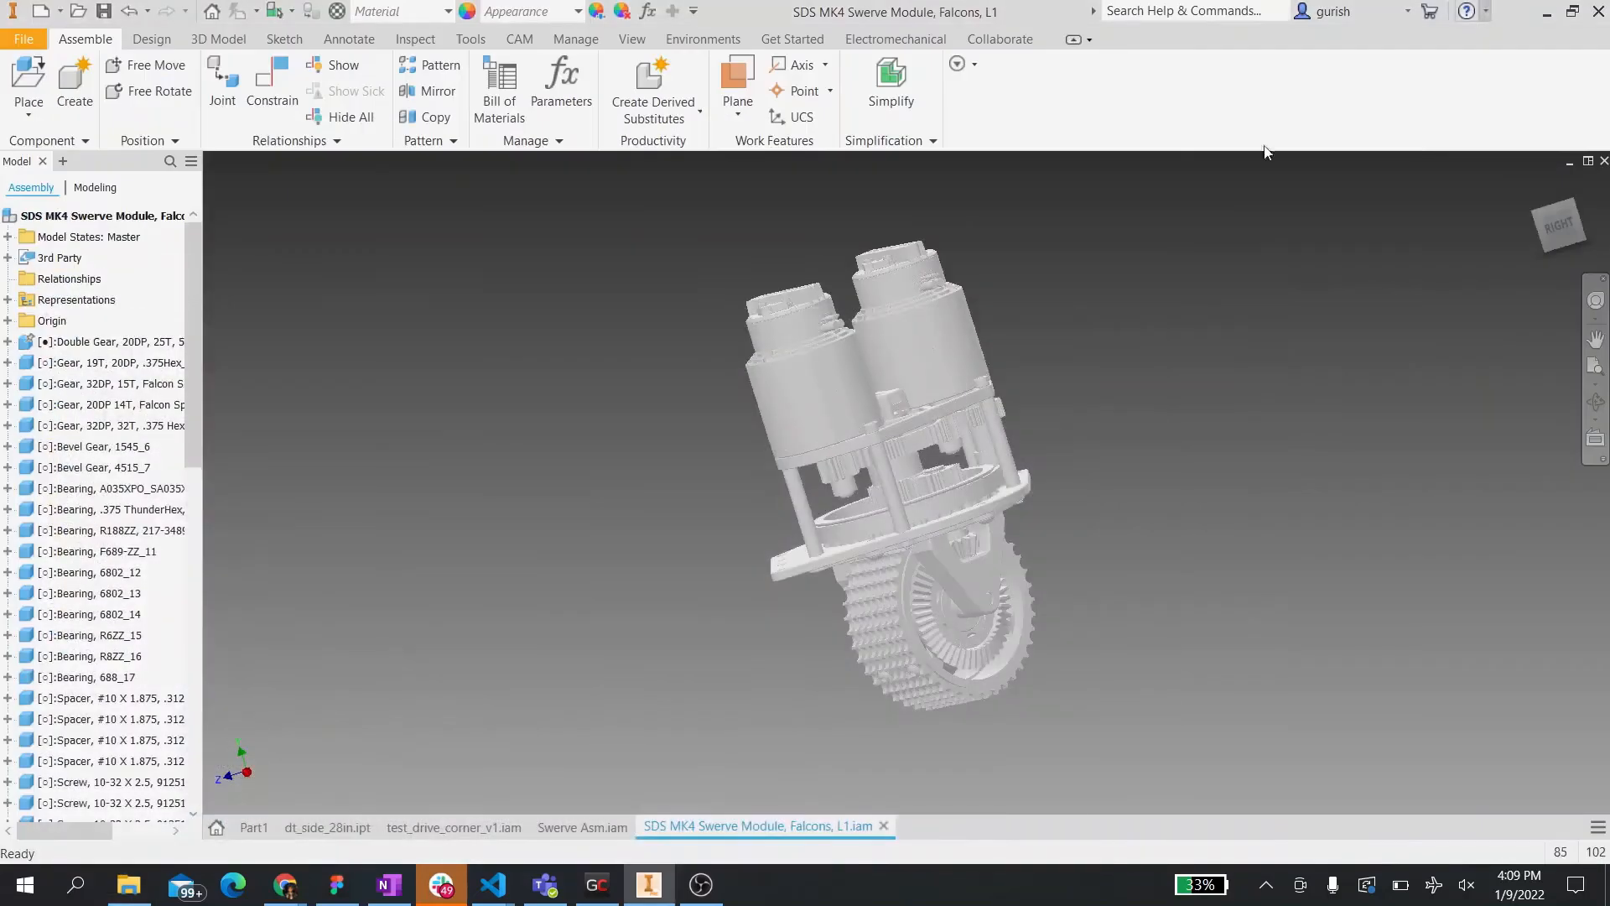
# - Restart Pack and Go for the swerve module assembly and set its destination to the GrabCad testing folder inside GrabCAD's 2022 FIRST RAPID REACT
pyautogui.click(11, 42)
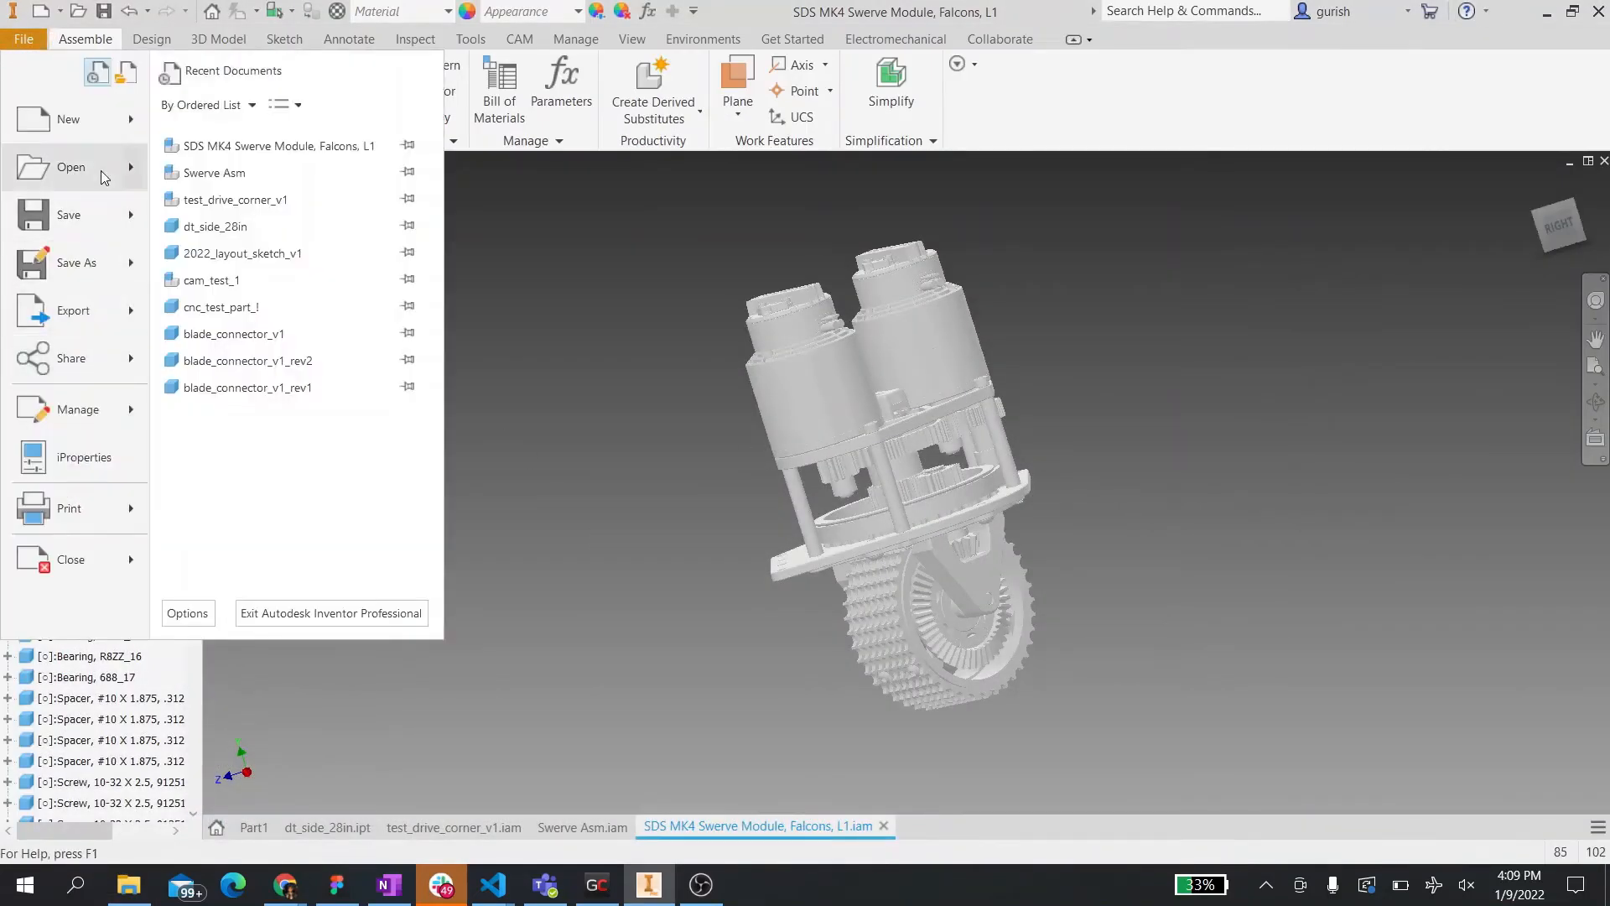
pyautogui.moveTo(129, 263)
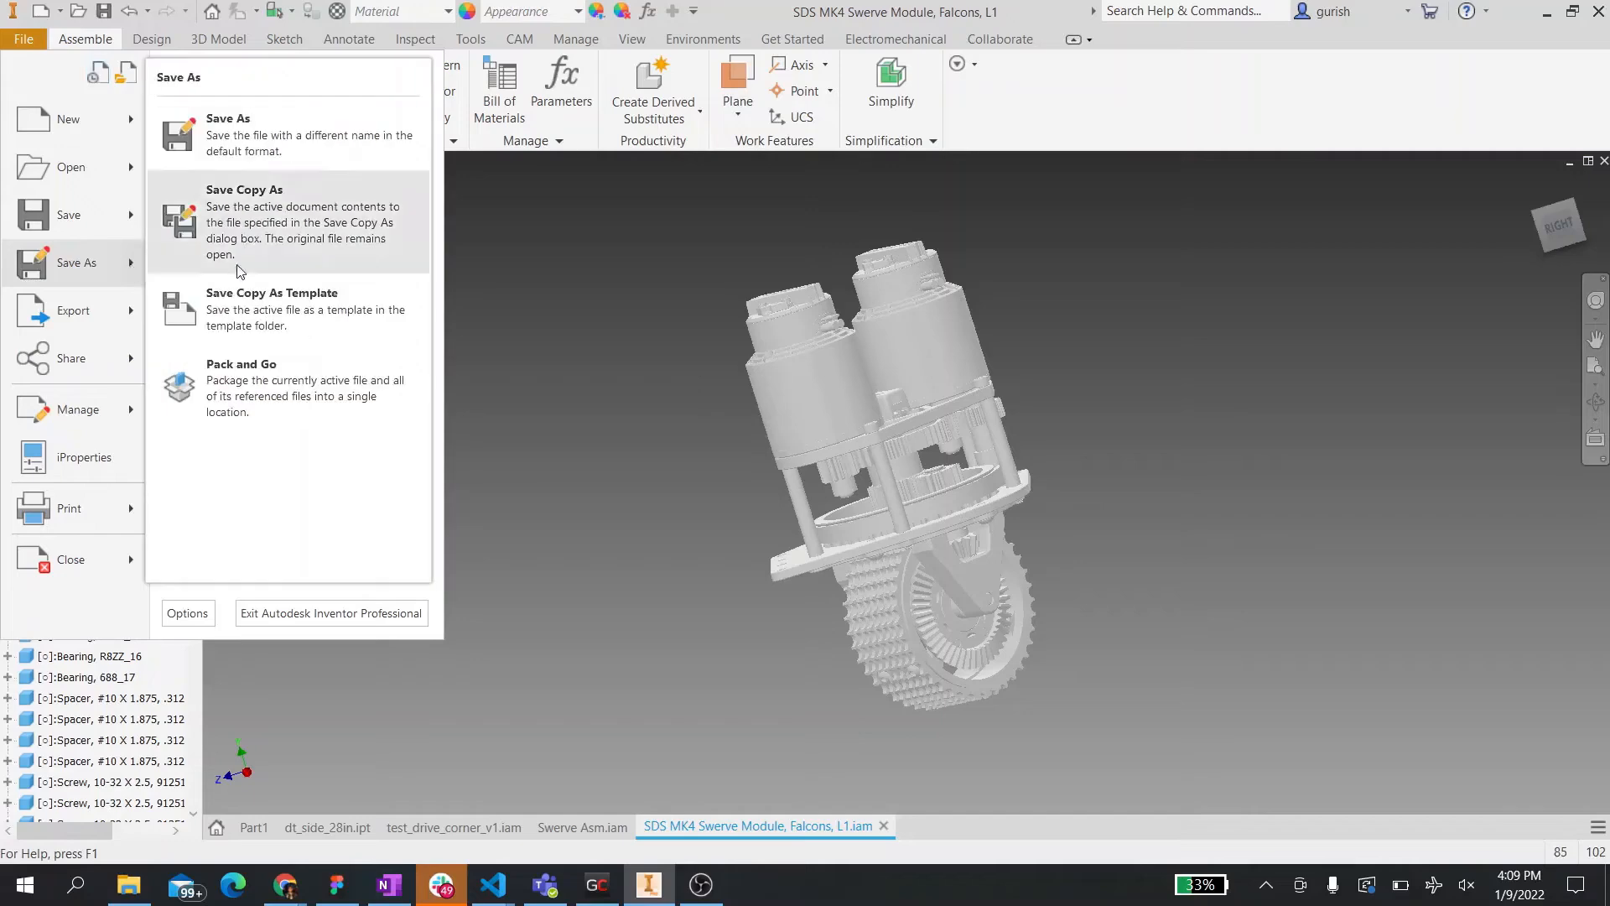
pyautogui.click(285, 361)
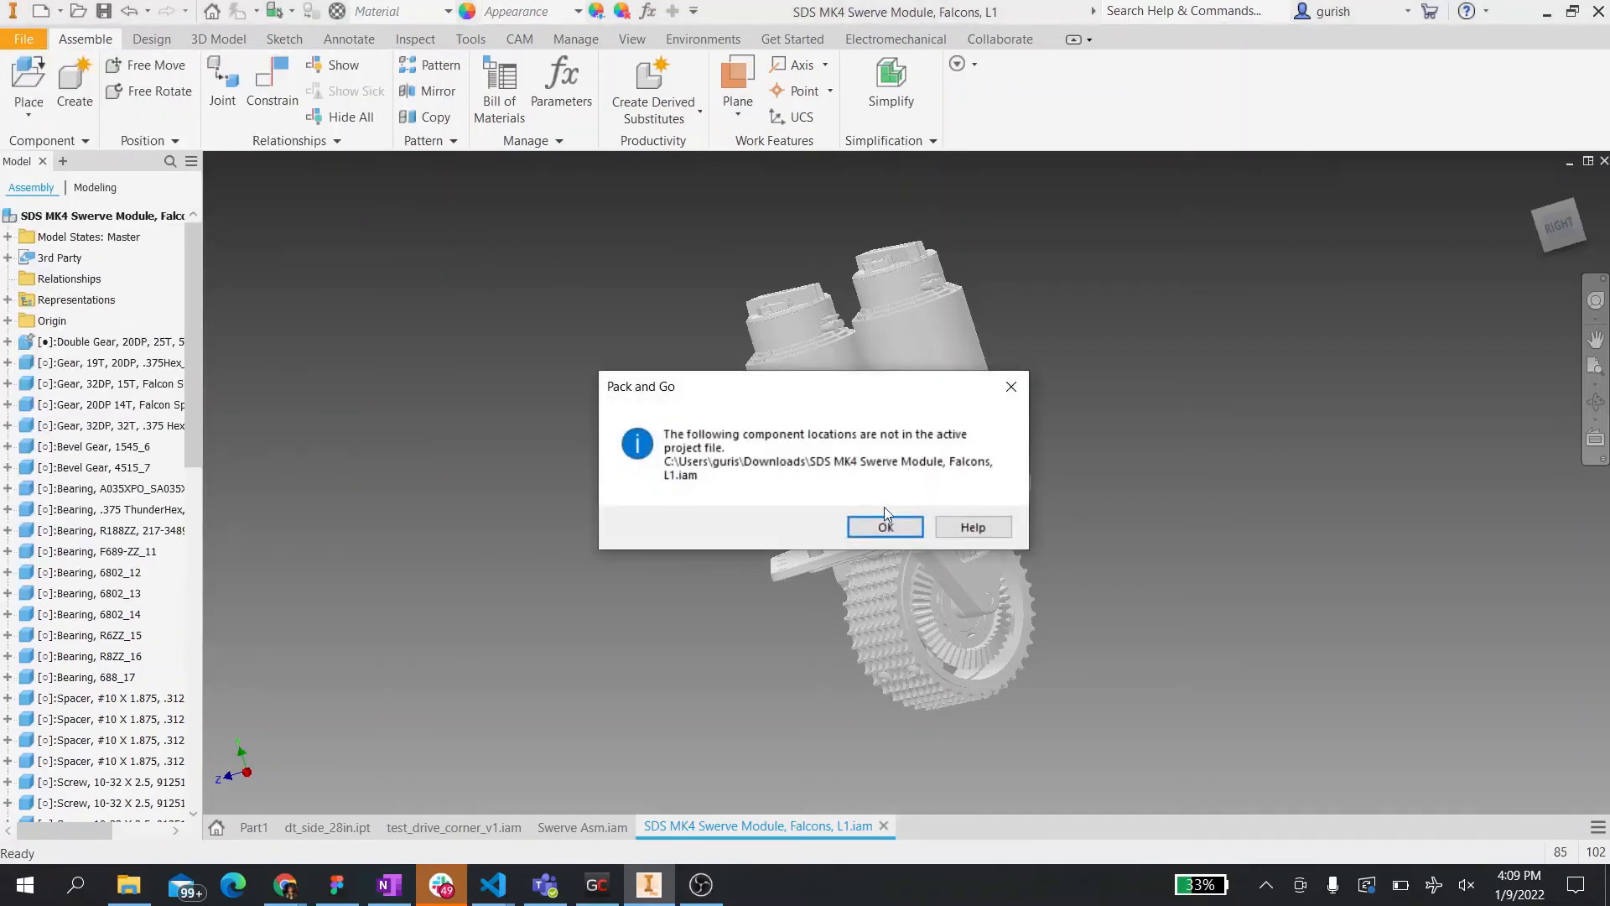
pyautogui.click(886, 526)
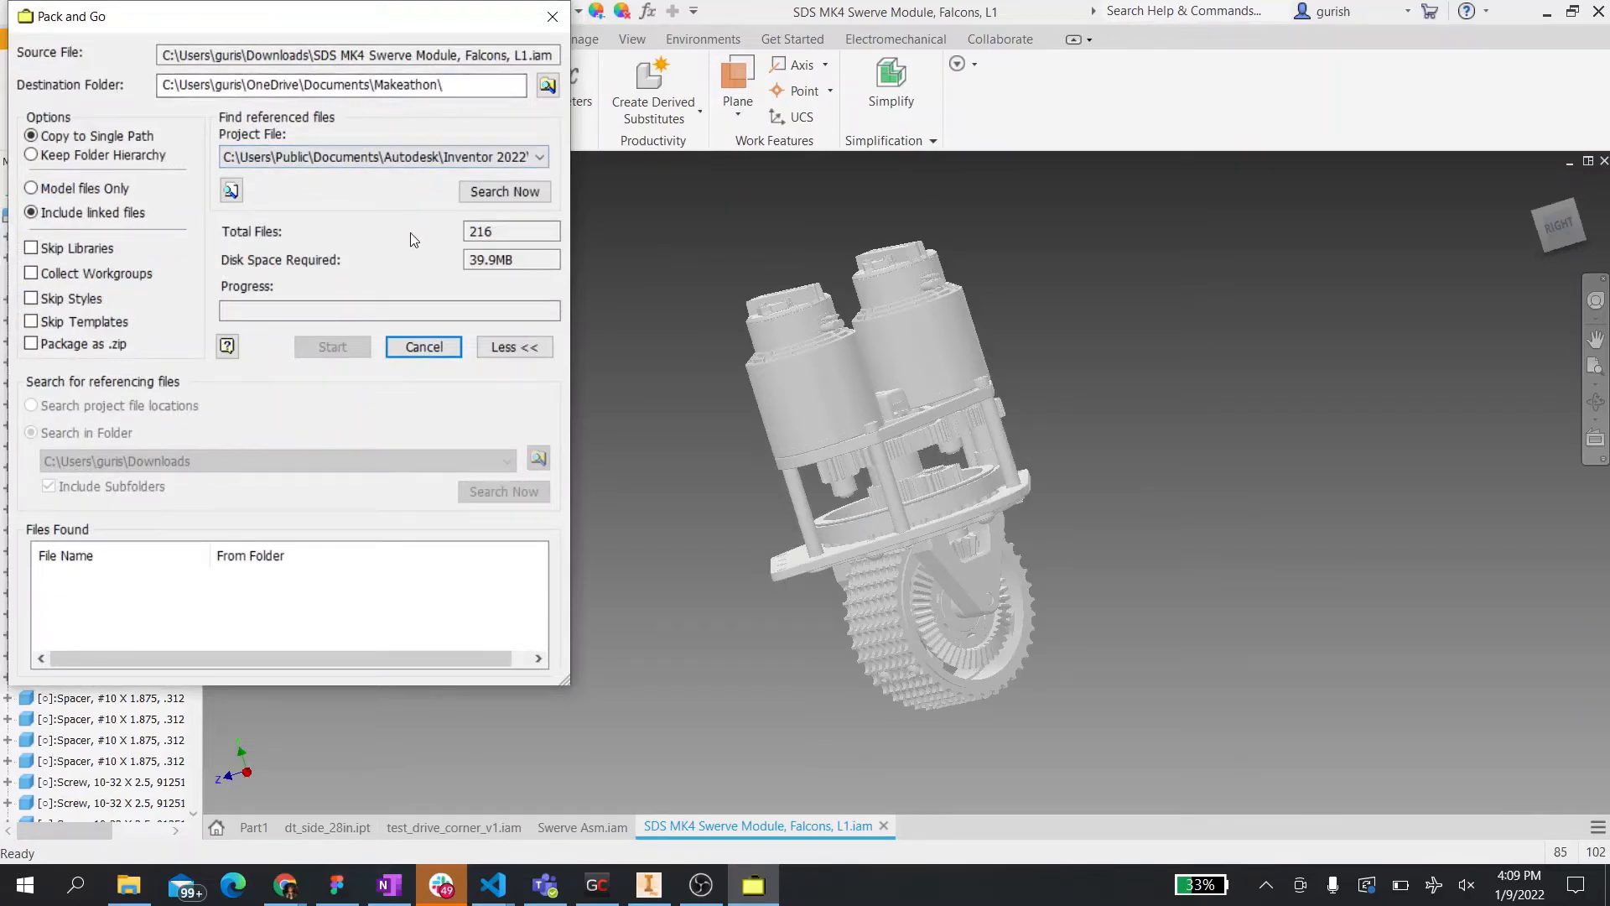
pyautogui.click(554, 86)
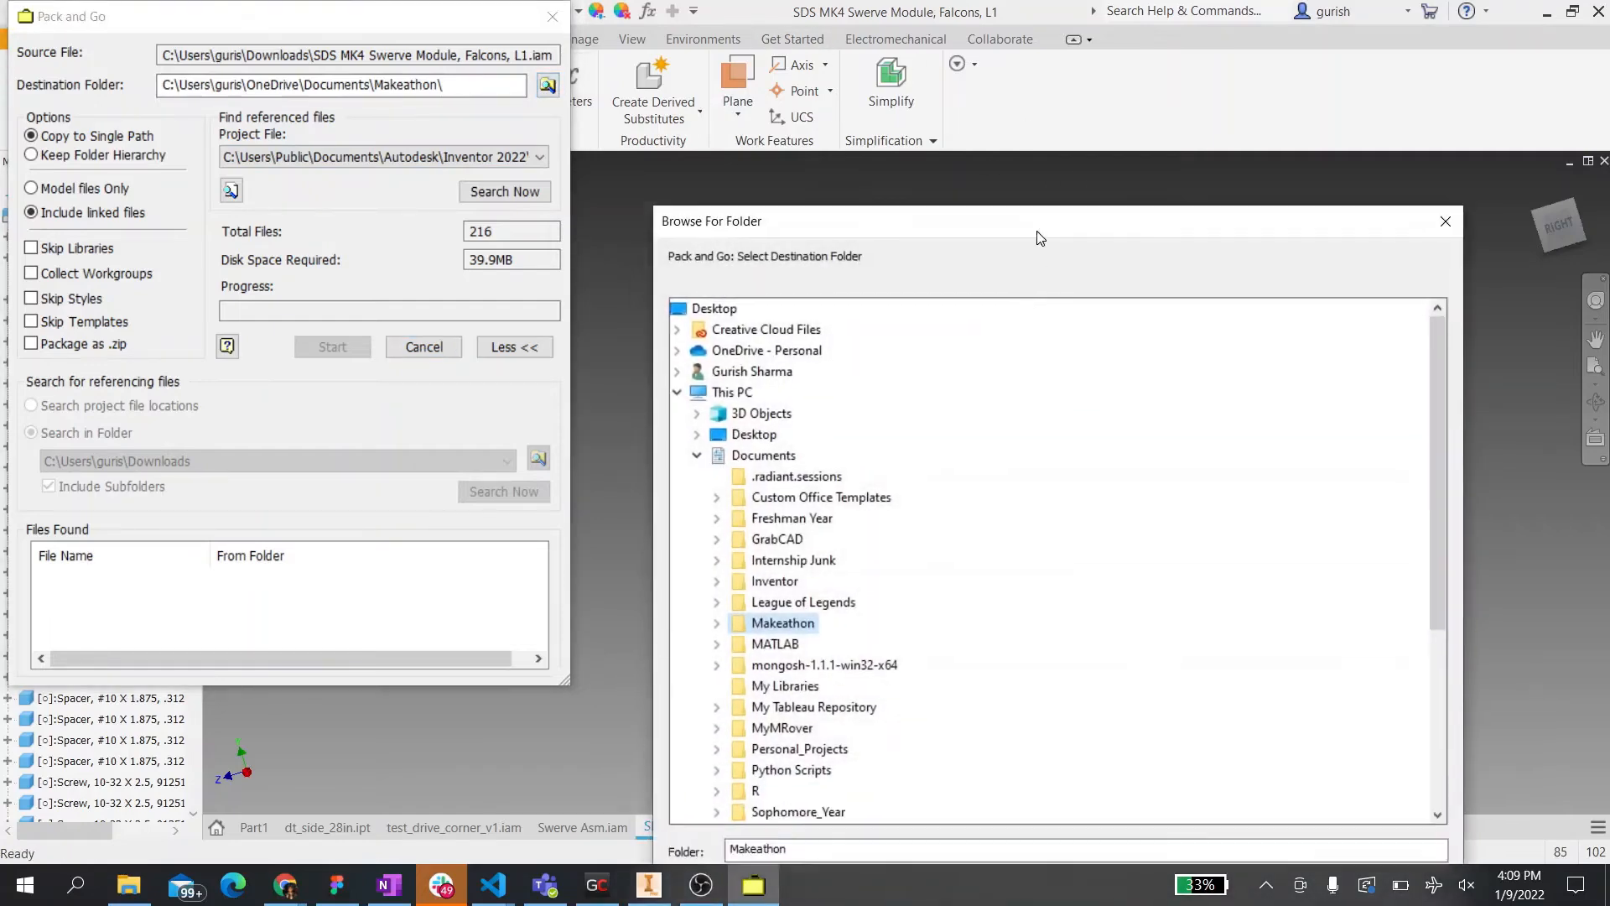
pyautogui.click(733, 492)
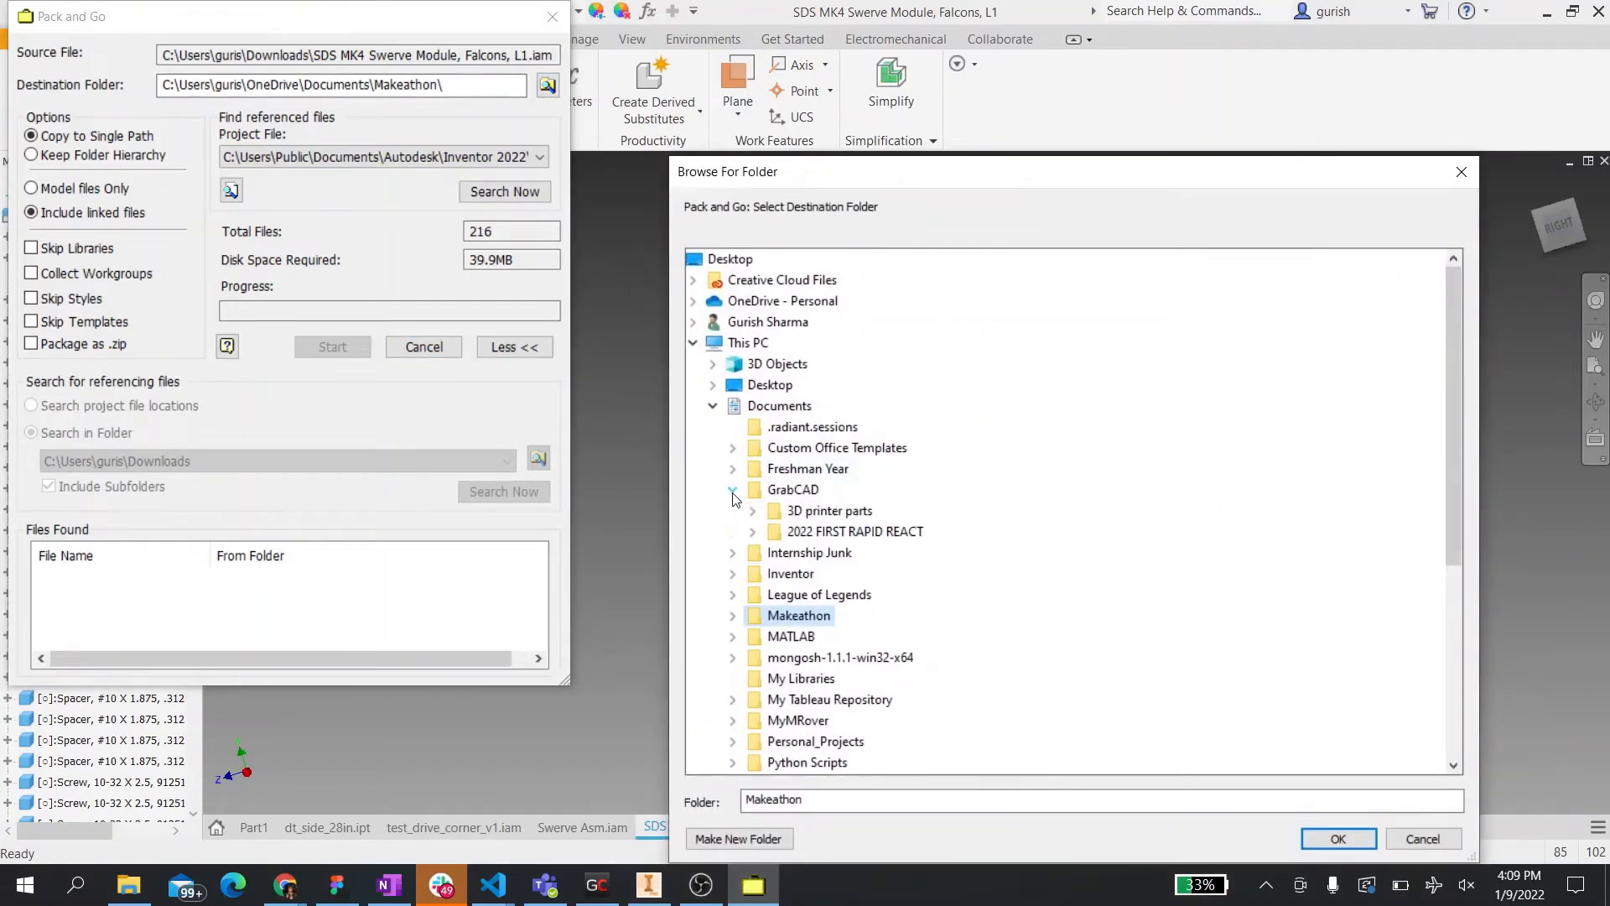
pyautogui.click(812, 535)
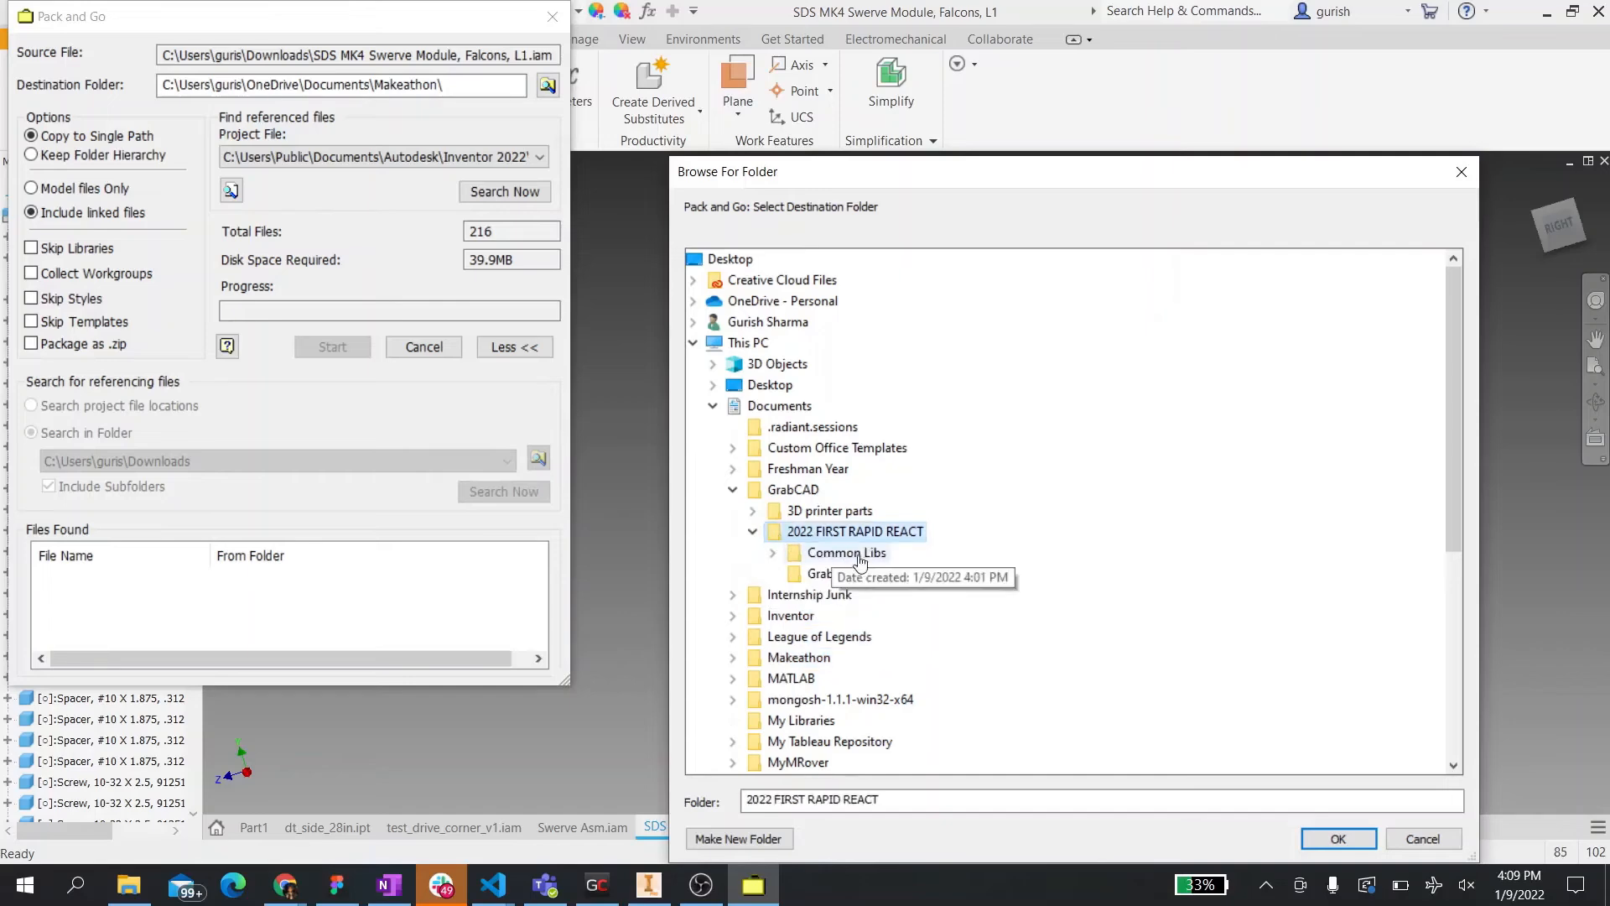
pyautogui.click(876, 573)
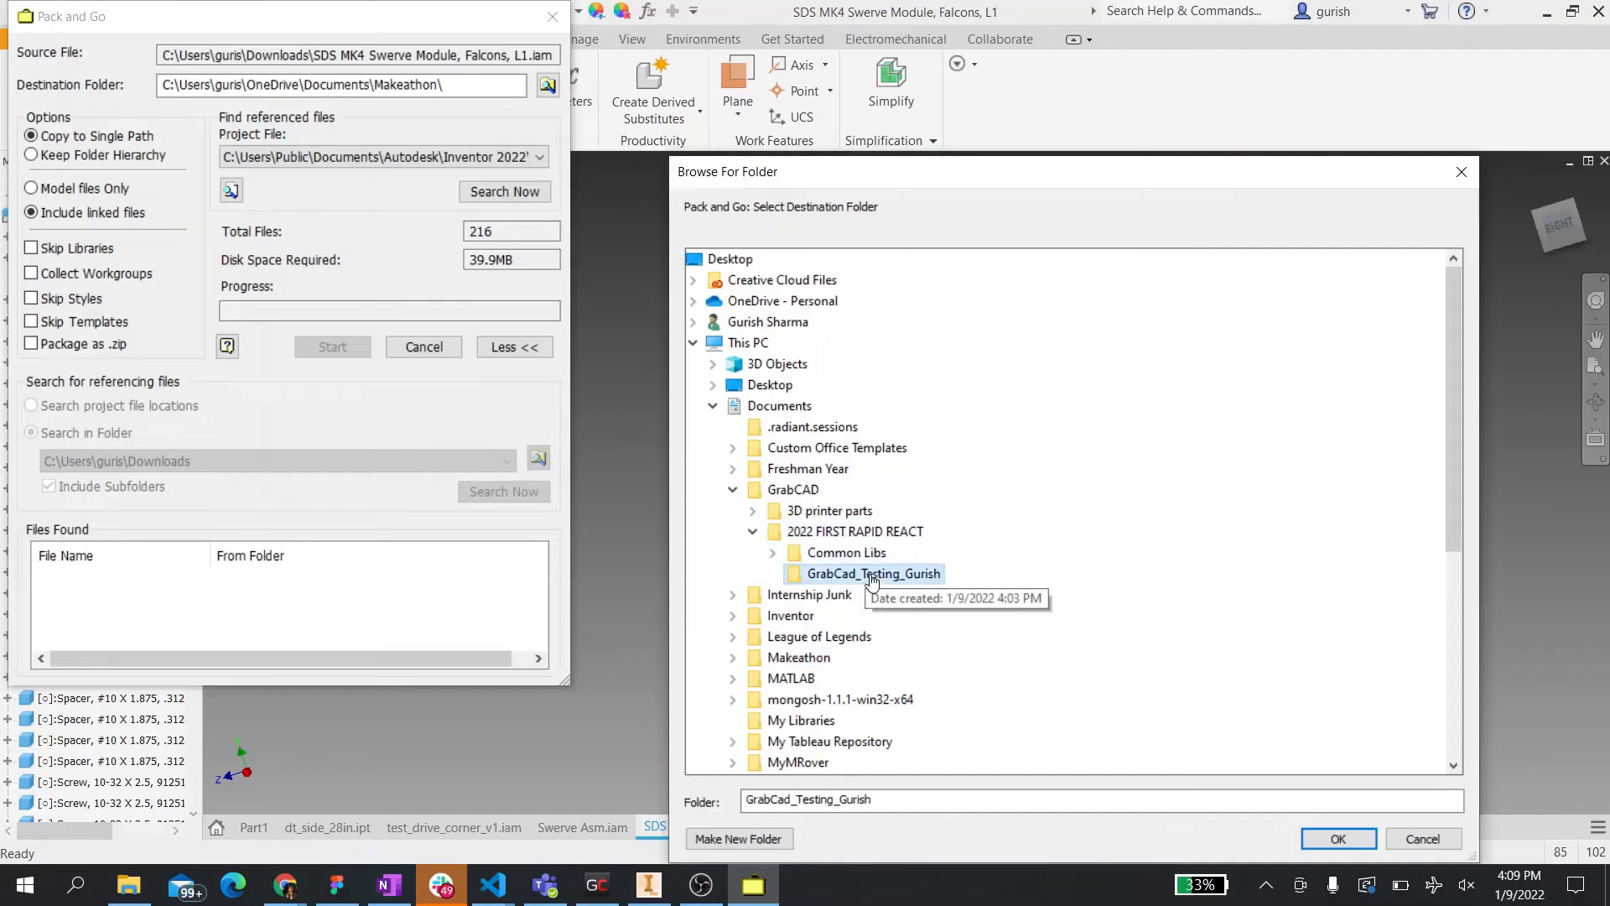
pyautogui.click(1334, 838)
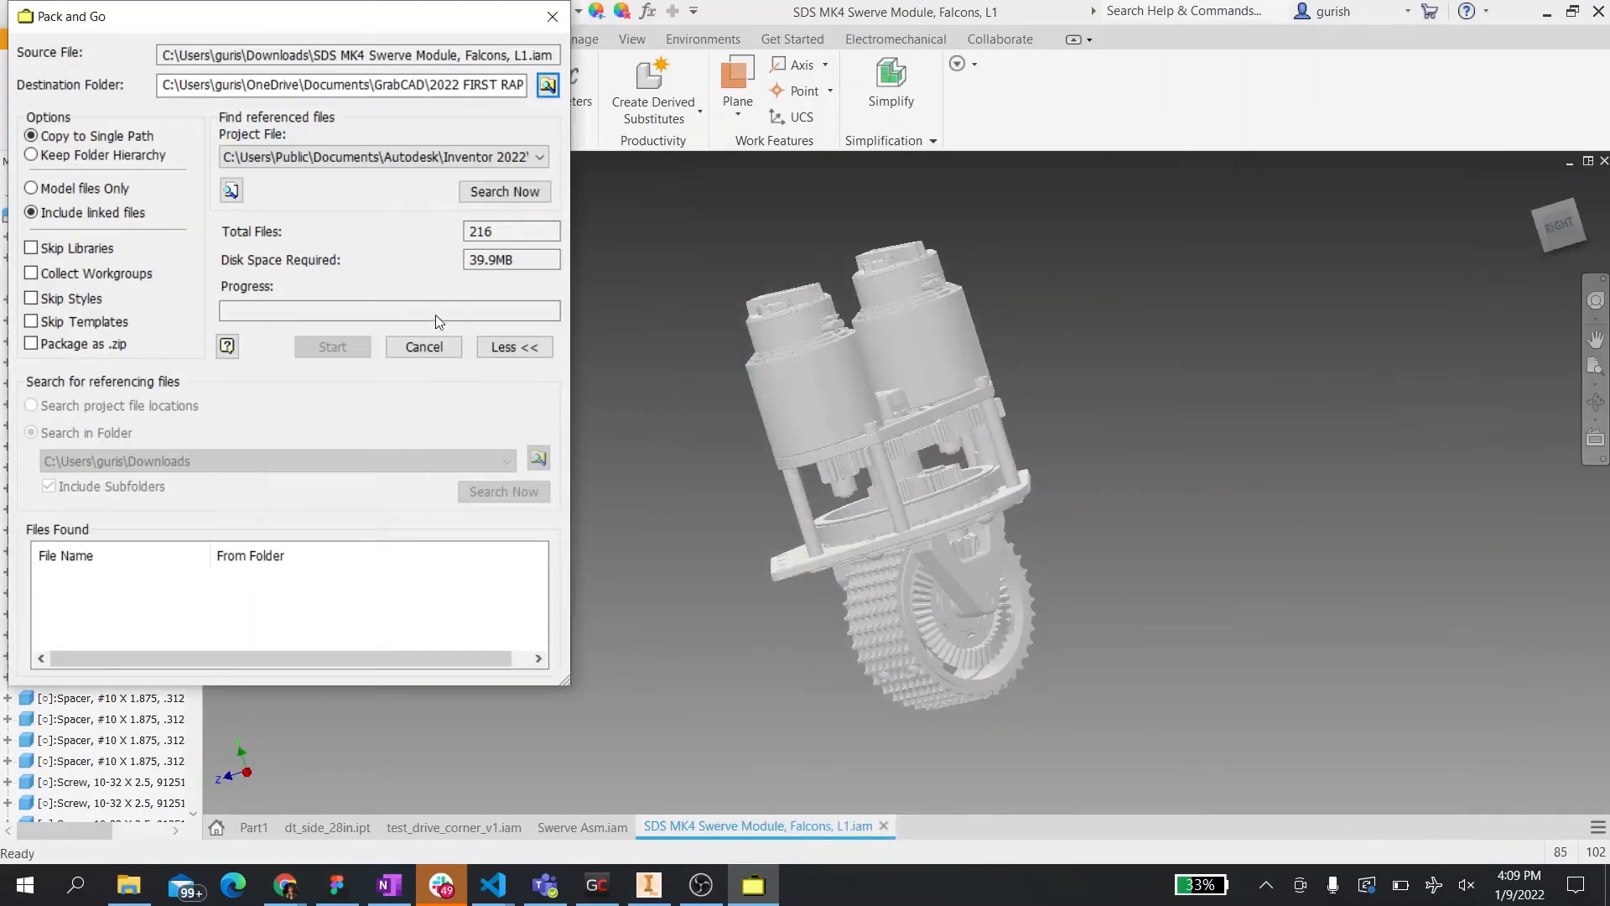
# - Find the assembly's referenced files, package them with linked files to a single path, and finish Pack and Go
pyautogui.click(505, 191)
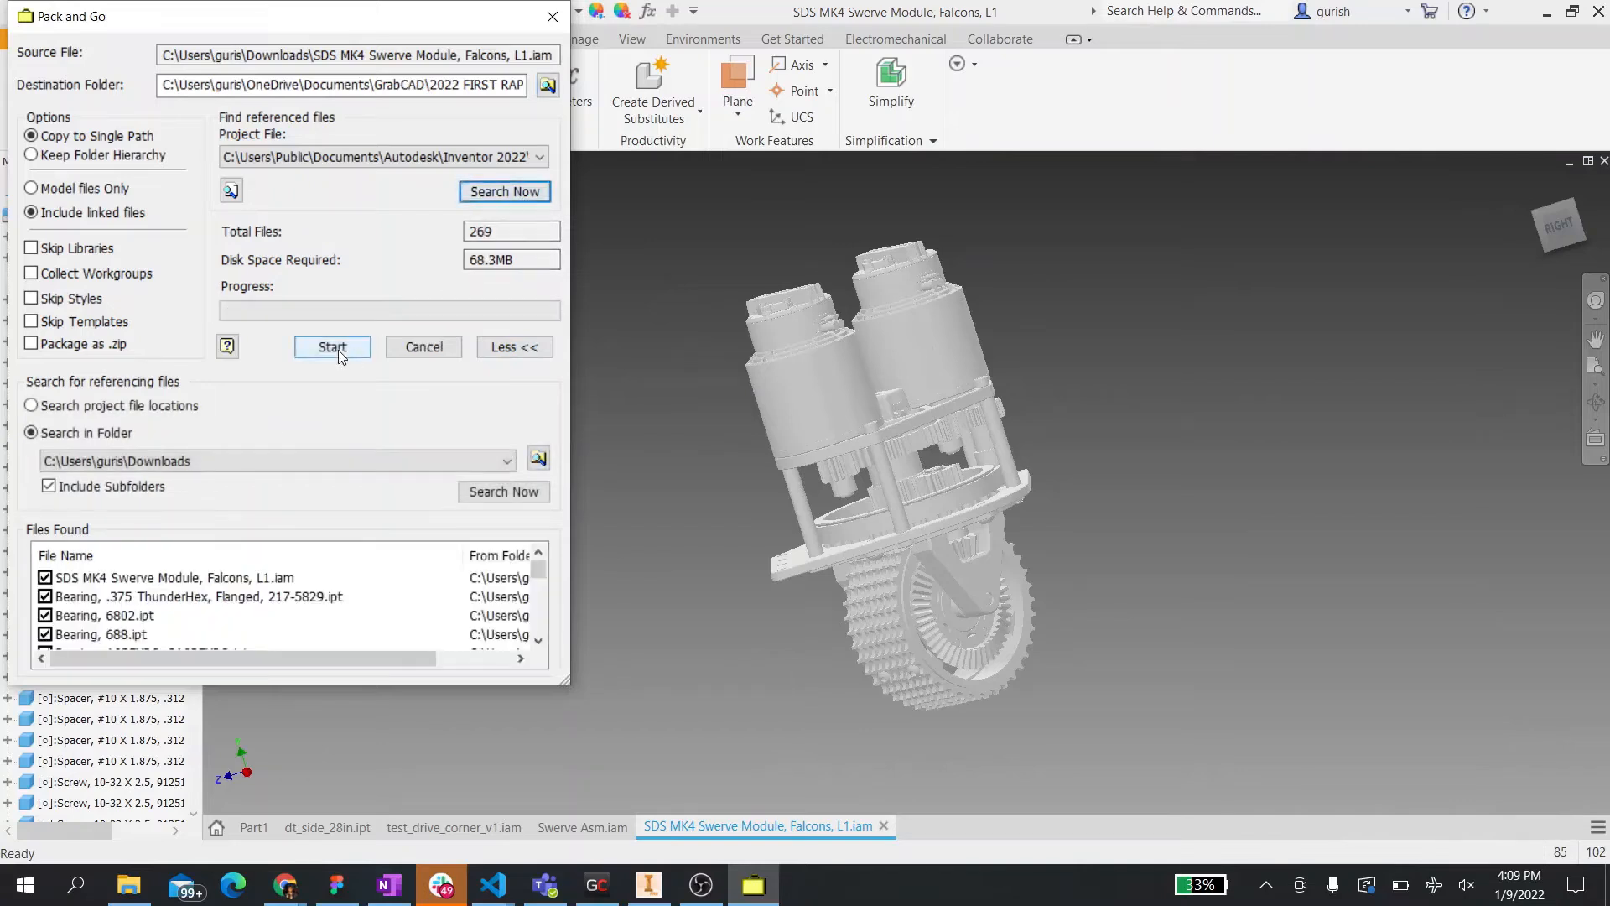
pyautogui.click(339, 349)
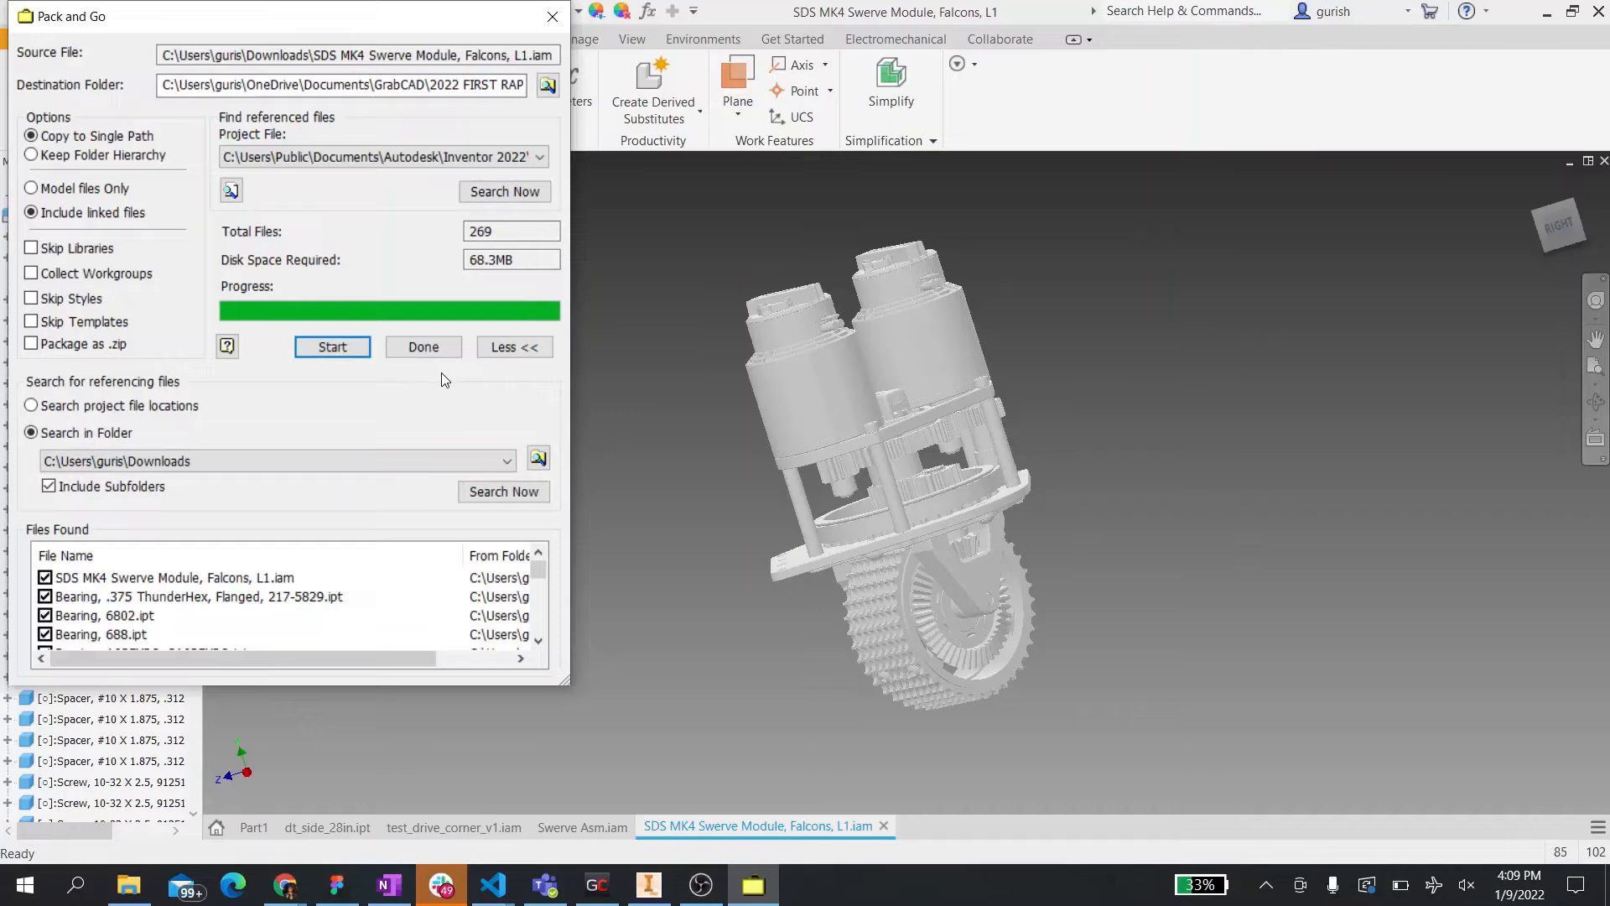
pyautogui.click(417, 349)
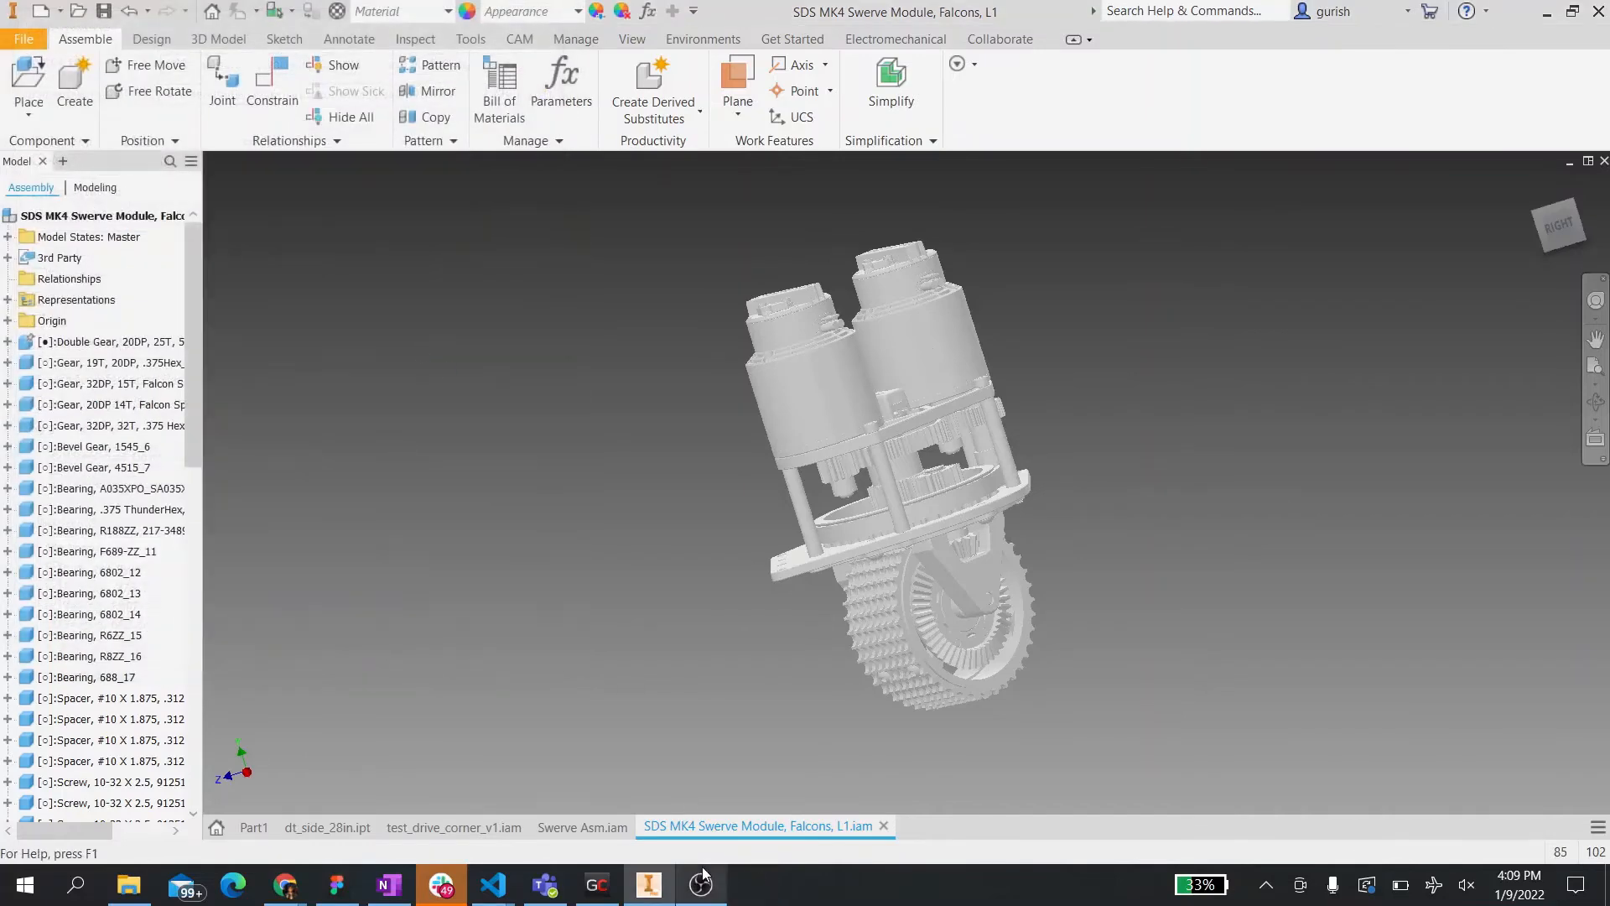
# - Start placing a component in the test_drive_corner_v1 assembly and look through the packaged files in the GrabCad testing folder
pyautogui.click(567, 829)
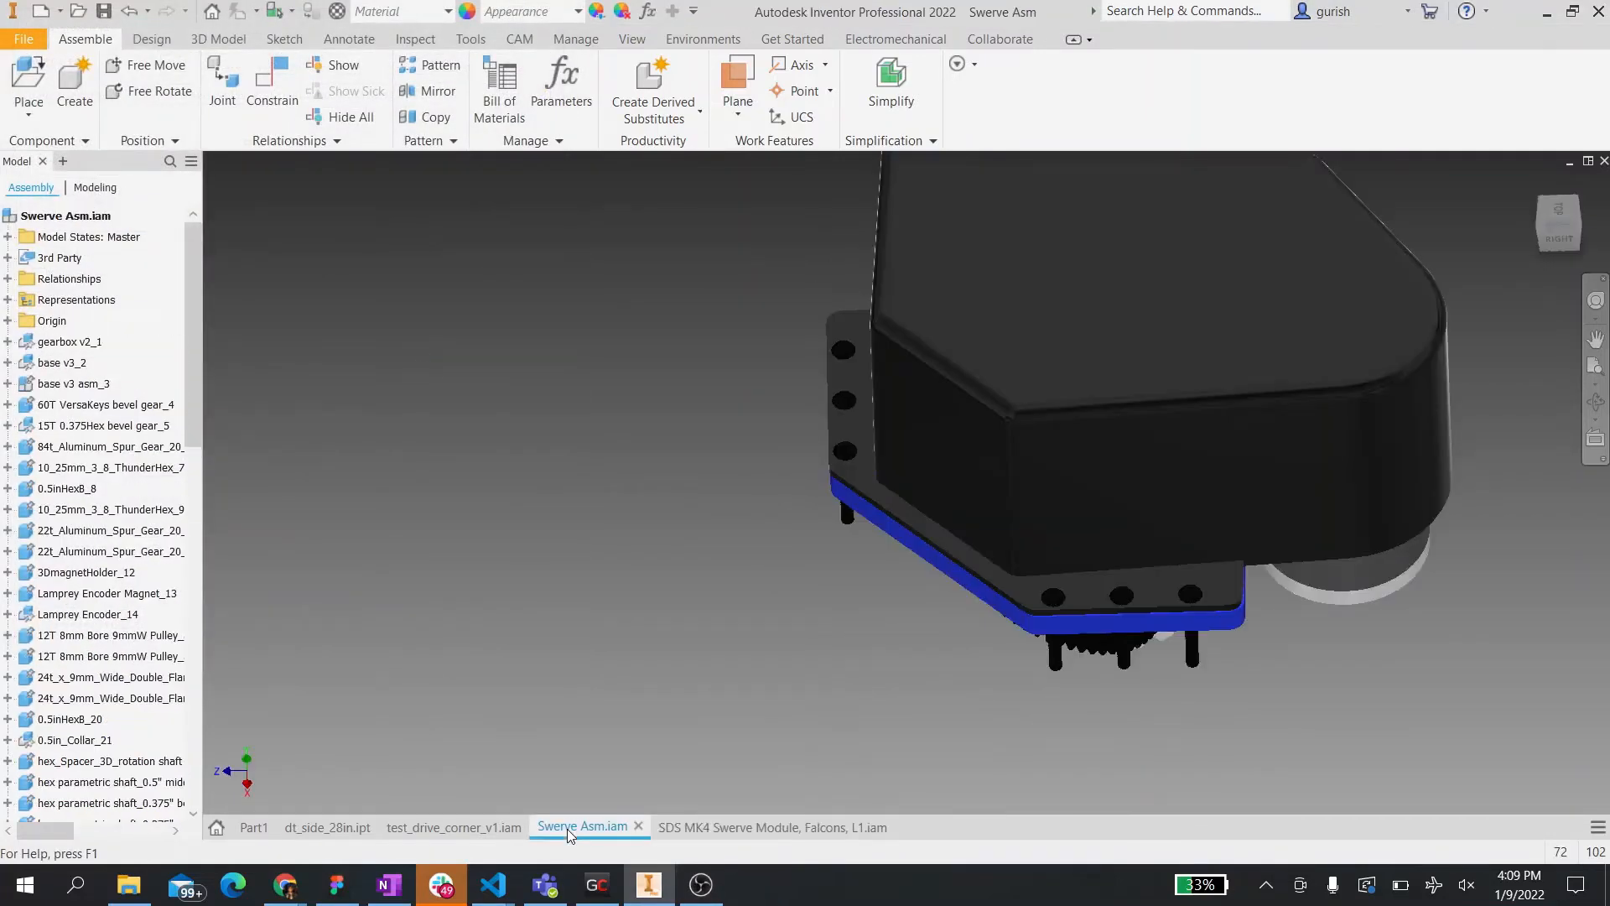
pyautogui.click(443, 827)
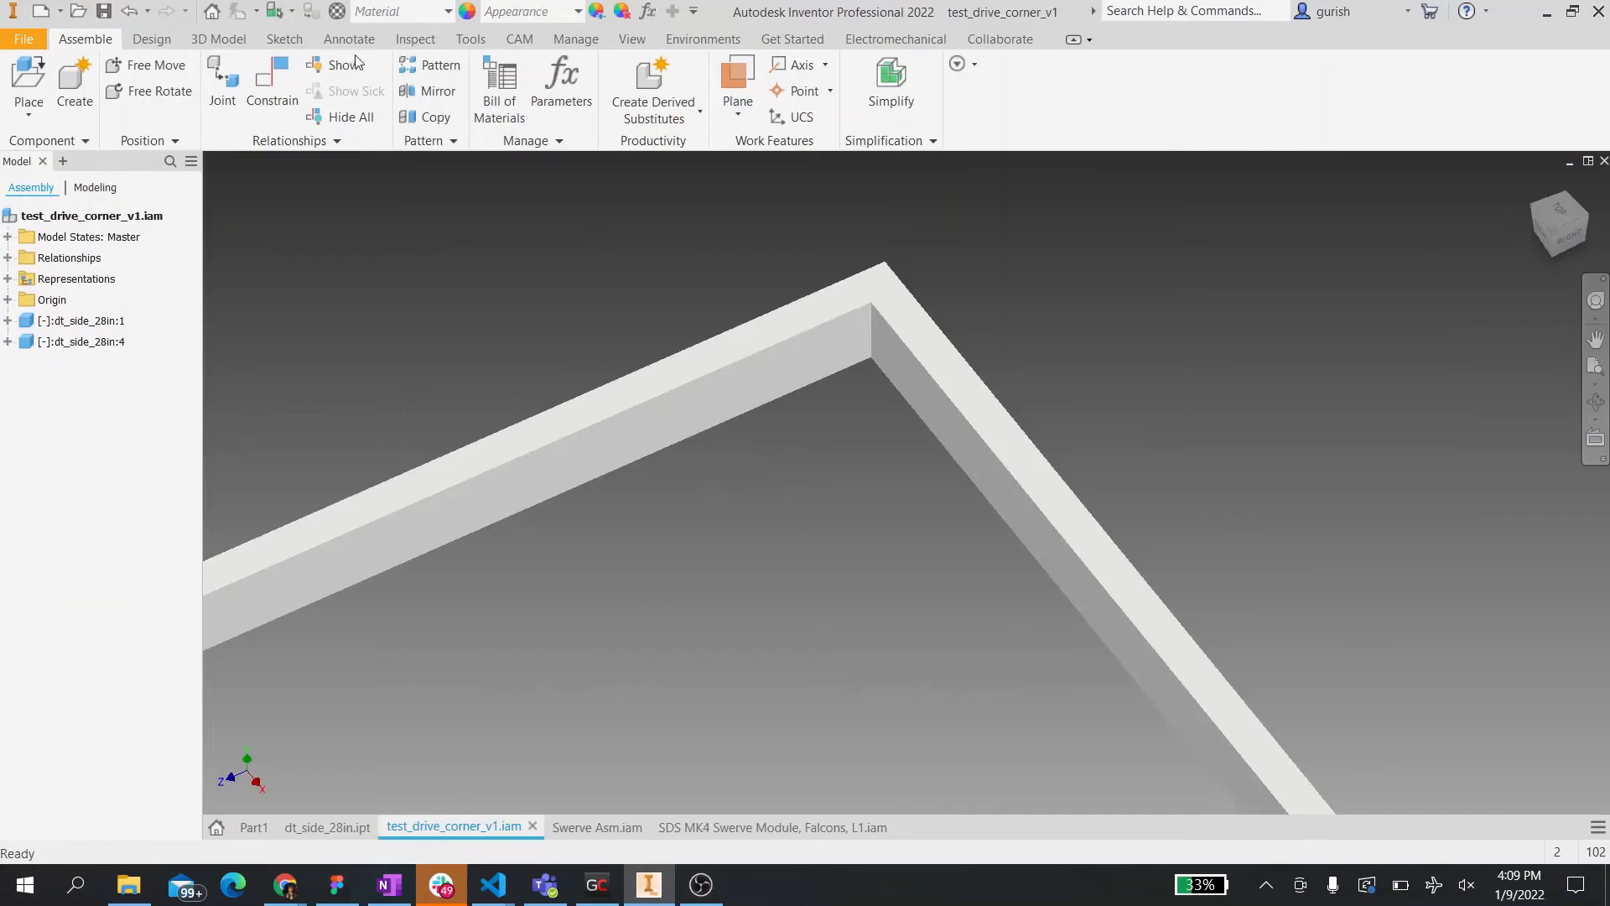
pyautogui.click(27, 72)
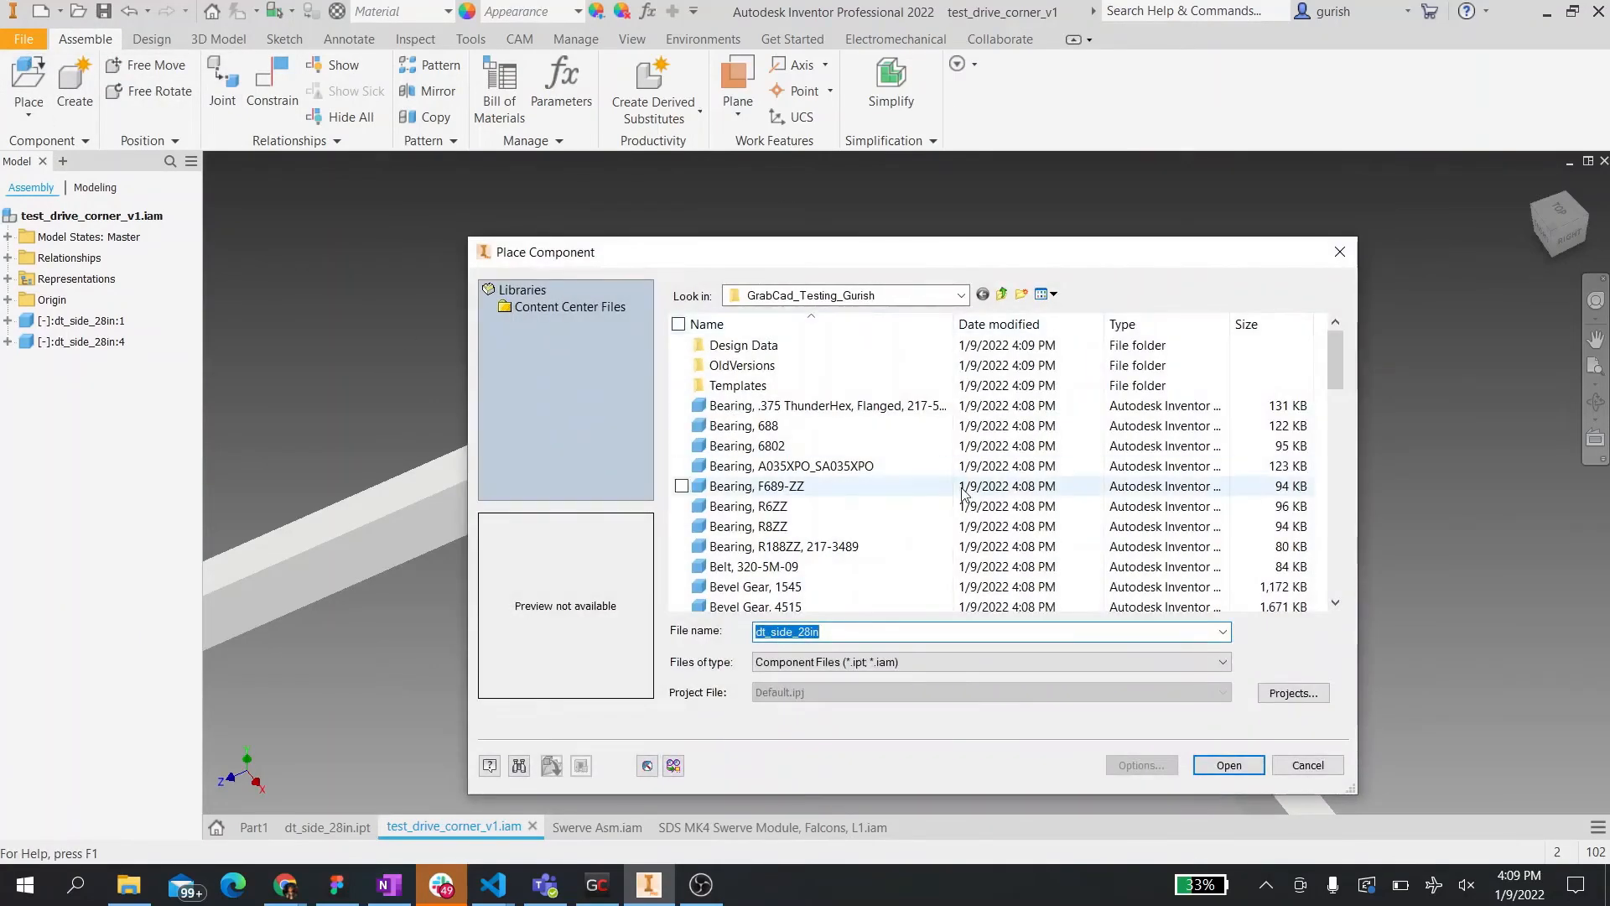
pyautogui.scroll(-10, 964, 495)
pyautogui.scroll(10, 963, 495)
pyautogui.scroll(-10, 963, 495)
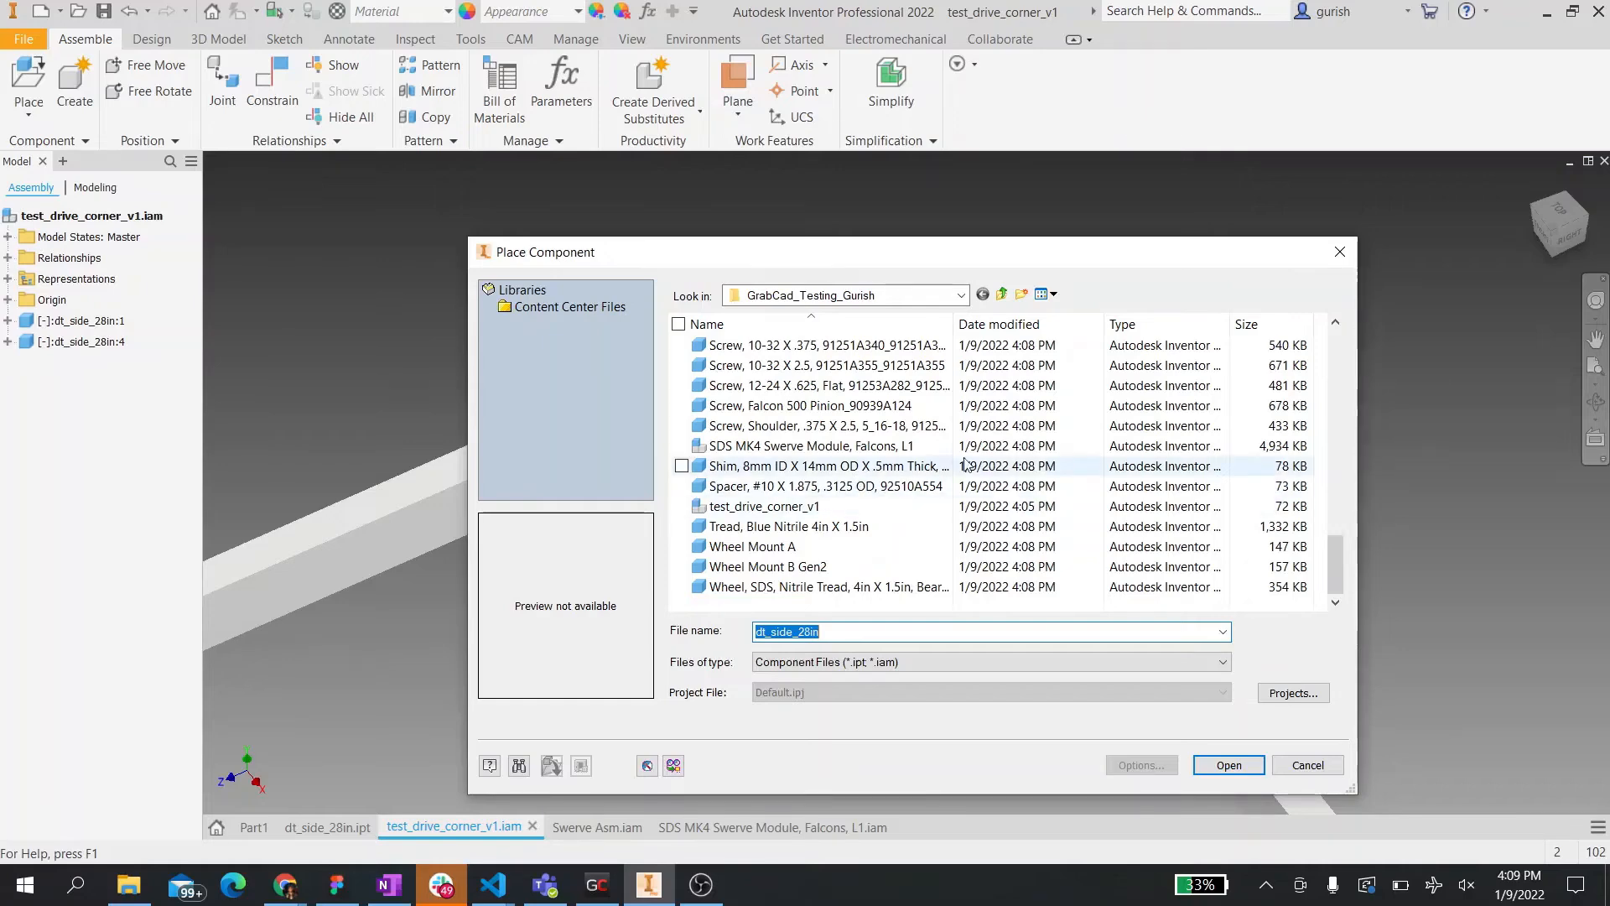
pyautogui.scroll(10, 1011, 467)
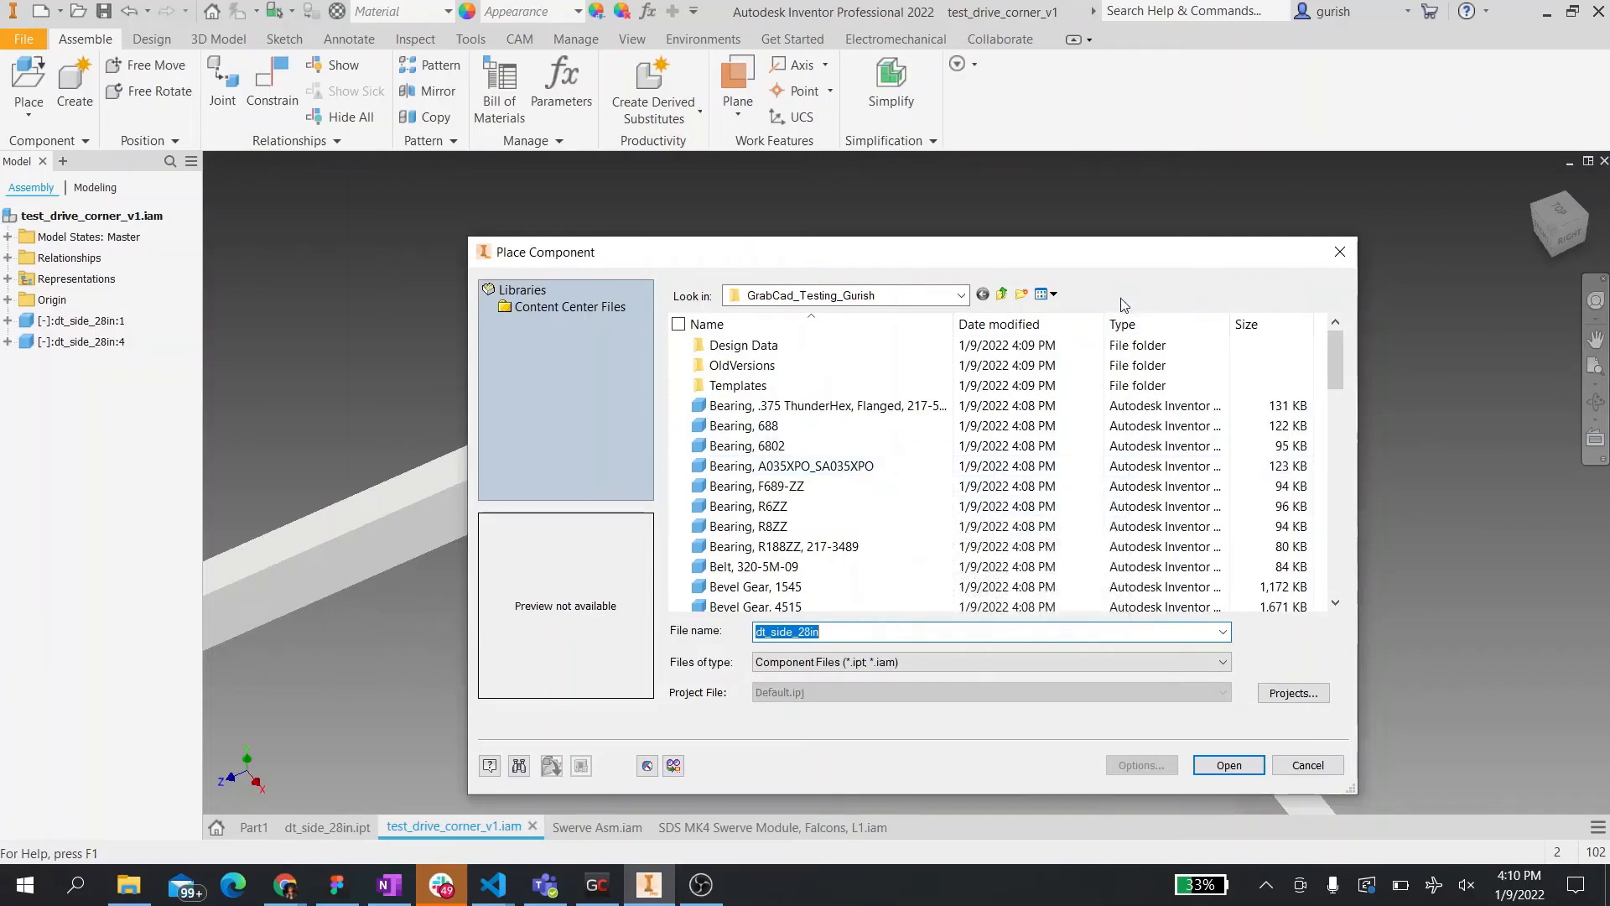
# - Create a new folder named SDS_swerve inside the GrabCad testing folder
pyautogui.rightClick(909, 344)
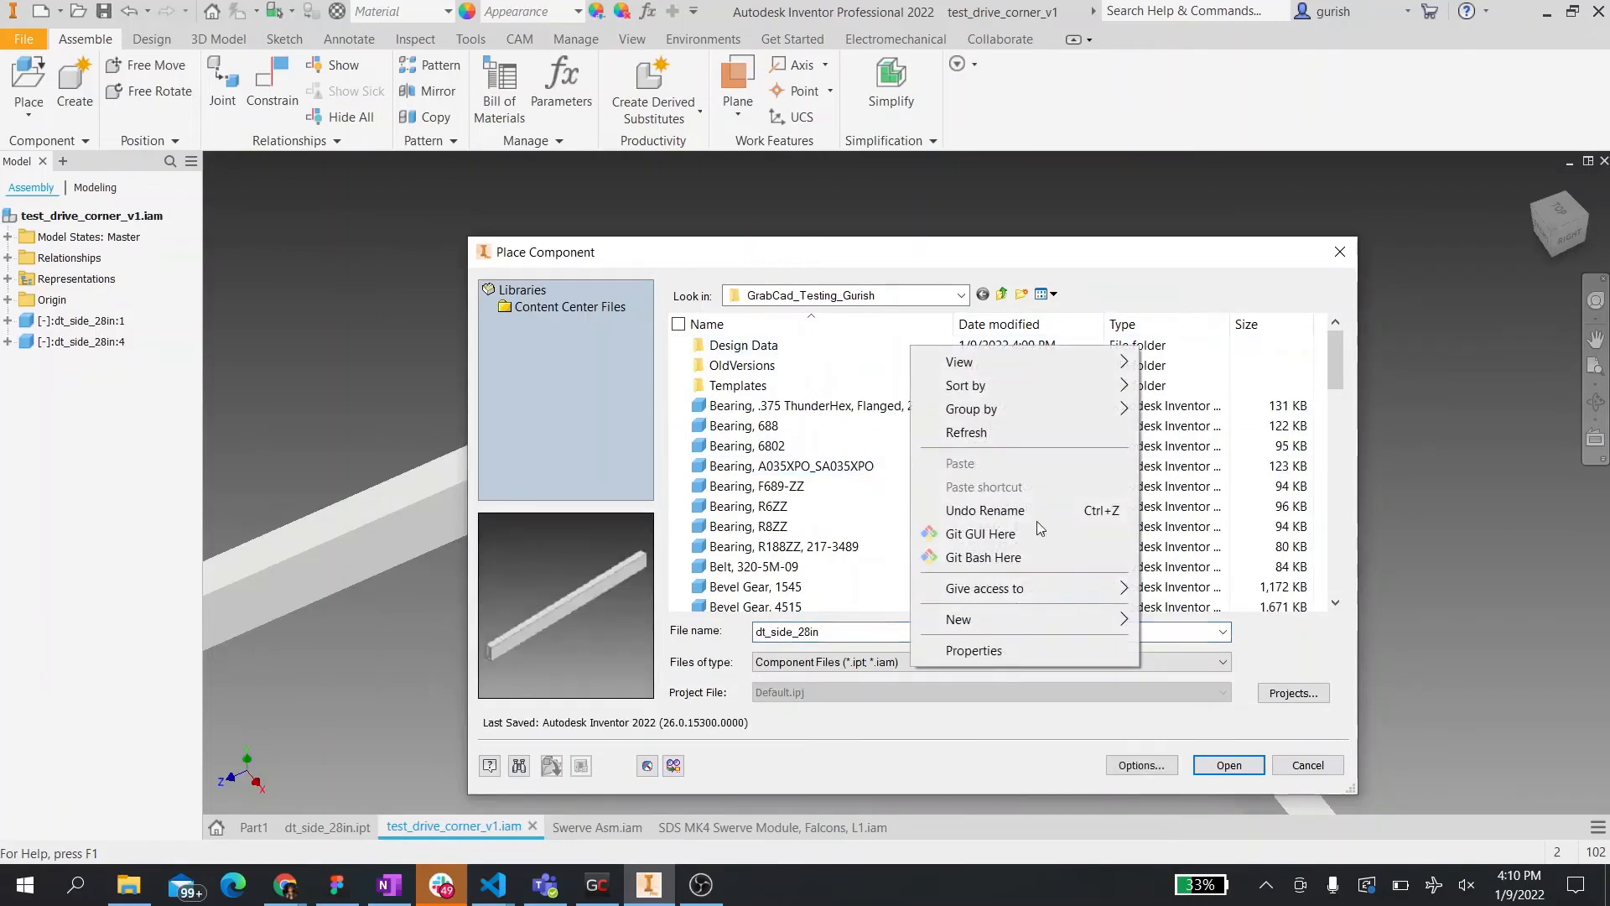
pyautogui.moveTo(997, 626)
pyautogui.click(1200, 619)
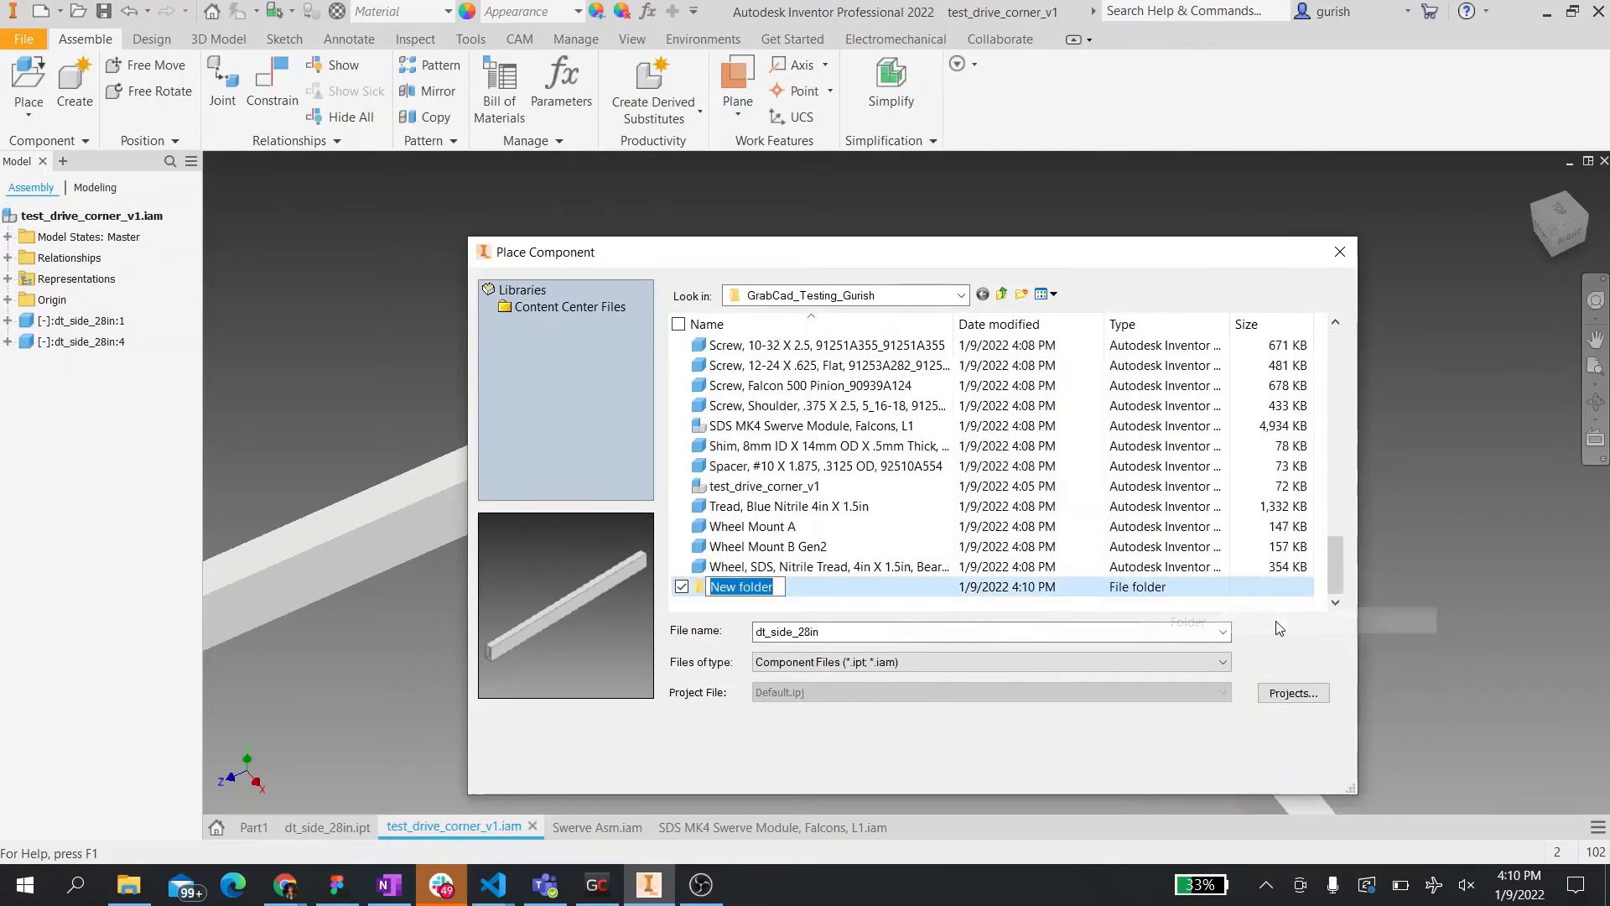
pyautogui.write('SDS_')
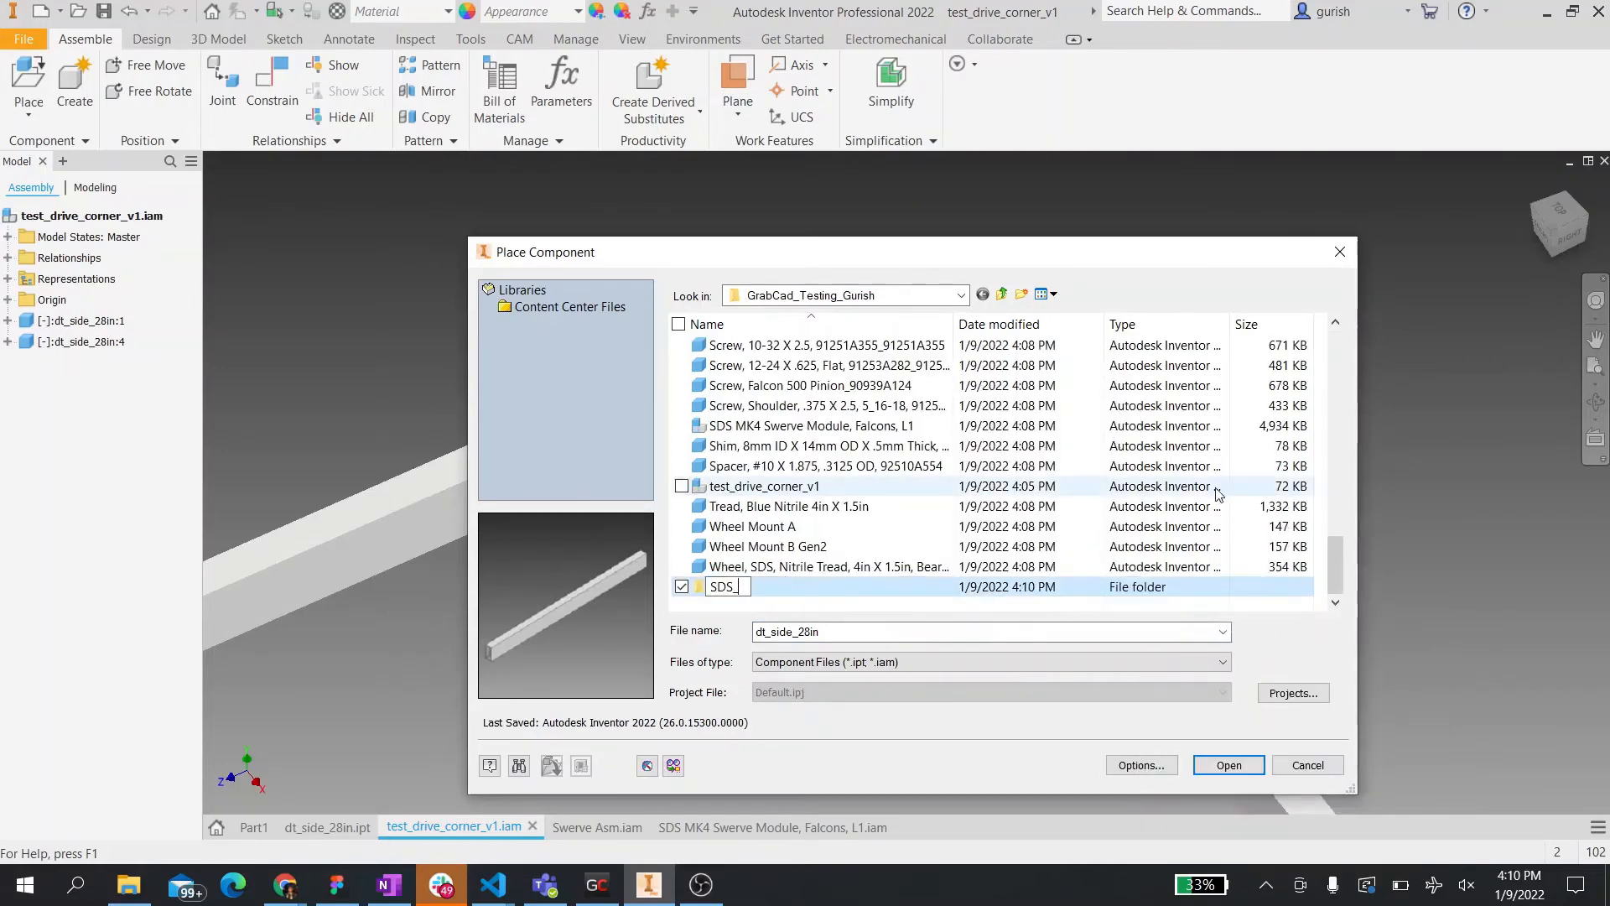
pyautogui.write('swerve')
pyautogui.press('Return')
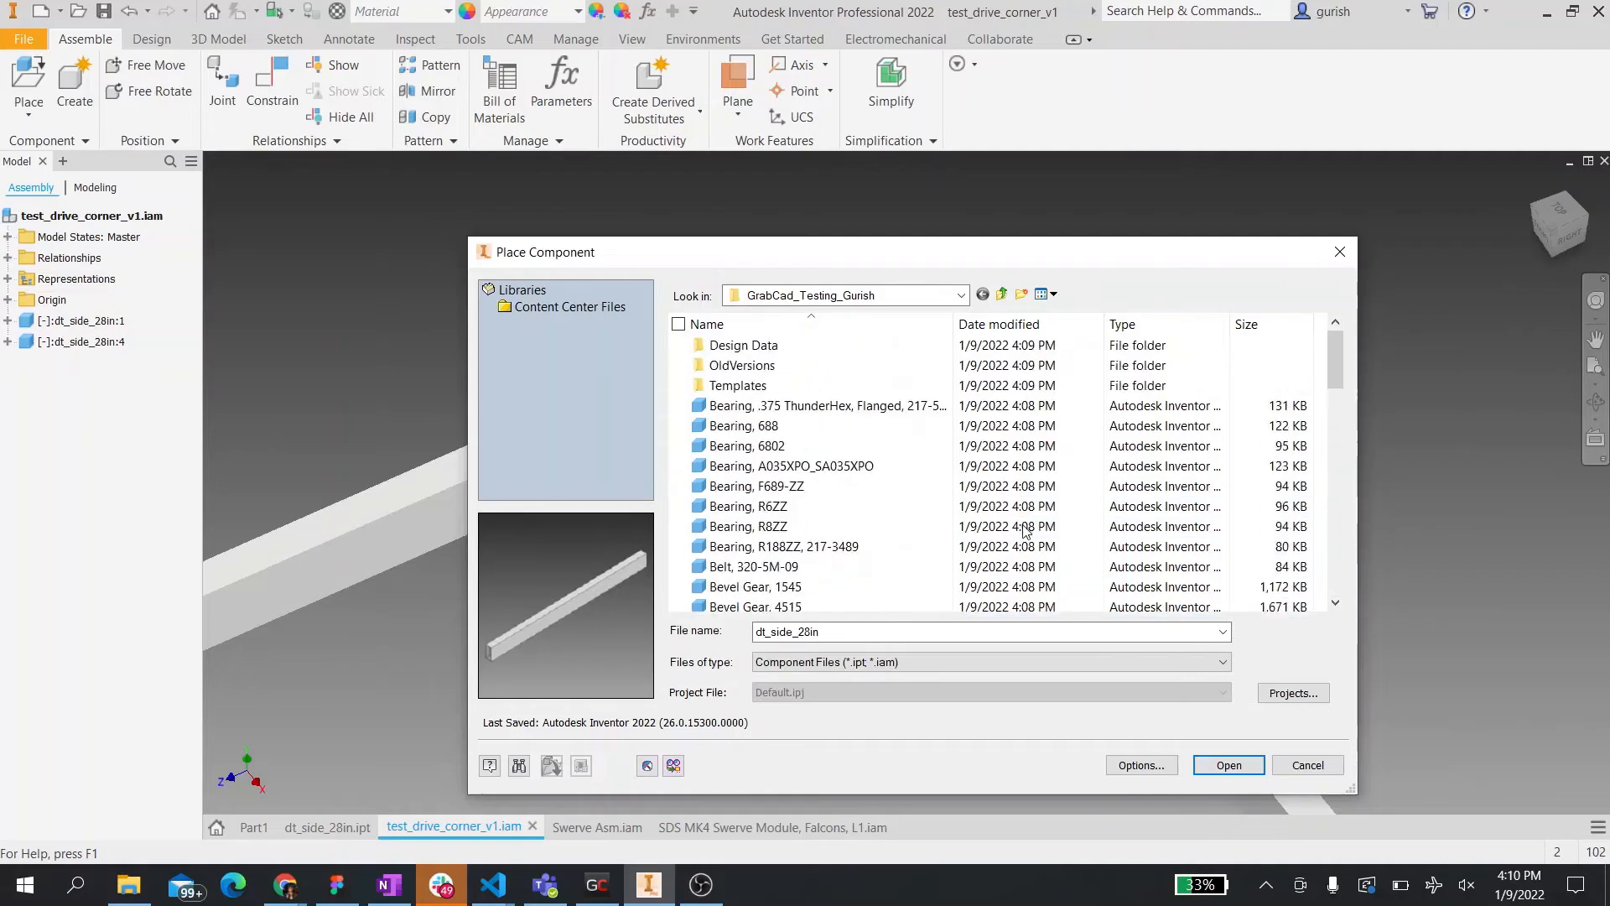
# - Move all part and assembly files except test_drive_corner_v1 into the SDS_swerve folder
pyautogui.click(964, 406)
pyautogui.scroll(-10, 937, 501)
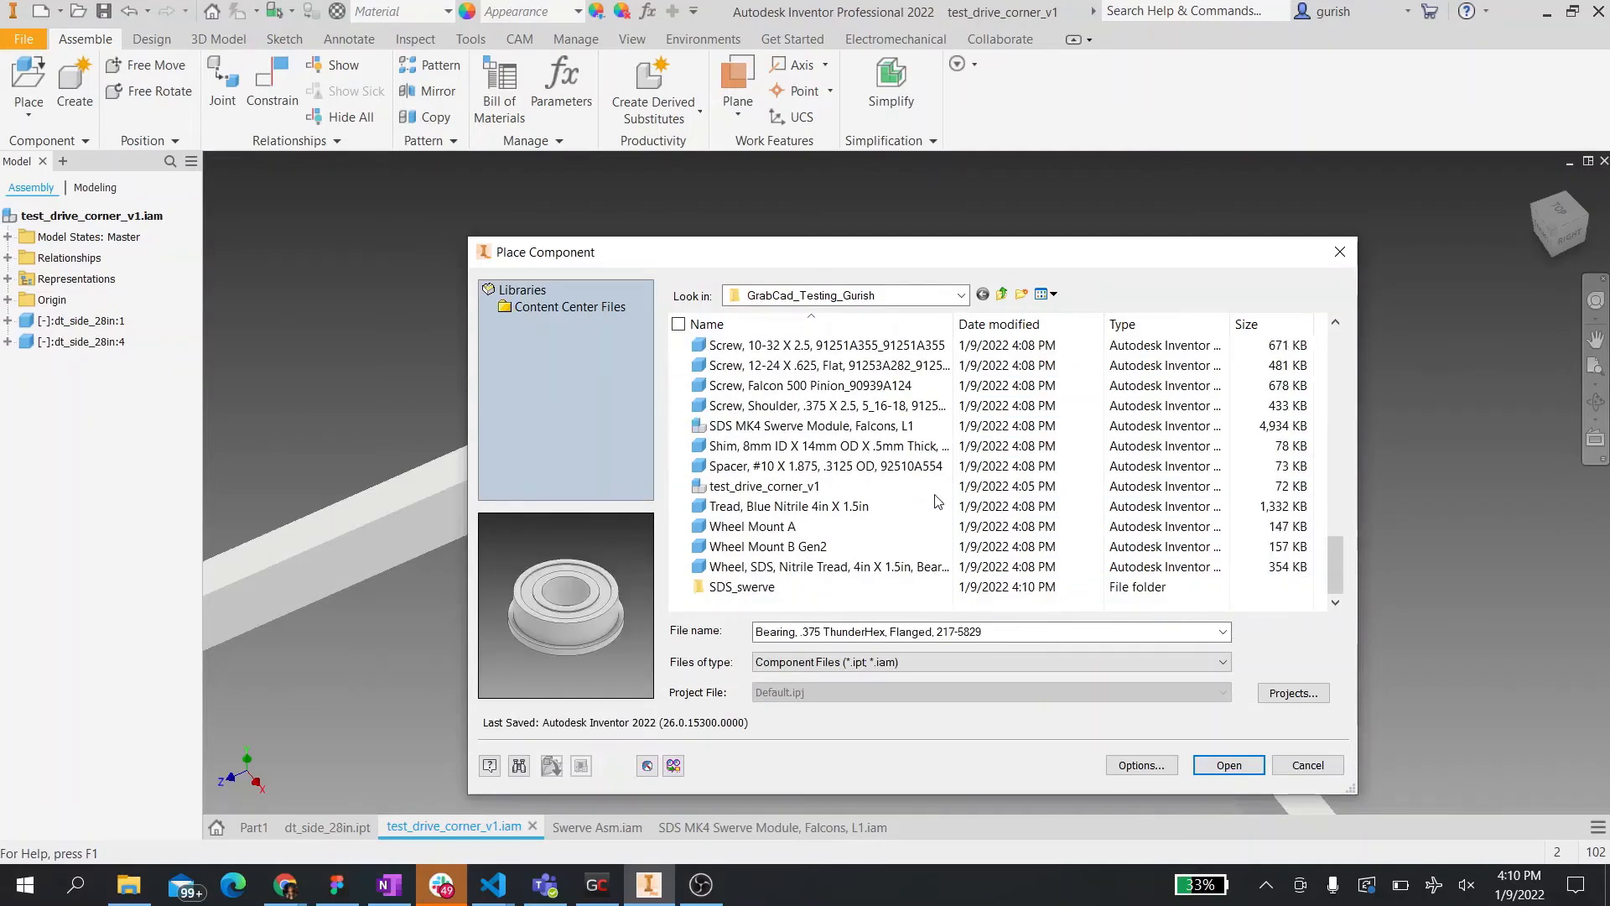
pyautogui.keyDown('shift'); pyautogui.click(870, 569); pyautogui.keyUp('shift')
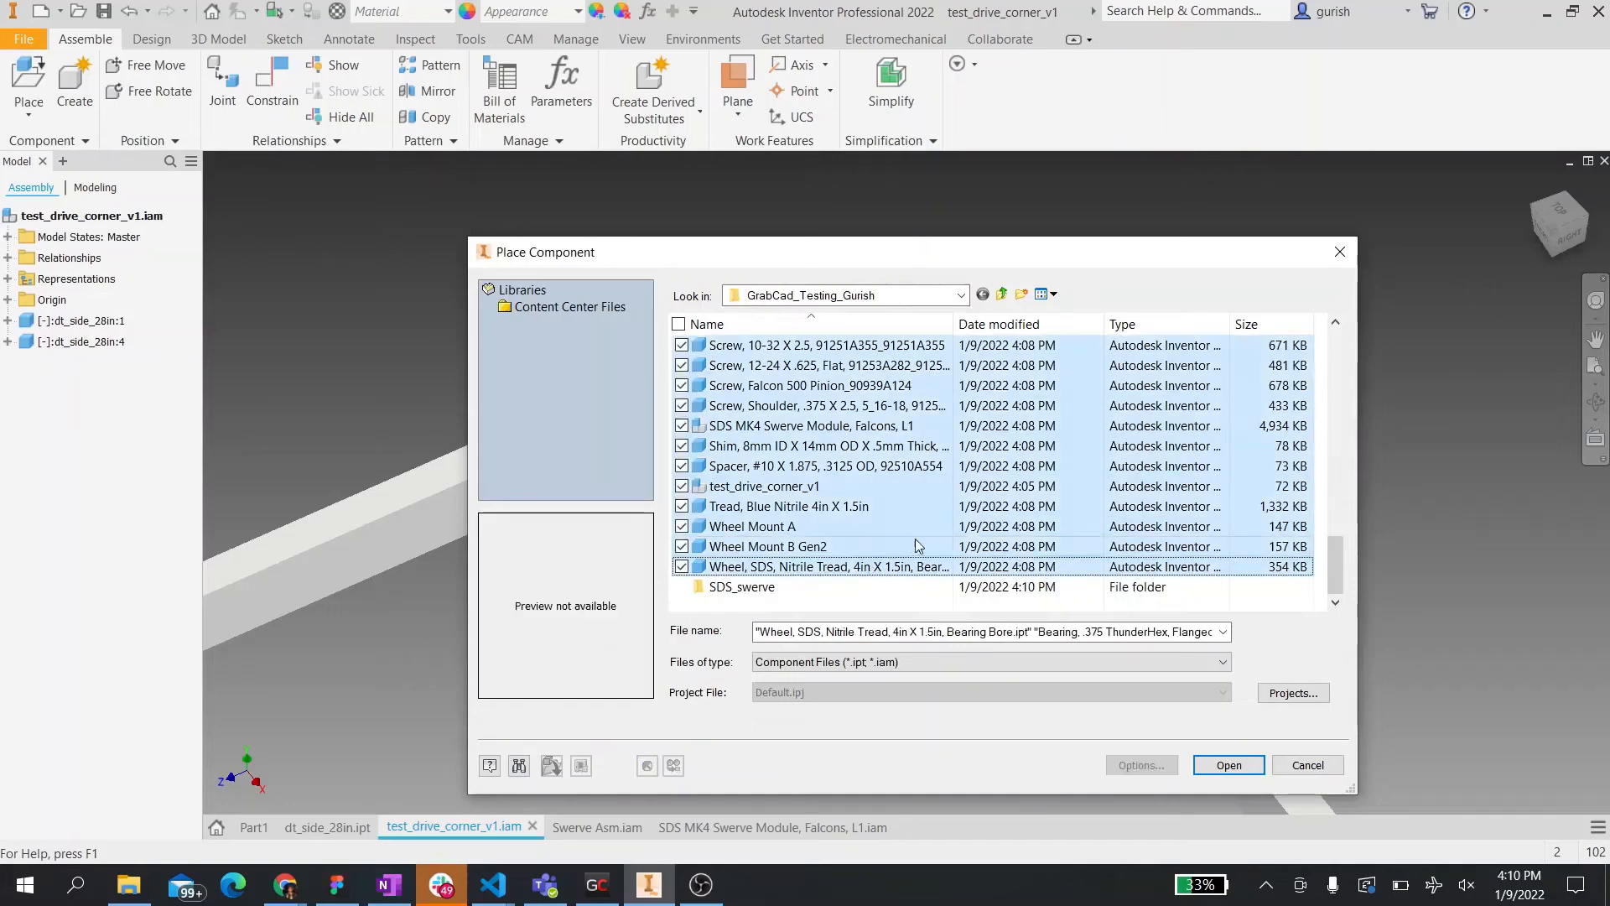
pyautogui.keyDown('ctrl'); pyautogui.click(869, 493); pyautogui.keyUp('ctrl')
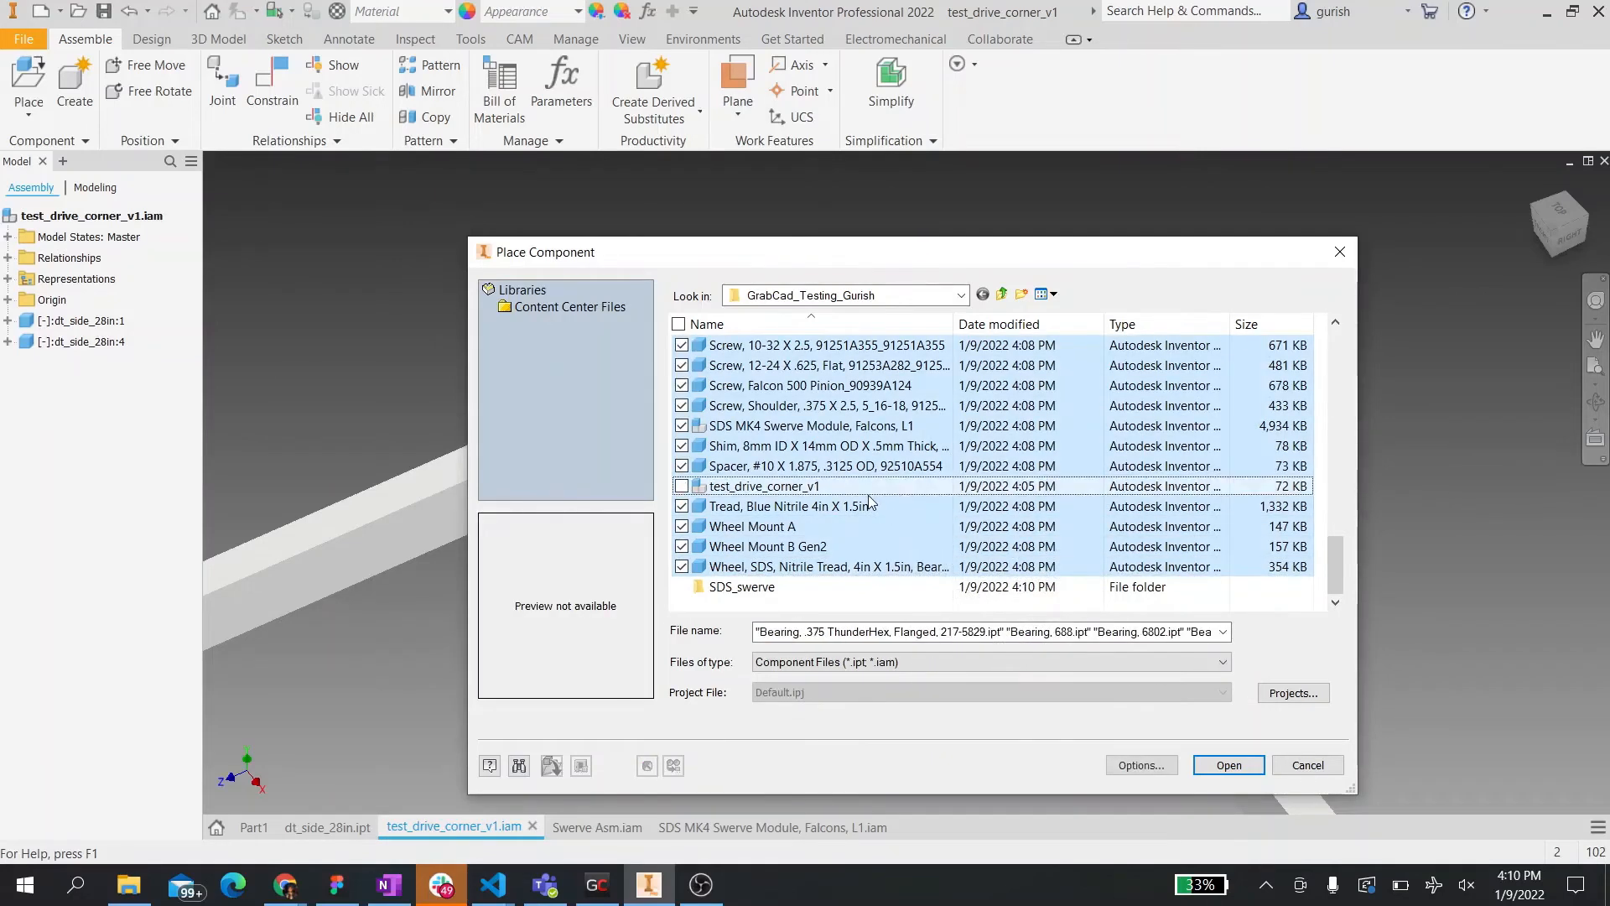
pyautogui.moveTo(895, 549); pyautogui.dragTo(843, 592)
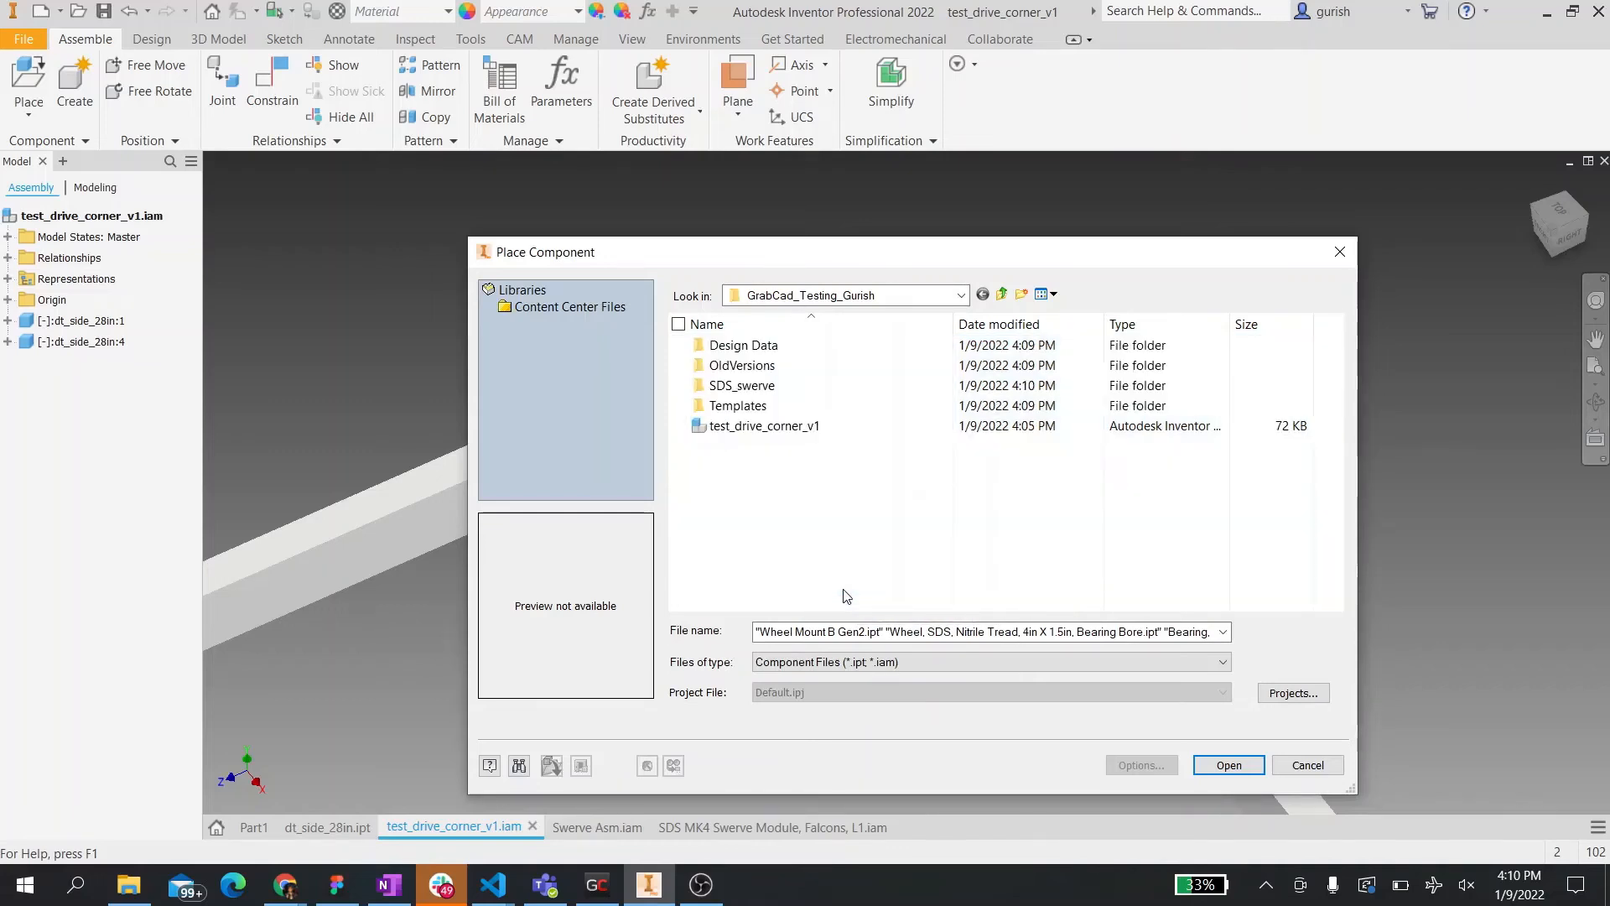
# - Open the SDS_swerve folder to choose the component to place in the test_drive_corner_v1 assembly
pyautogui.rightClick(782, 383)
pyautogui.click(738, 444)
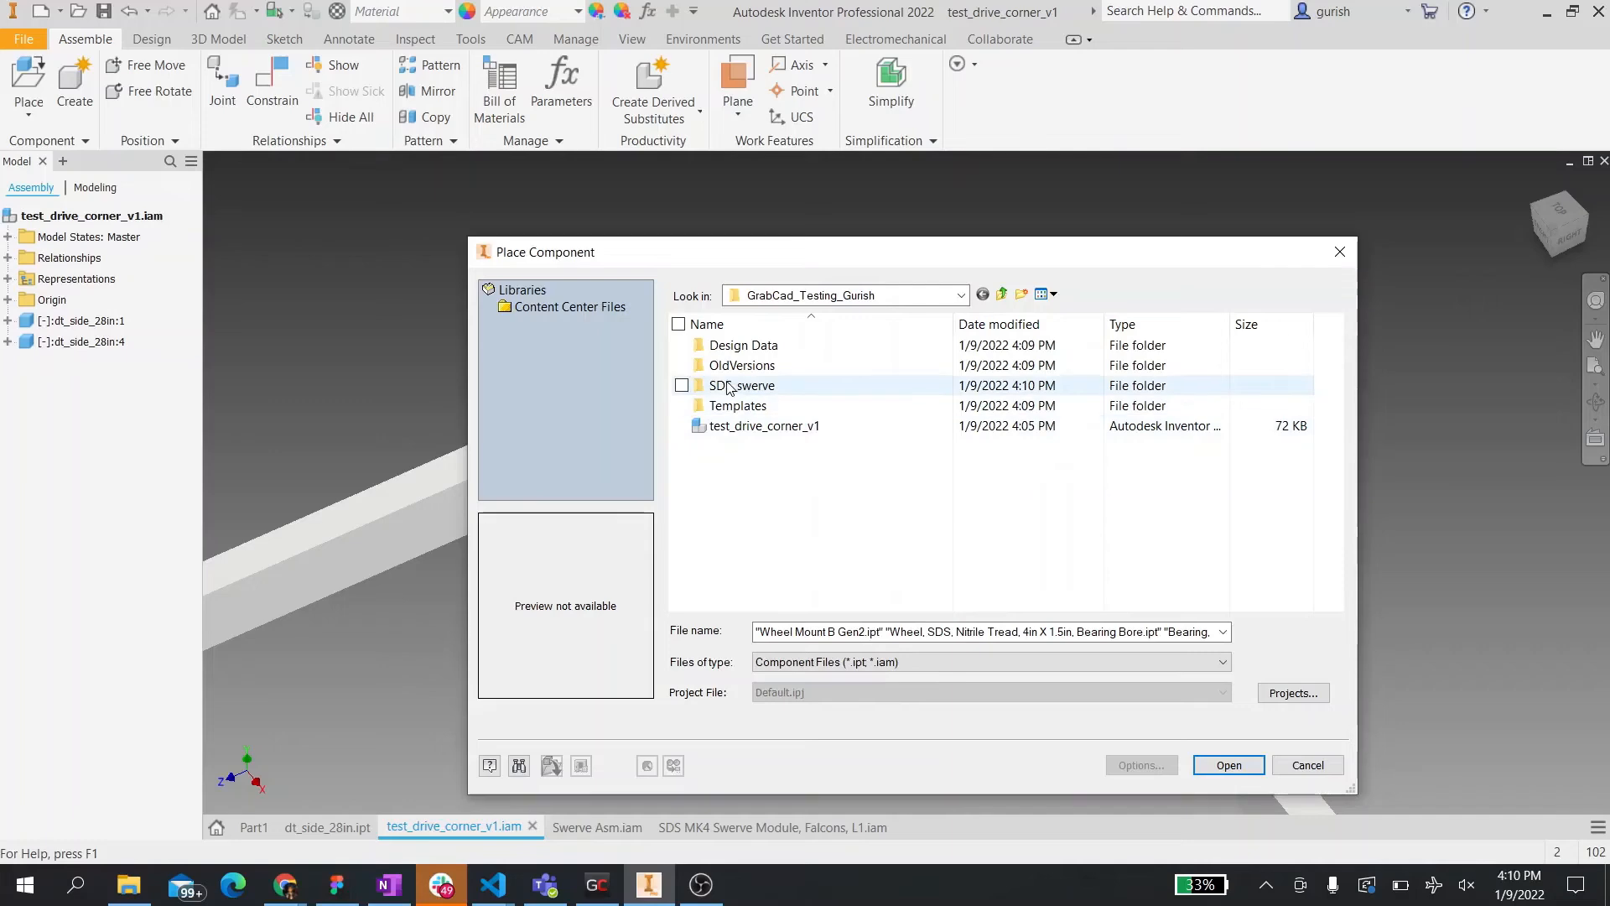
pyautogui.click(728, 388)
pyautogui.rightClick(728, 388)
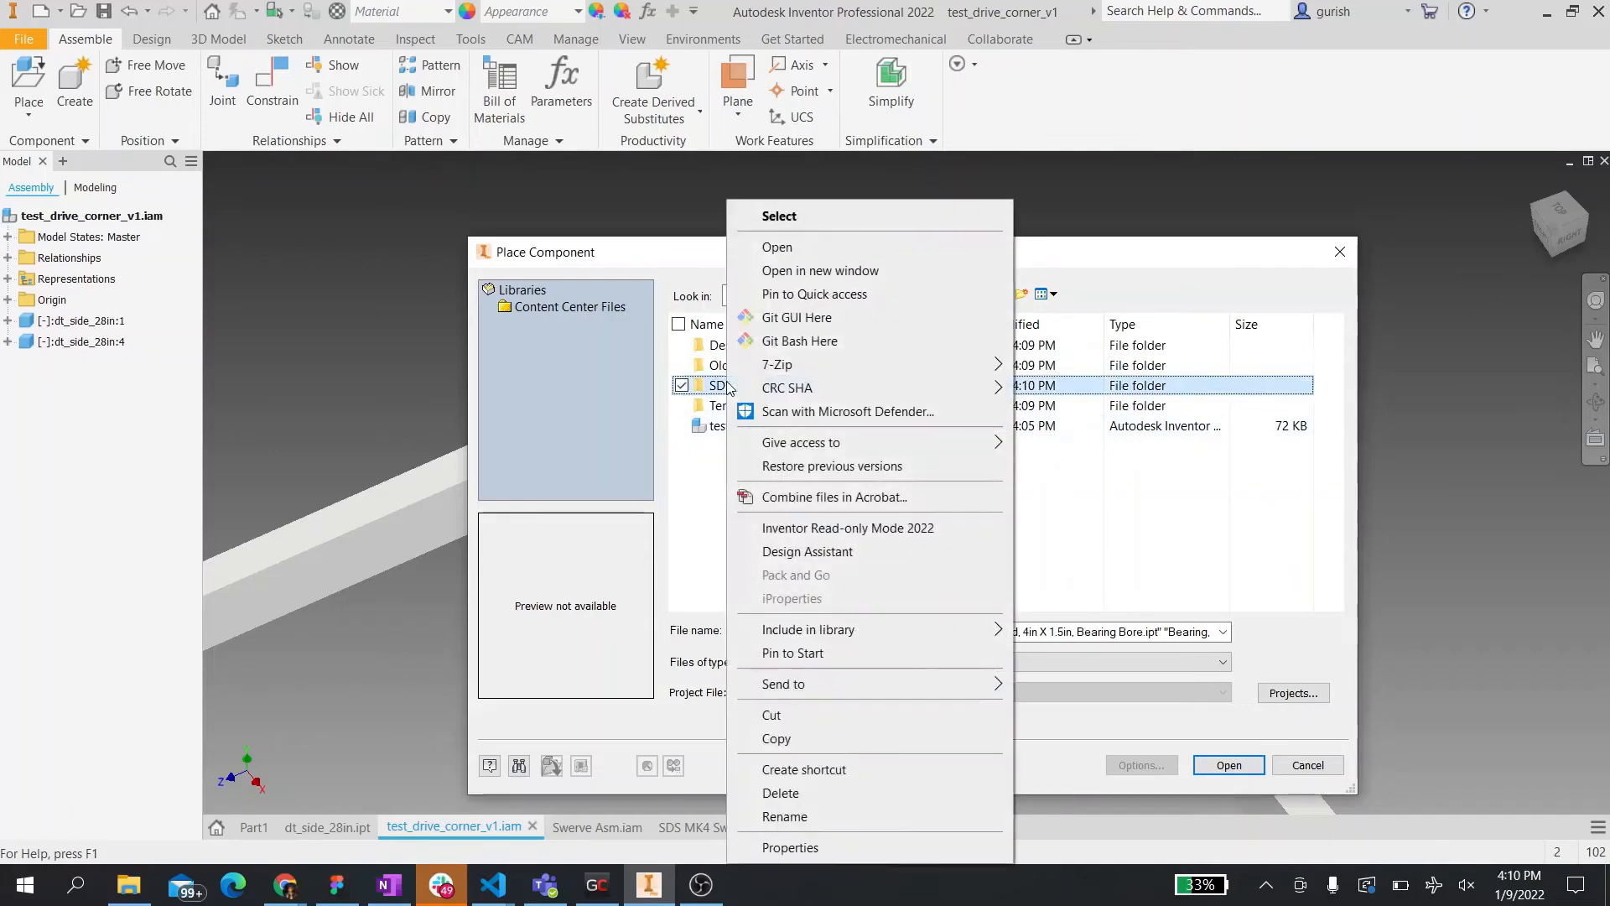
pyautogui.press('Escape')
pyautogui.doubleClick(956, 388)
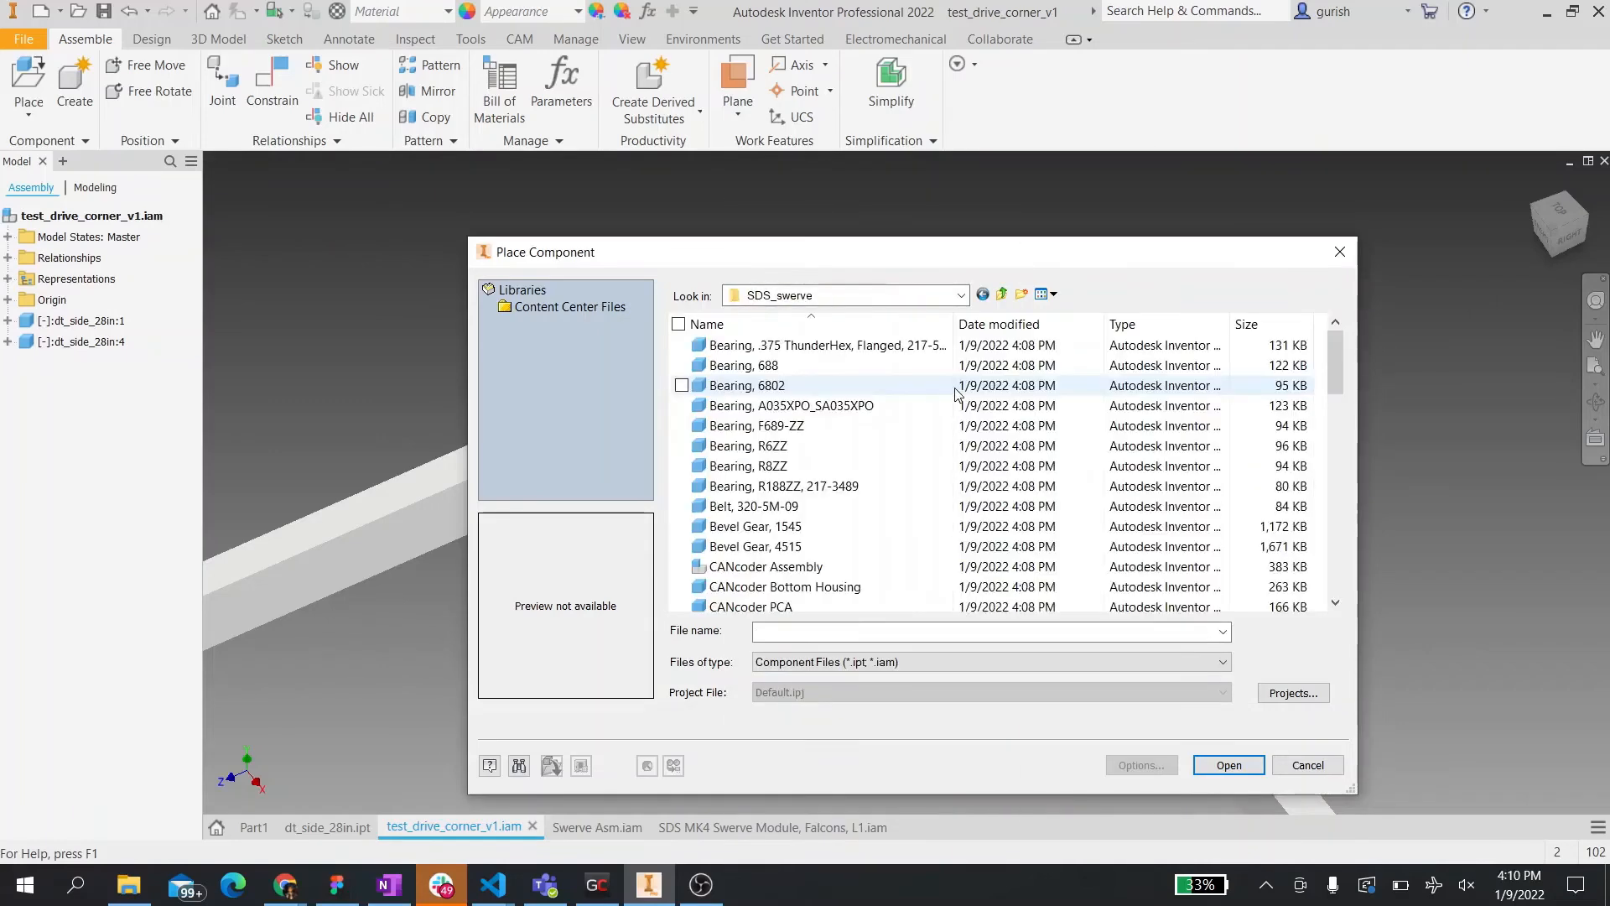
pyautogui.press('super+Tab')
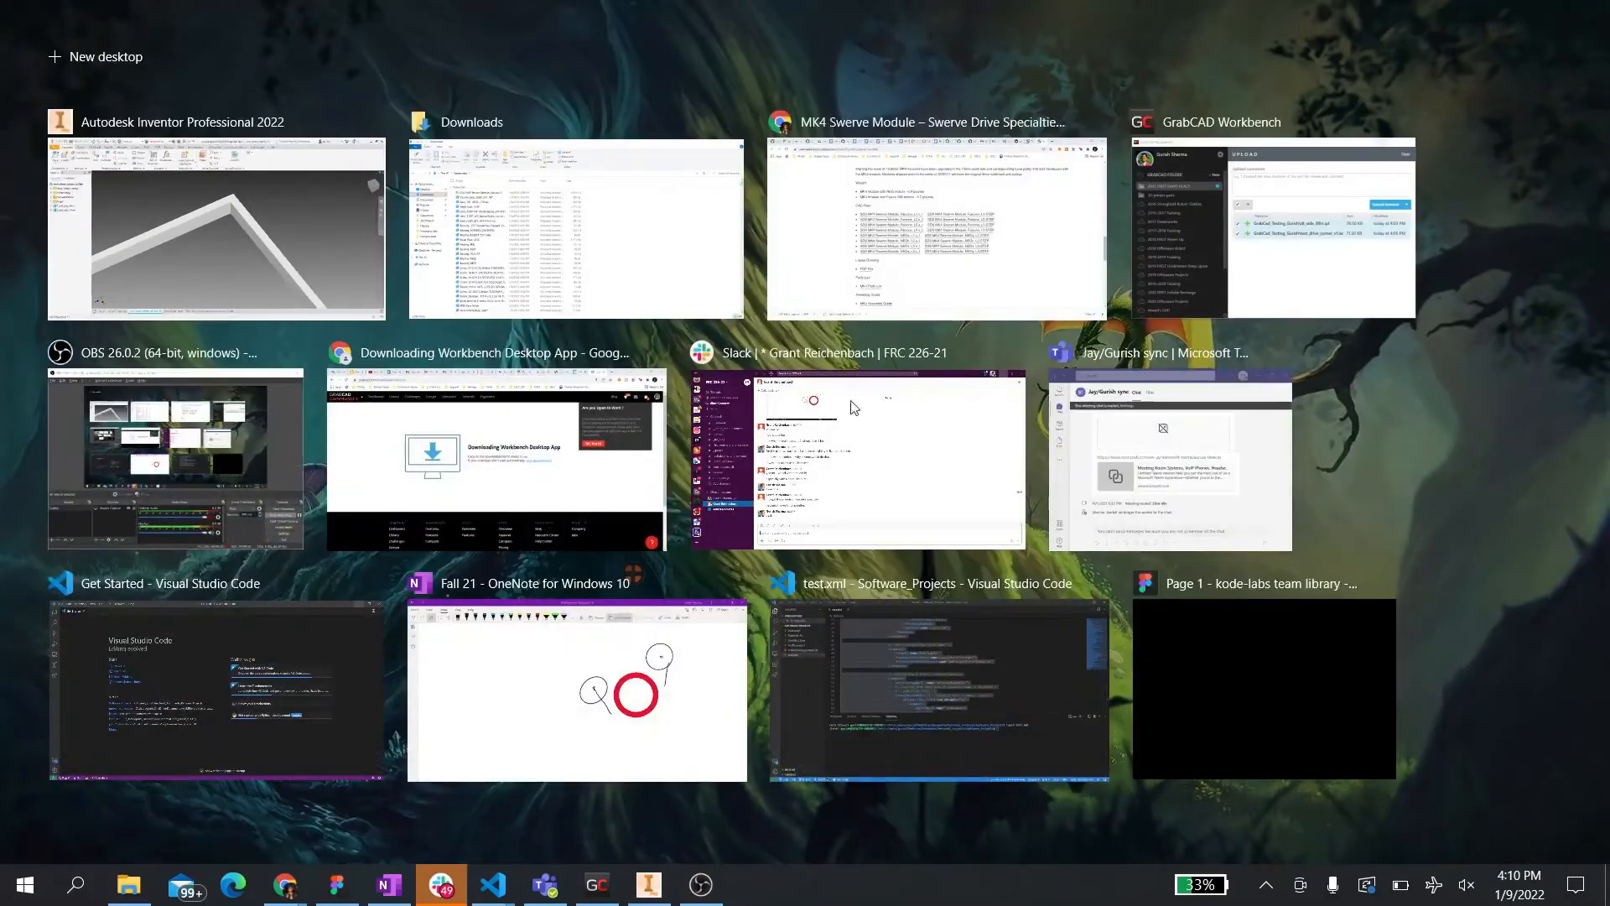
pyautogui.click(270, 258)
# - Look through the SDS_swerve files and sort them by type so the assemblies are grouped together
pyautogui.scroll(-10, 941, 533)
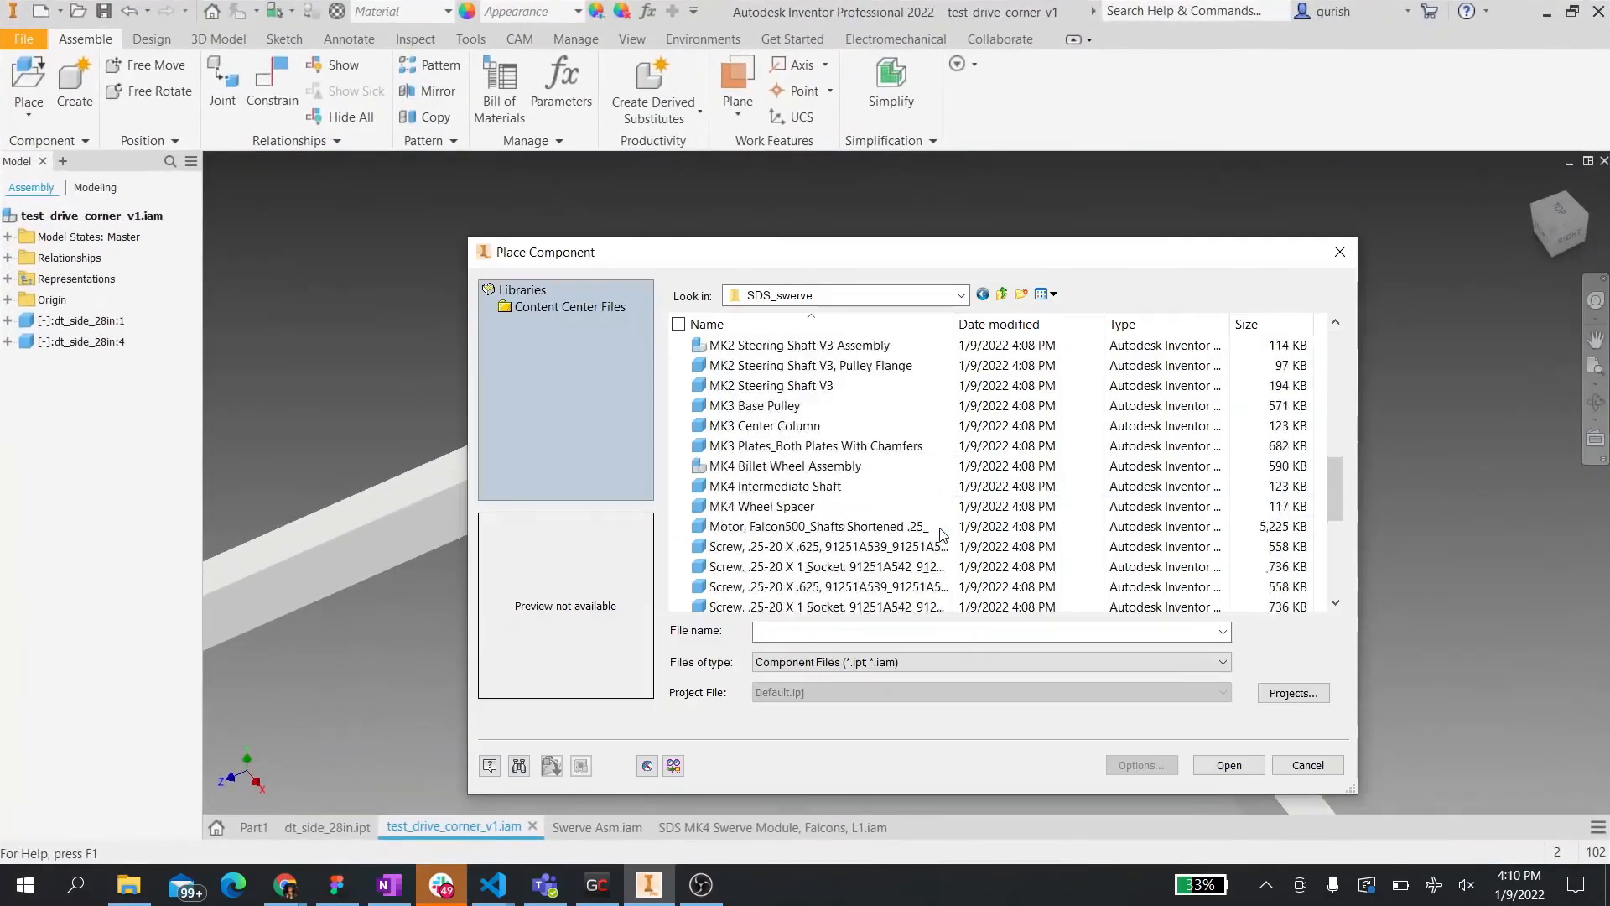
pyautogui.scroll(-3, 941, 533)
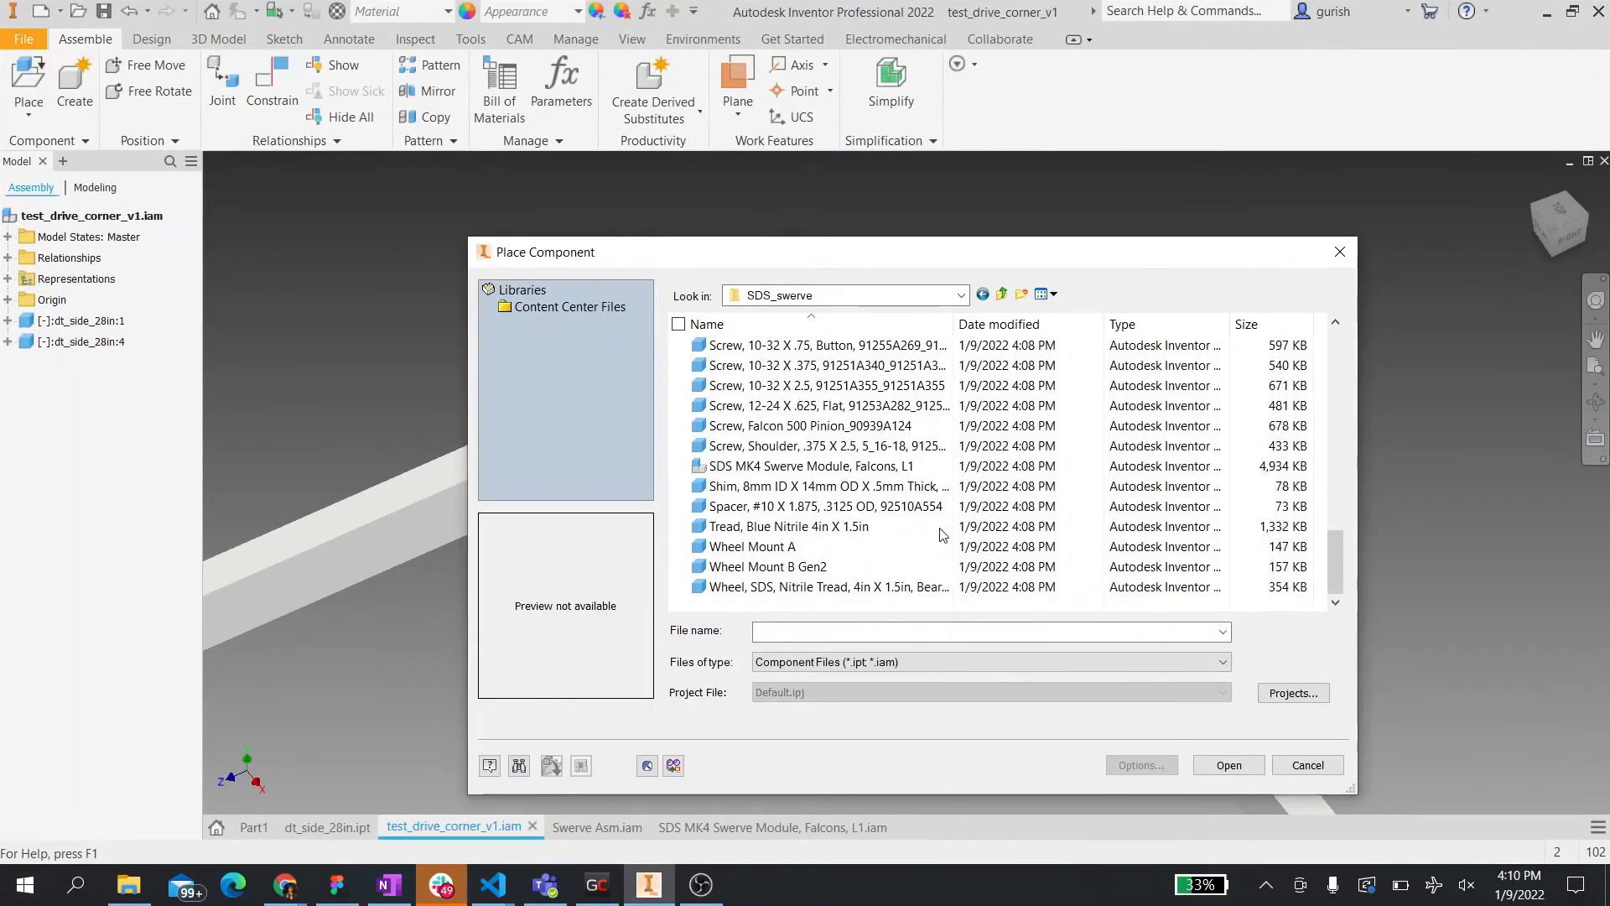
pyautogui.scroll(3, 941, 533)
pyautogui.scroll(10, 941, 533)
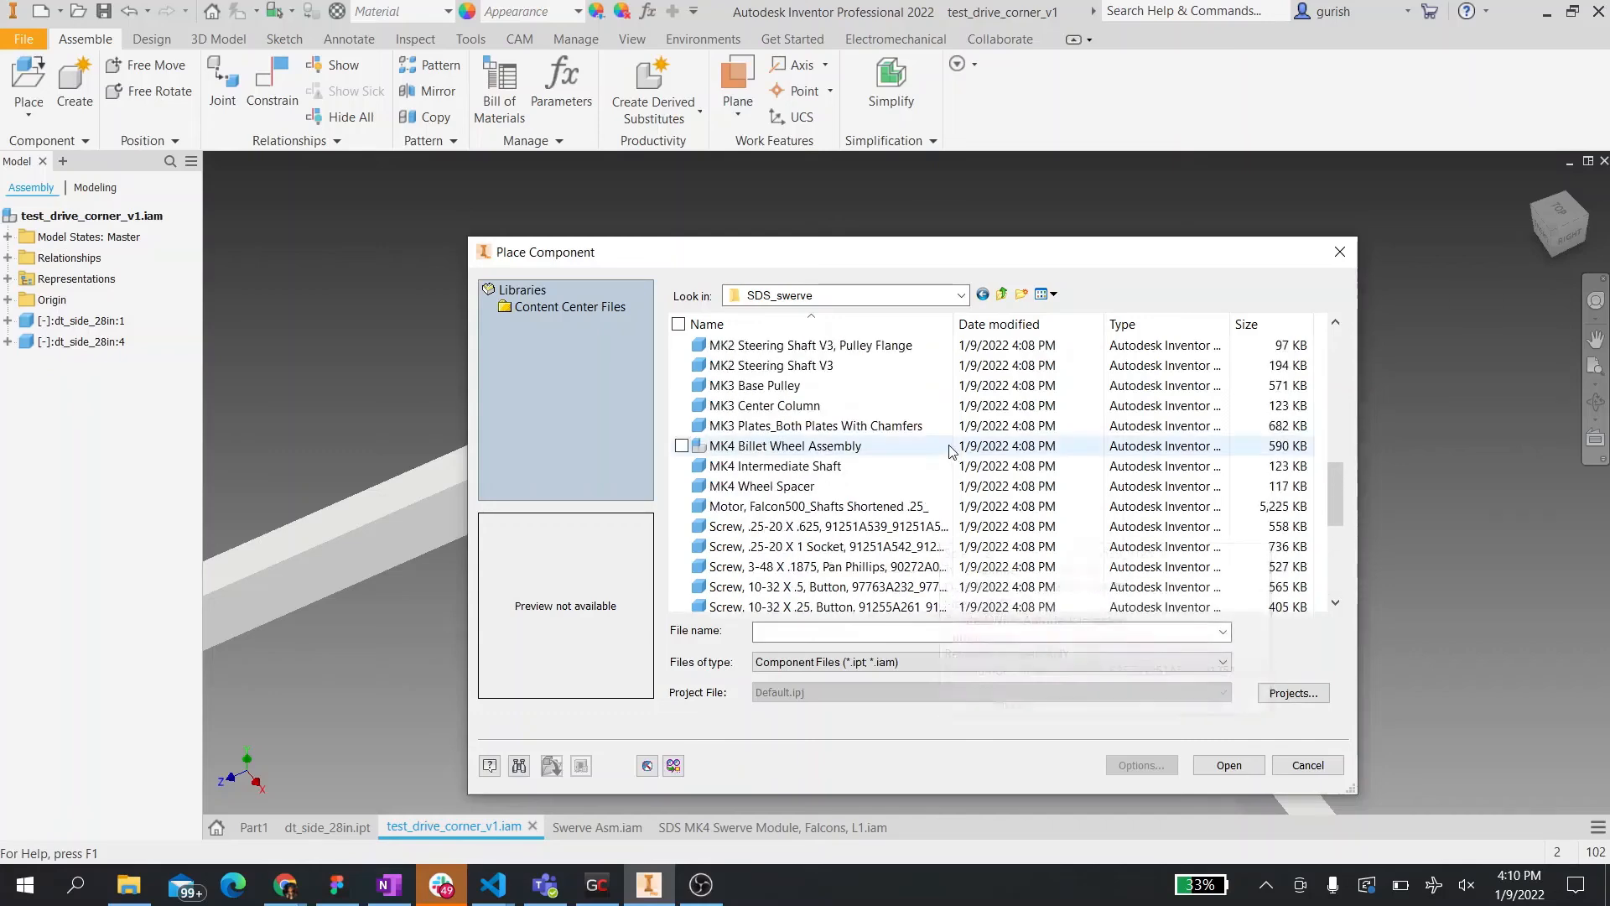
pyautogui.click(1161, 325)
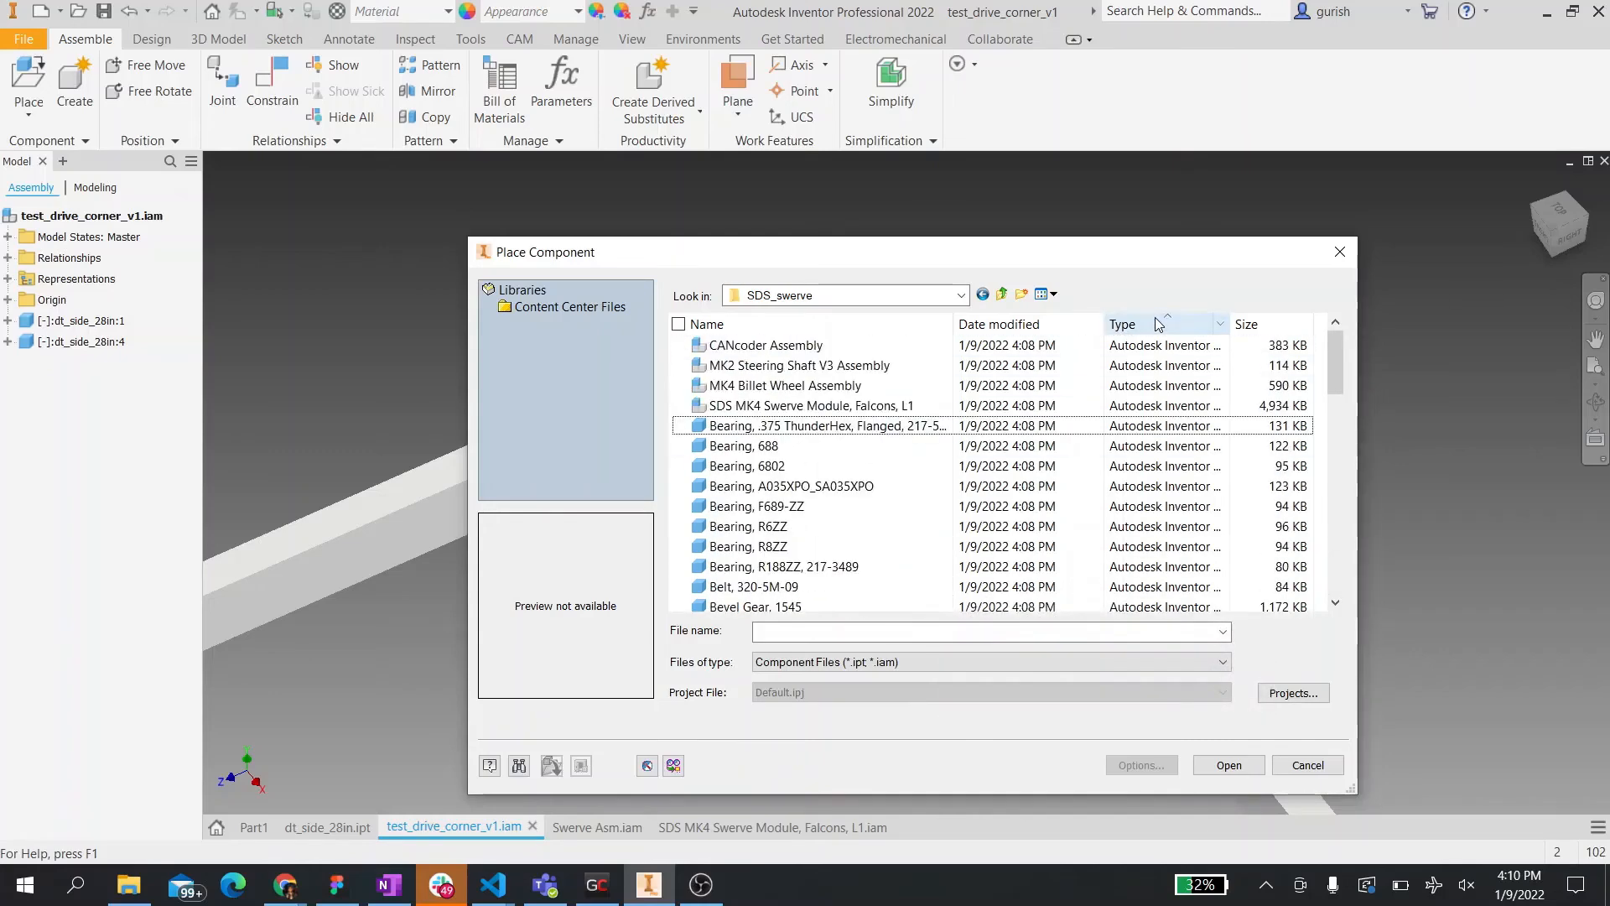
# - Place one instance of the SDS MK4 Swerve Module, Falcons, L1 assembly near the corner of the two tubes
pyautogui.click(904, 407)
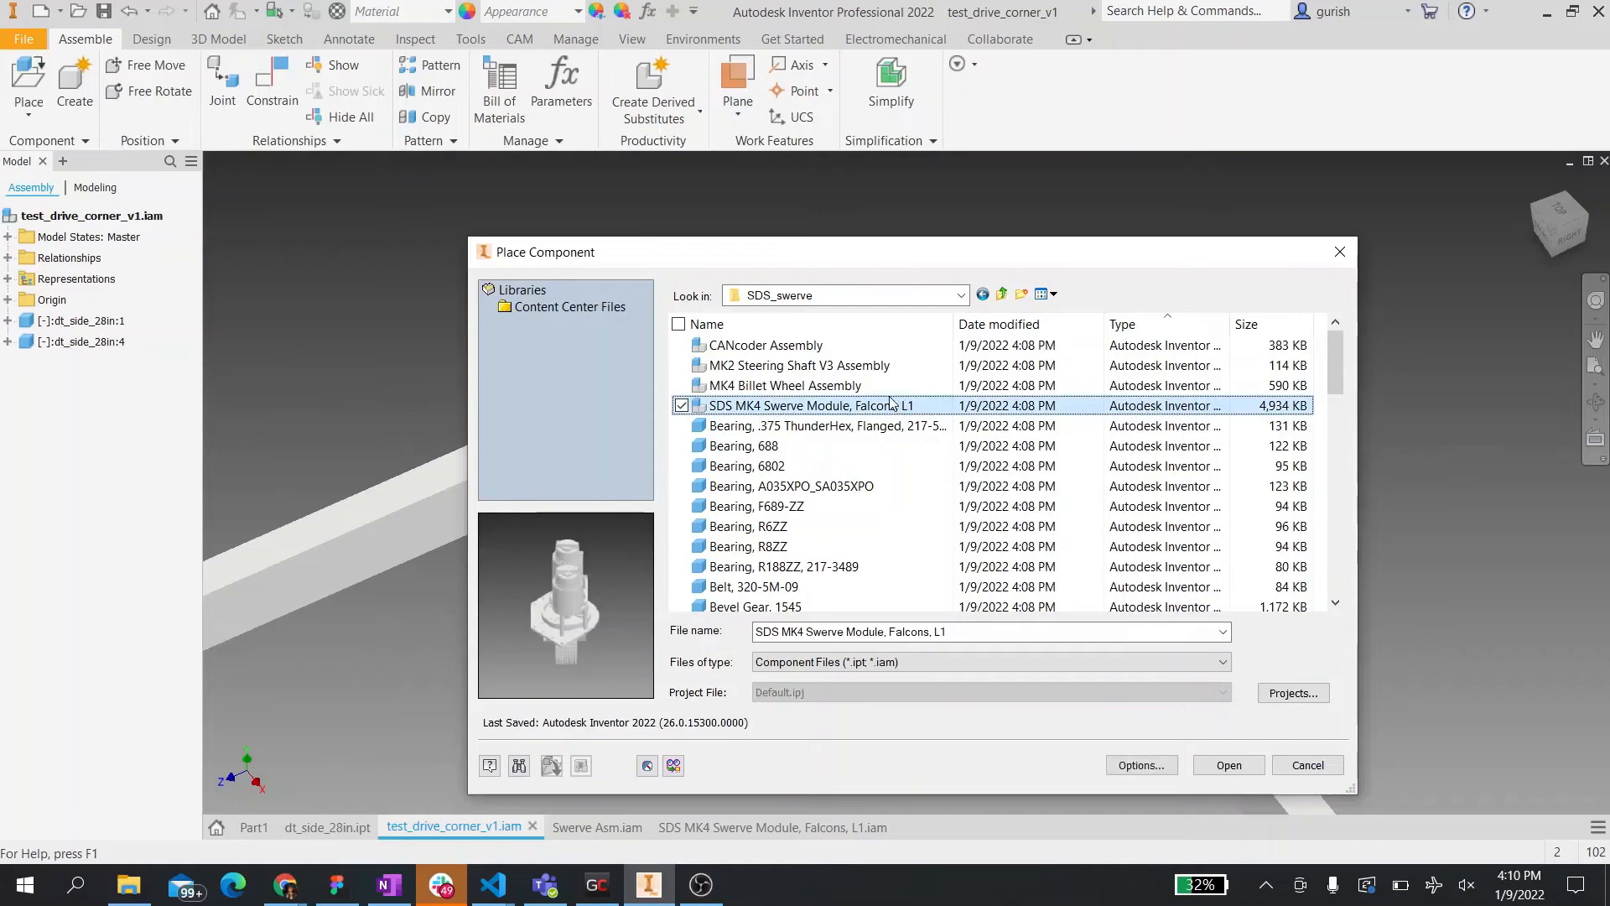
pyautogui.click(1231, 765)
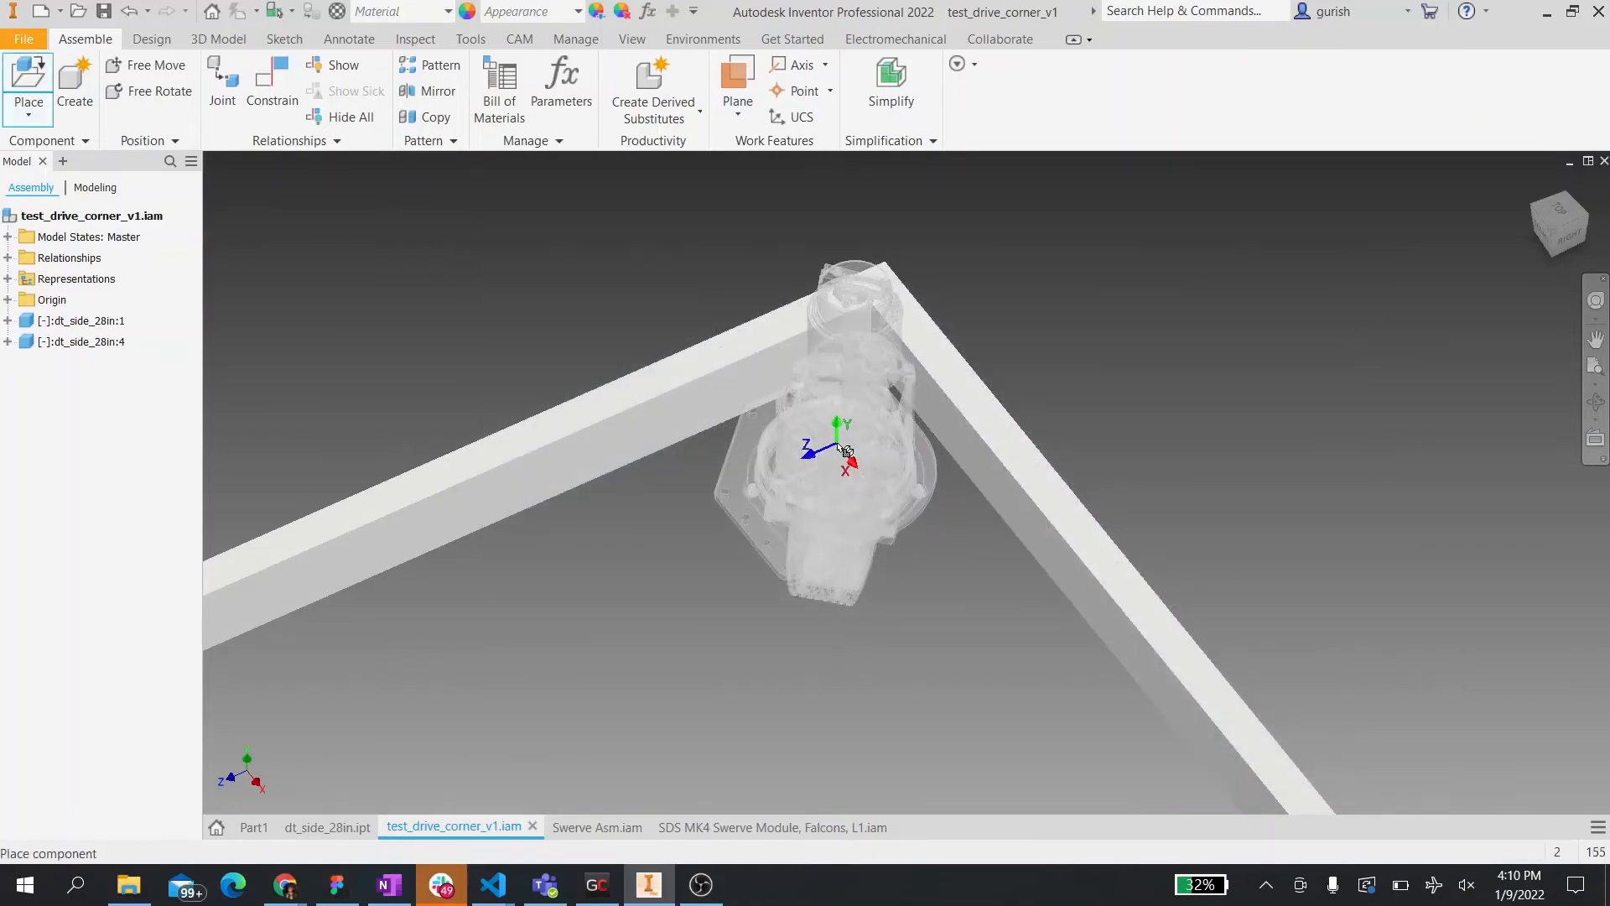
pyautogui.click(840, 451)
pyautogui.press('Escape')
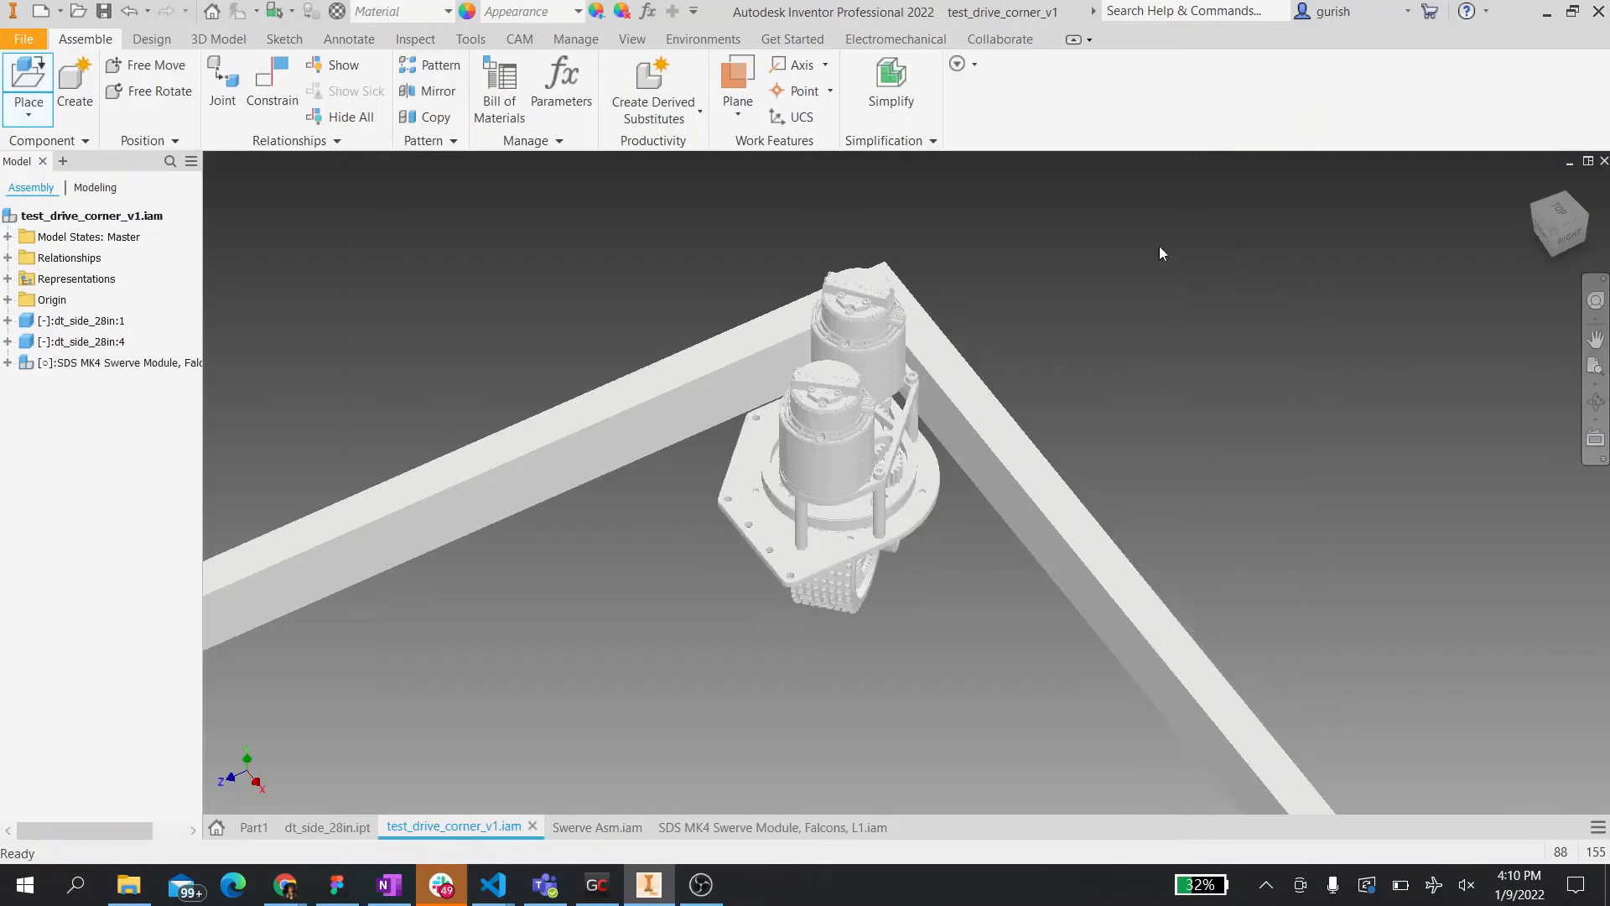
# - Mate the underside of the swerve module's mounting plate to the tube's top face with 0.000 in offset and save the assembly
pyautogui.click(1539, 228)
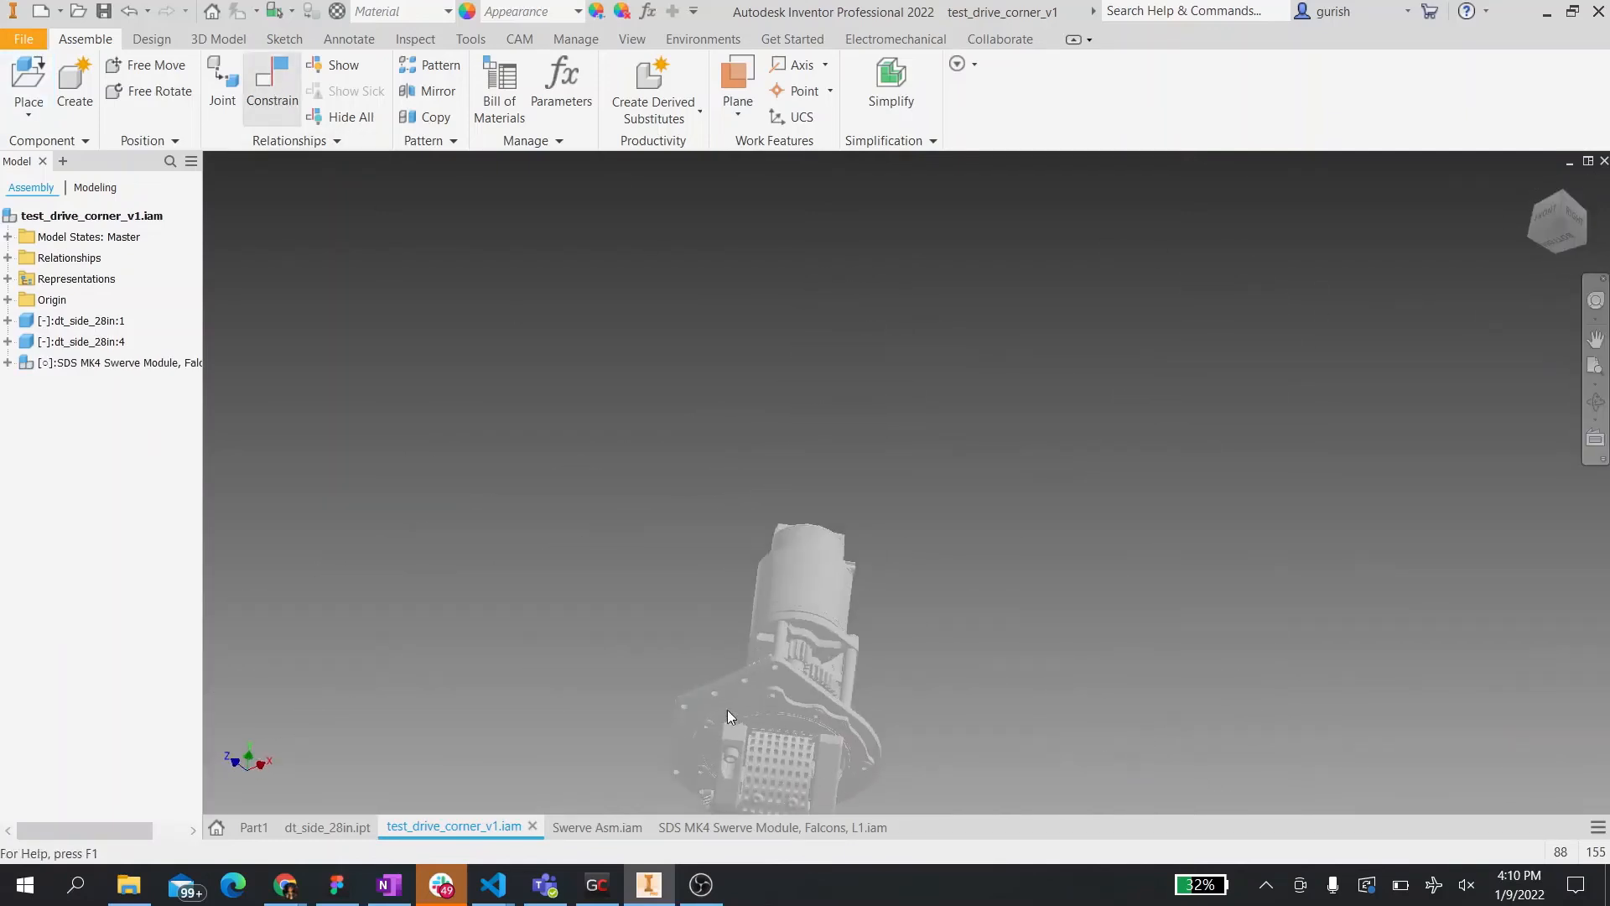
pyautogui.click(735, 684)
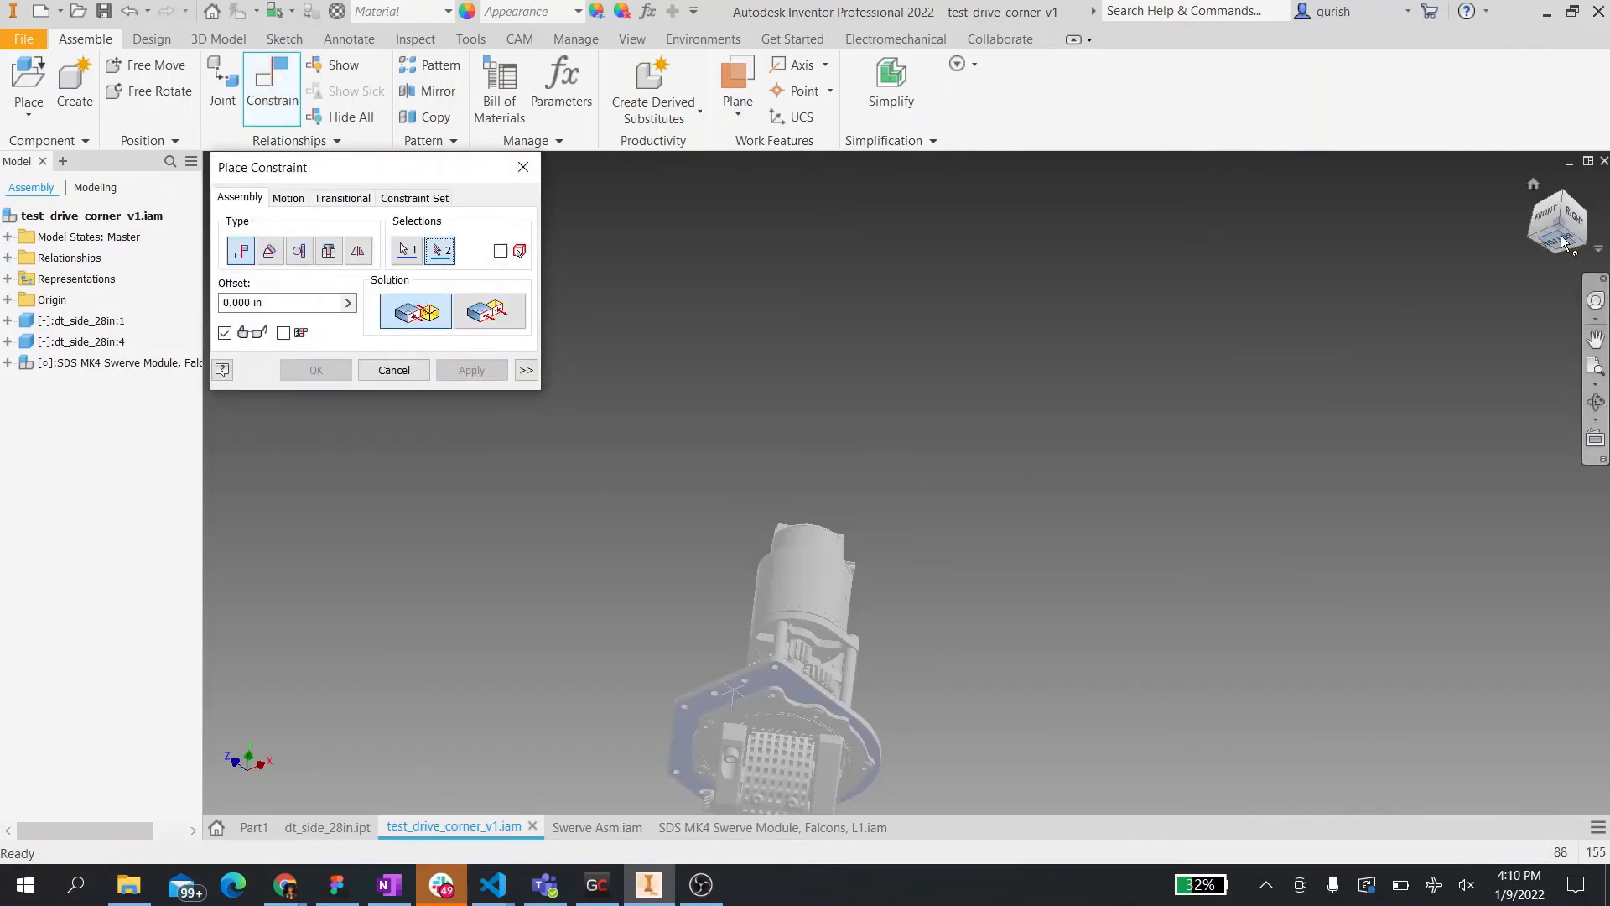
pyautogui.click(1564, 243)
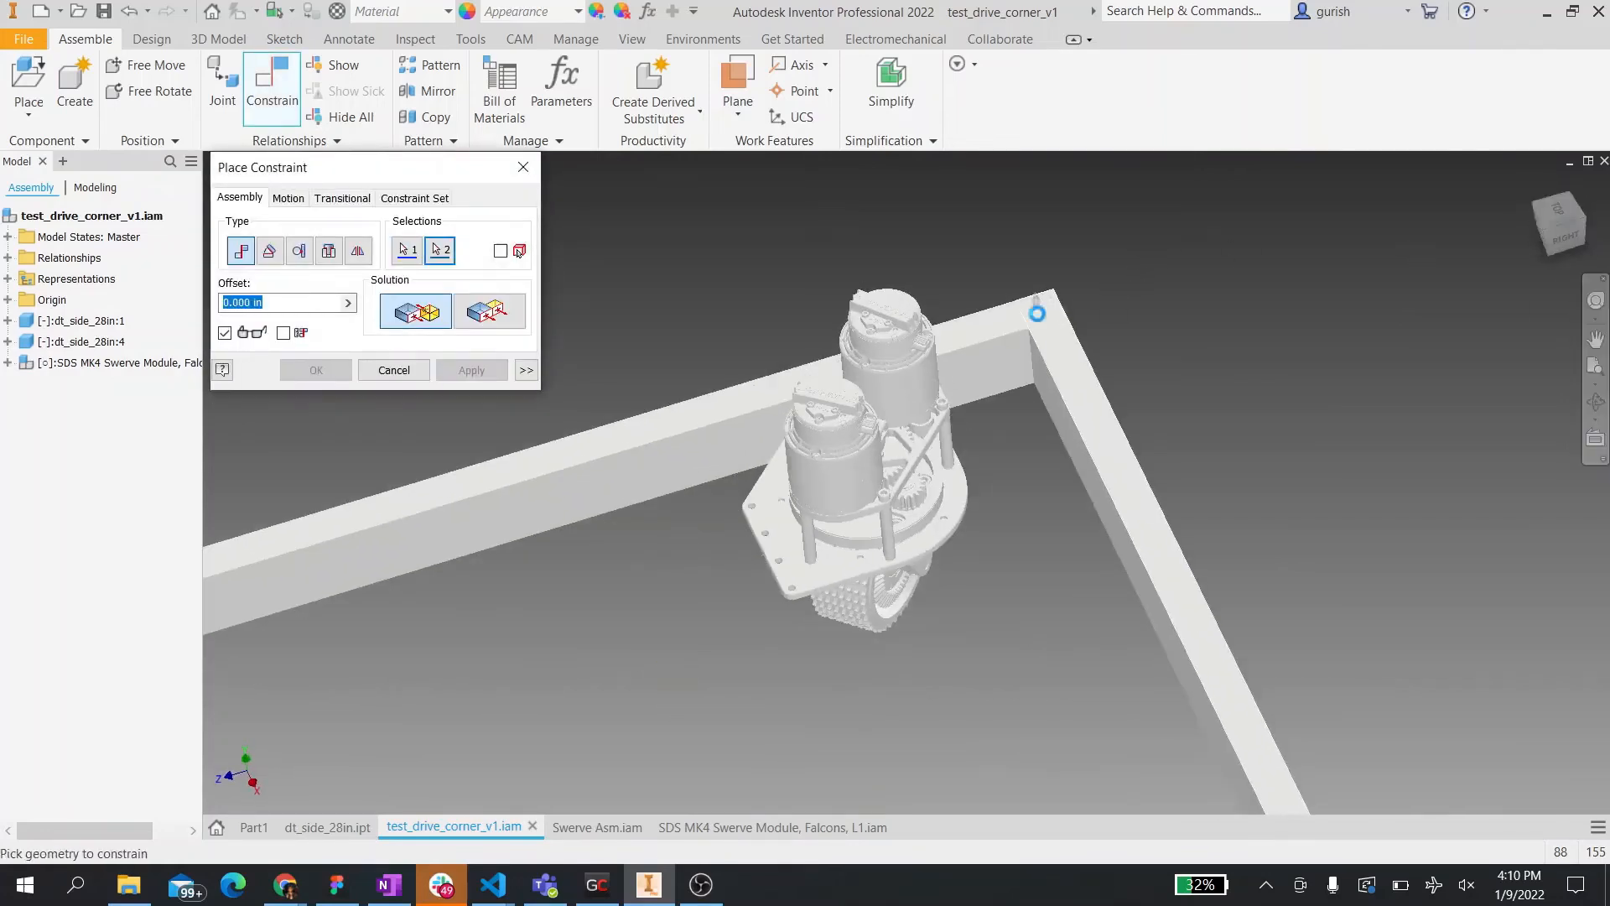
pyautogui.click(1037, 313)
pyautogui.click(457, 370)
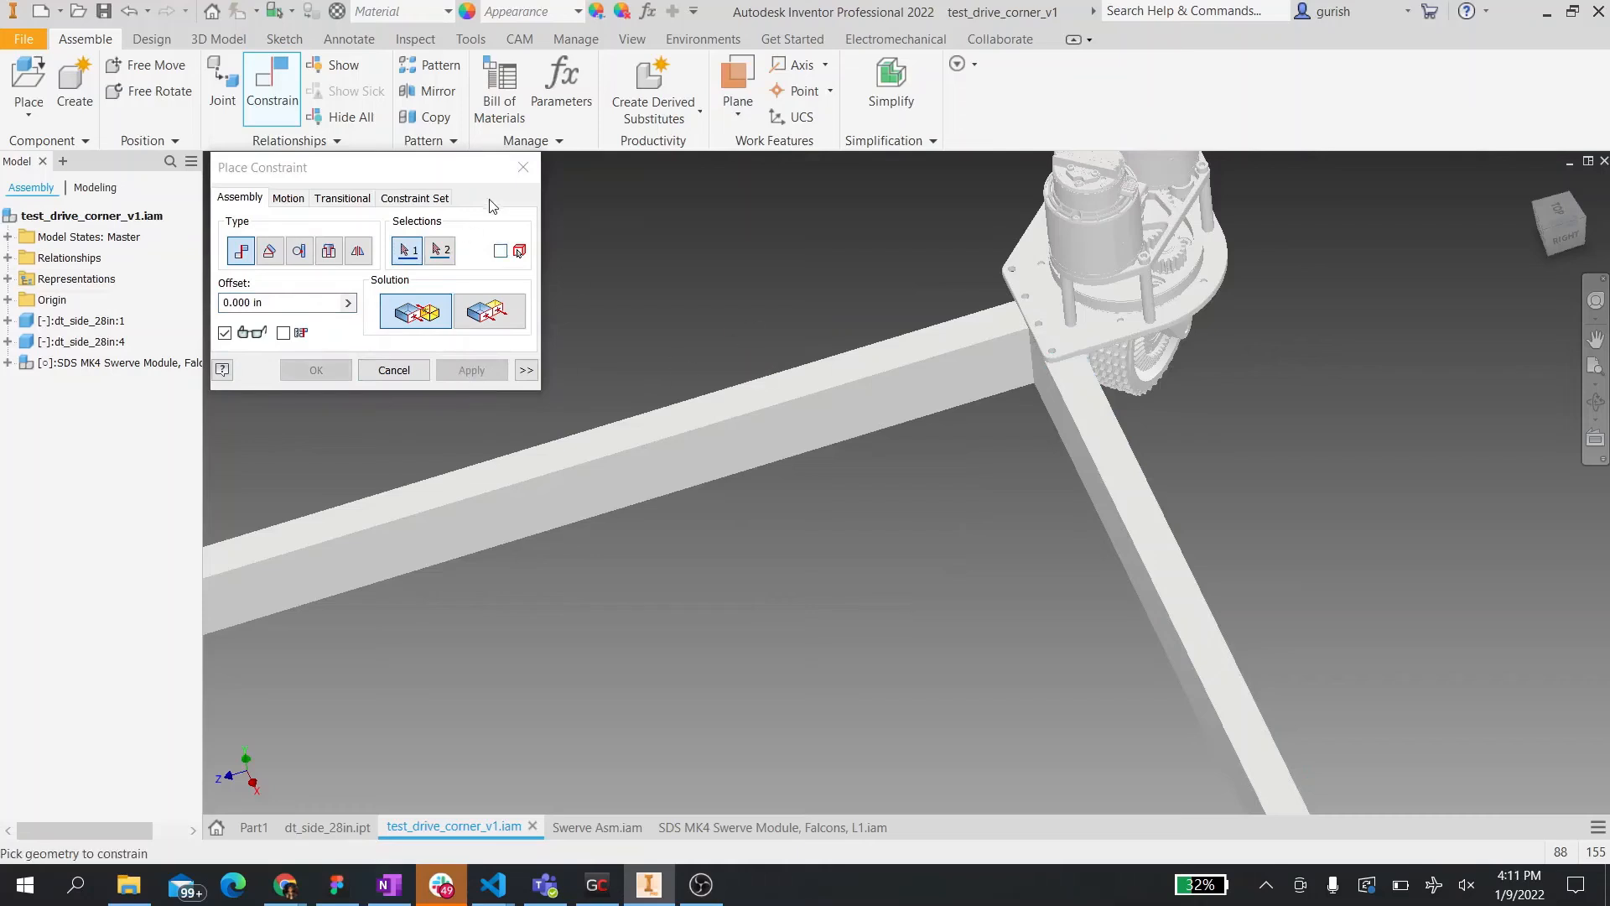
pyautogui.click(522, 169)
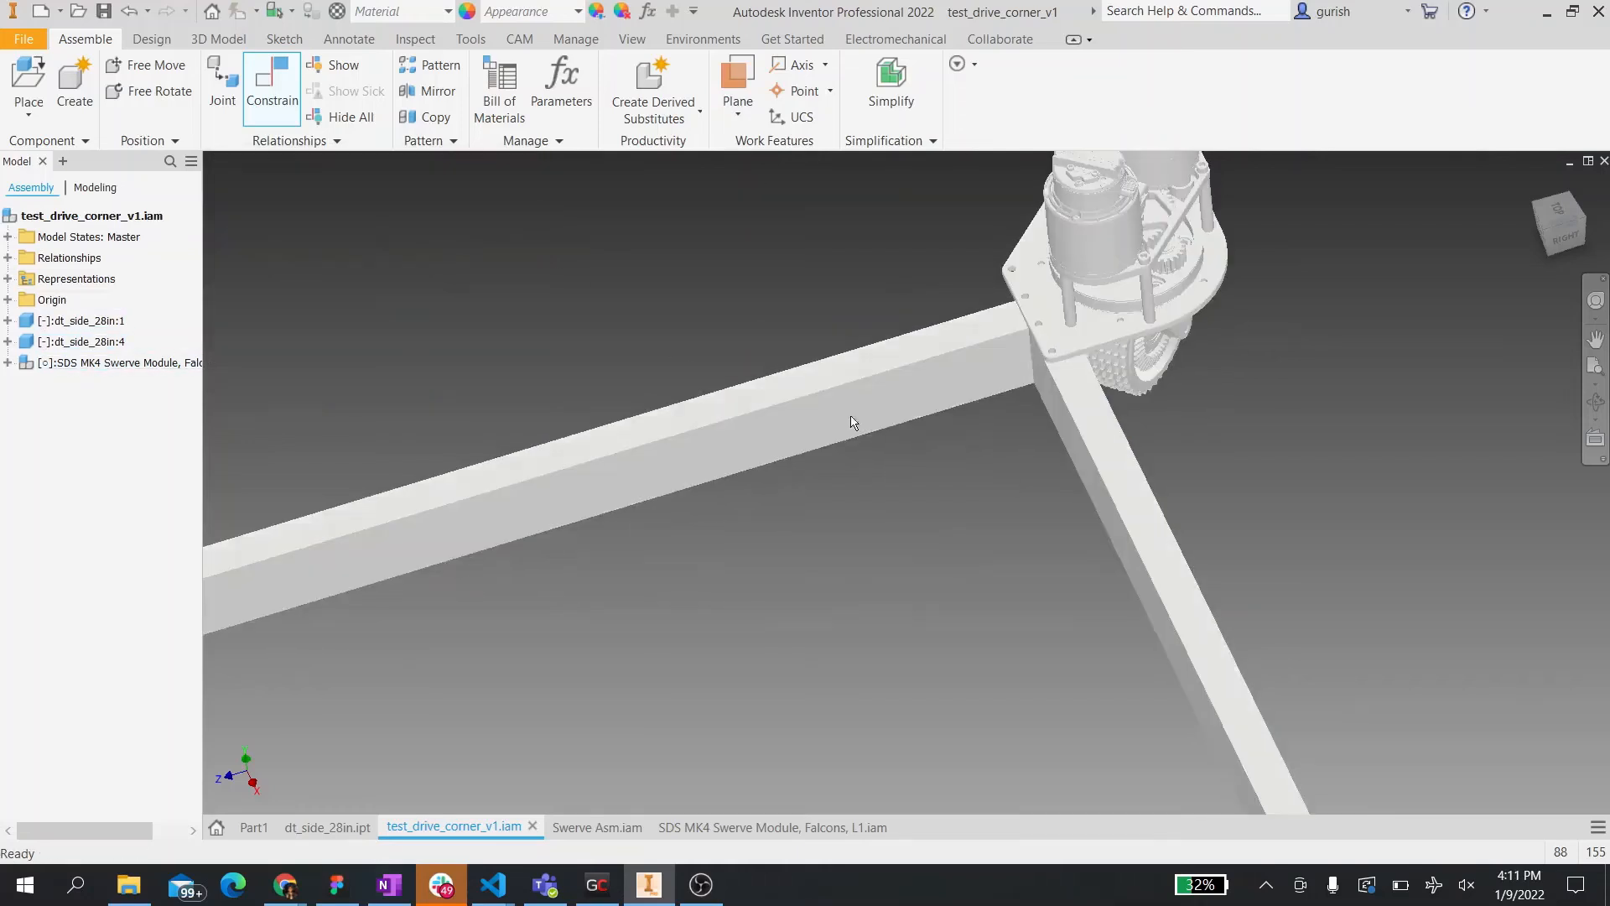
pyautogui.click(104, 11)
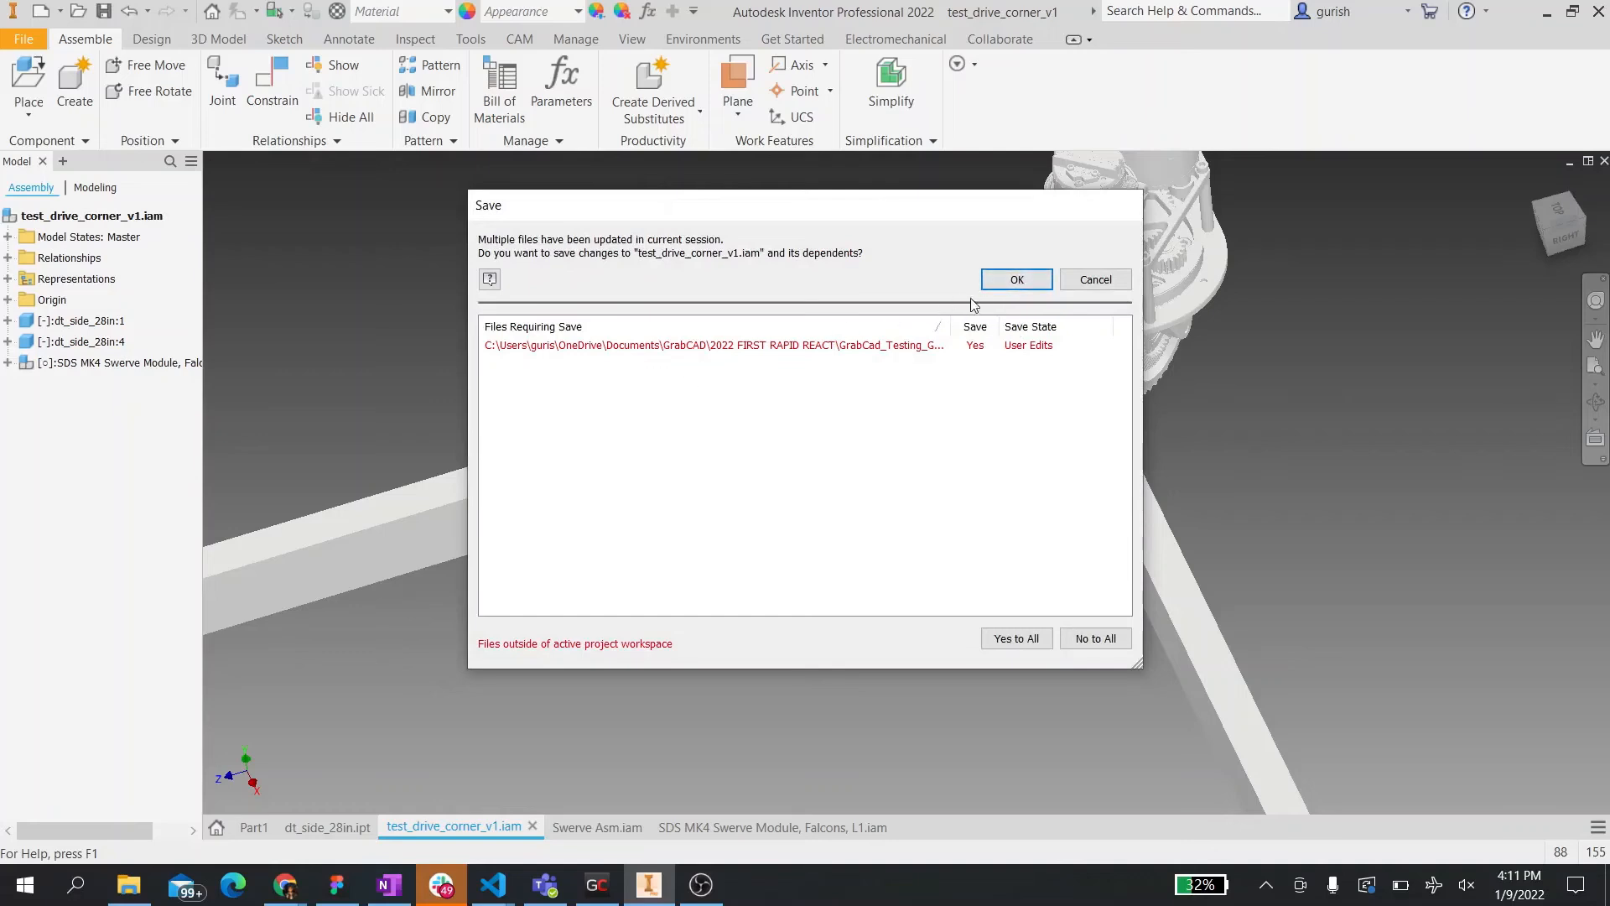
pyautogui.click(1004, 284)
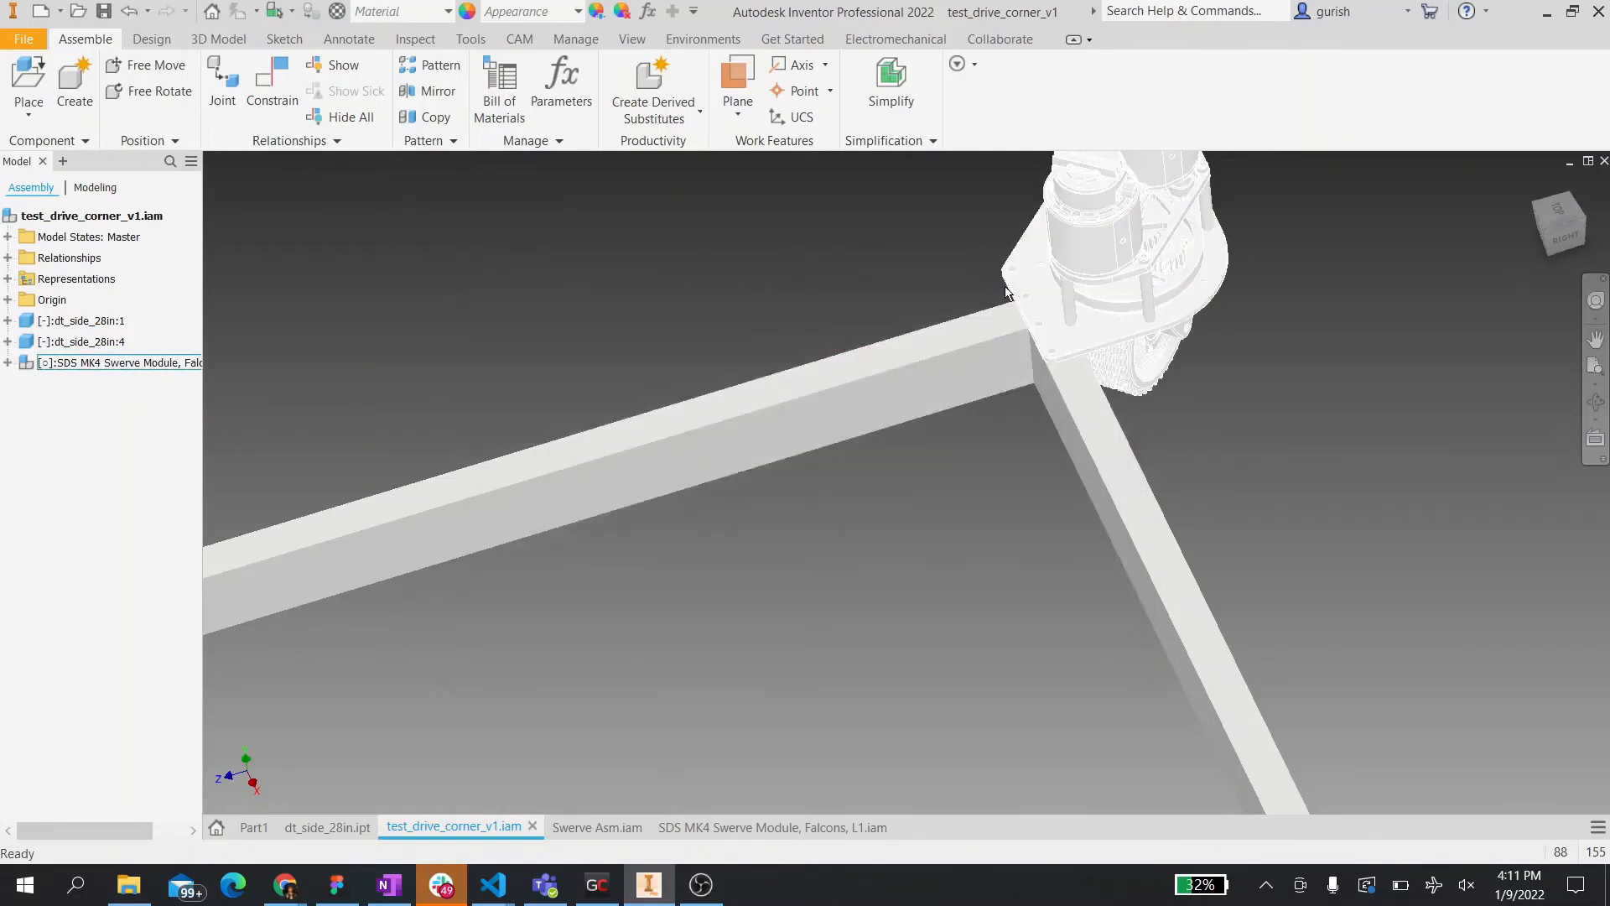
# - Expand the SDS MK4 Swerve Module in the model tree and look through its component parts
pyautogui.click(8, 363)
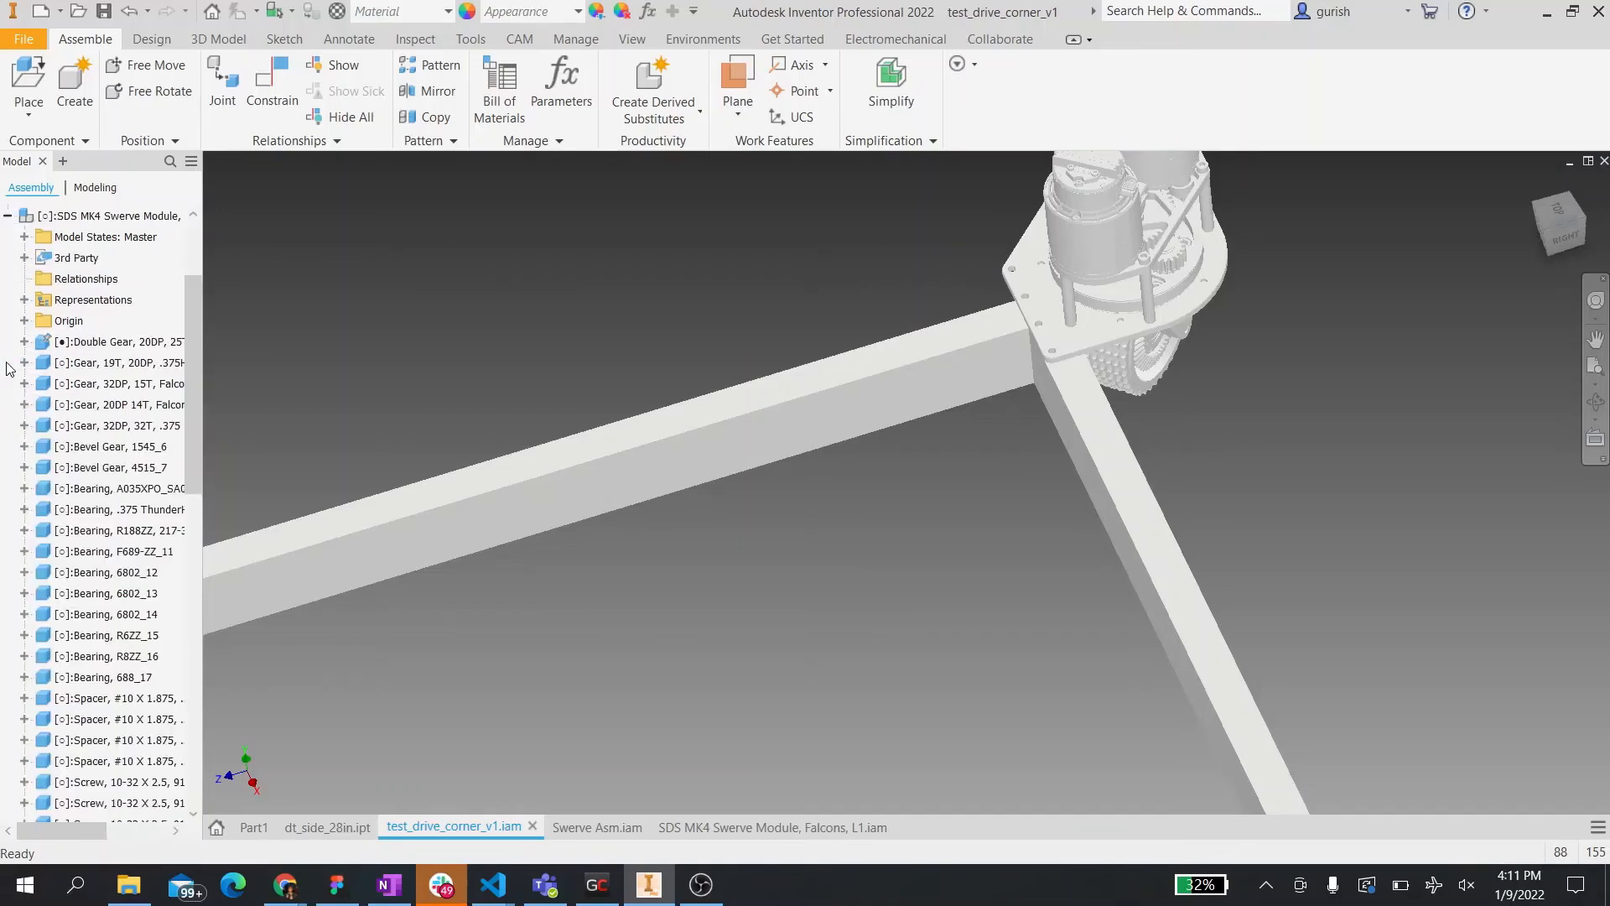
pyautogui.scroll(-5, 111, 504)
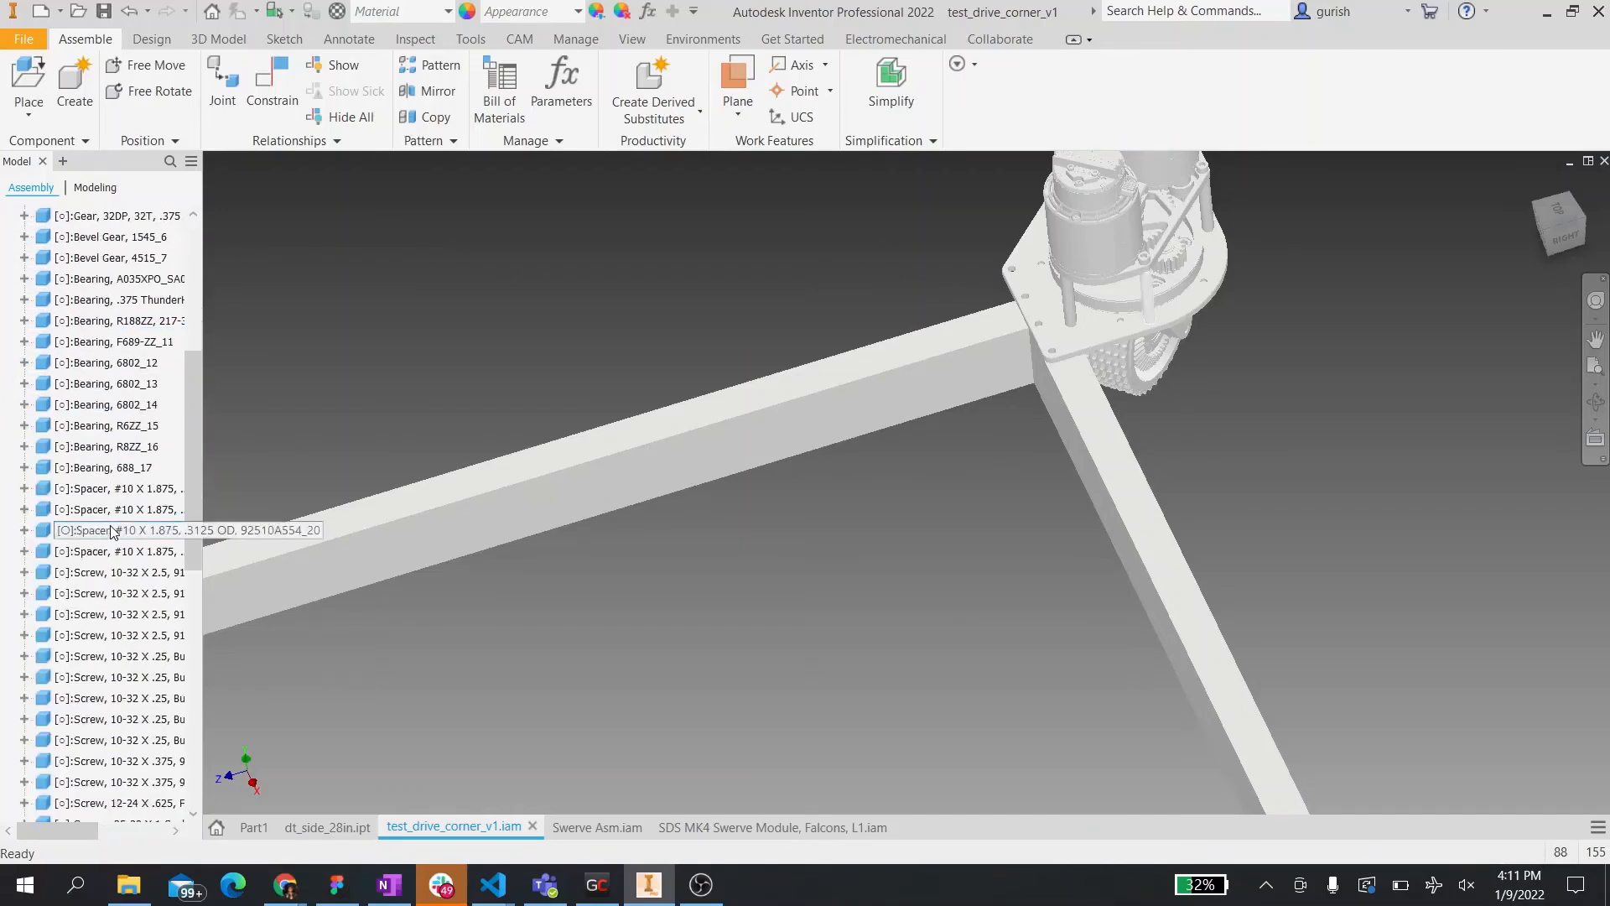
pyautogui.scroll(-5, 110, 531)
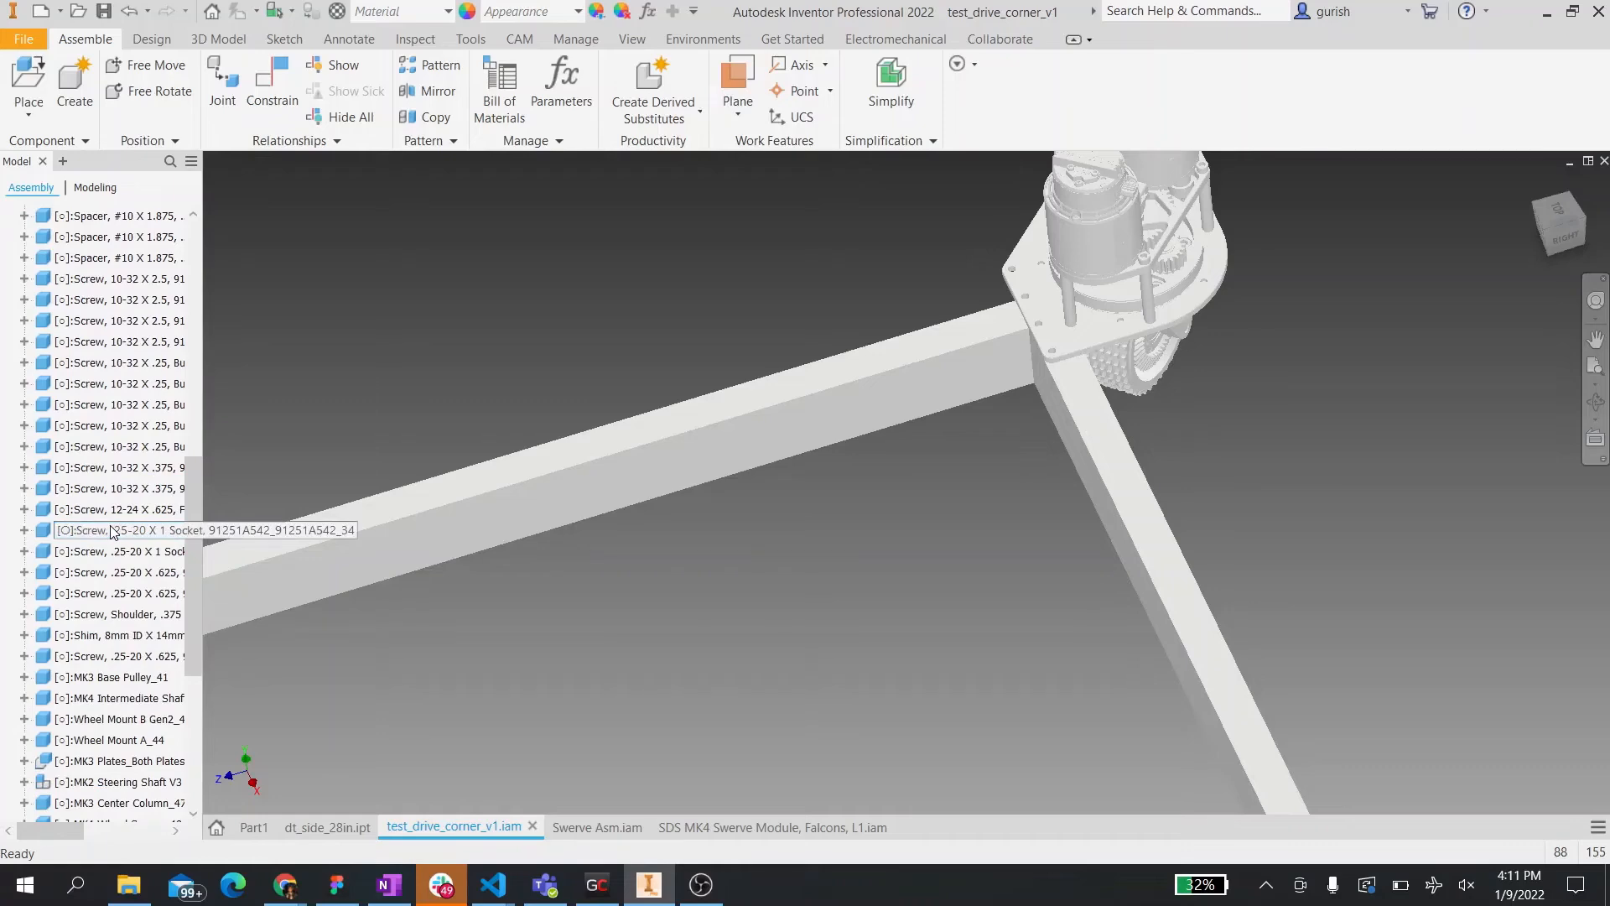
pyautogui.scroll(10, 112, 531)
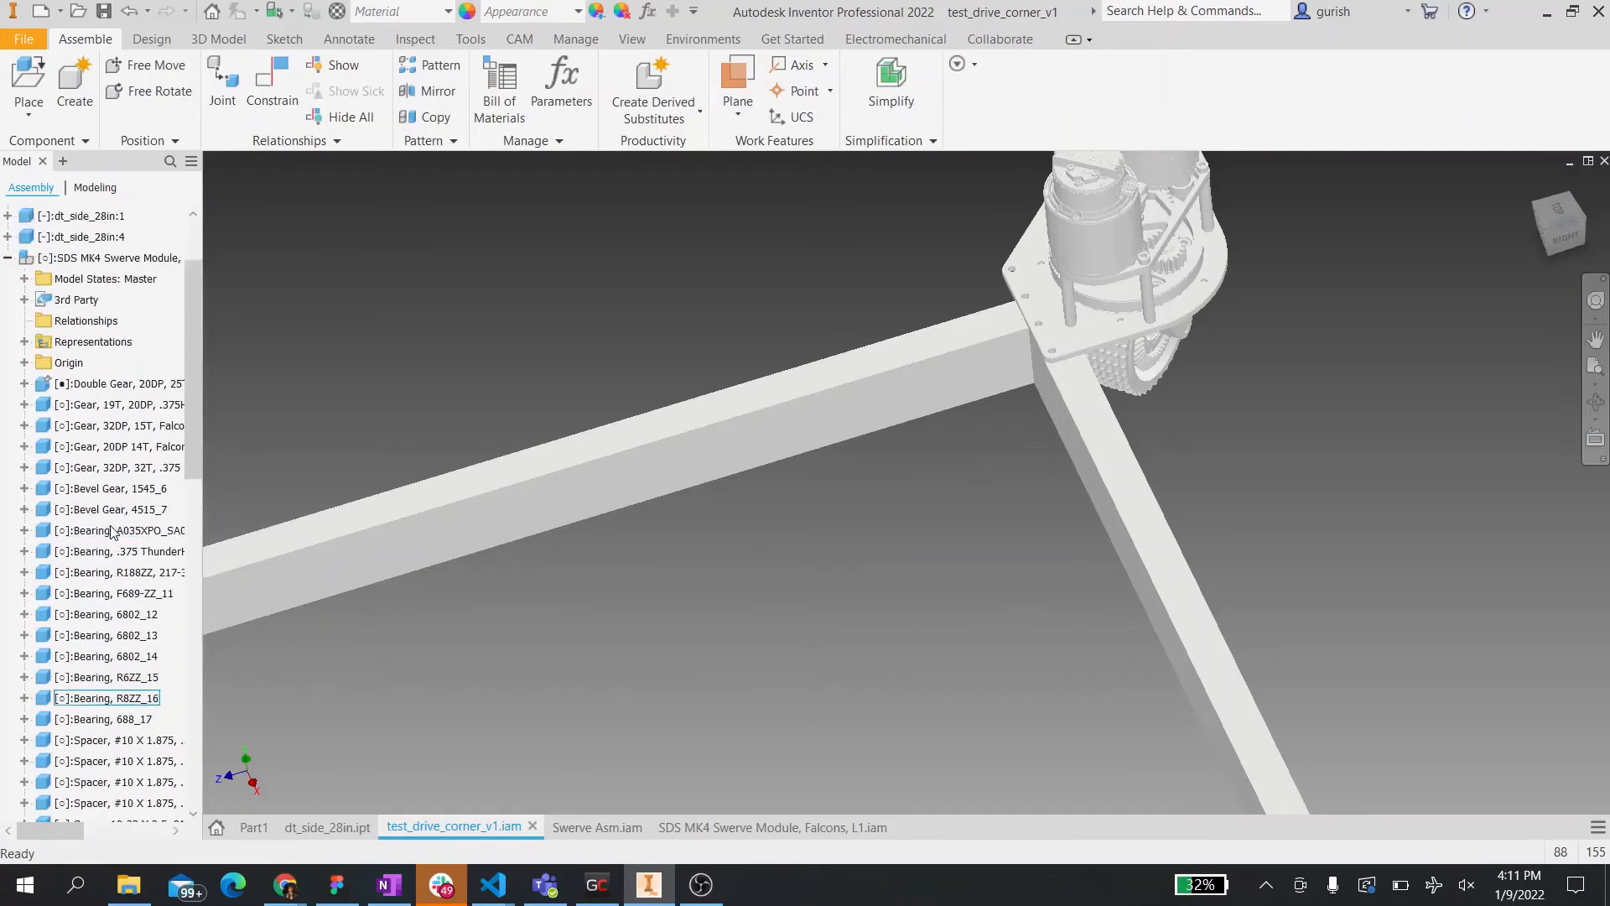
# - Switch to GrabCAD Workbench, review the pending local files of 2022 FIRST RAPID REACT and upload all the selected files
pyautogui.click(597, 886)
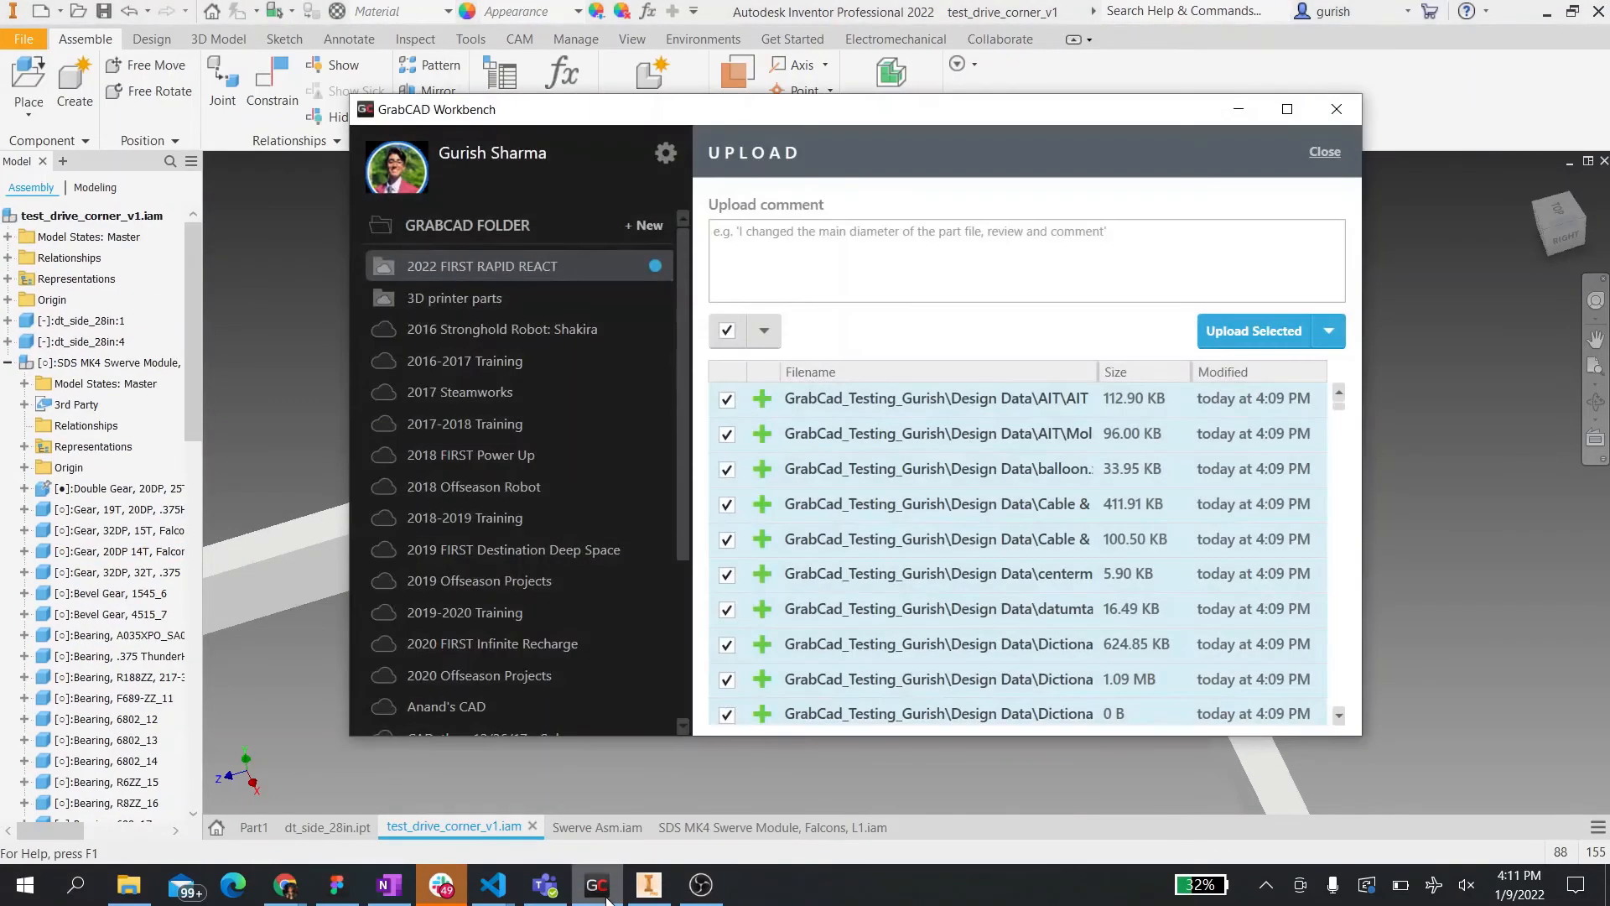
pyautogui.click(555, 270)
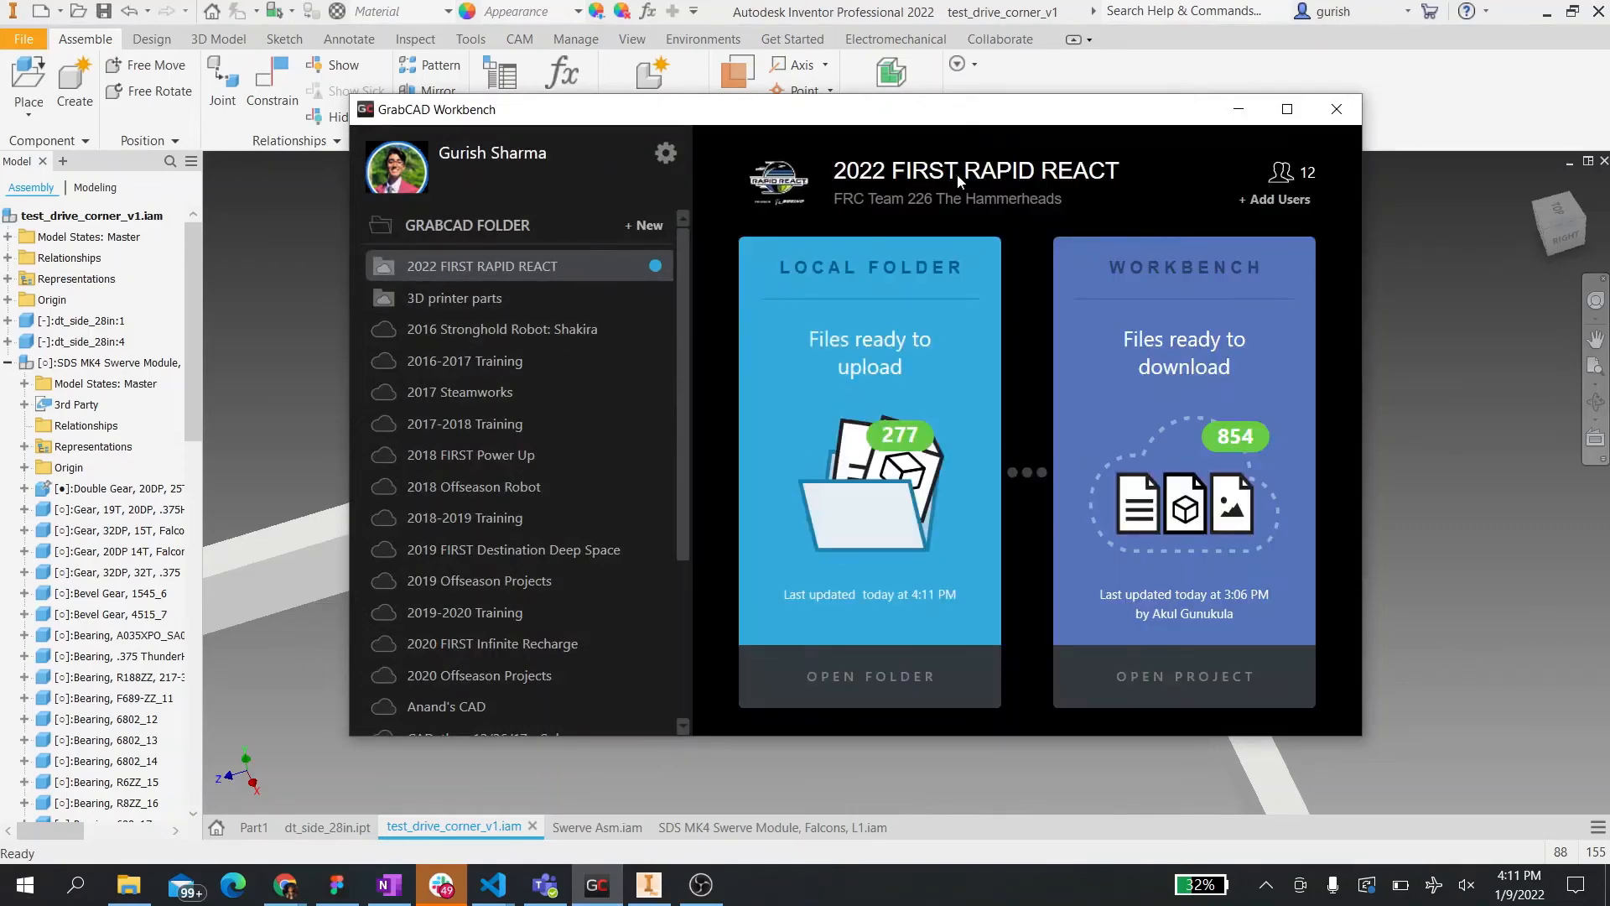
pyautogui.click(952, 269)
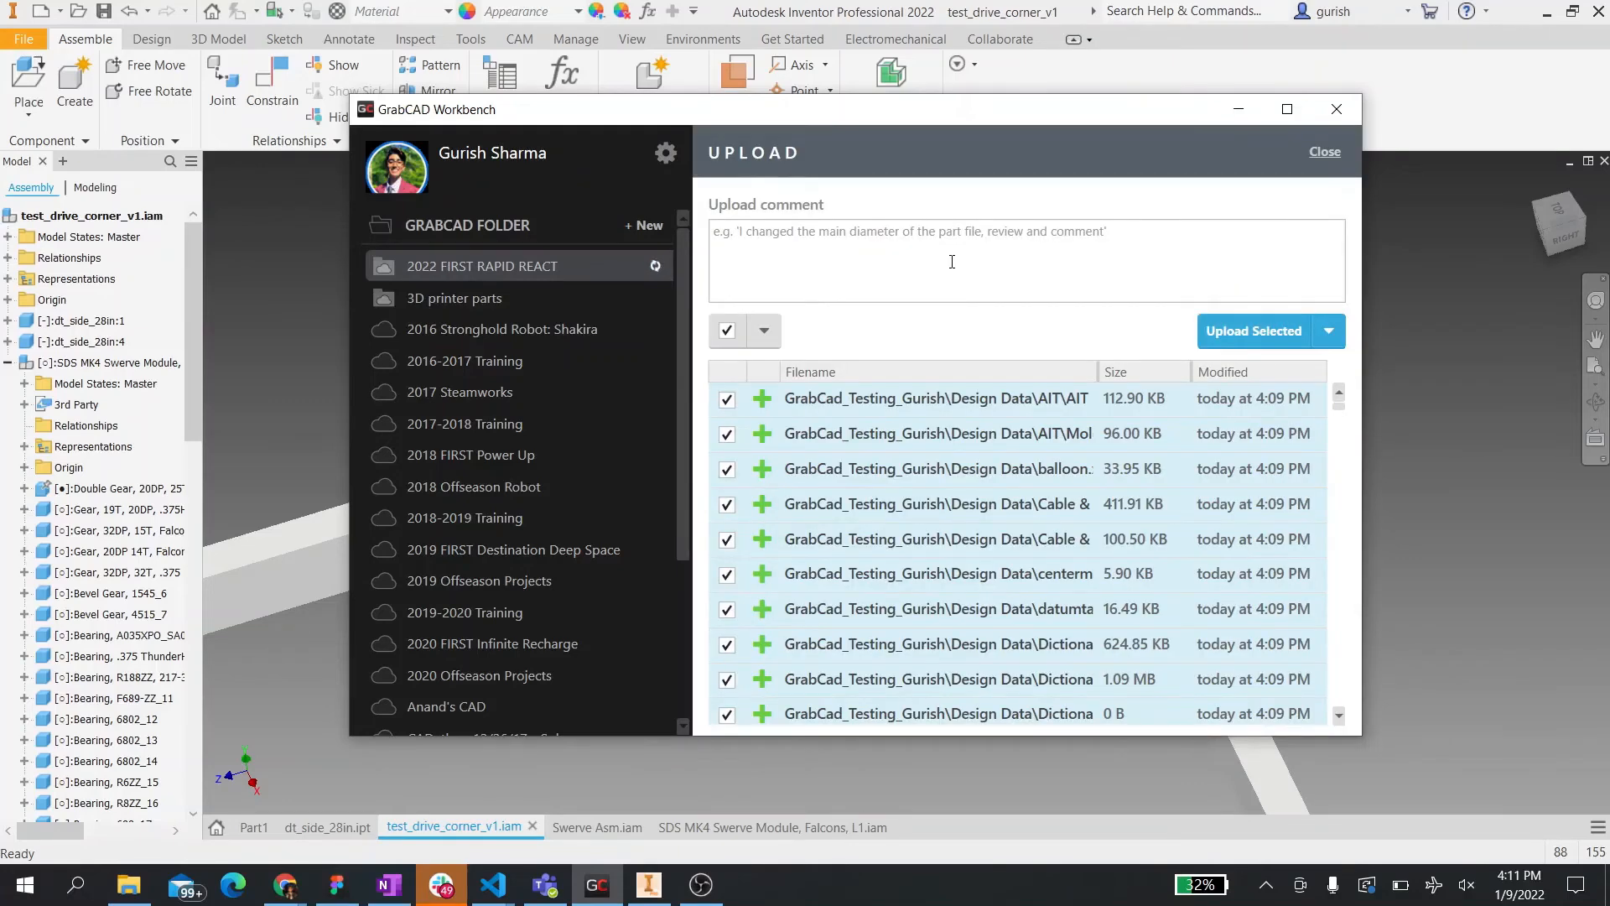
pyautogui.scroll(-10, 1028, 577)
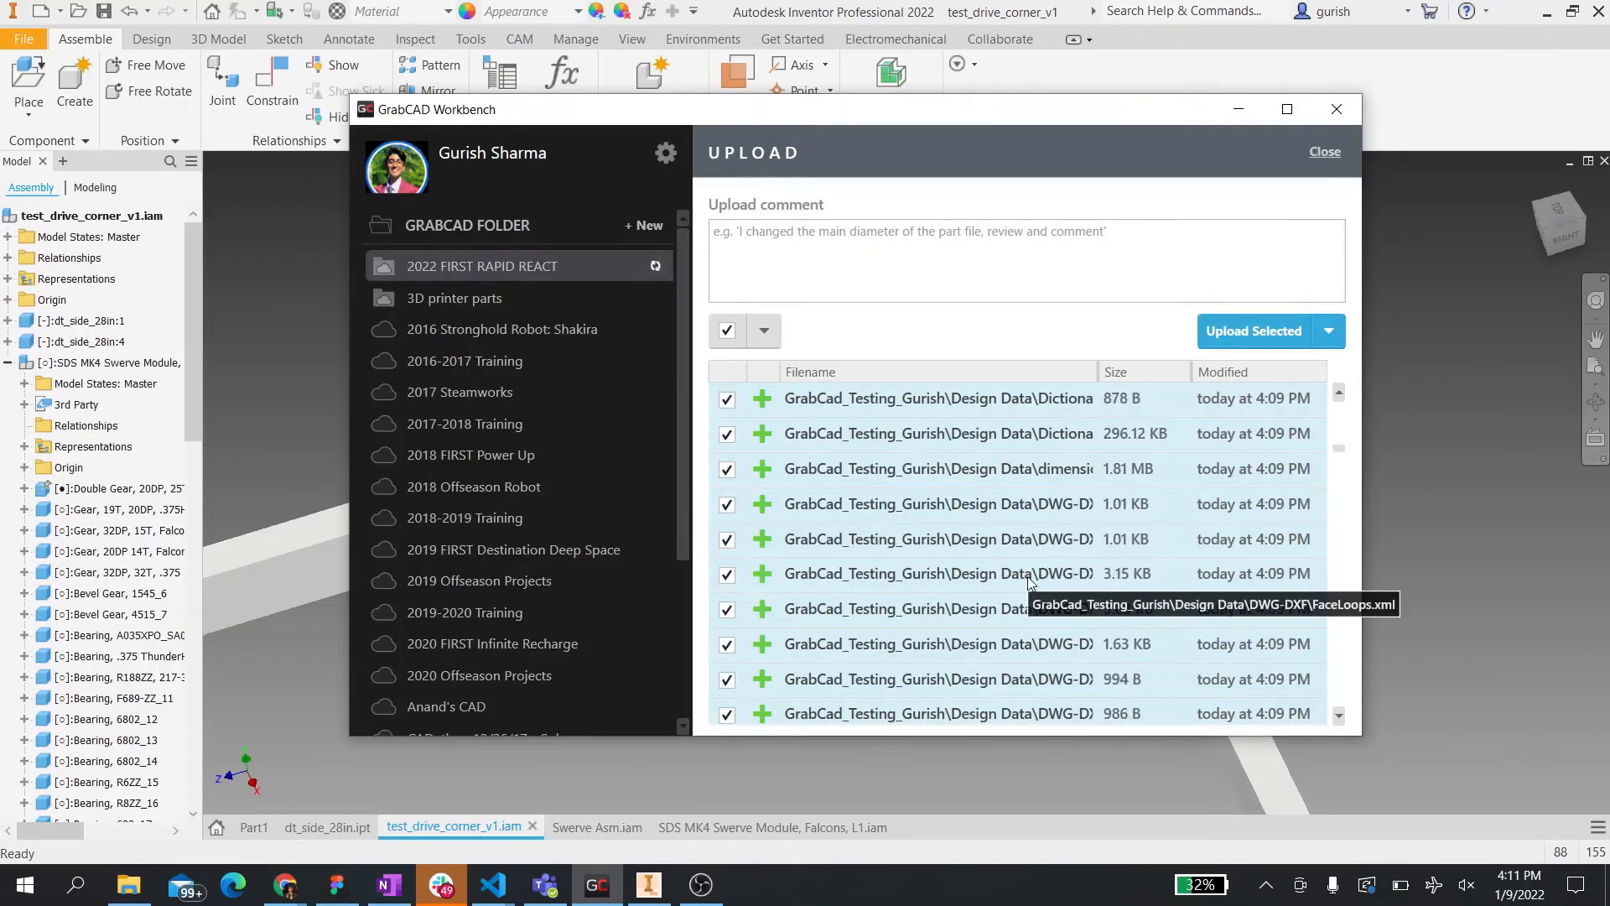
pyautogui.scroll(15, 1028, 576)
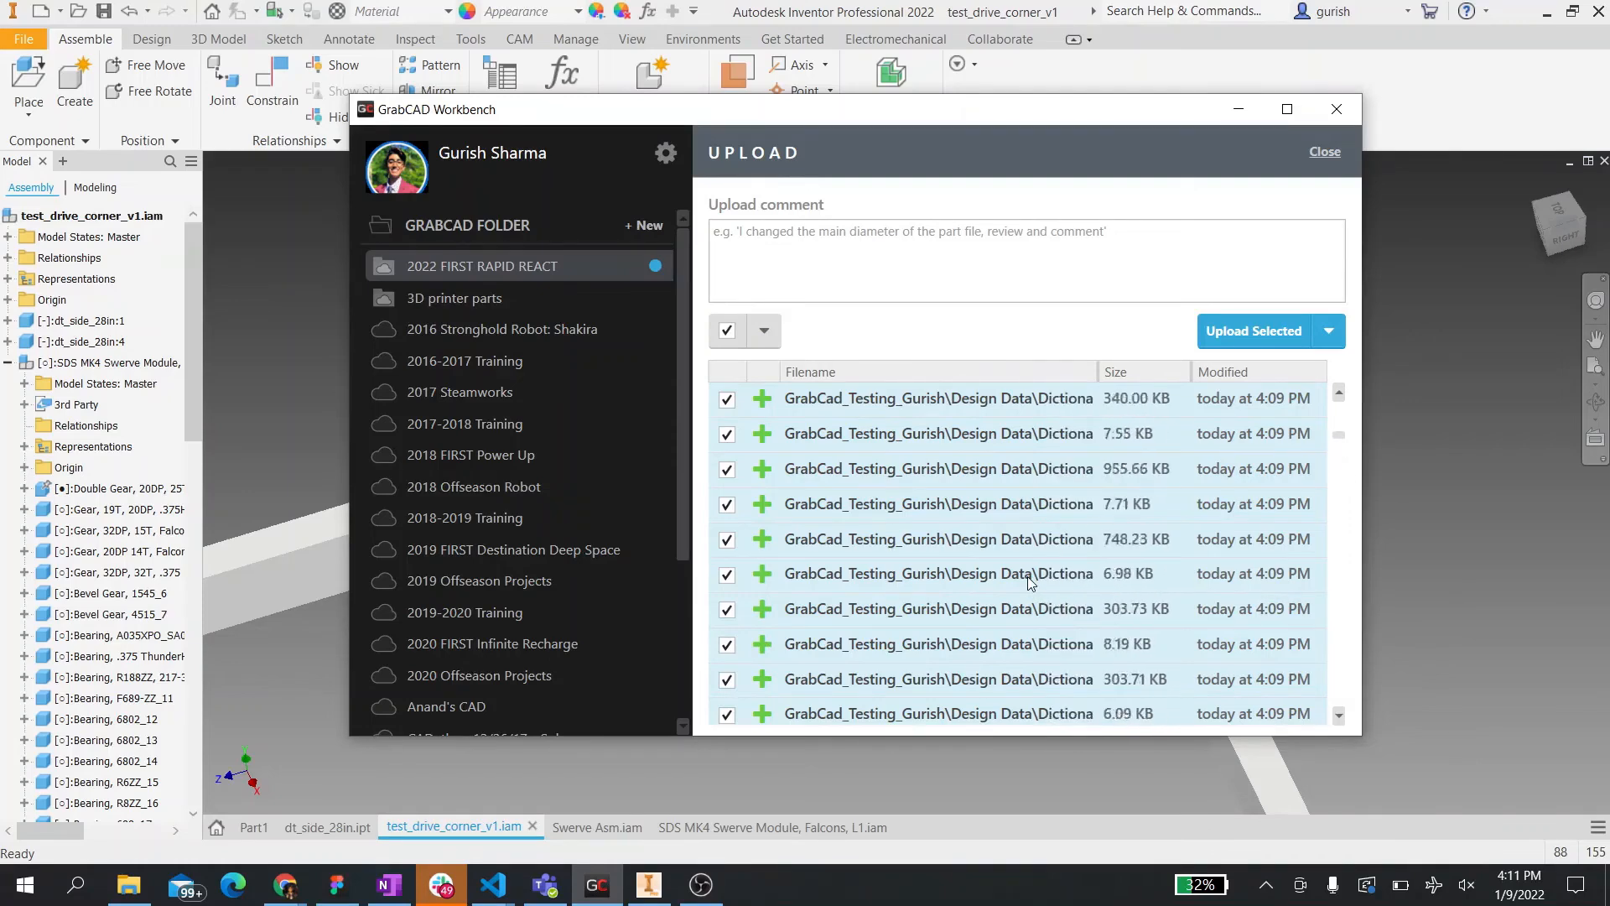
pyautogui.click(1258, 330)
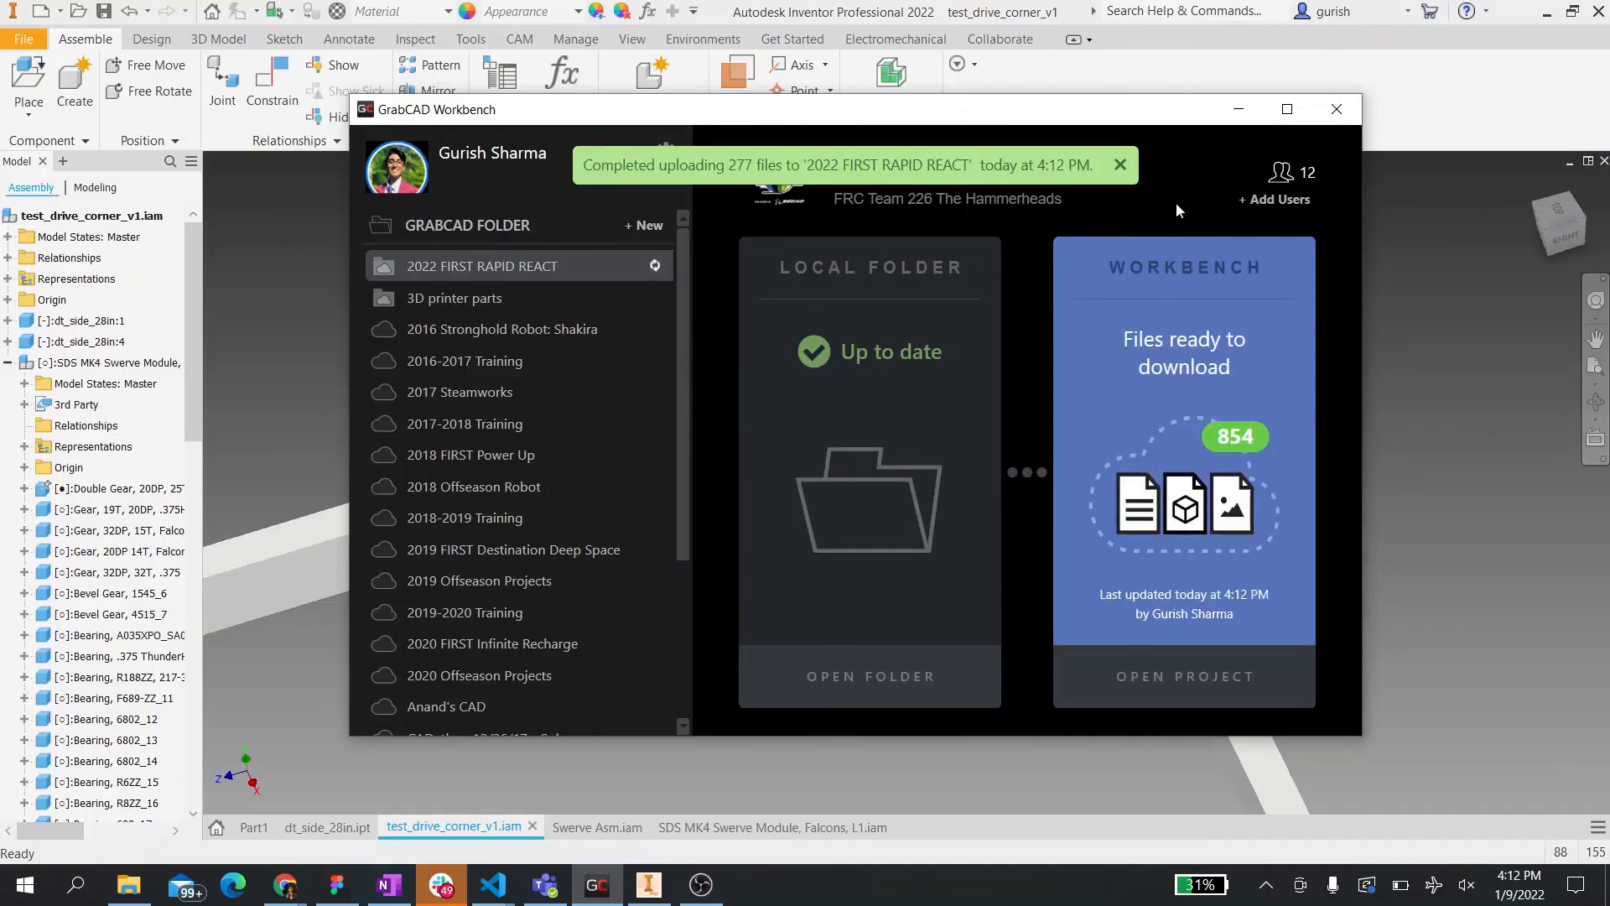
# - Switch to the GrabCAD page in Chrome and open the 2022 FIRST RAPID REACT project in the online Workbench
pyautogui.click(294, 895)
pyautogui.click(260, 855)
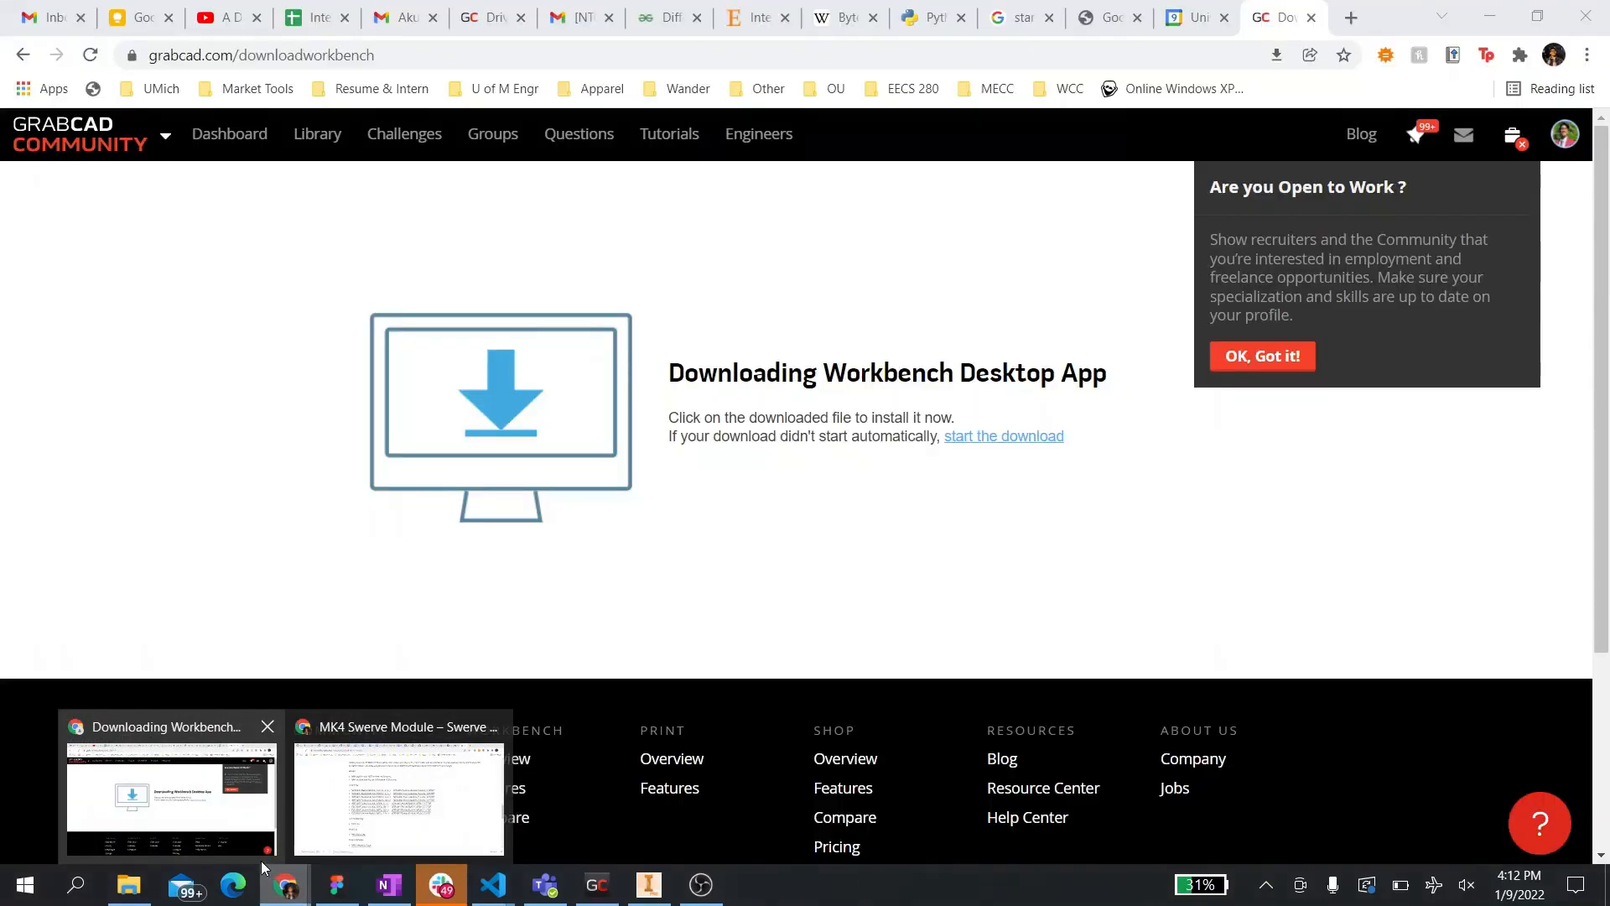
pyautogui.click(166, 135)
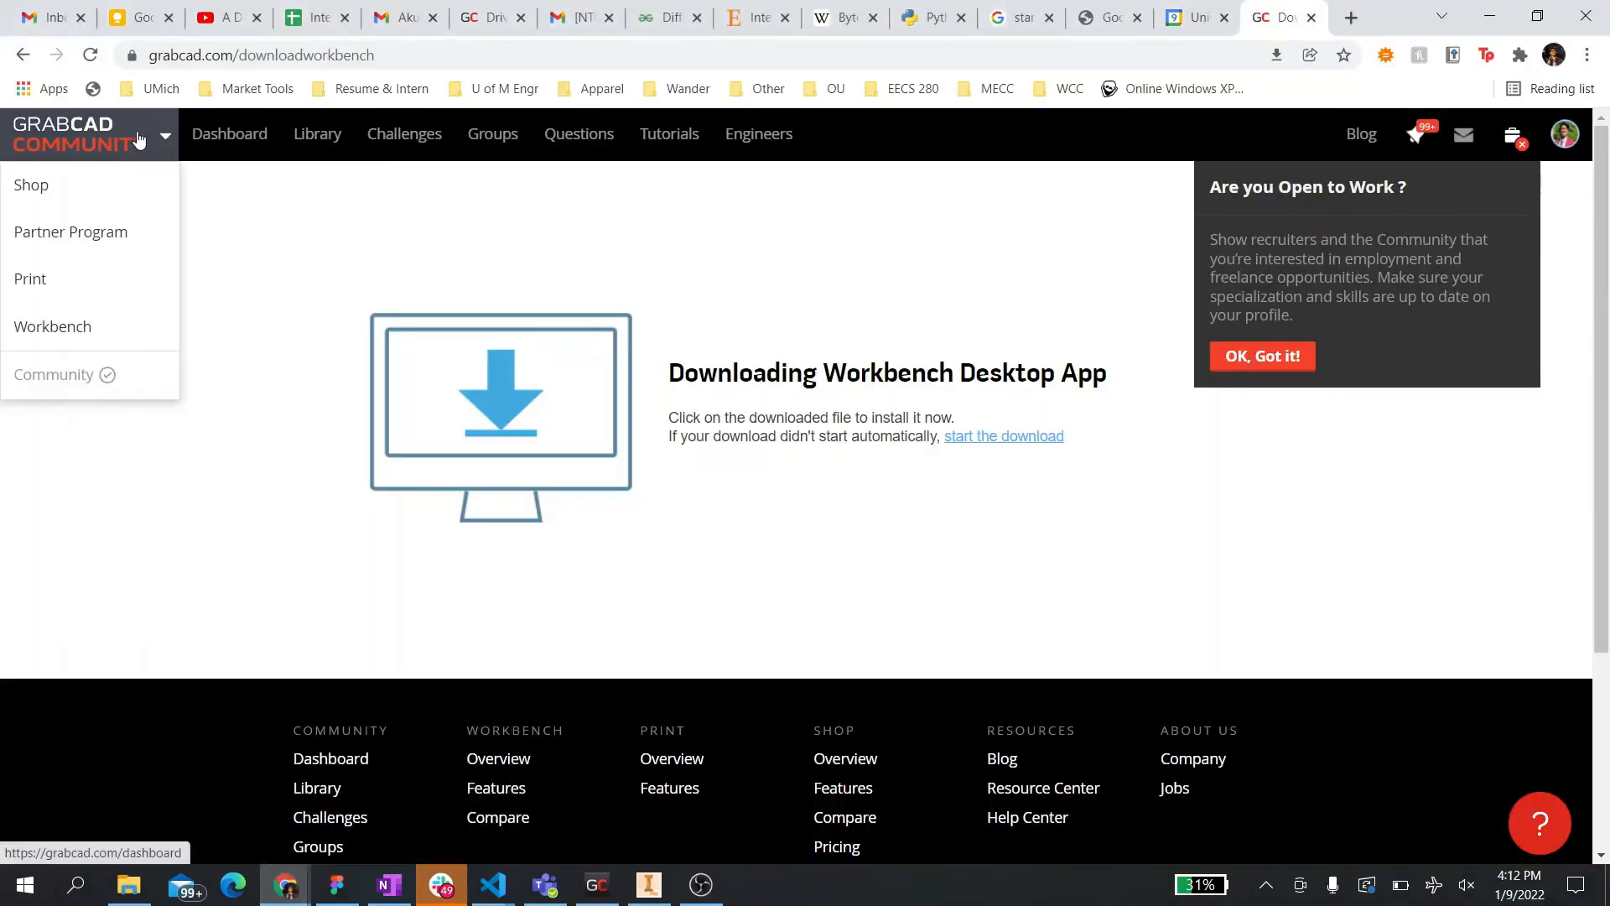
pyautogui.click(100, 332)
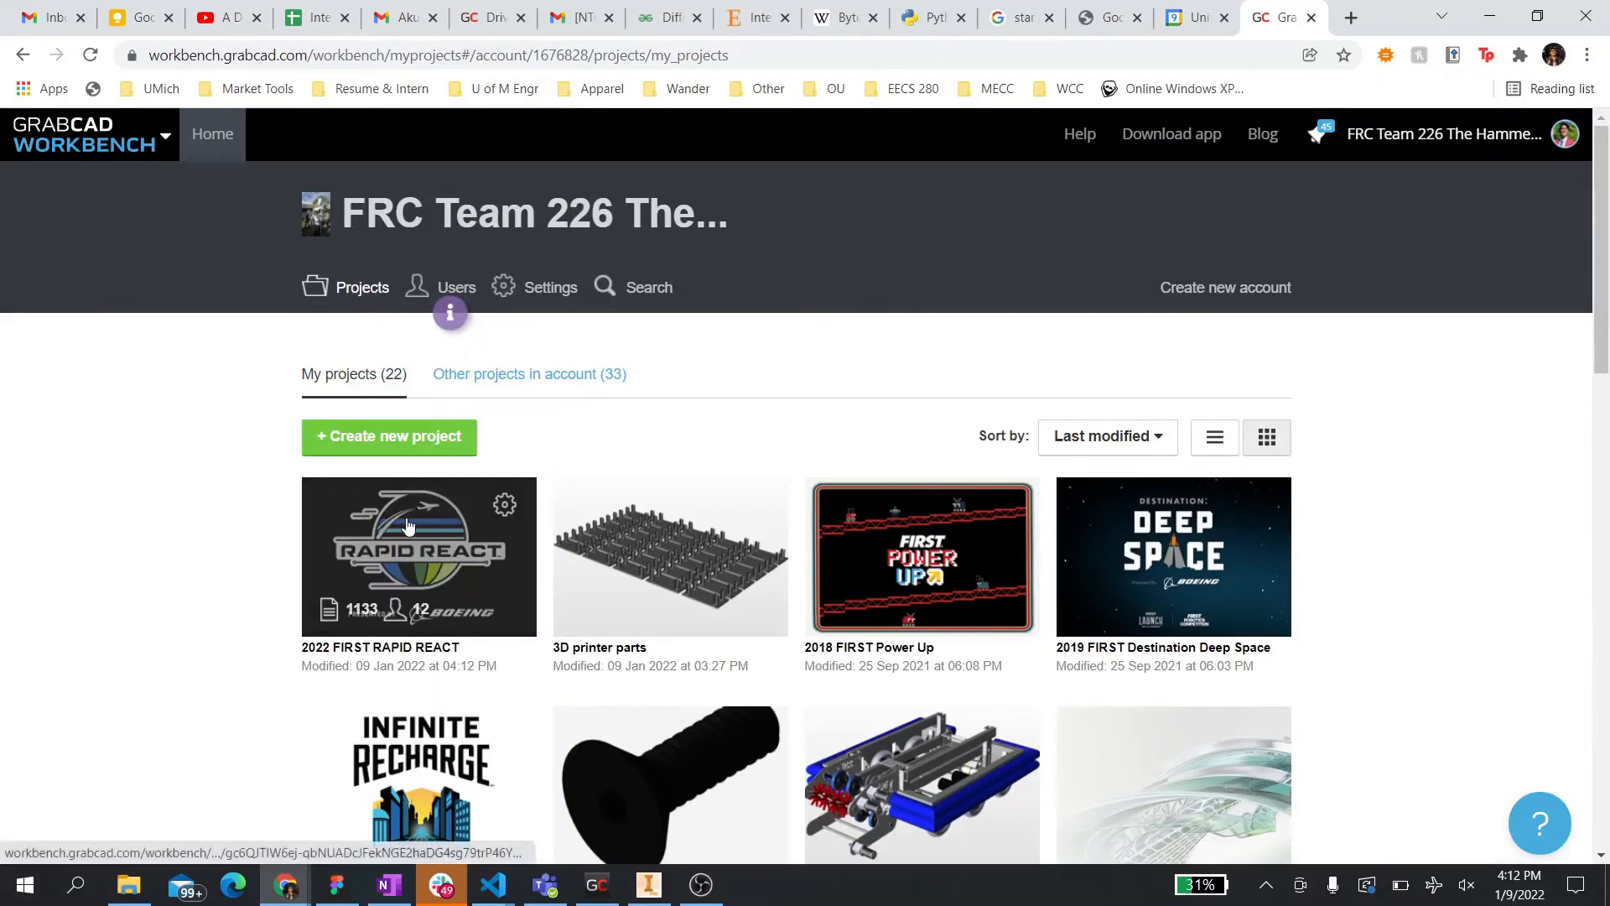
pyautogui.click(408, 524)
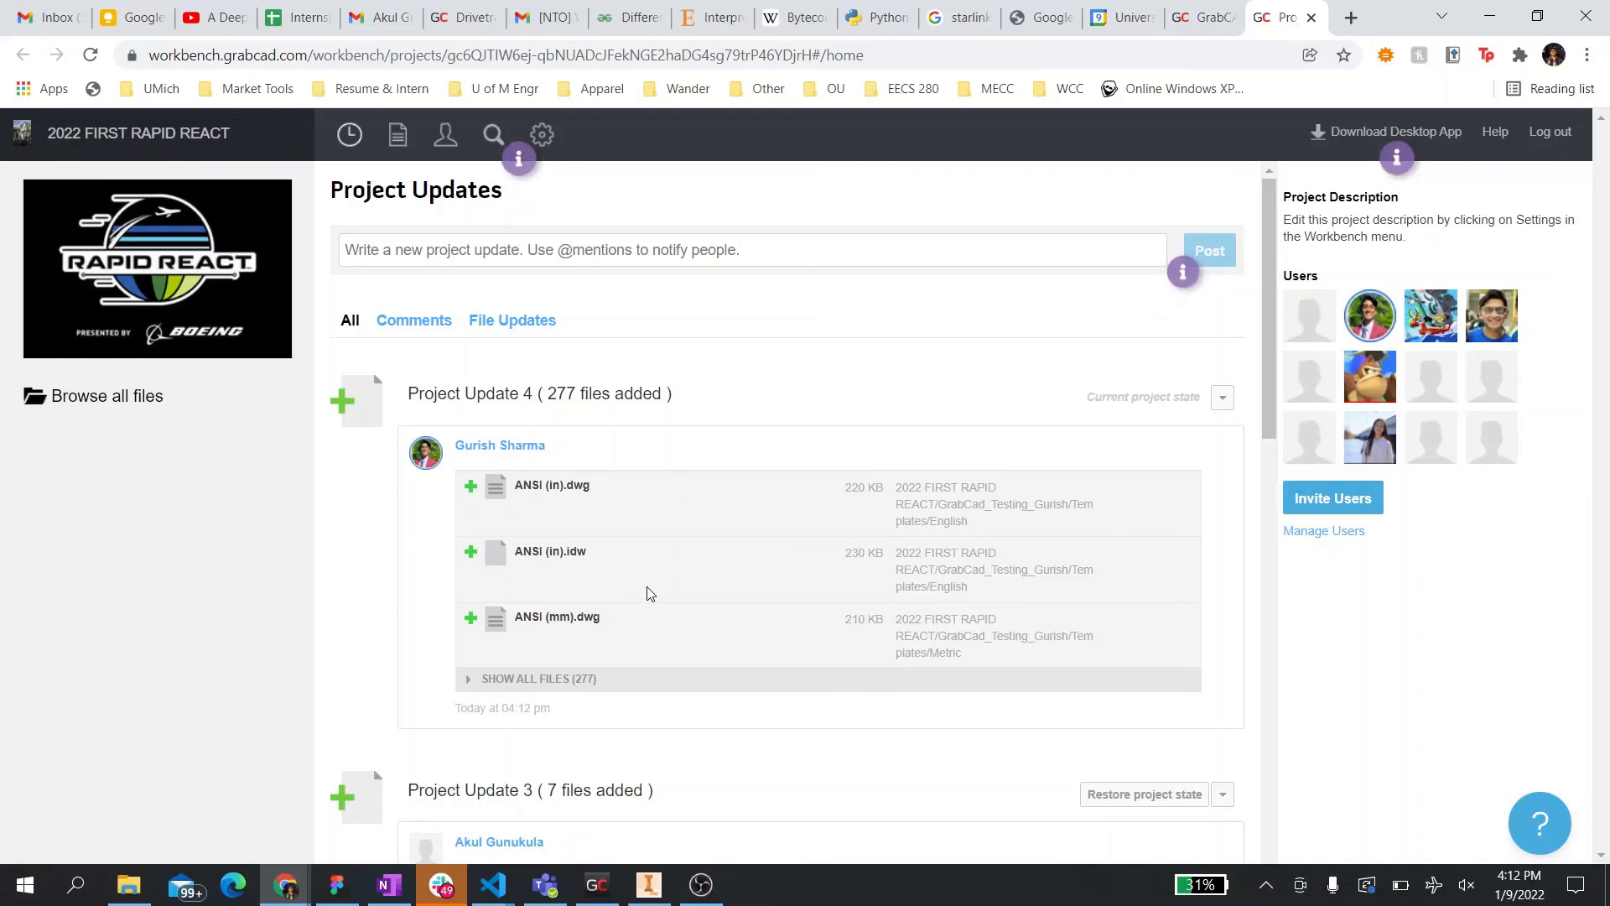
# - Show all files added in Project Update 4 and look through the expanded list
pyautogui.scroll(-1, 648, 592)
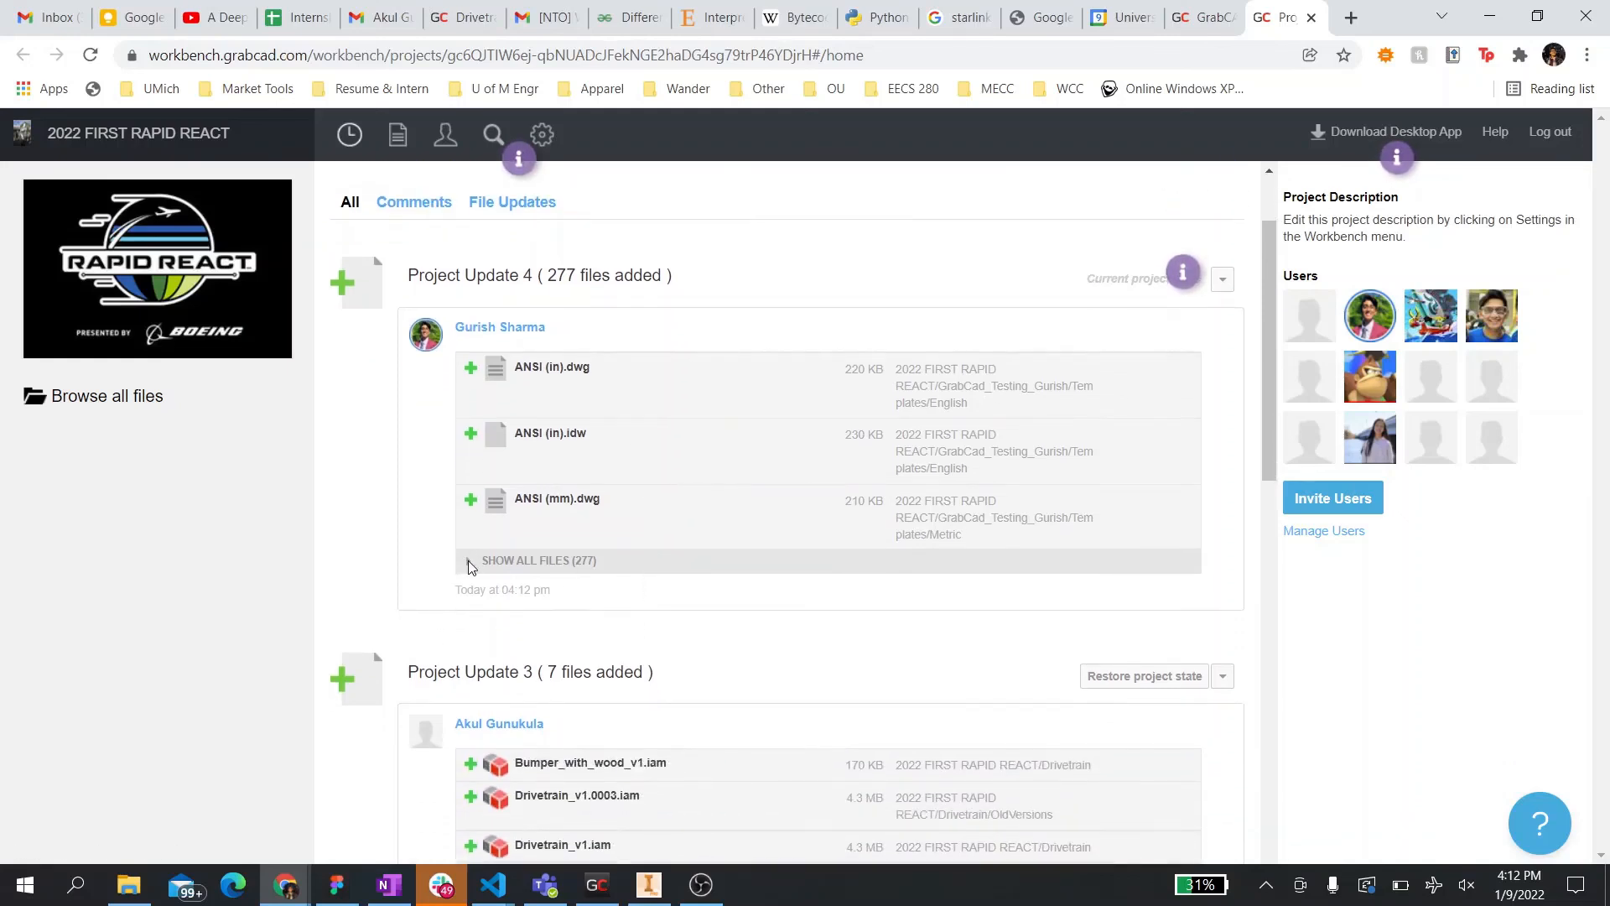
pyautogui.click(470, 567)
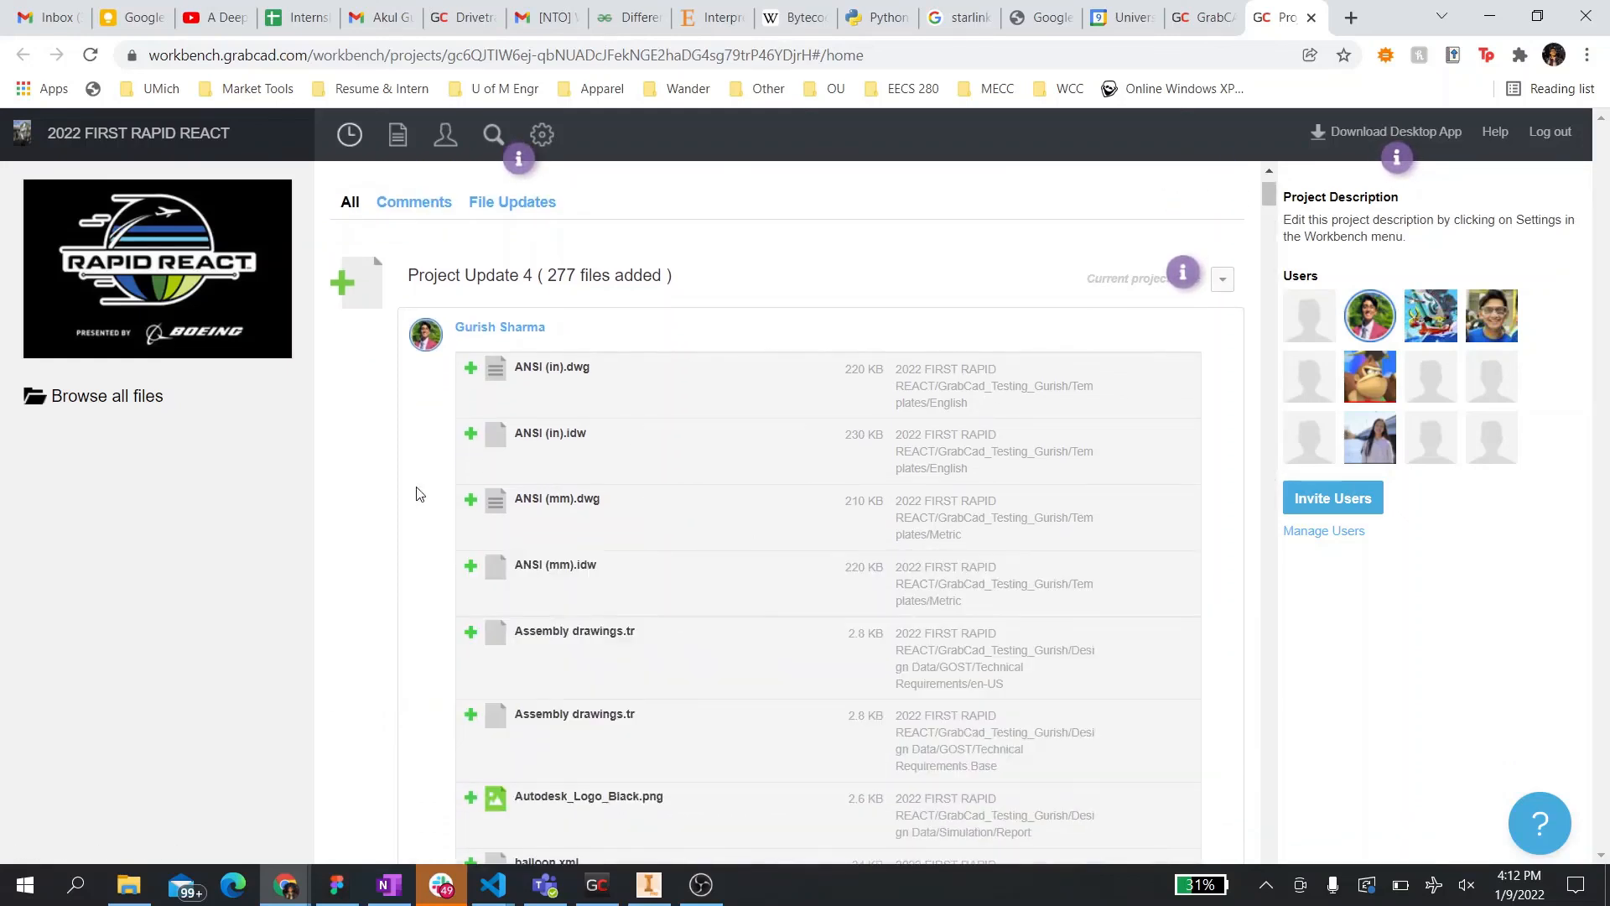
pyautogui.scroll(1, 417, 492)
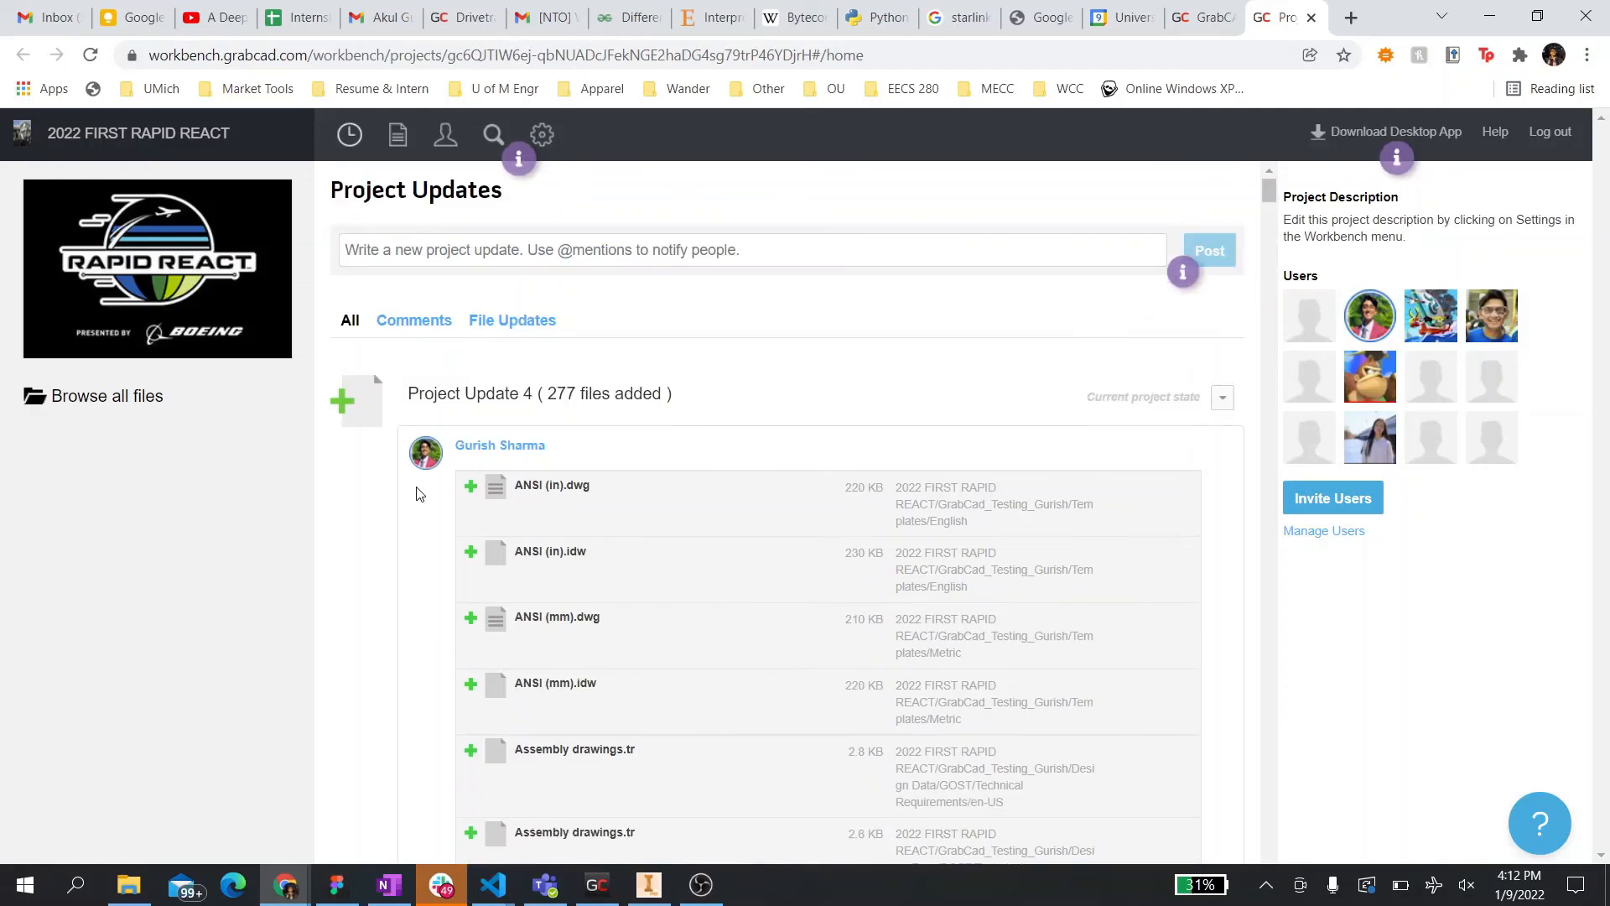
# - Browse the project's files to the GrabCad testing folder and open test_drive_corner_v1.iam in the online viewer
pyautogui.click(402, 151)
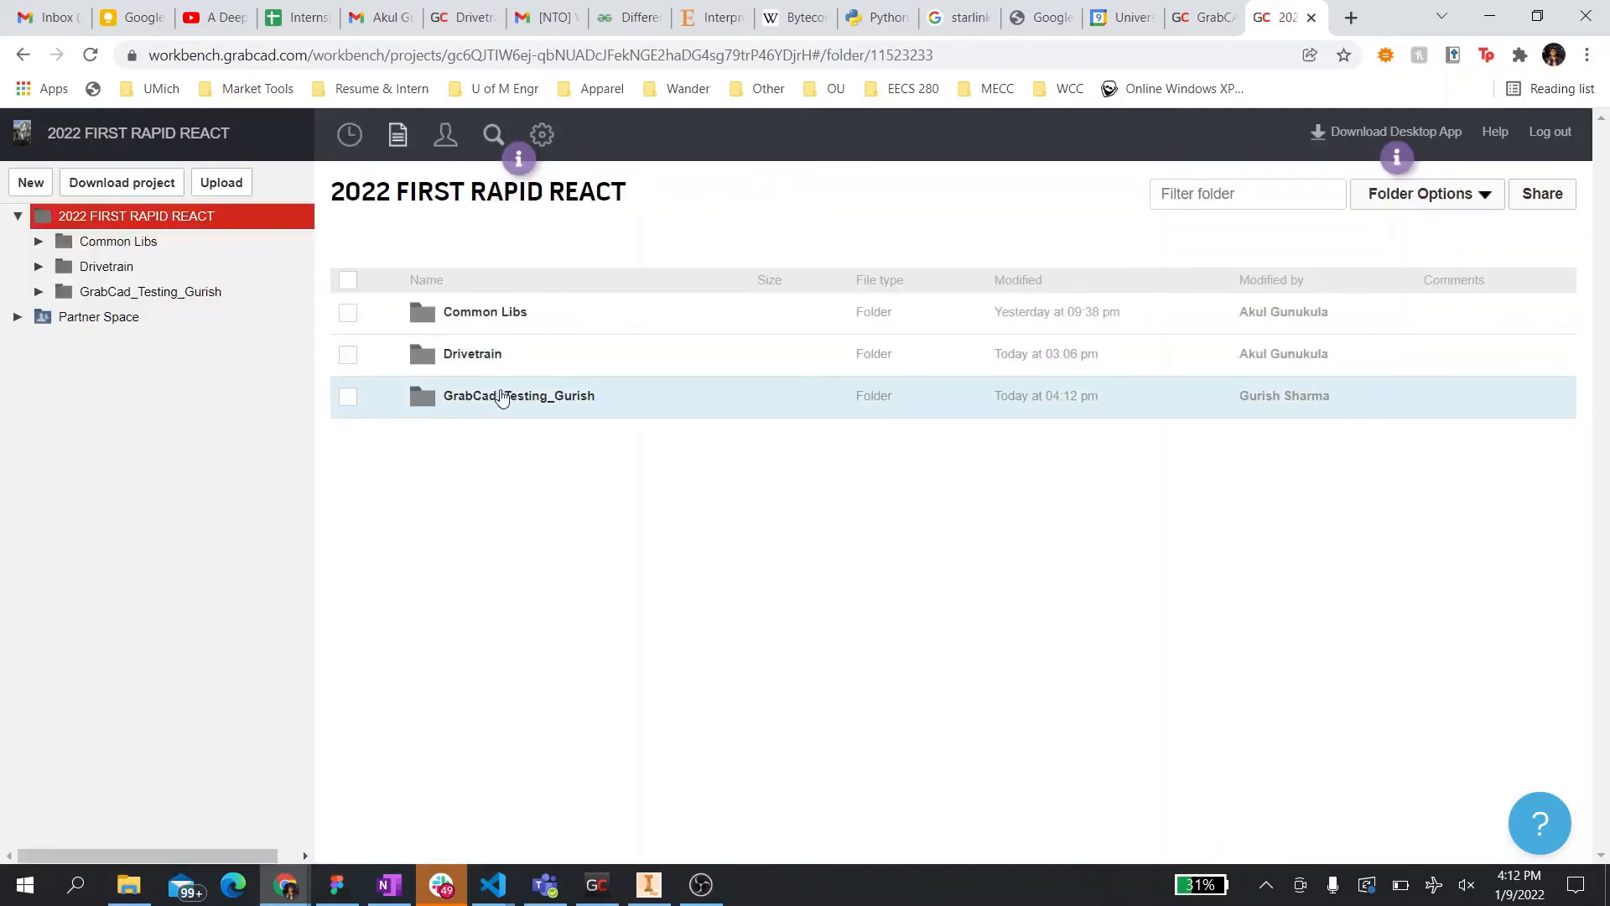
pyautogui.click(495, 396)
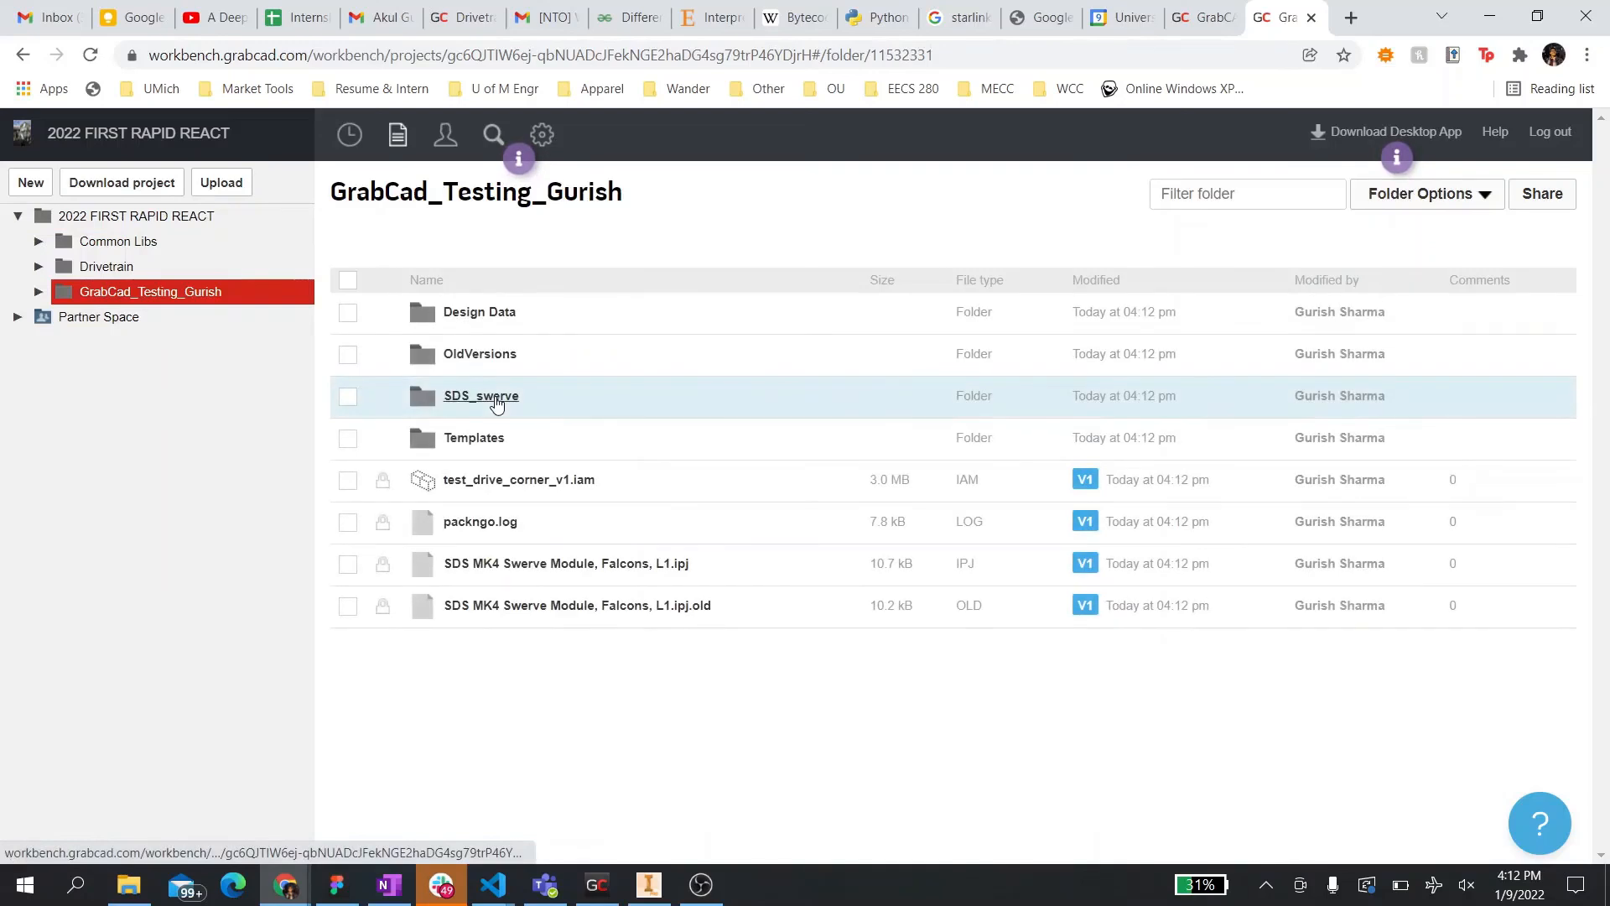
pyautogui.click(546, 481)
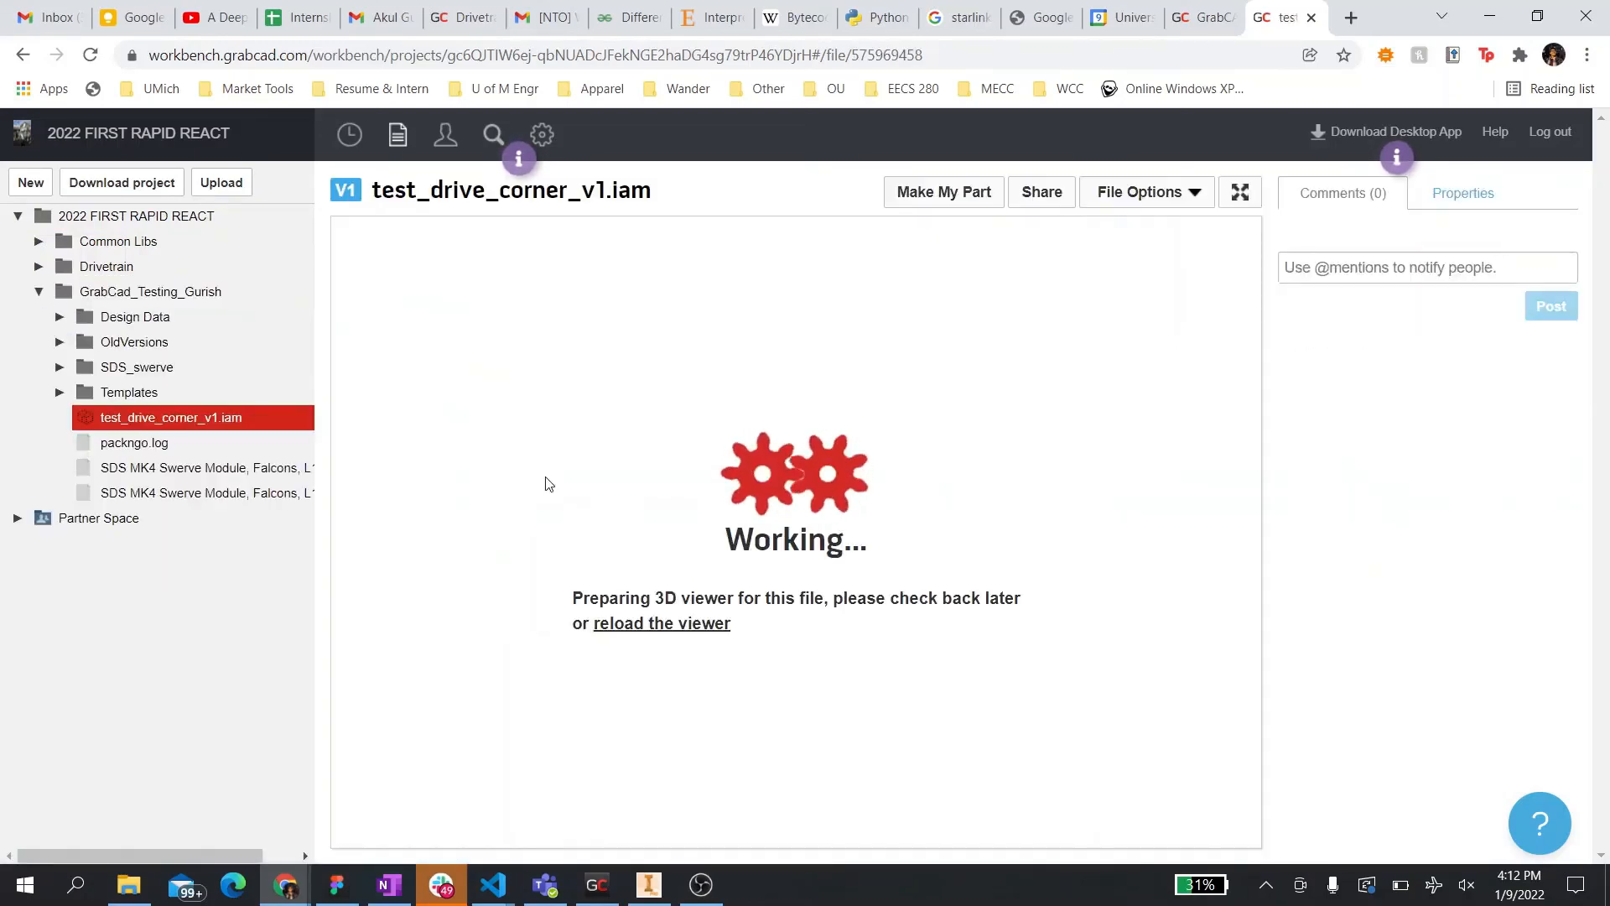